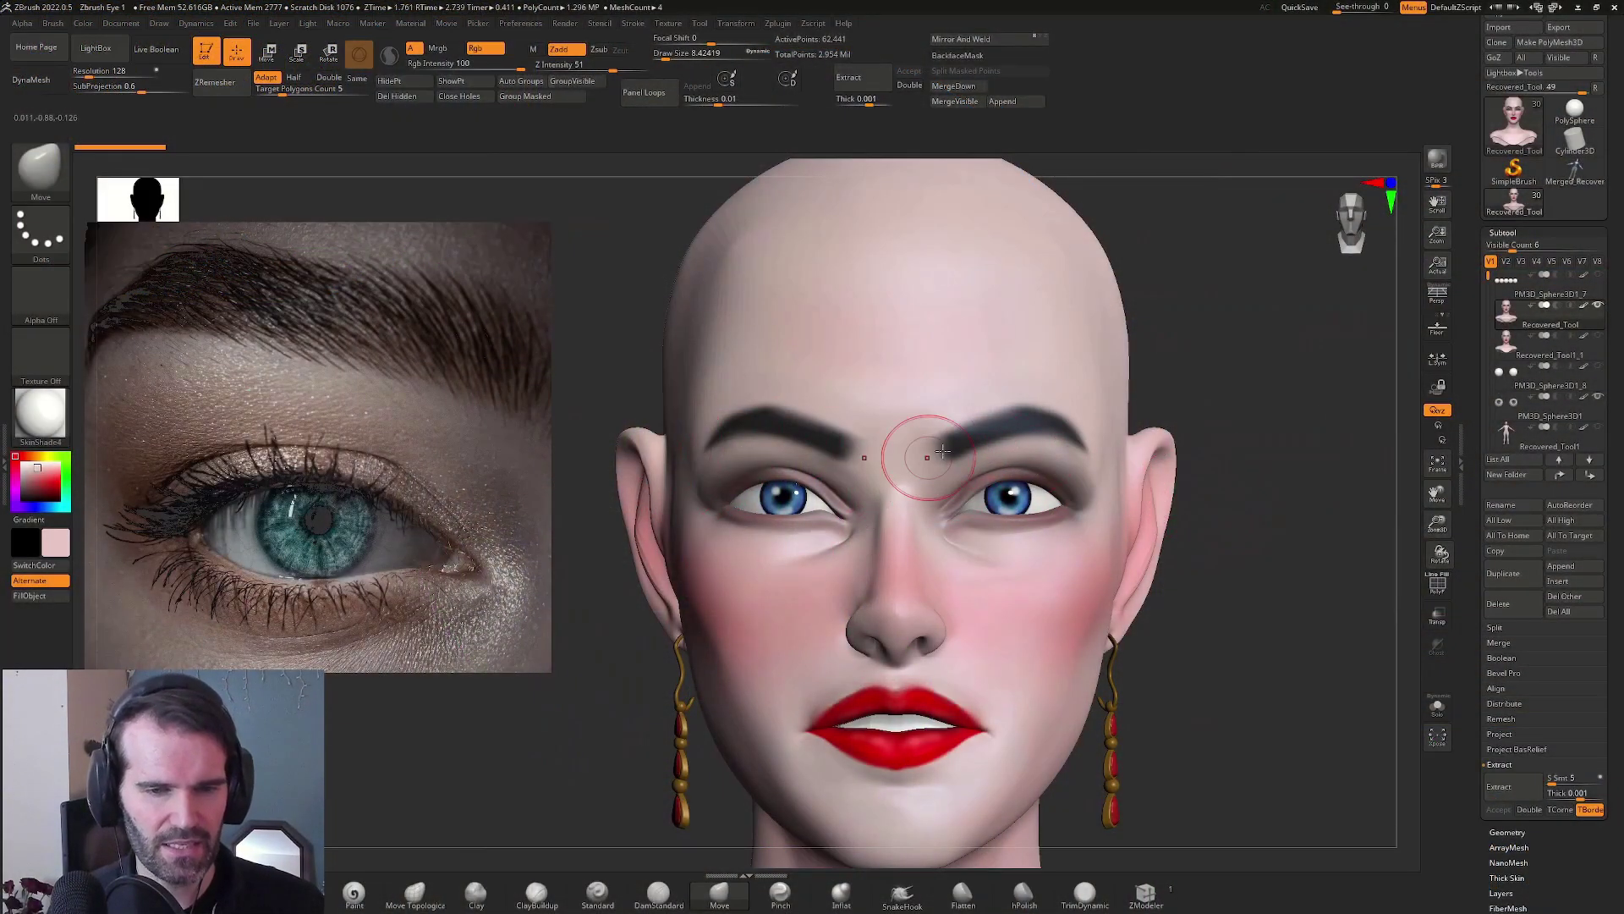
Carve a horizontal eye slit into both eye sockets of the head with the DamStandard brush
left_click_drag(1193, 542, 1258, 523)
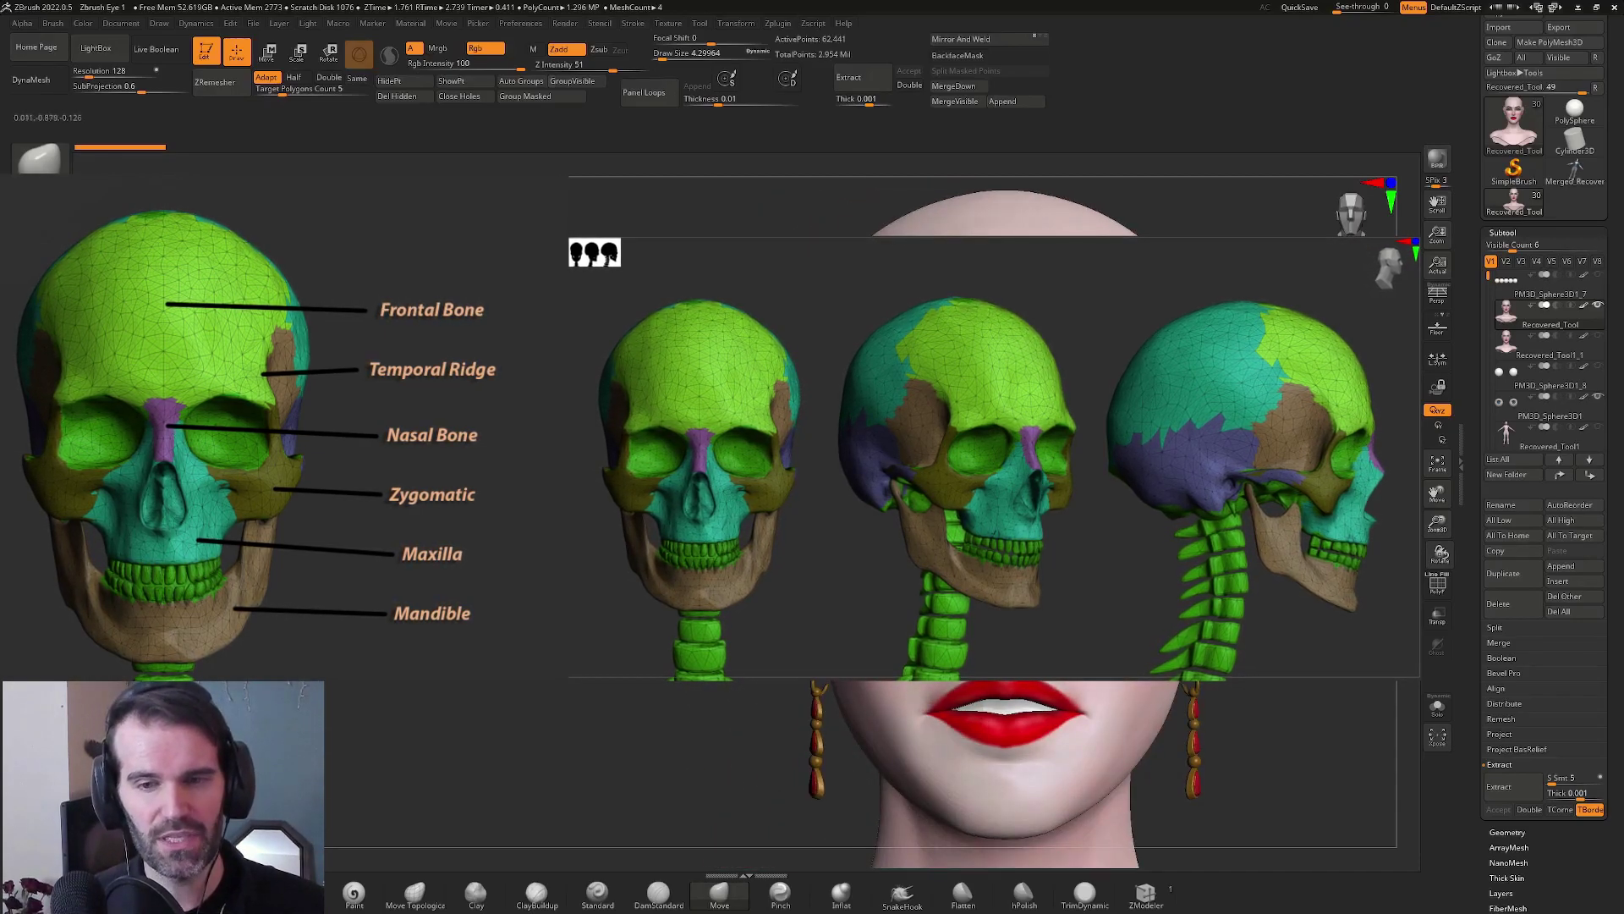
left_click_drag(1227, 542, 1128, 513)
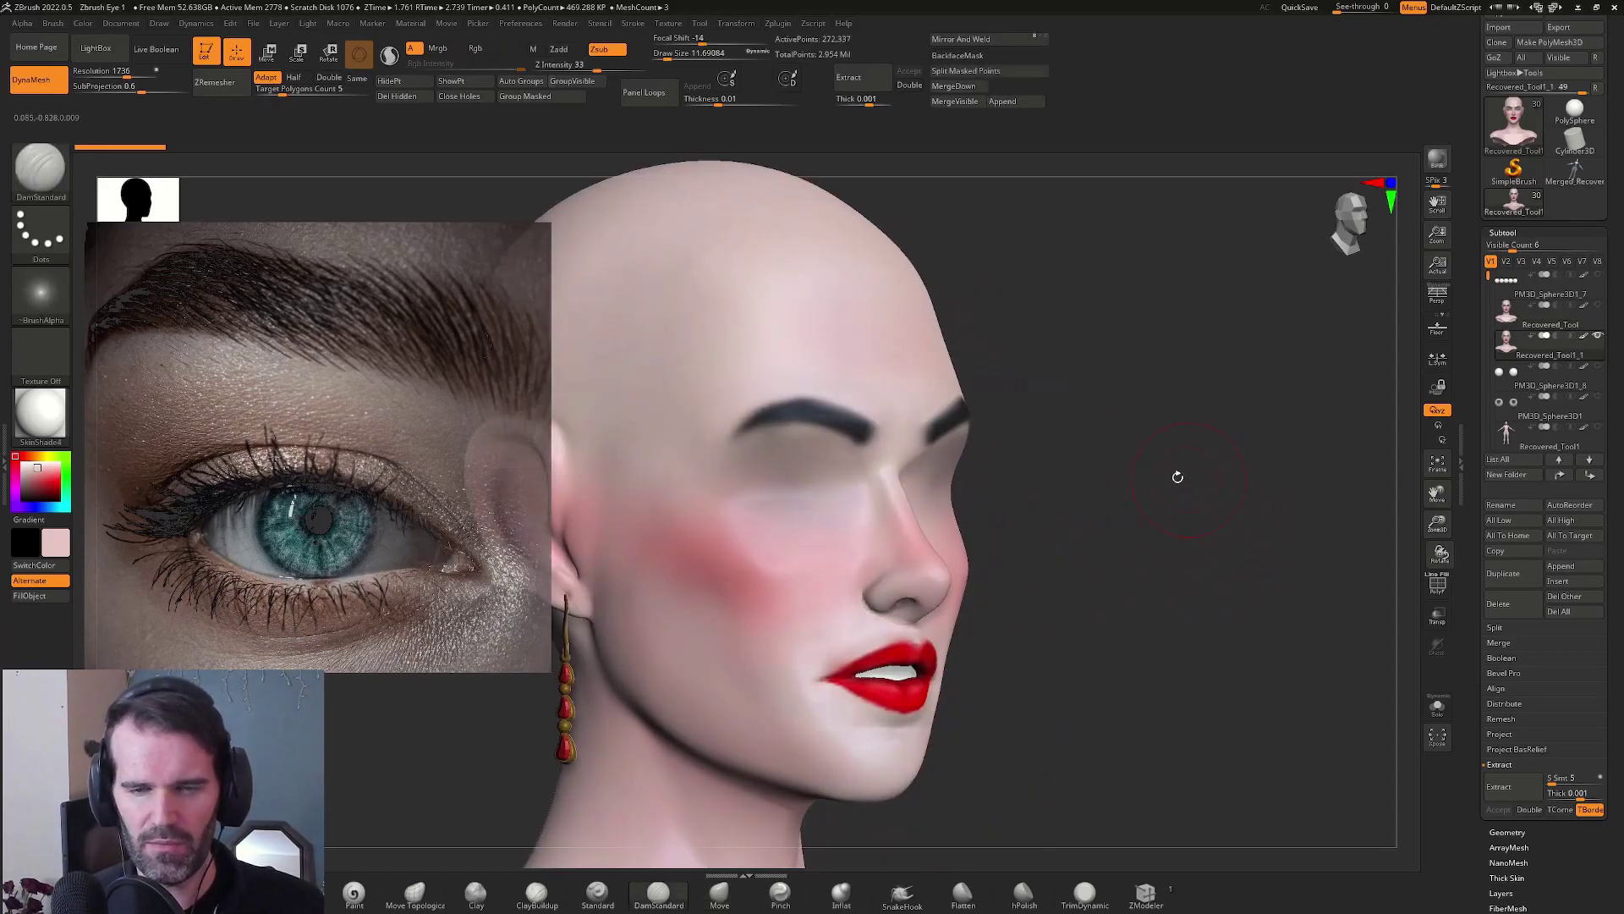
mouse_move(1012, 459)
left_mouse_down()
mouse_move(1027, 518)
mouse_move(979, 483)
mouse_move(1013, 493)
left_mouse_up()
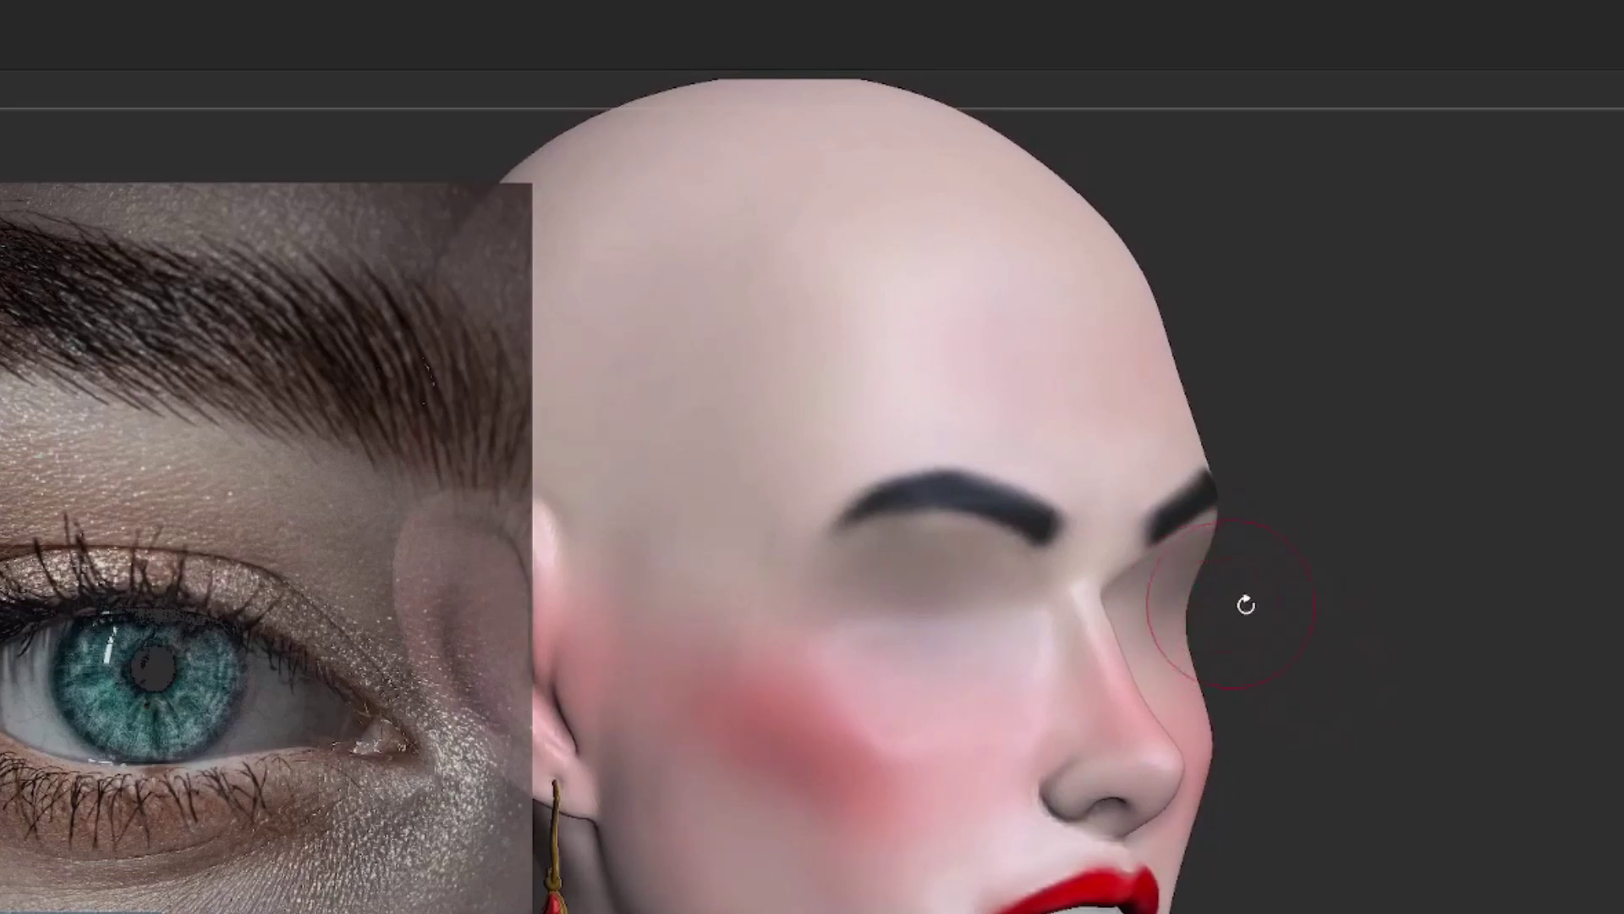
left_click_drag(1247, 605, 1606, 671, "alt")
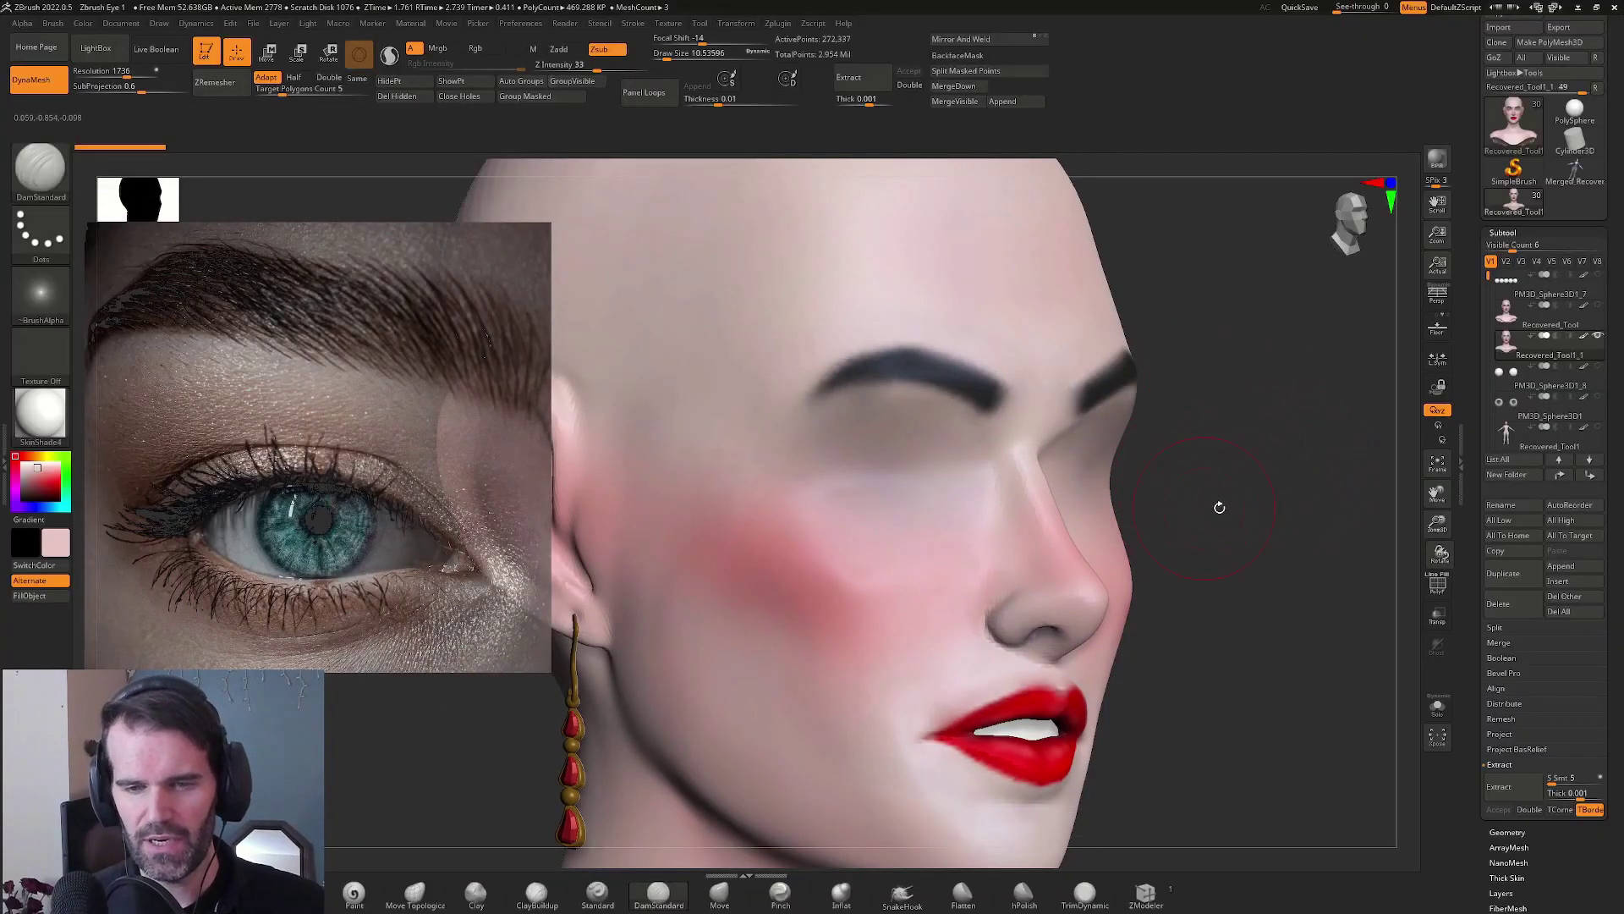
left_click_drag(1219, 507, 1225, 474)
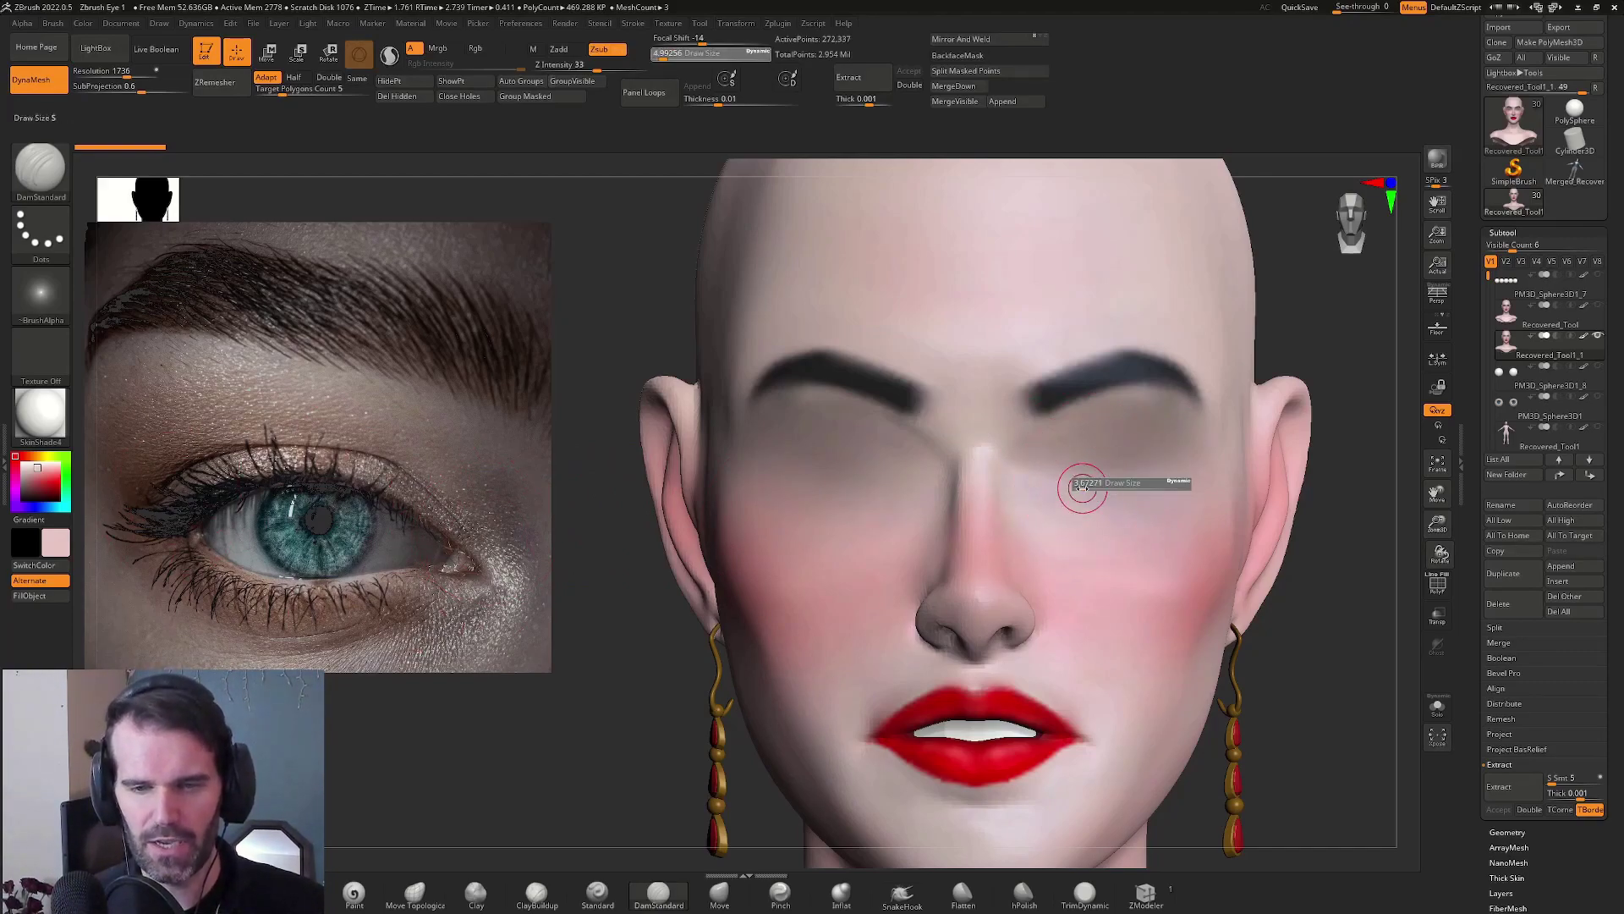
right_click_drag(1080, 482, 1009, 451, "ctrl")
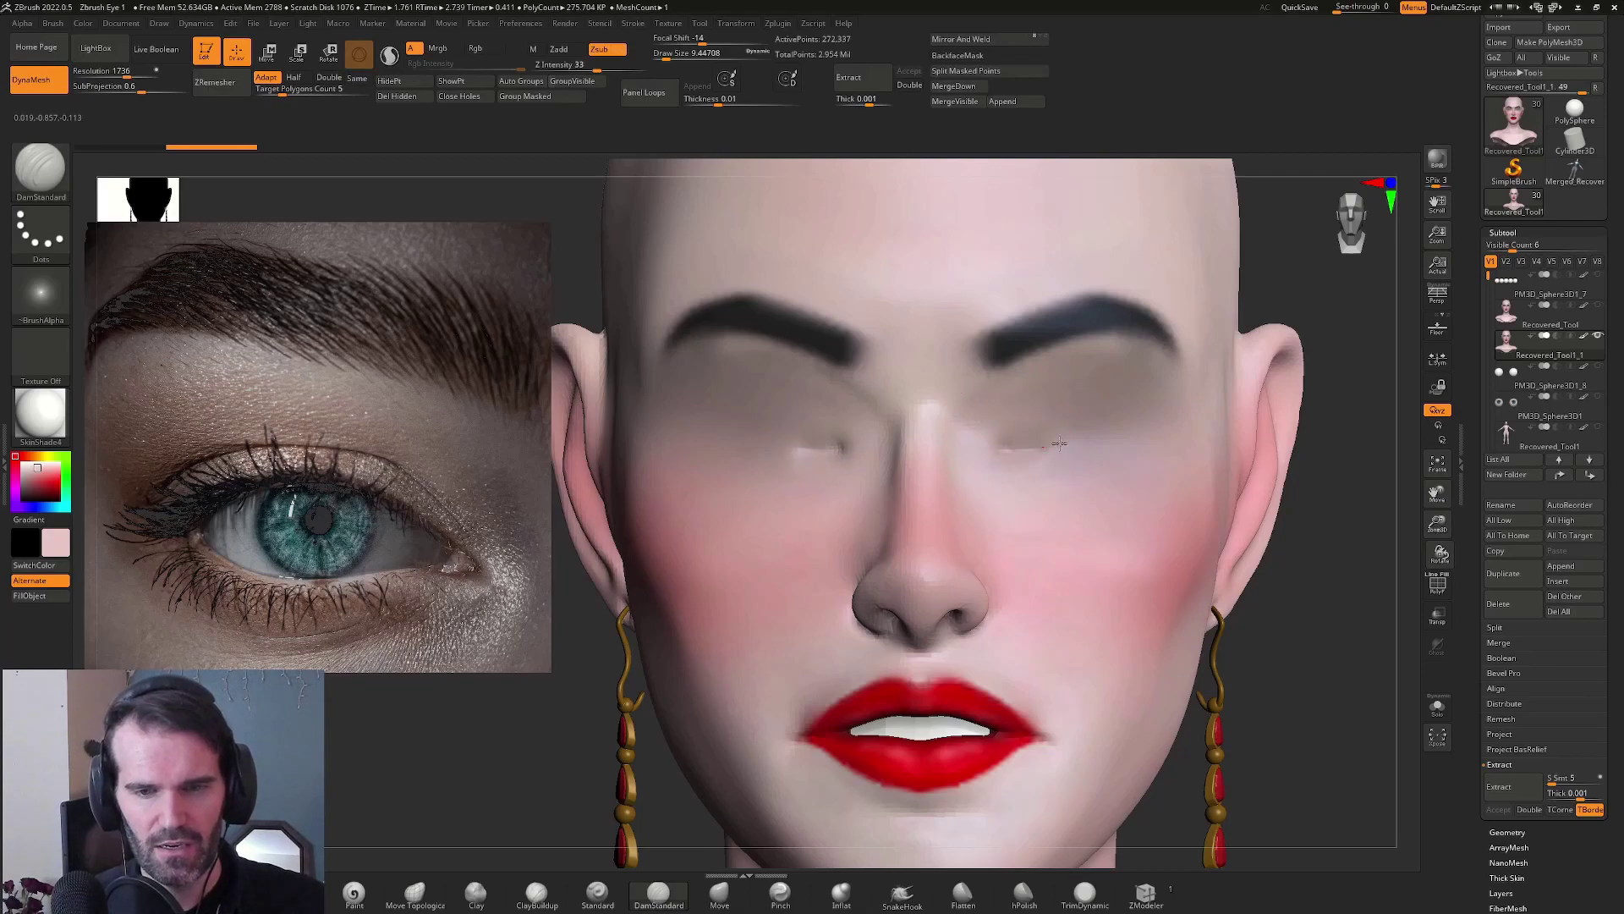
left_click_drag(1059, 443, 1136, 428)
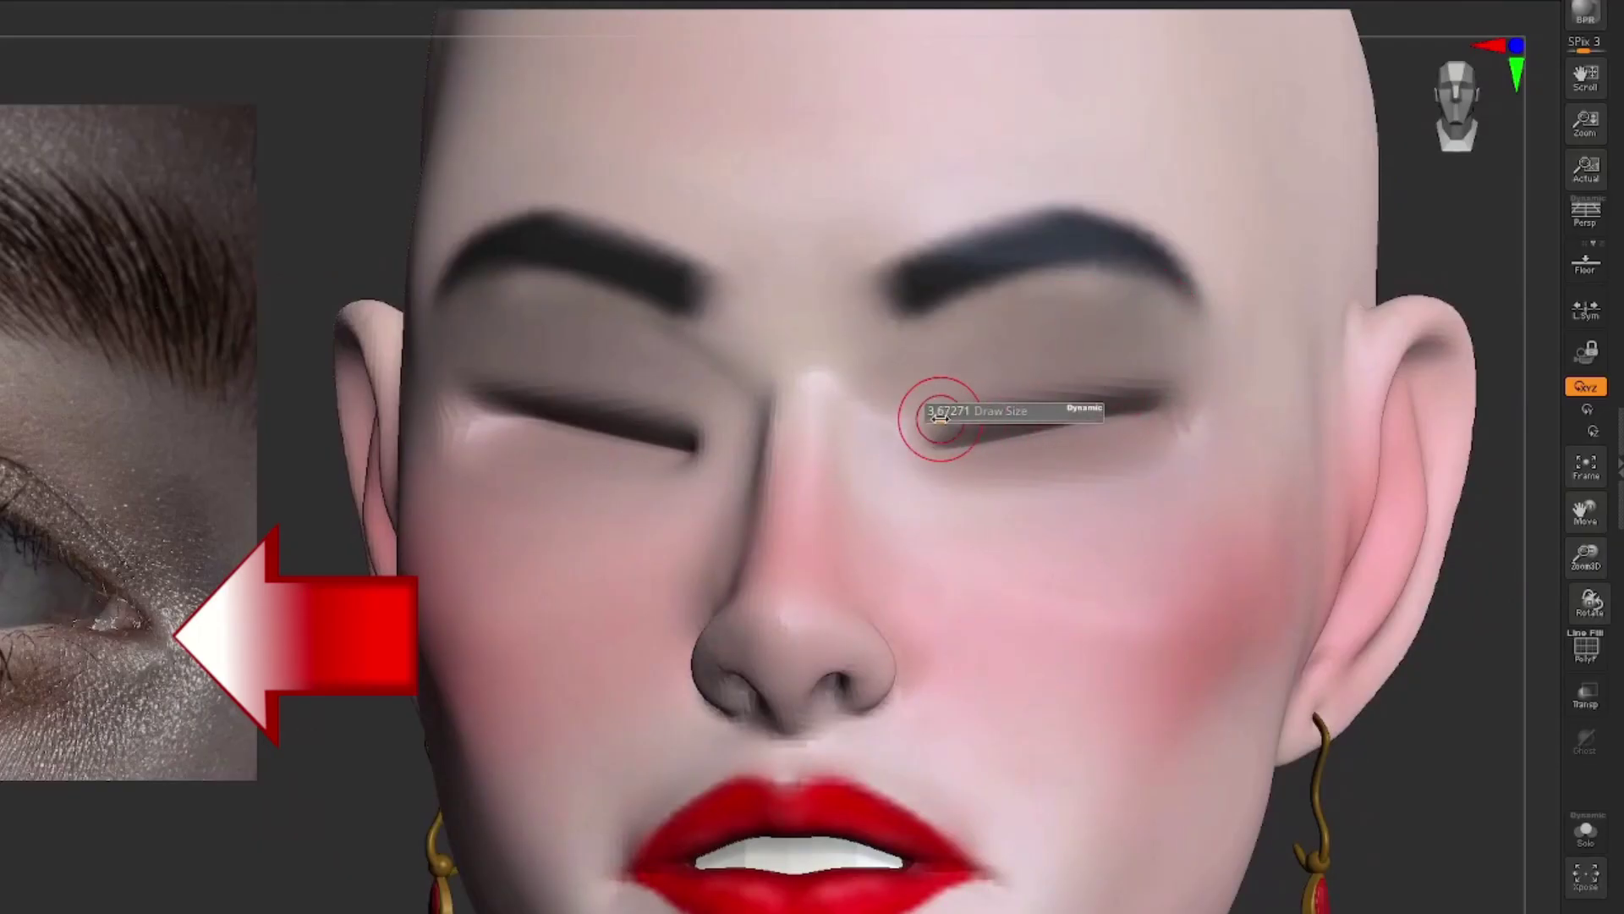
Raise the upper and lower eyelid rims around both slits with the inverted DamStandard brush at draw size about 3.67
mouse_move(1450, 253)
left_mouse_down()
mouse_move(1451, 290)
mouse_move(1420, 291)
left_mouse_up()
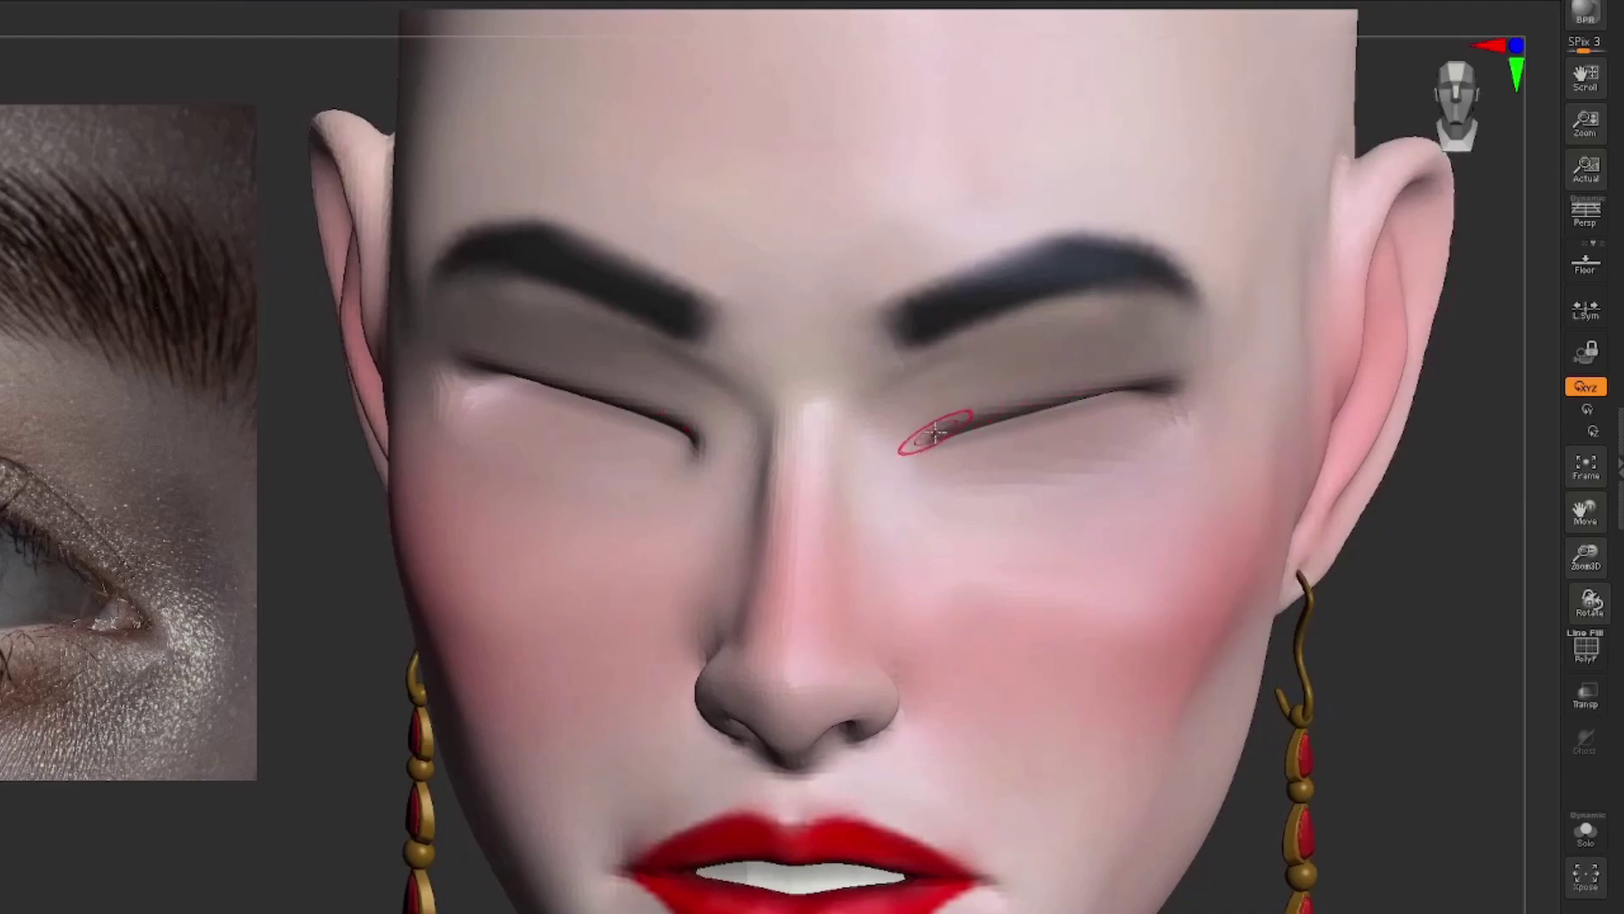
mouse_move(931, 428)
left_mouse_down("alt")
mouse_move(1045, 378)
mouse_move(1154, 376)
left_mouse_up("alt")
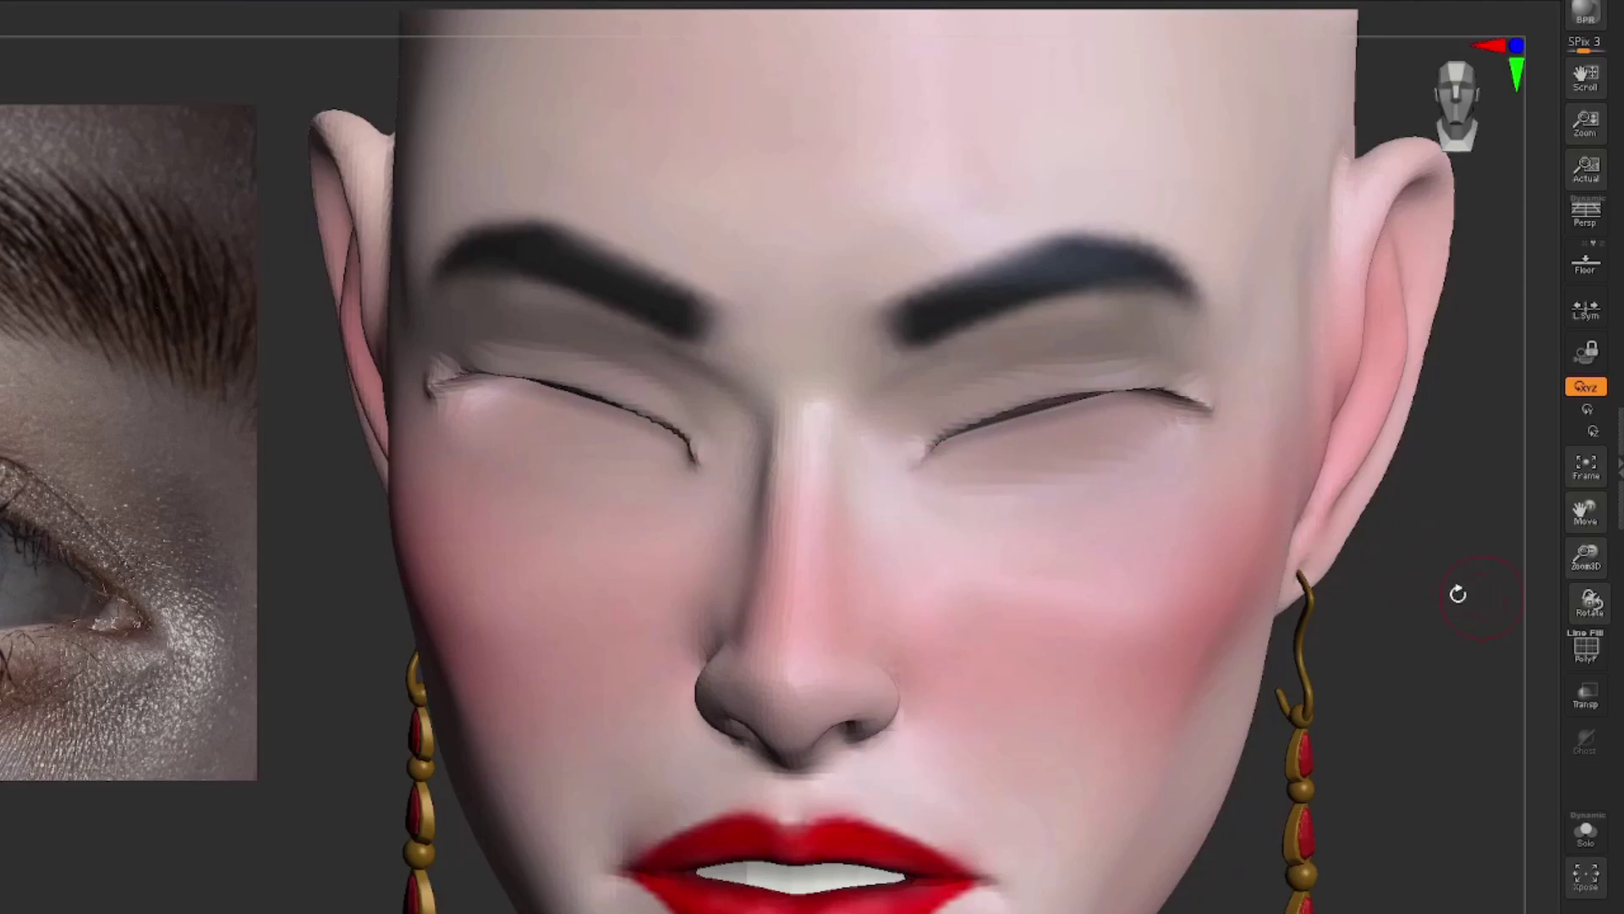
left_click_drag(1457, 594, 1315, 447)
left_click_drag(755, 467, 1413, 546)
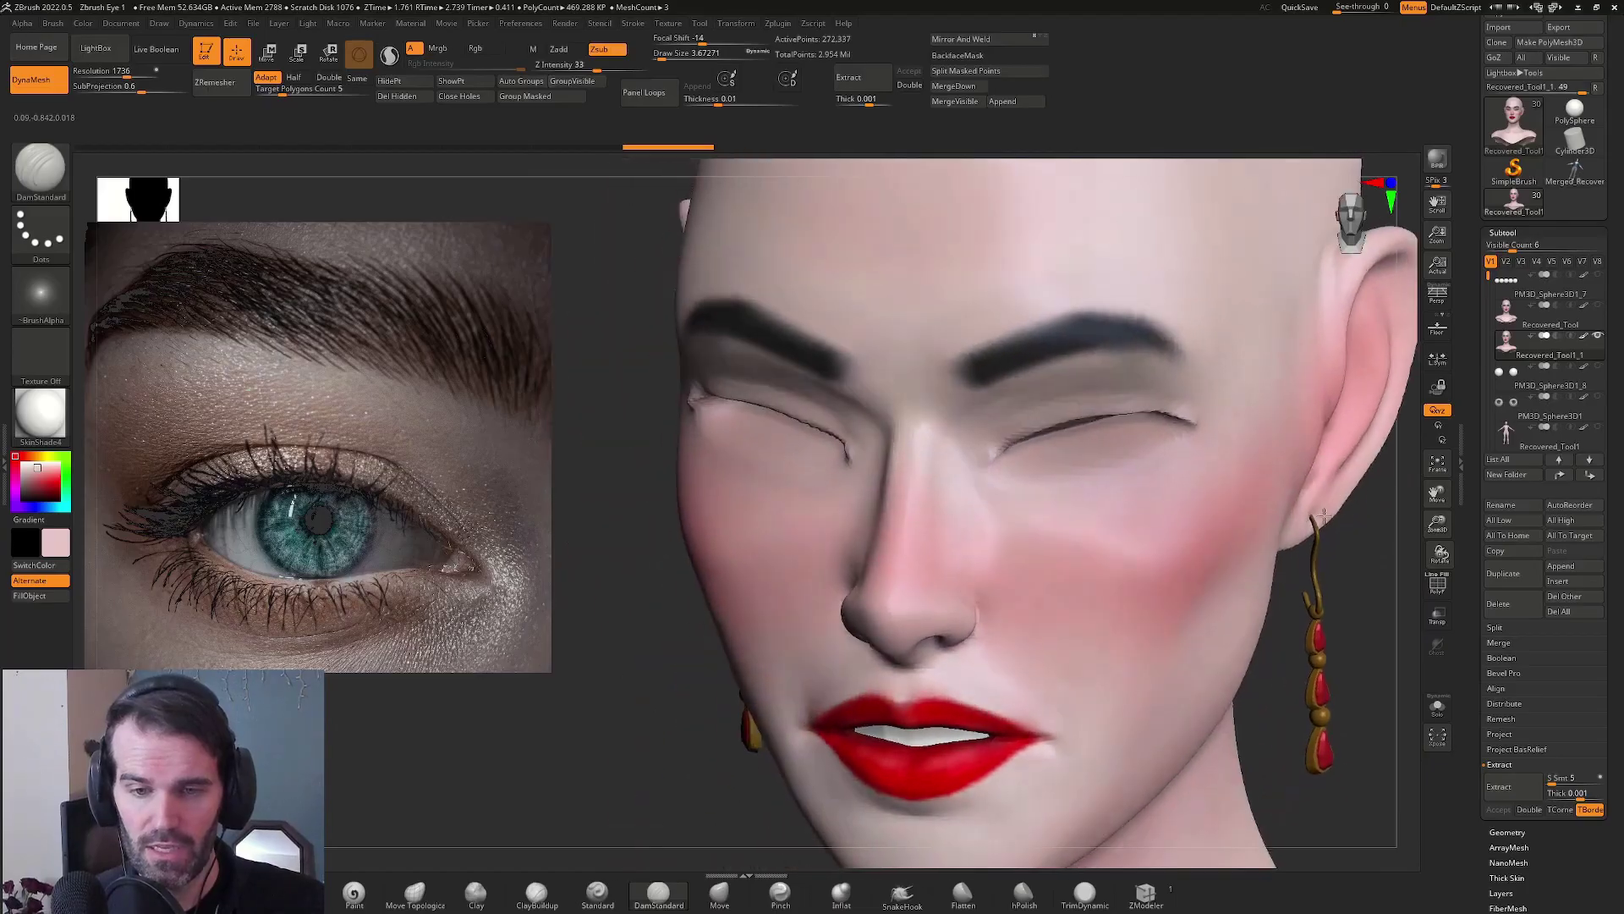
left_click_drag(1322, 514, 1326, 548)
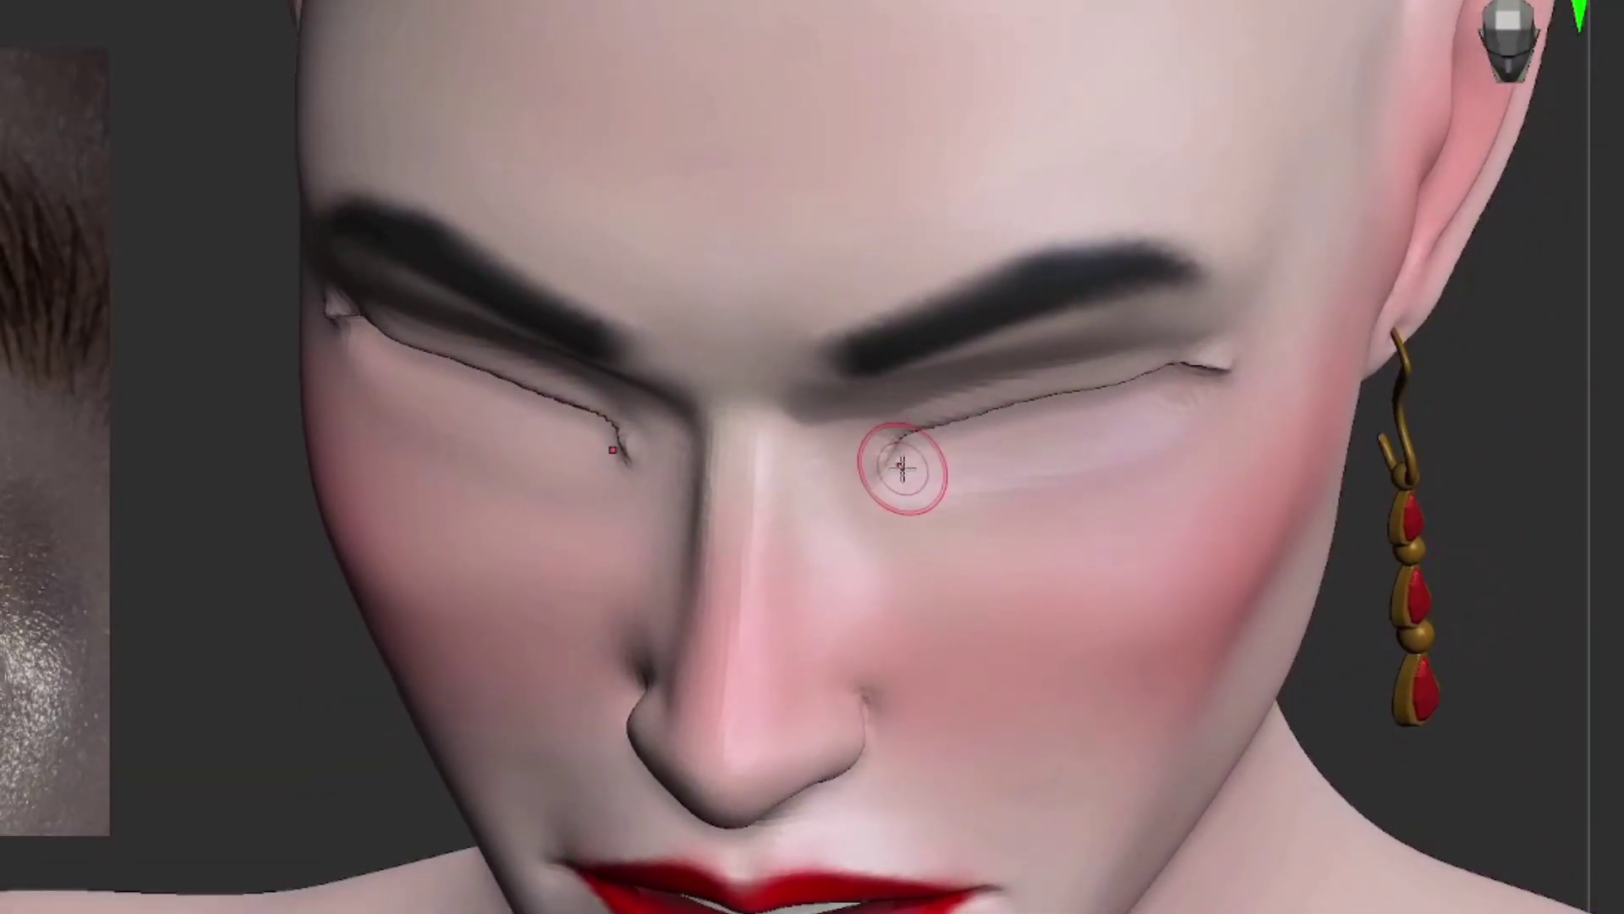
mouse_move(880, 475)
left_mouse_down("alt")
mouse_move(1082, 485)
mouse_move(1146, 457)
mouse_move(1211, 376)
mouse_move(1152, 451)
mouse_move(1183, 413)
mouse_move(1088, 472)
mouse_move(999, 496)
mouse_move(896, 474)
left_mouse_up("alt")
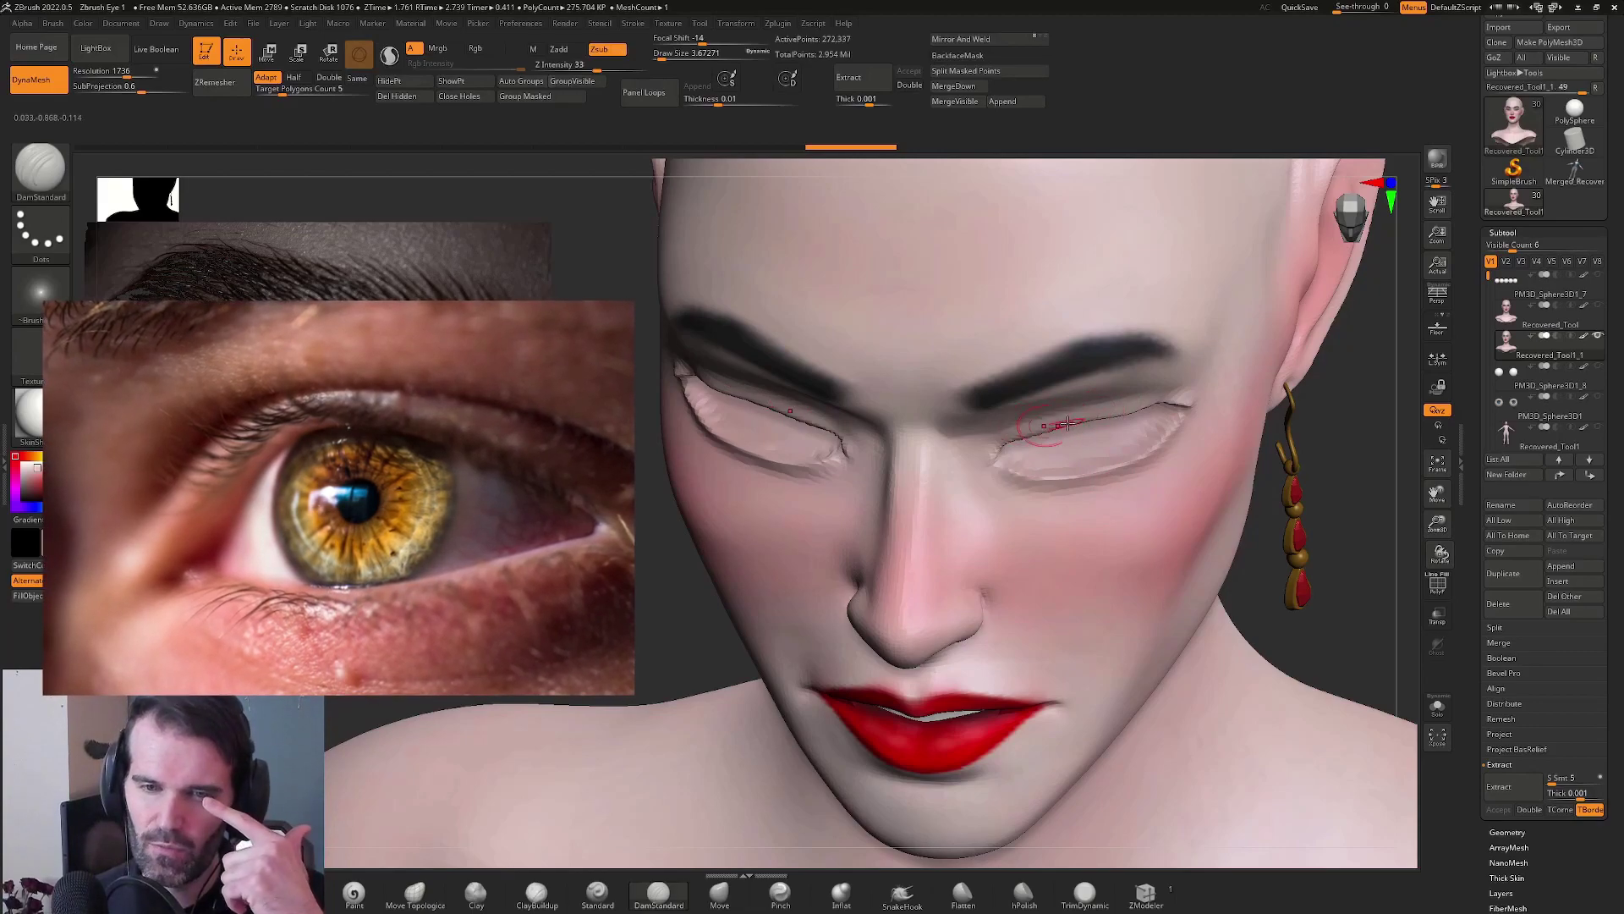
right_click_drag(1253, 505, 1108, 420)
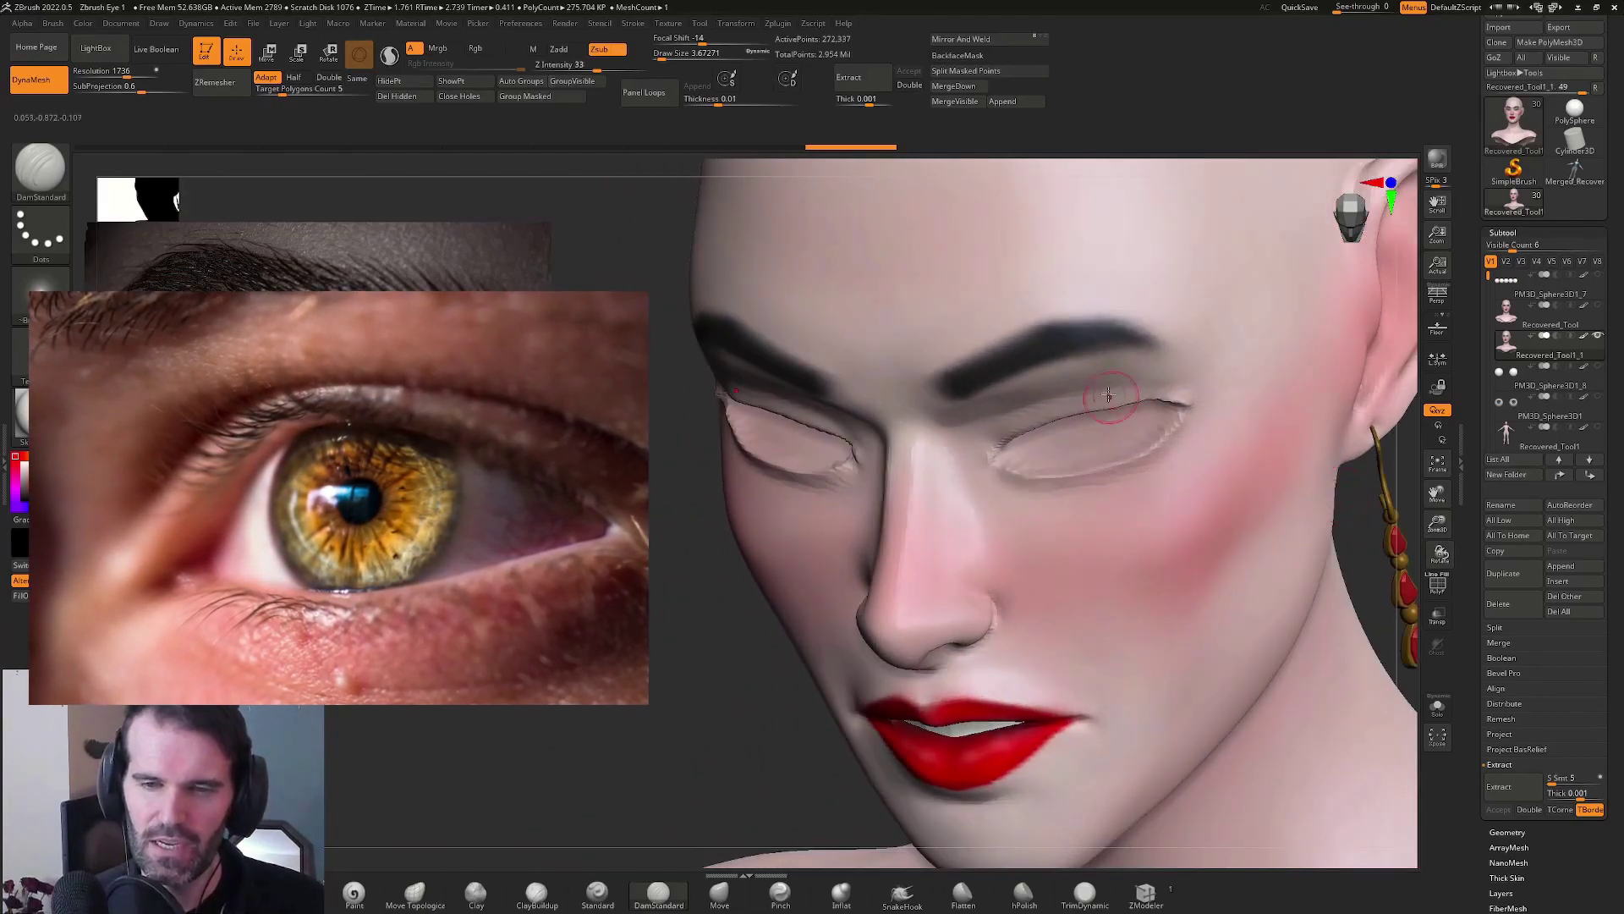
Reposition the inner and outer corners of both eyes with the Move brush at draw size about 10.5
left_click(741, 894)
key("s")
mouse_move(980, 462)
left_mouse_down()
mouse_move(960, 464)
mouse_move(981, 465)
left_mouse_up()
mouse_move(982, 465)
right_mouse_down()
mouse_move(994, 457)
mouse_move(971, 466)
right_mouse_up()
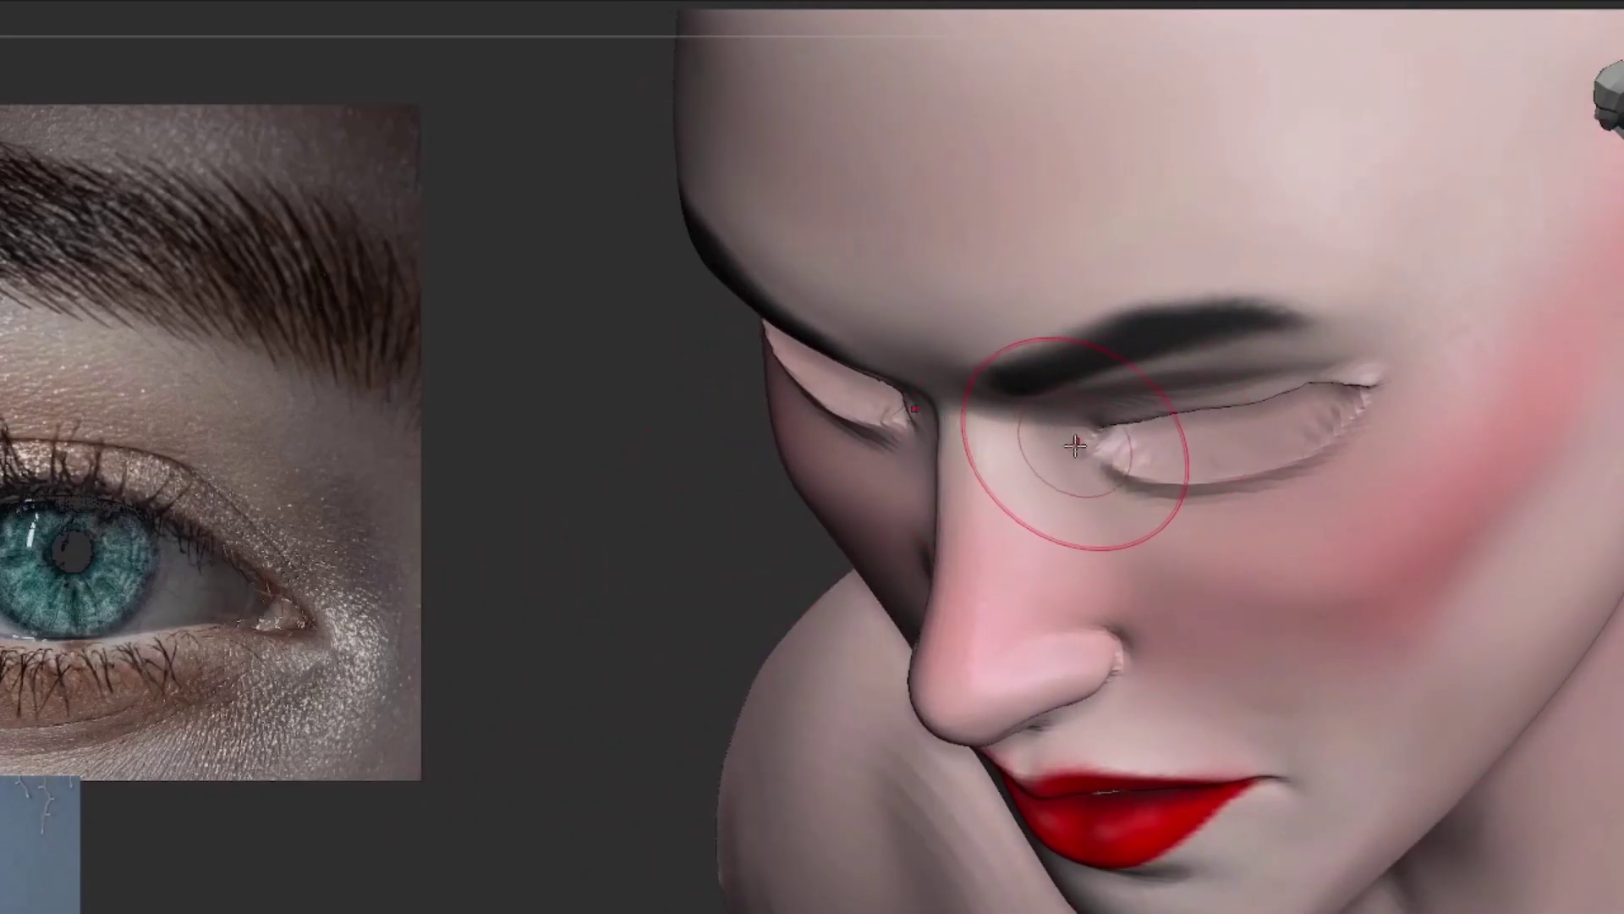
left_click_drag(1075, 447, 1110, 407)
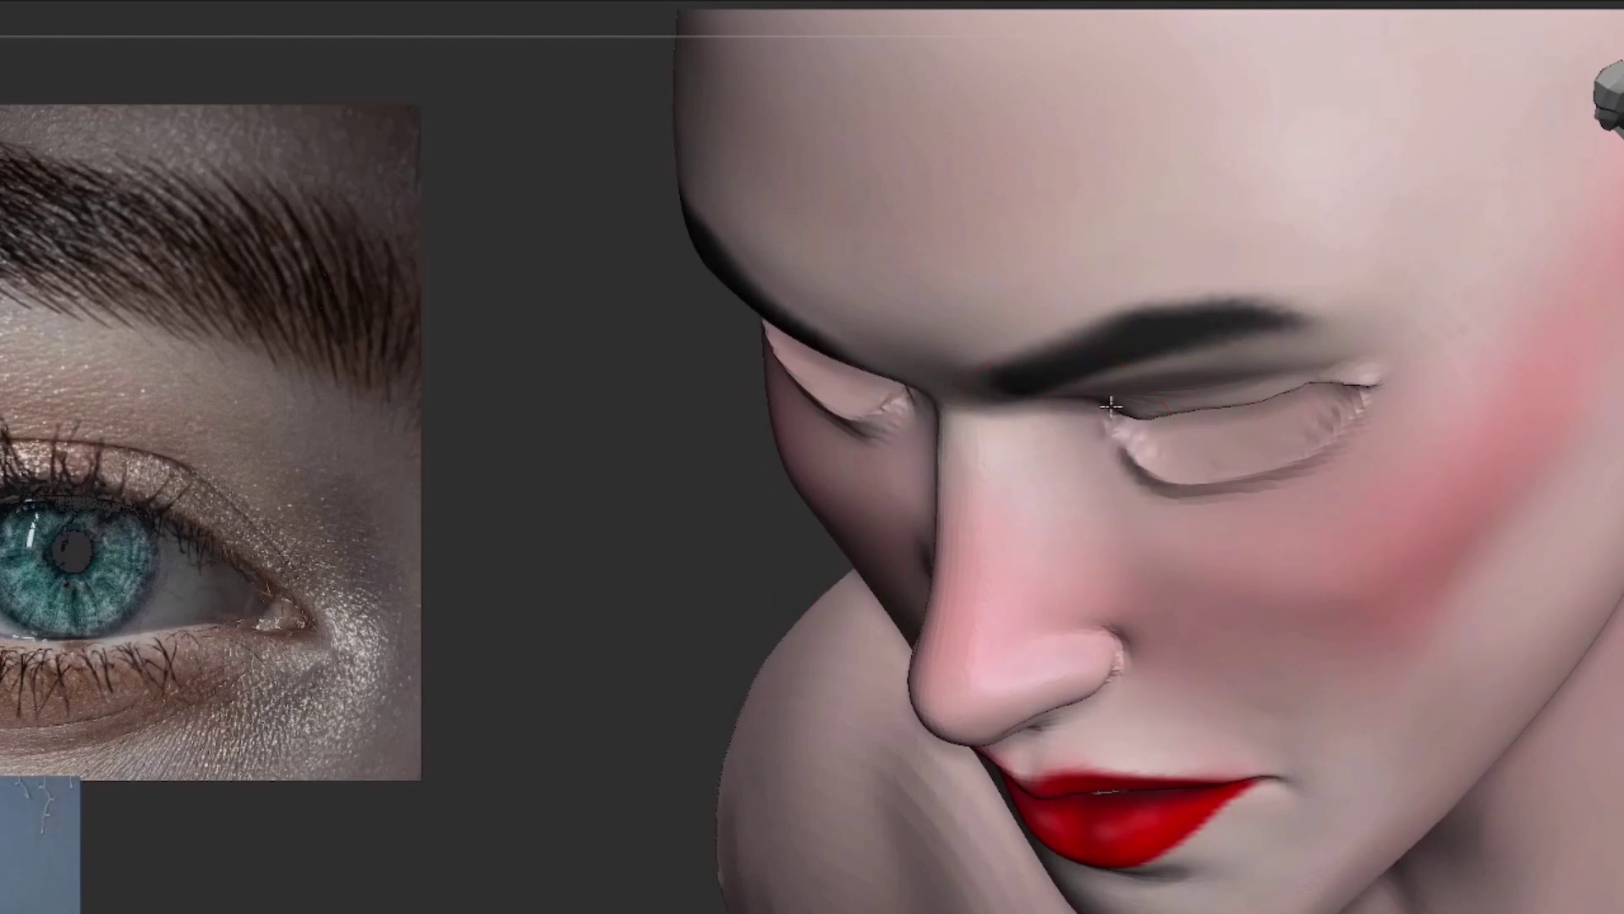
mouse_move(1371, 399)
left_mouse_down()
mouse_move(1328, 385)
mouse_move(1294, 398)
left_mouse_up()
Adjust the eyelid opening and its curvature with the Move brush, working from the front and side
right_click_drag(1248, 425, 1235, 495)
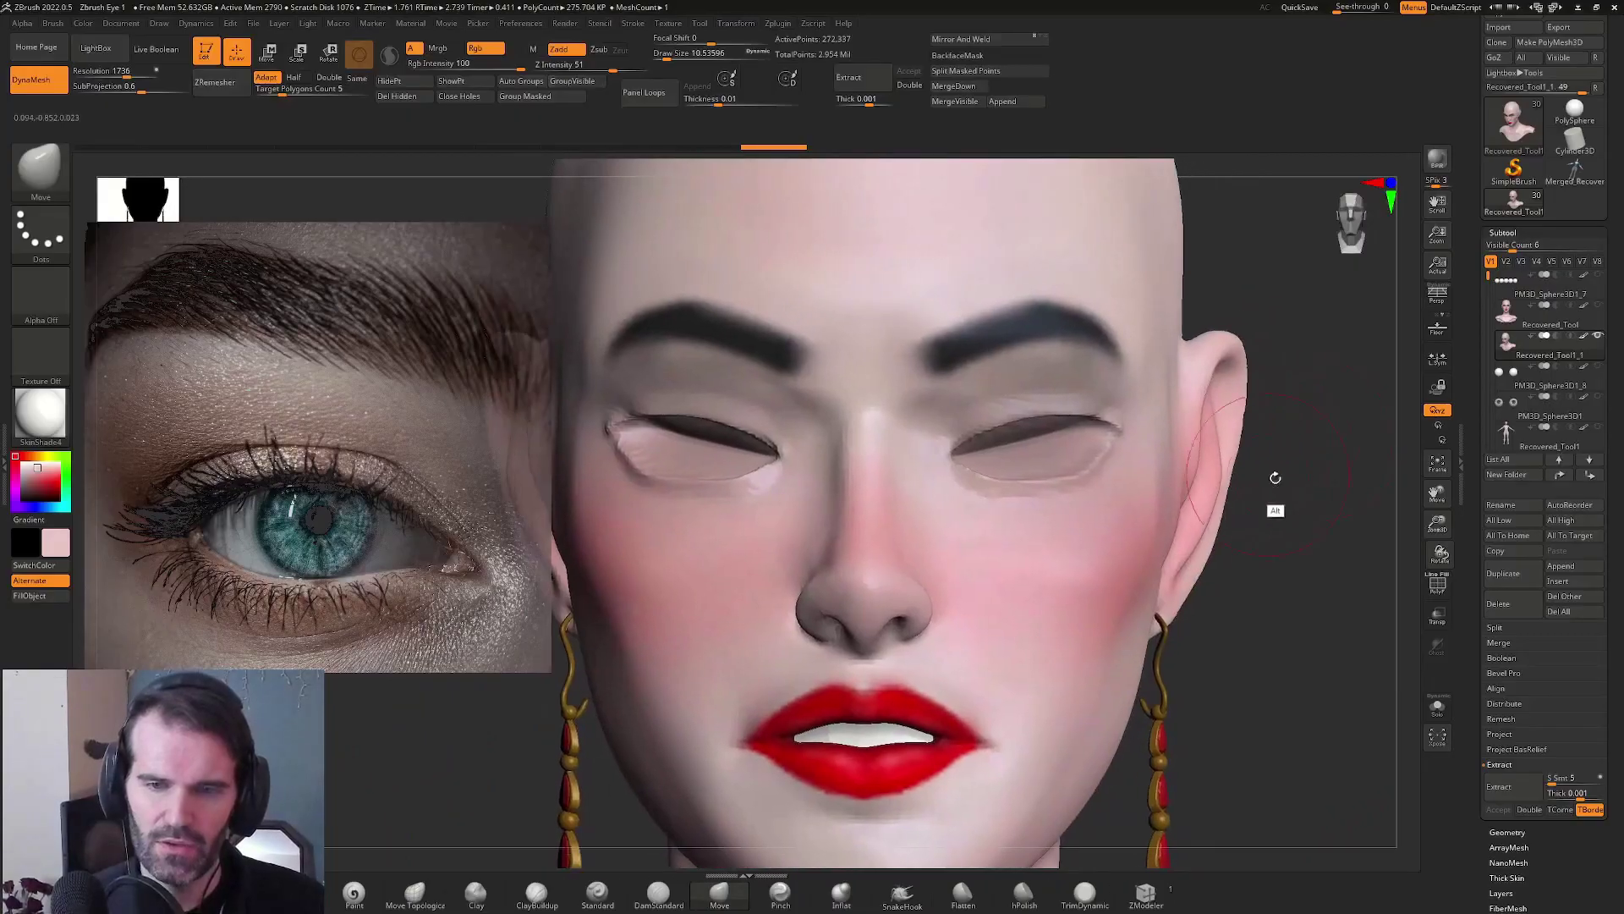
right_click_drag(1489, 484, 1422, 536)
mouse_move(1224, 511)
right_mouse_down()
mouse_move(1119, 434)
mouse_move(1193, 437)
right_mouse_up()
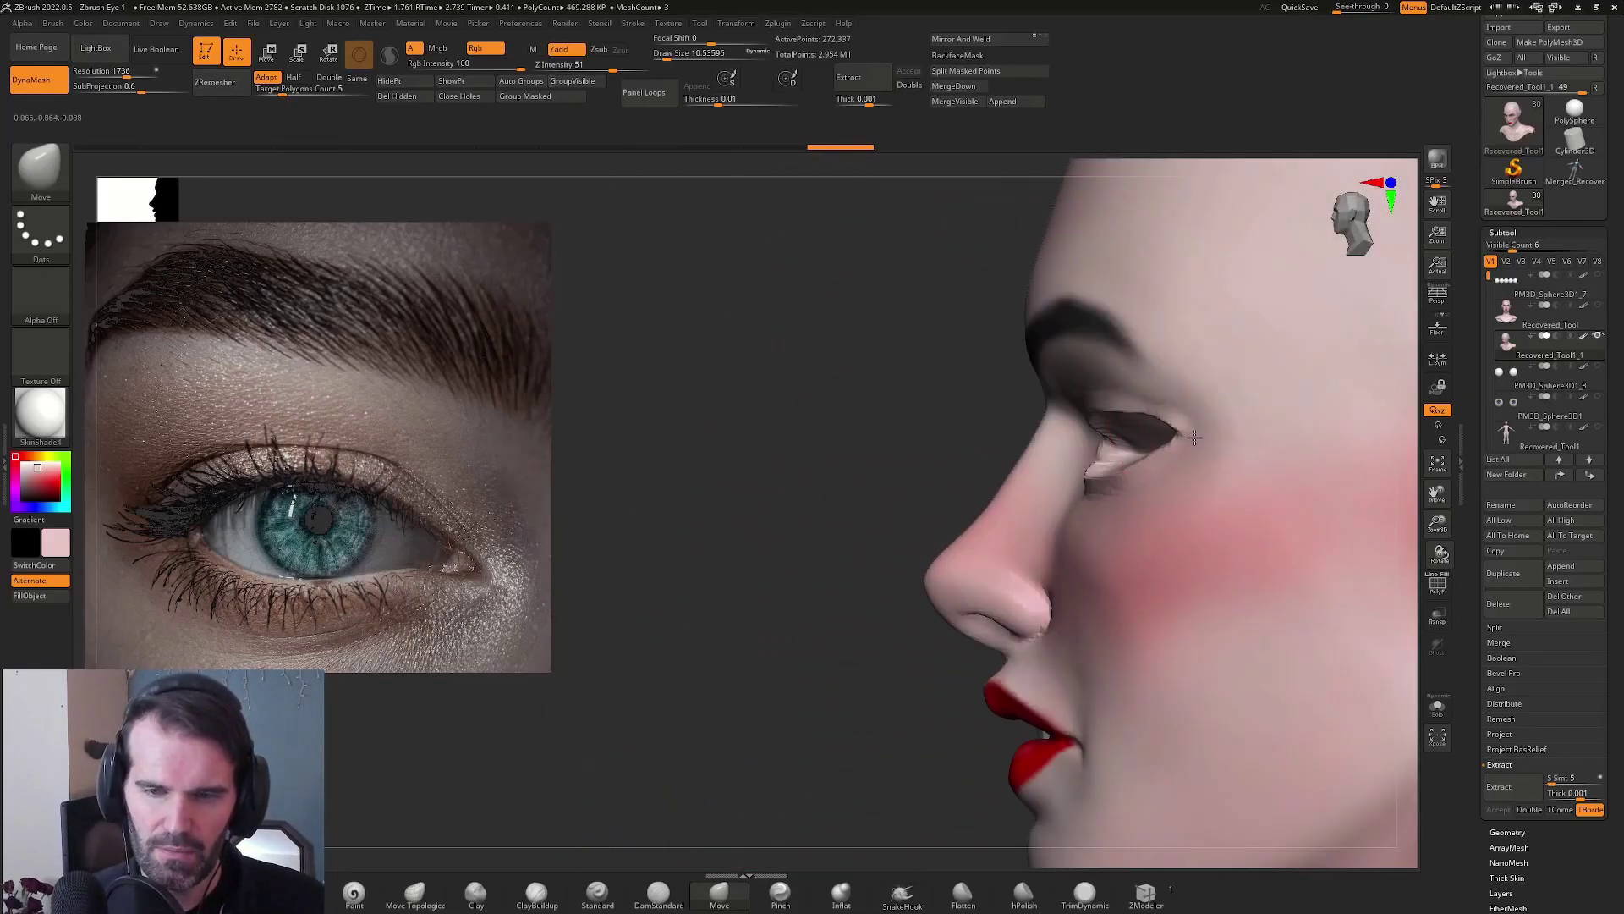
right_click_drag(958, 452, 1012, 489)
right_click_drag(1278, 491, 1036, 431, "shift")
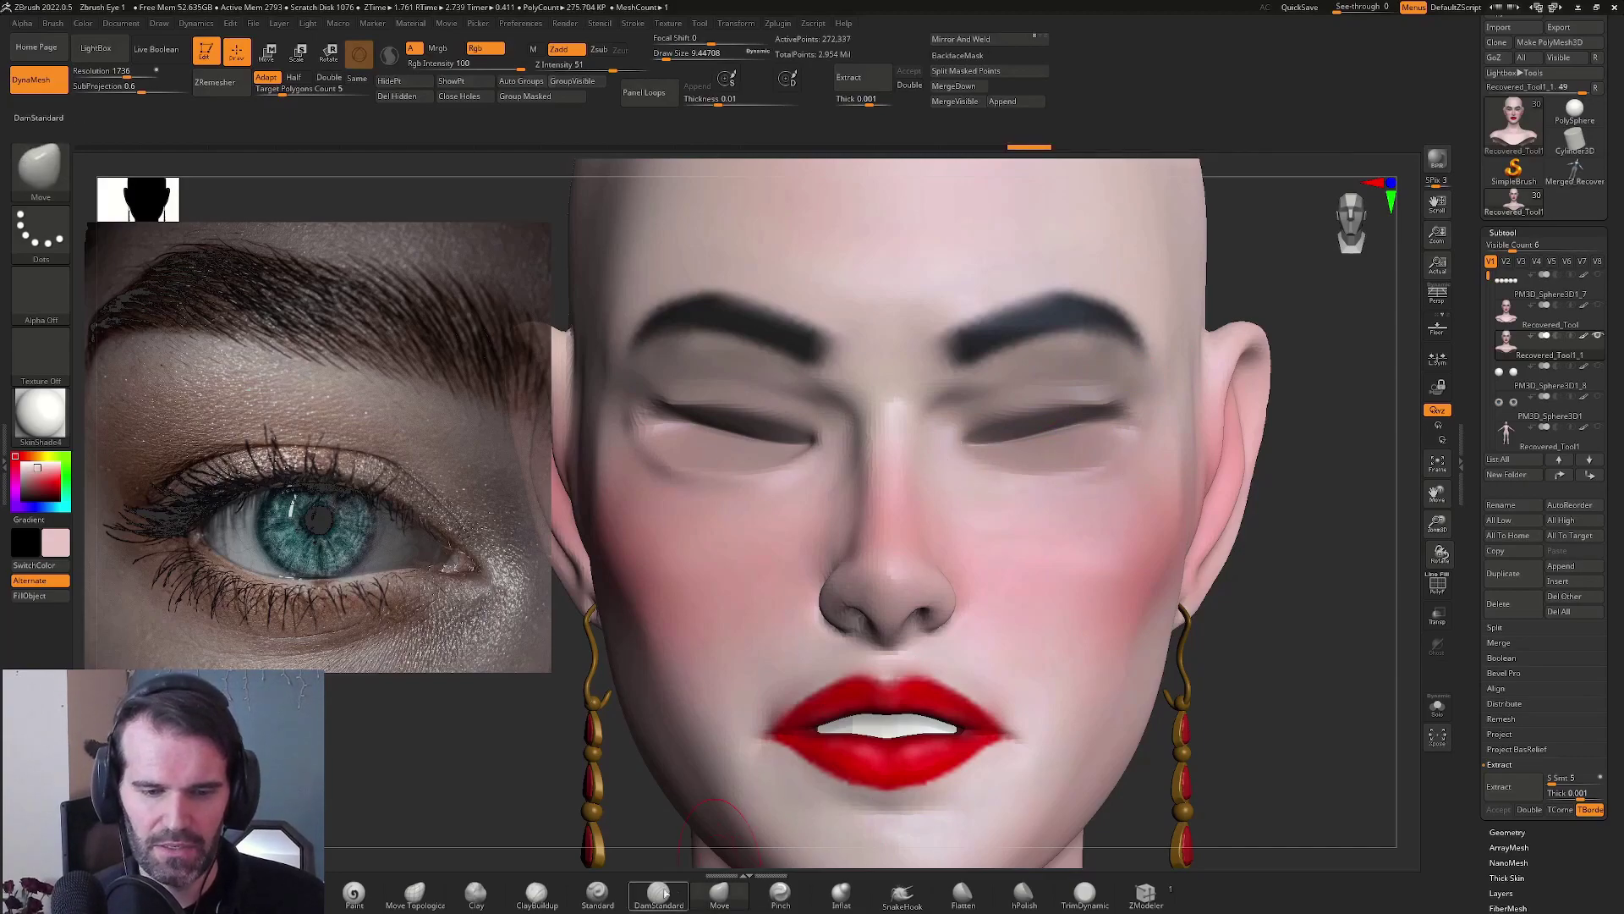
Define the eyelid edges and eye corners with the DamStandard brush at draw size about 6.58
left_click(660, 893)
key("bracketleft")
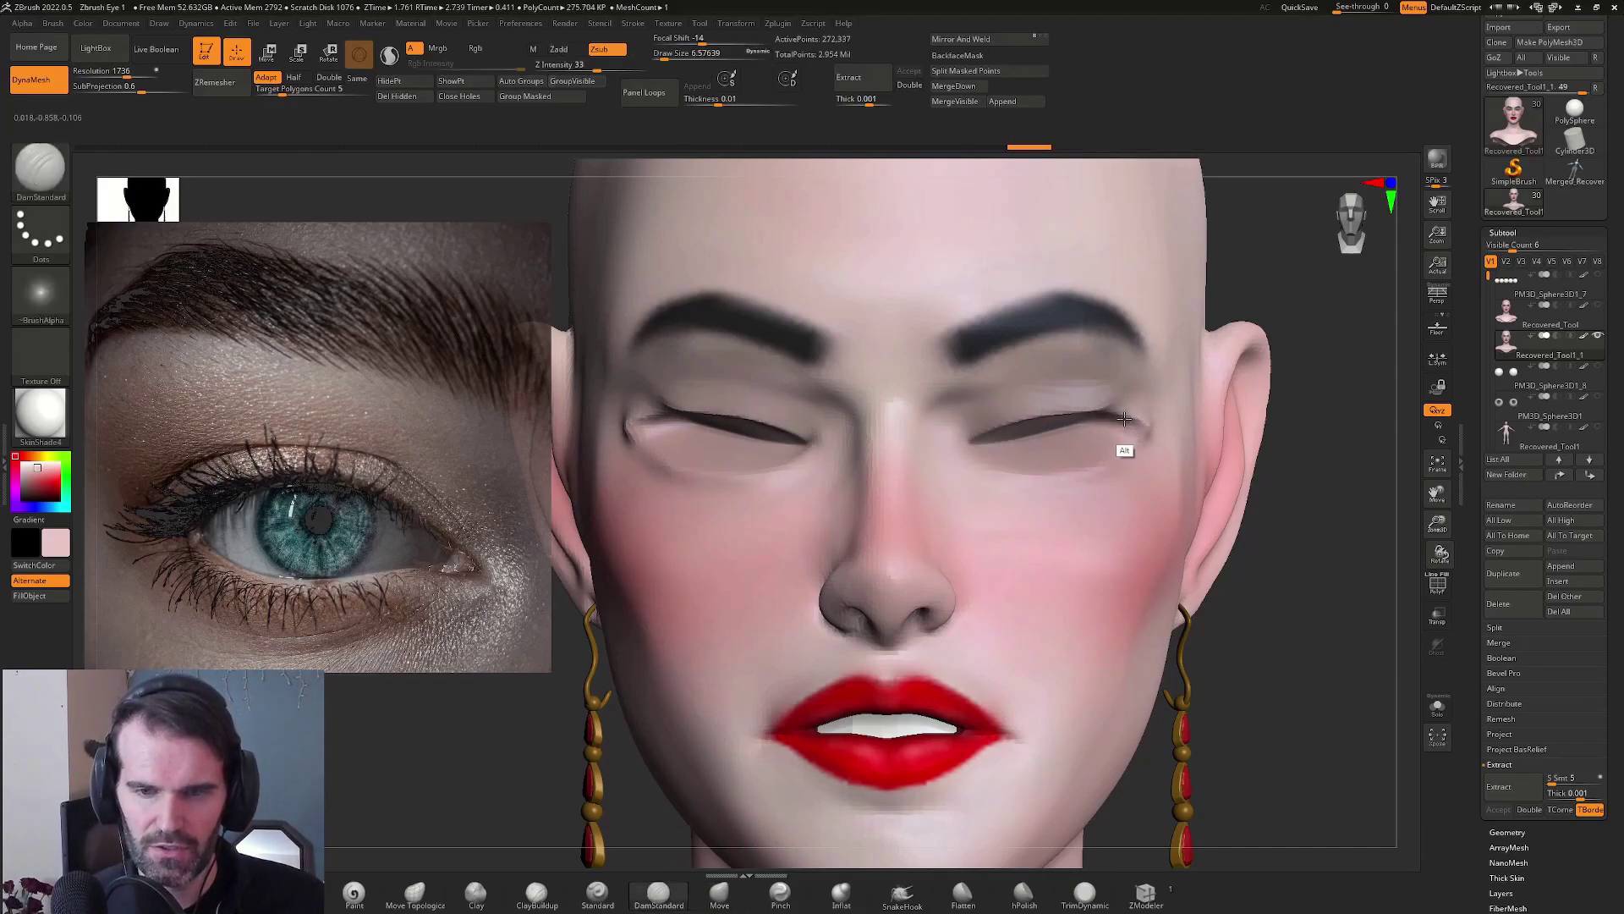
right_click_drag(1174, 473, 1134, 464)
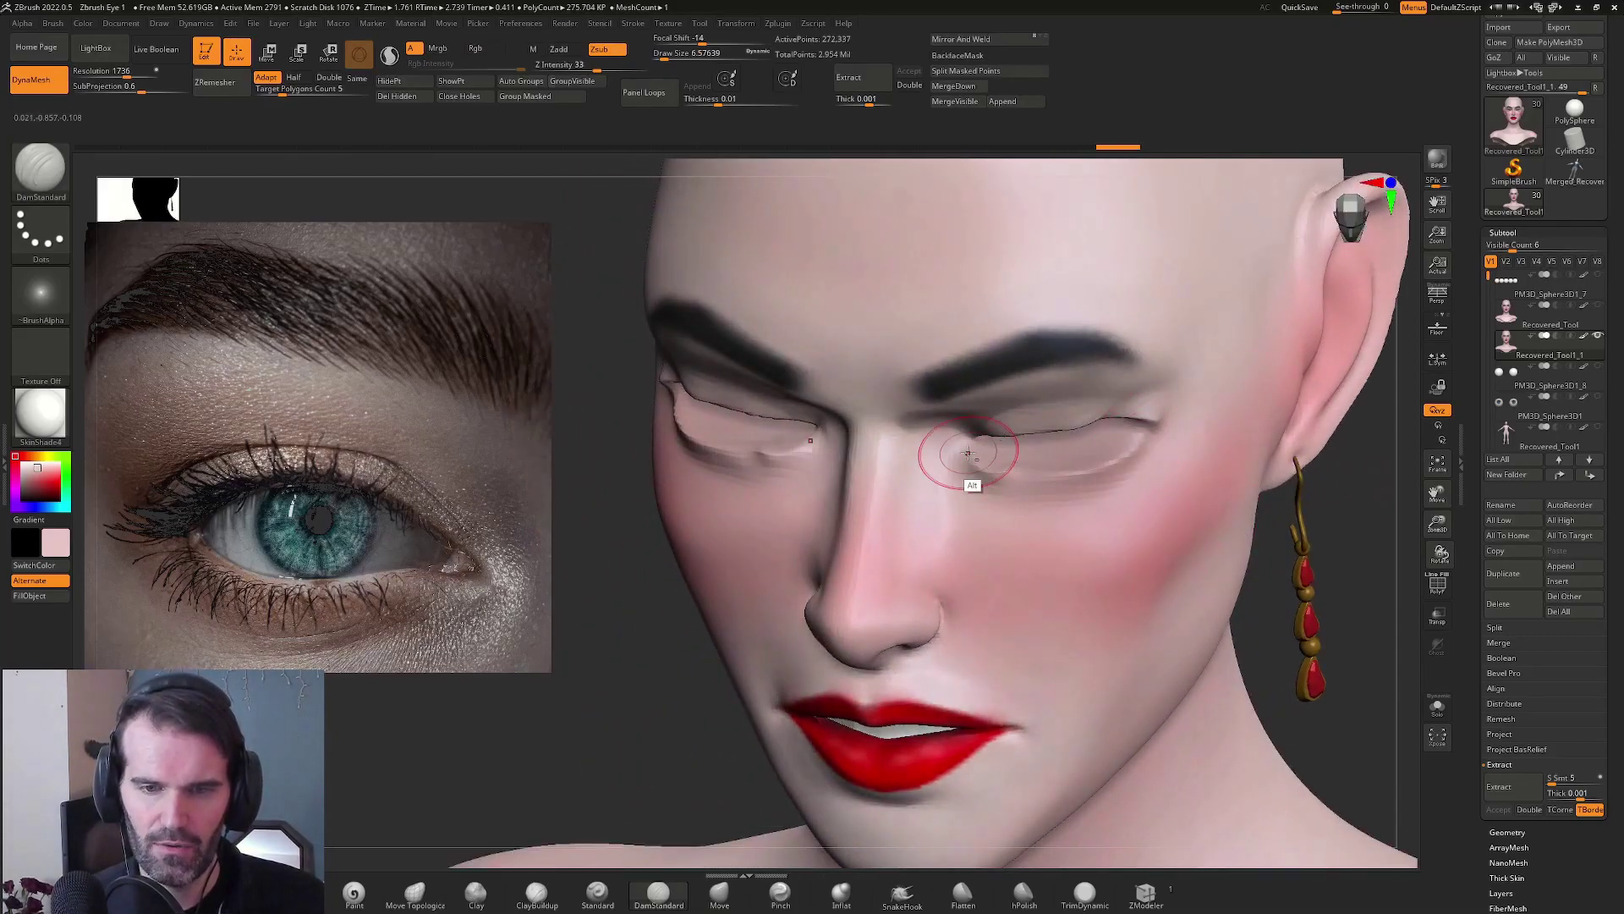
right_click_drag(967, 454, 1163, 441, "shift")
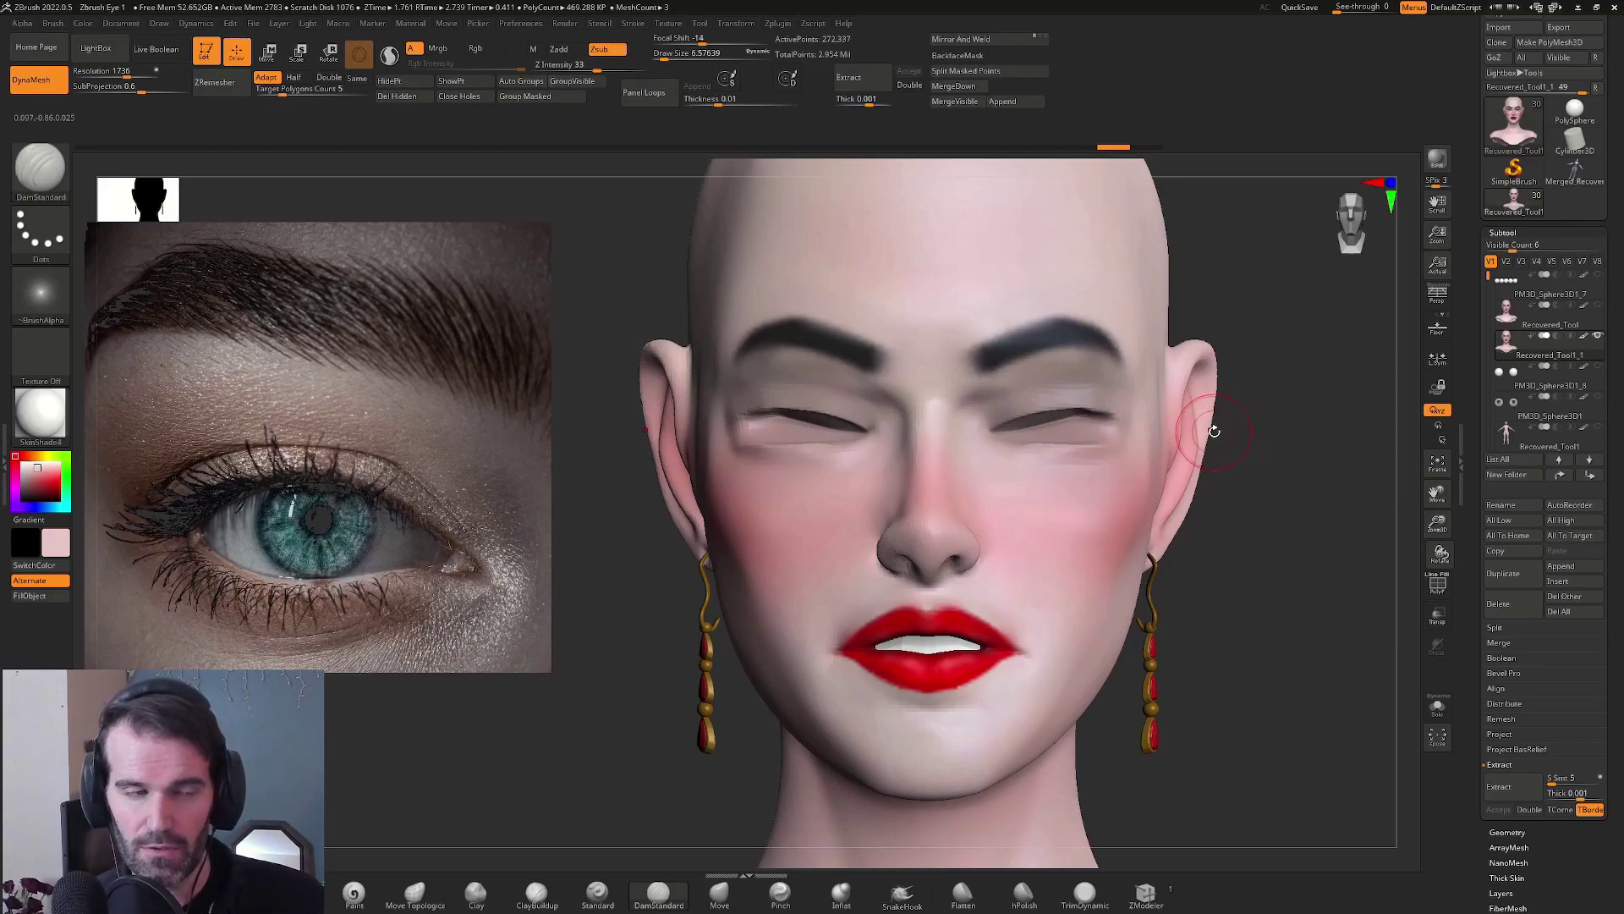
Choose the MaskLasso brush and mask the face below the eye line
key("ctrl")
left_click(38, 173, "ctrl")
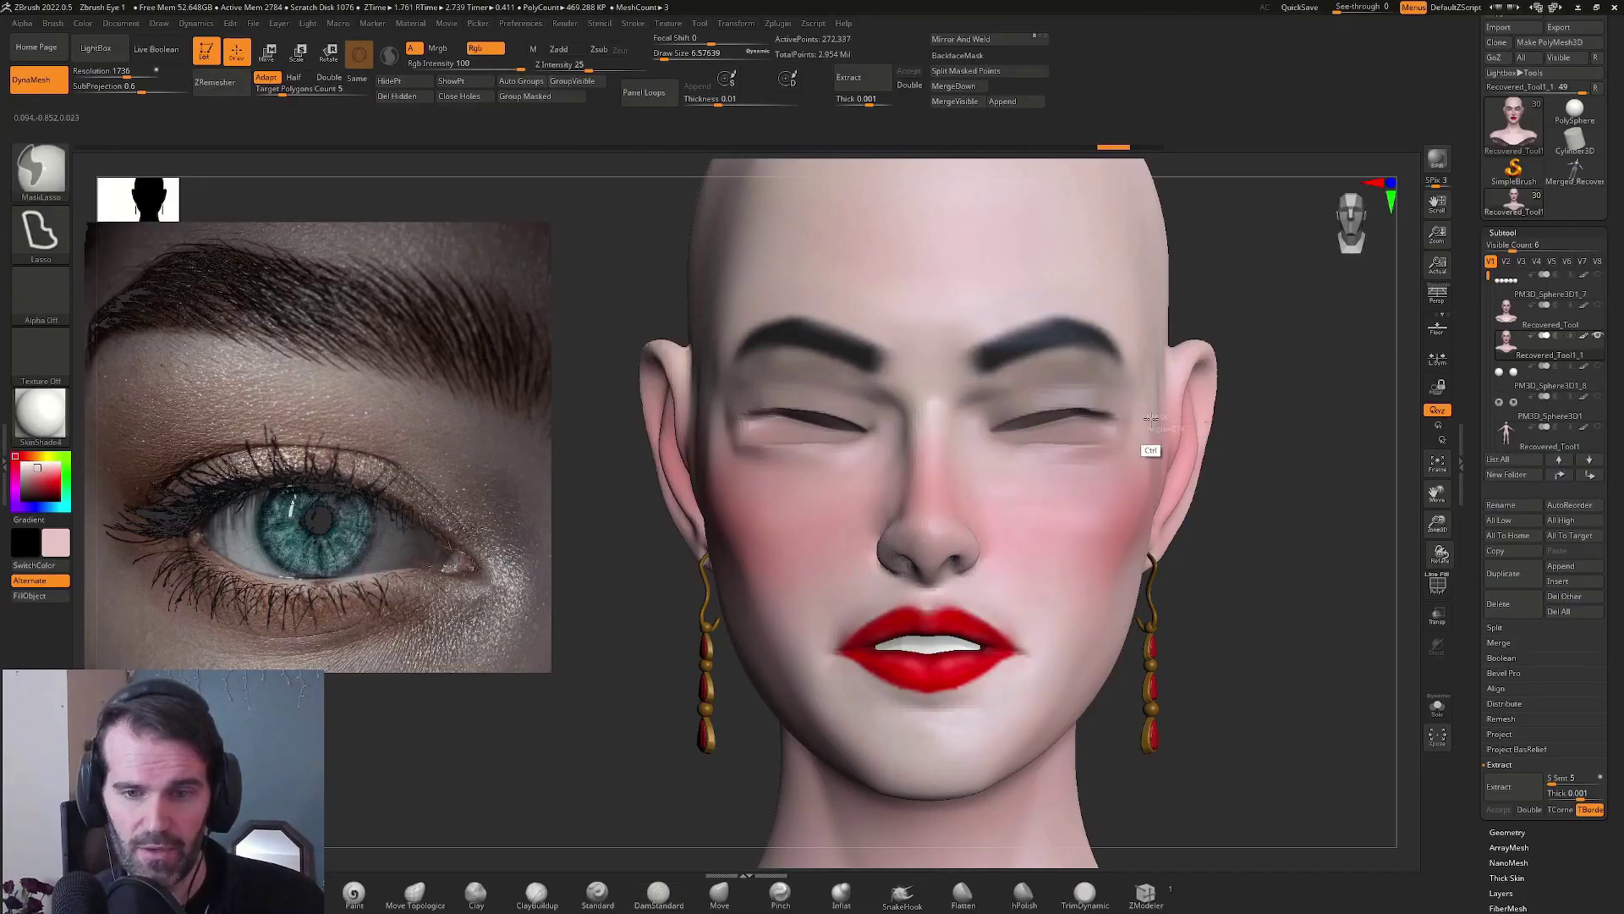
left_click_drag(990, 421, 1311, 486, "ctrl")
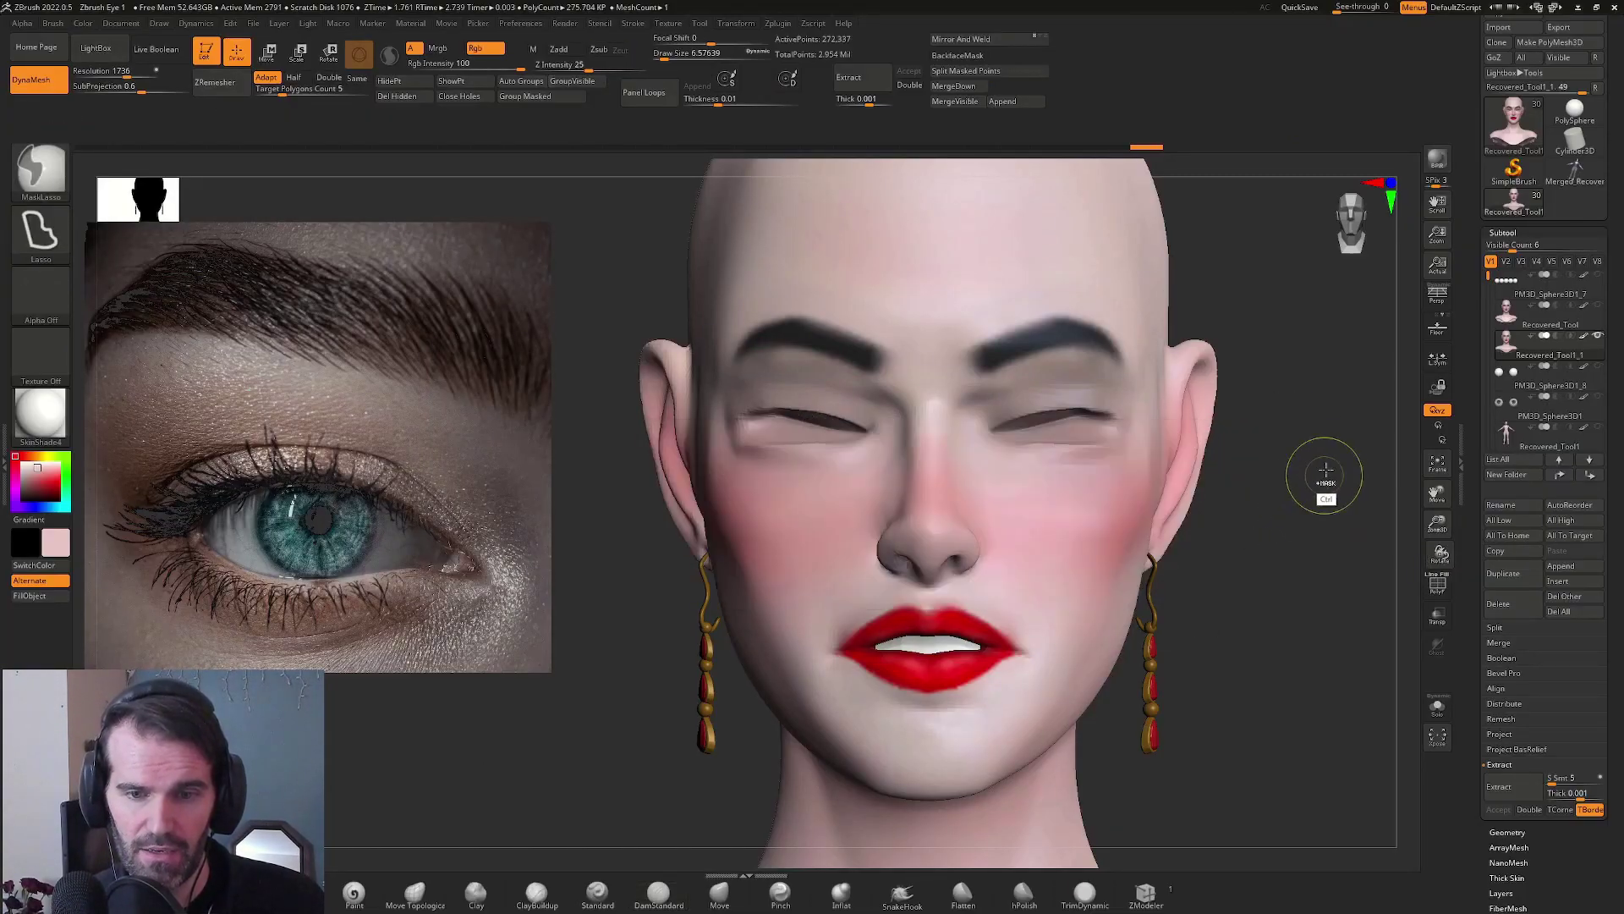
Arch the upper eyelids and bring their outer ends down to the corners with the Move brush at draw size about 6.58
left_click(719, 895)
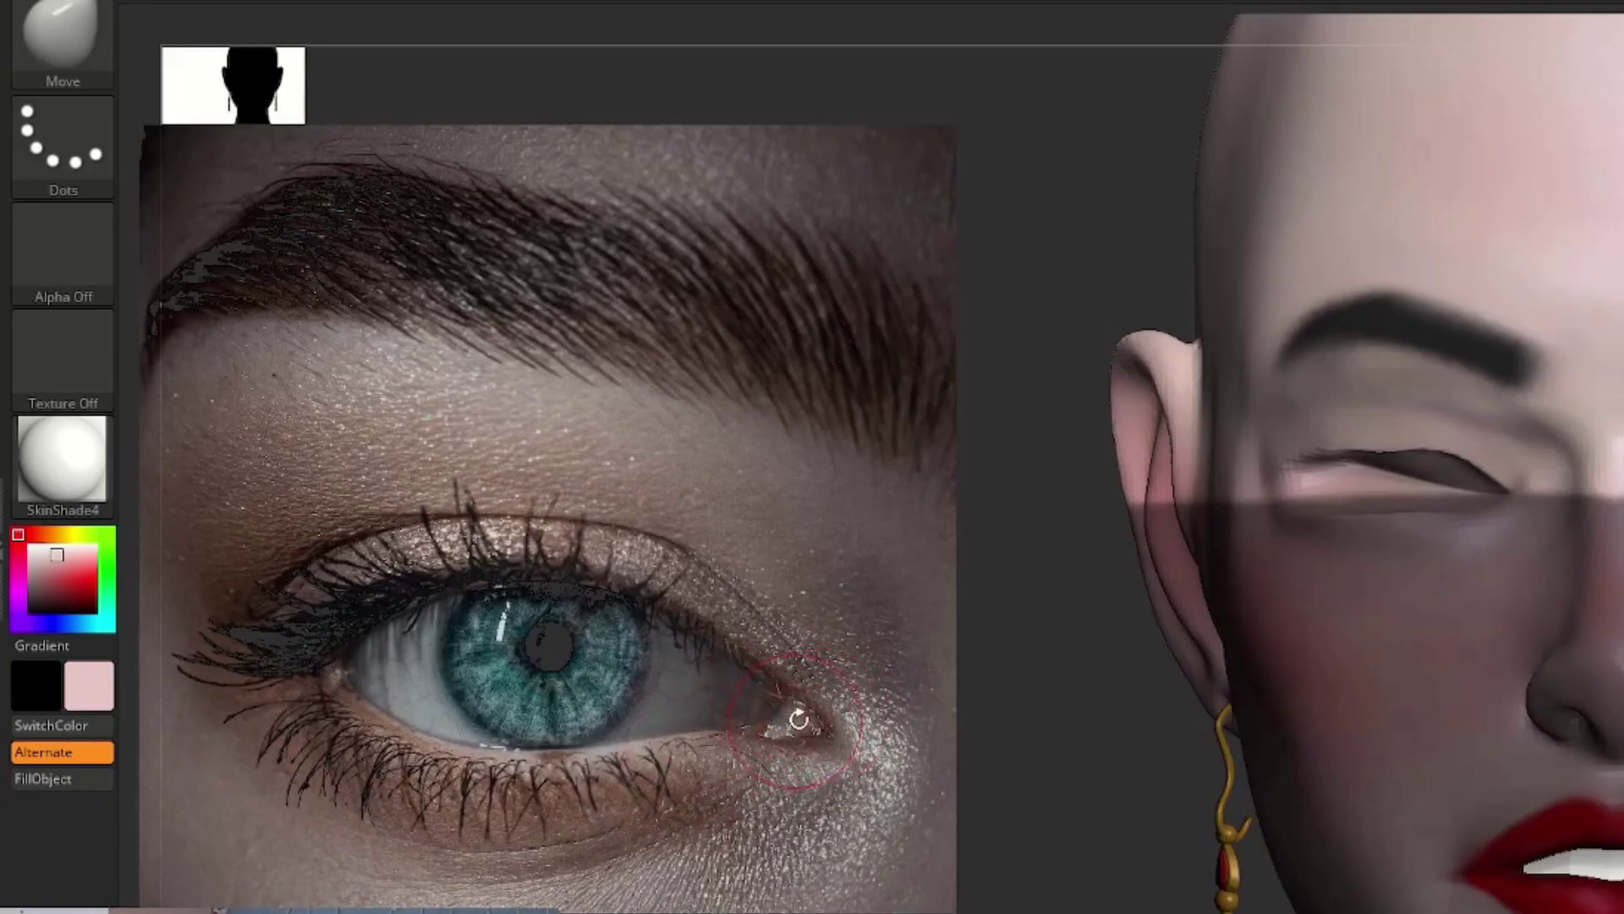
key("s")
mouse_move(799, 720)
left_mouse_down()
mouse_move(779, 716)
mouse_move(800, 719)
left_mouse_up()
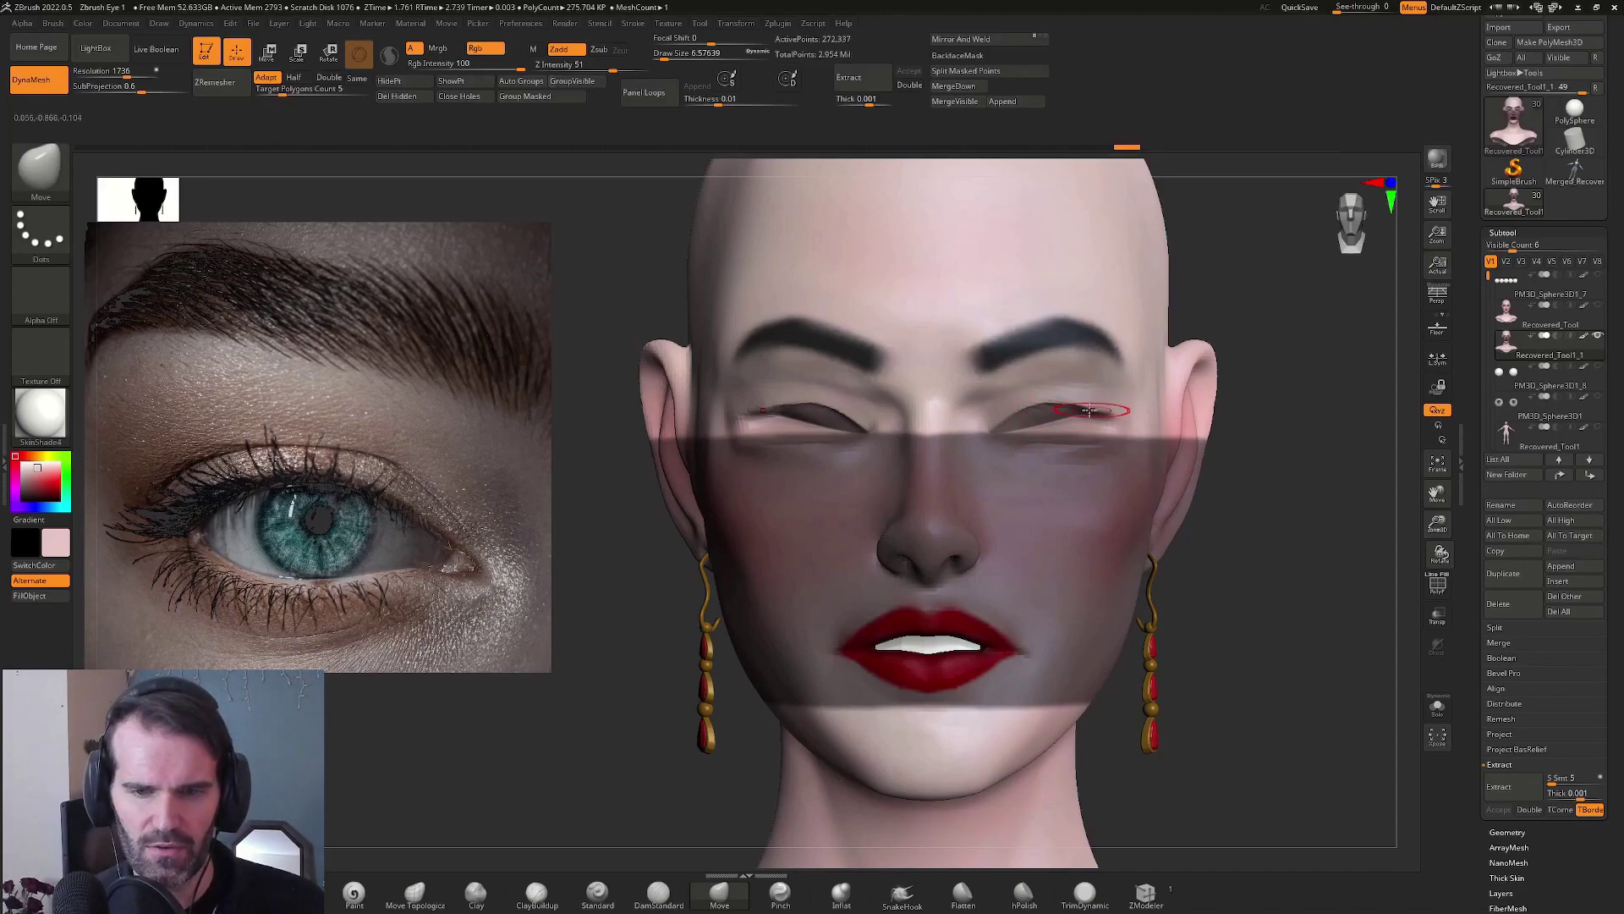
right_click_drag(1102, 411, 1095, 449)
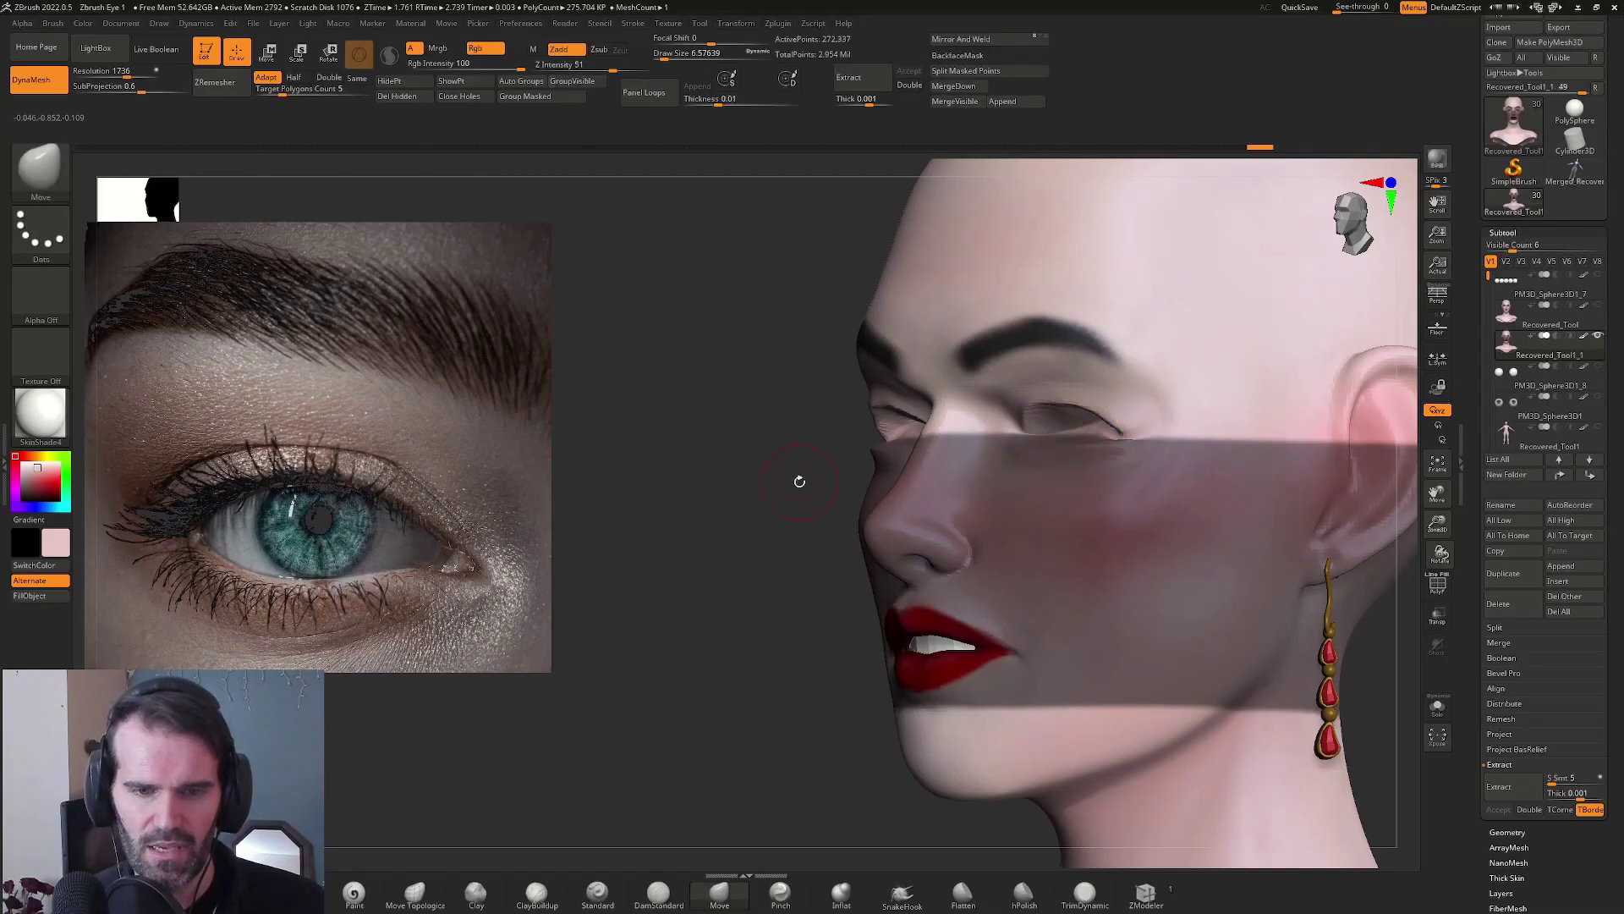
right_click_drag(431, 553, 816, 430, "shift")
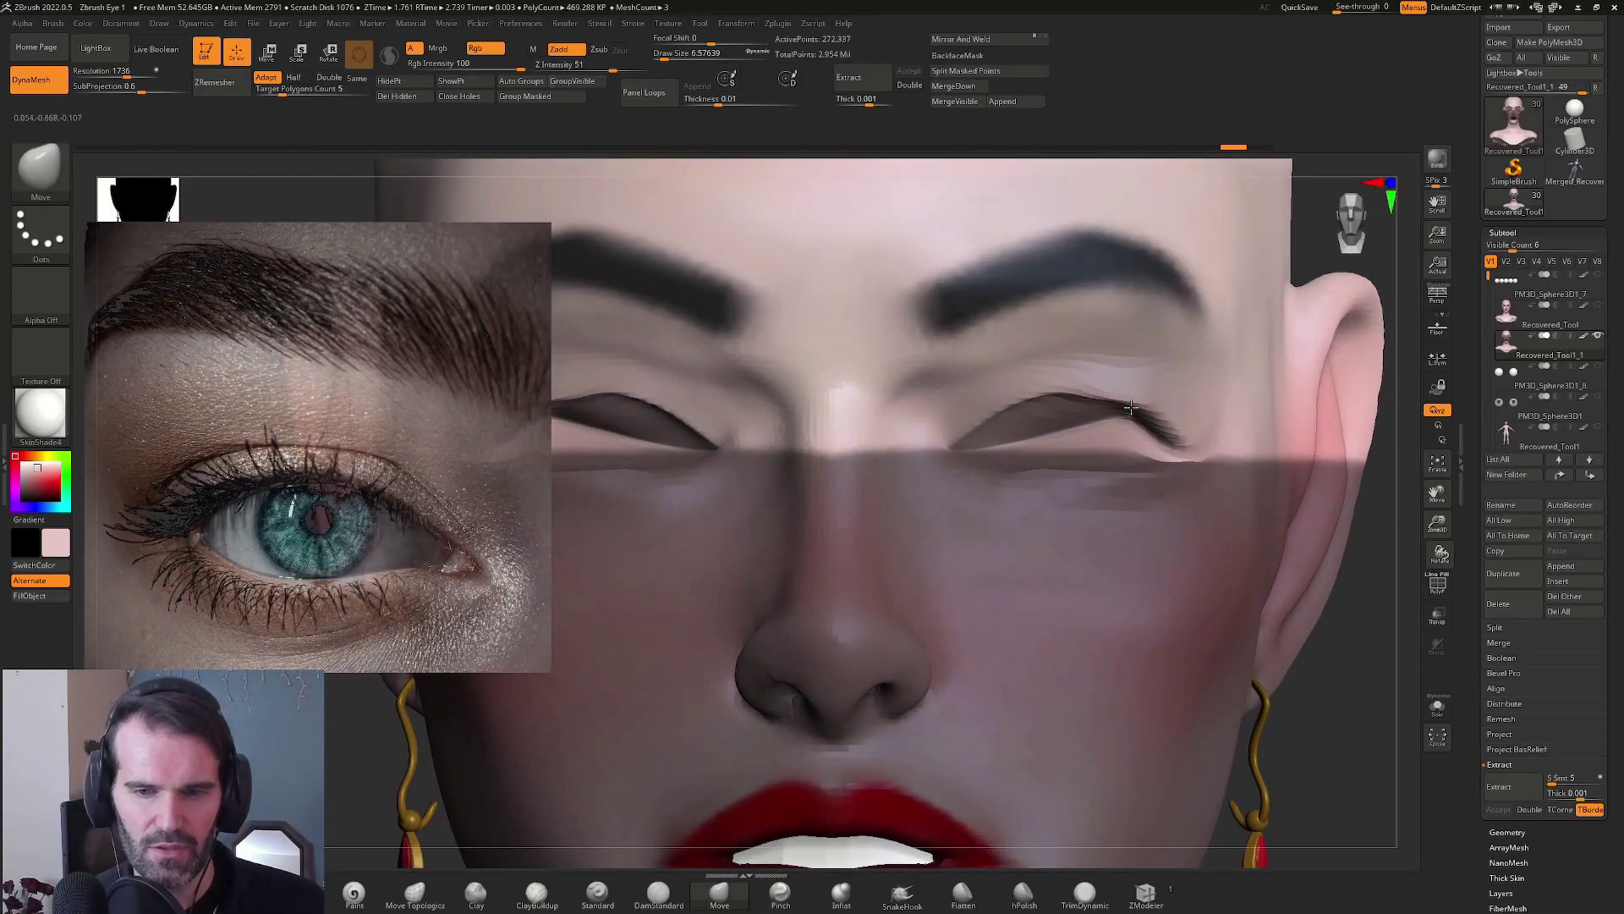
mouse_move(1101, 387)
left_mouse_down()
mouse_move(1183, 457)
mouse_move(1161, 389)
mouse_move(1106, 381)
mouse_move(1195, 455)
left_mouse_up()
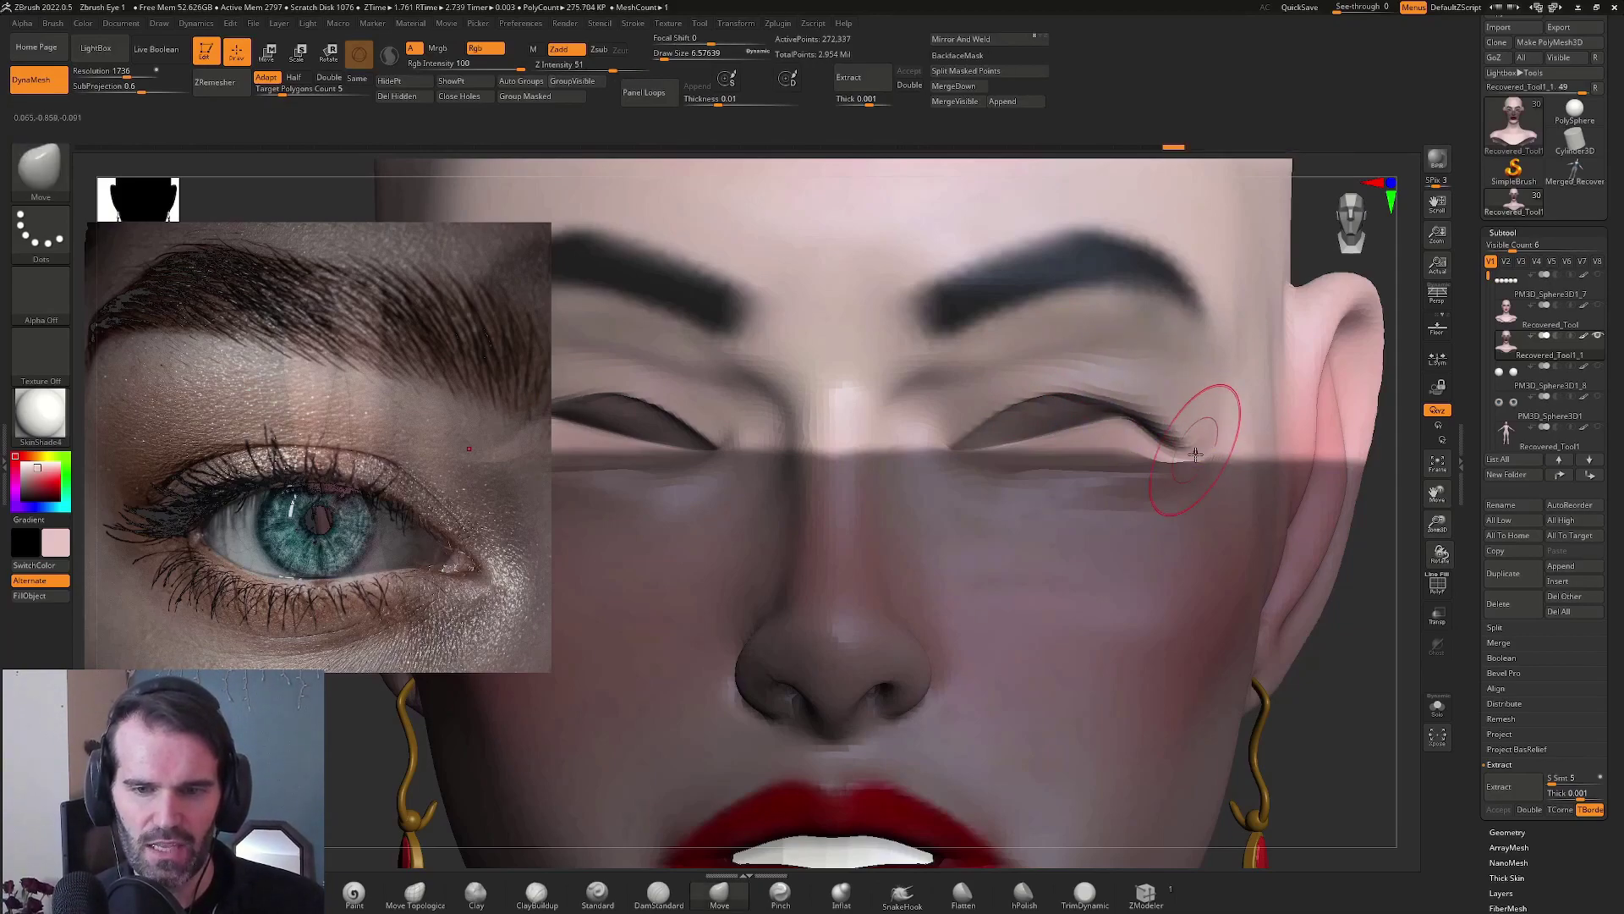
right_click_drag(1123, 412, 1352, 468, "ctrl")
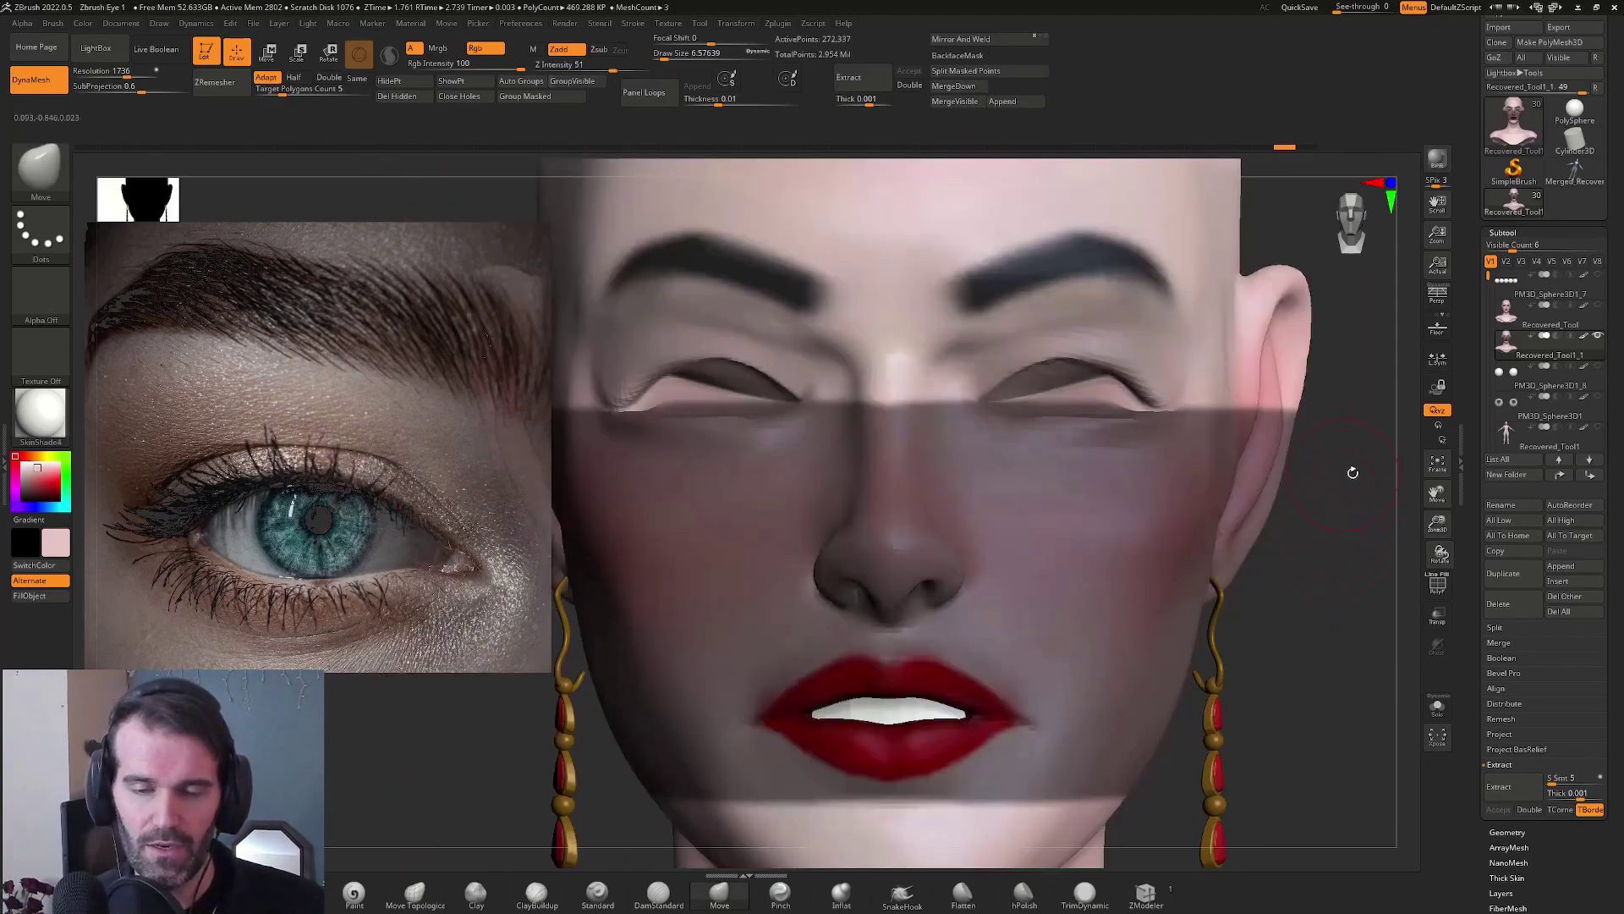
Invert the mask and shape the lower eyelids and inner eye corners with the Move brush
right_click_drag(1334, 525, 1024, 448, "ctrl")
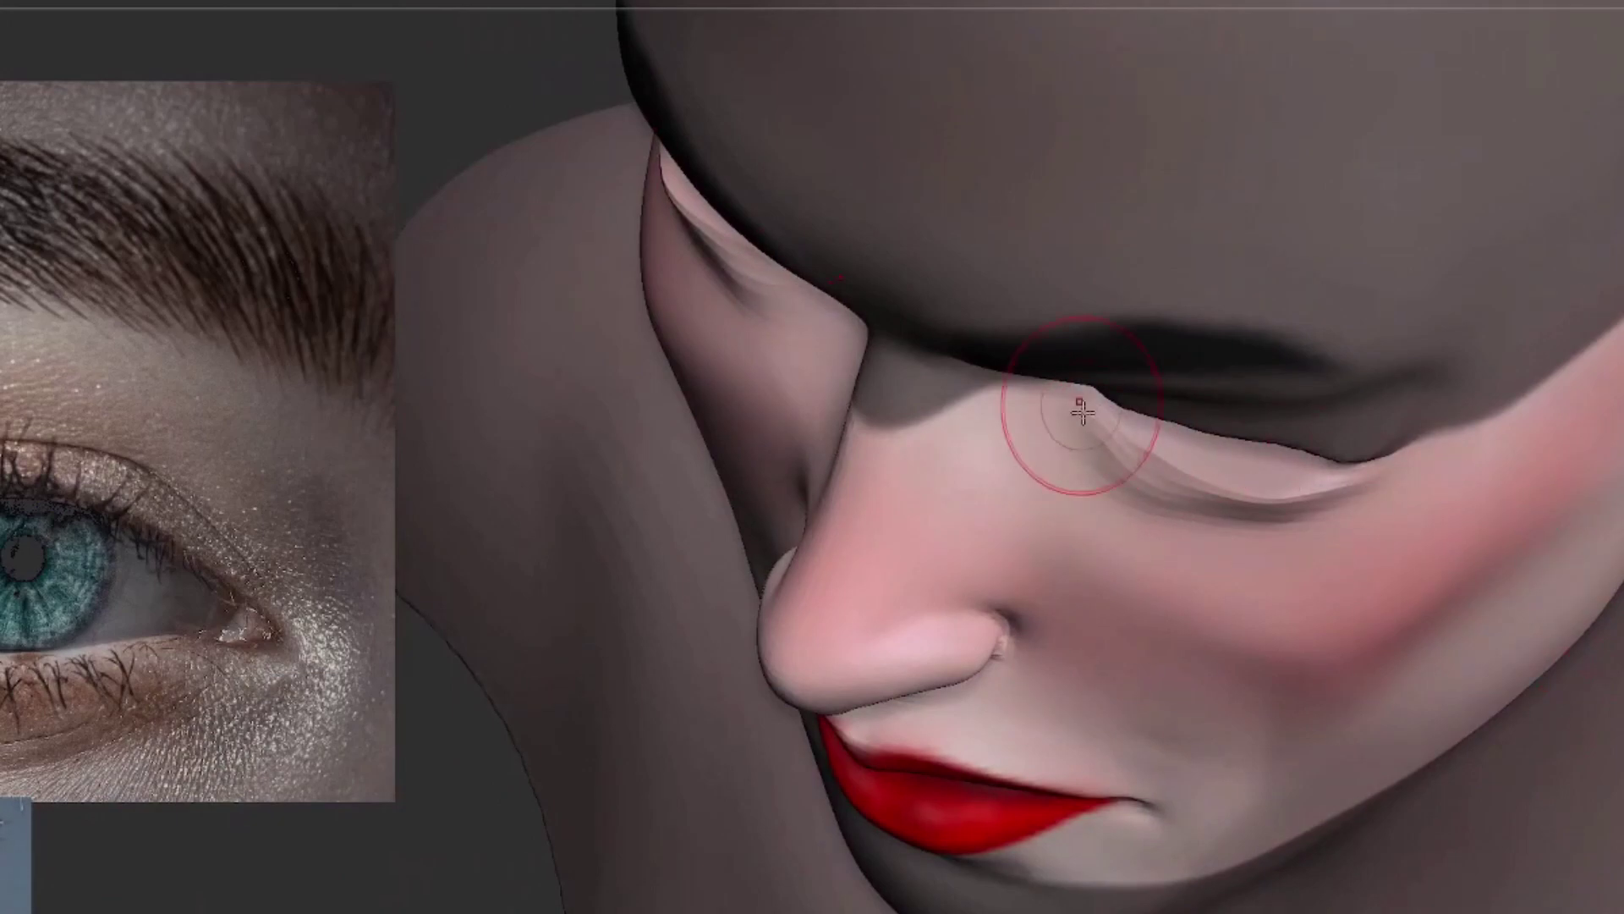
mouse_move(1082, 412)
left_mouse_down()
mouse_move(1180, 477)
mouse_move(1273, 495)
mouse_move(1344, 482)
left_mouse_up()
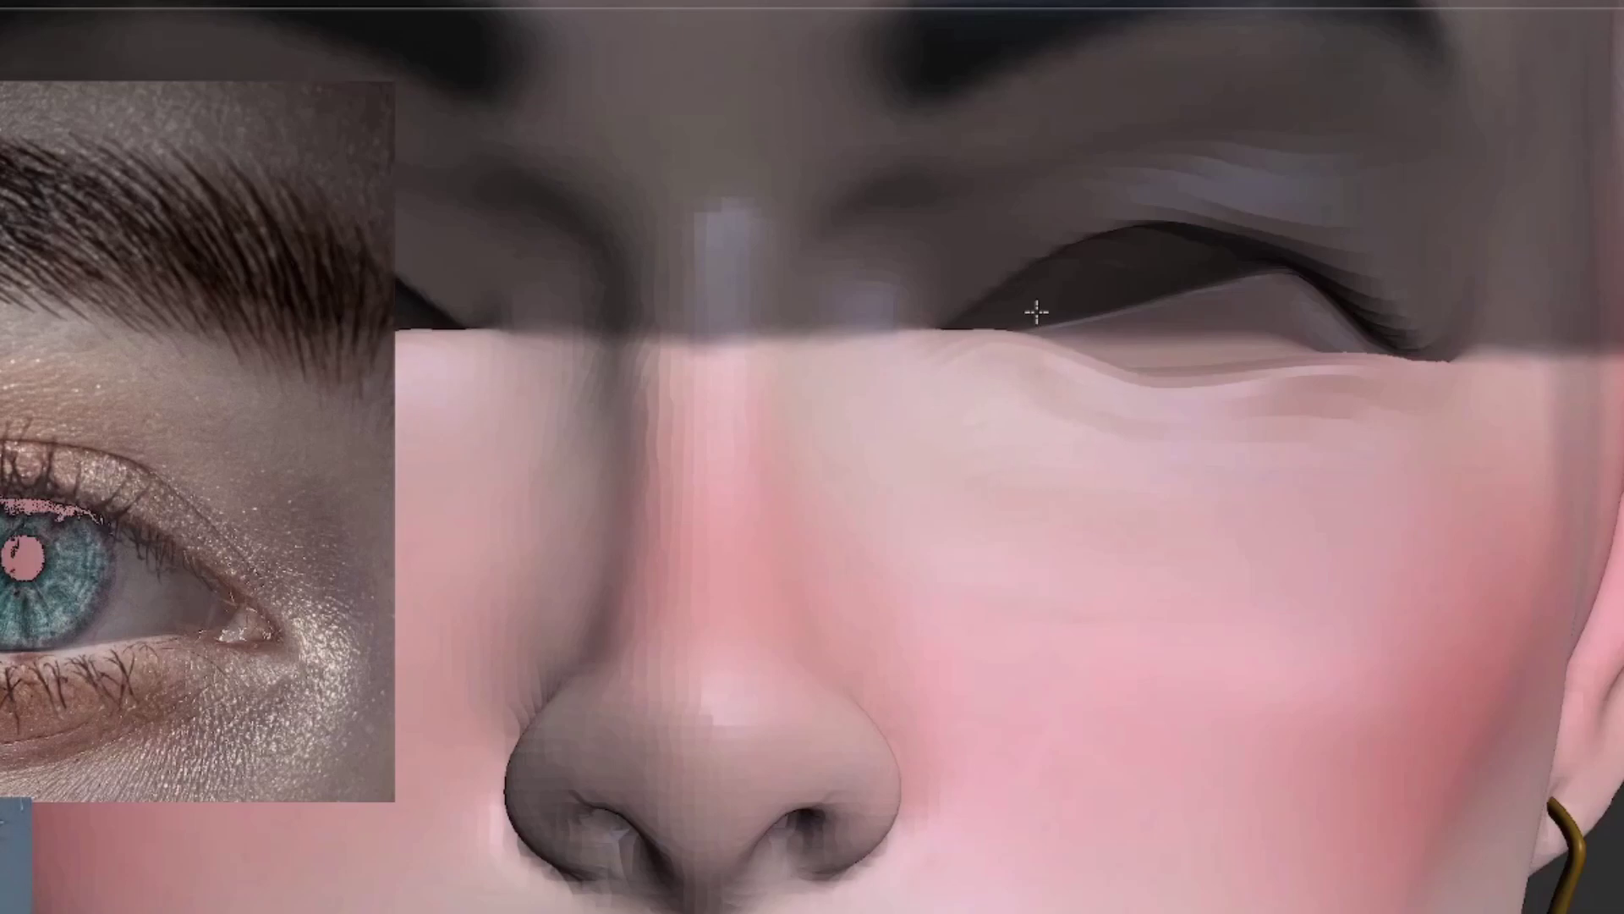
left_click_drag(1037, 313, 1033, 289)
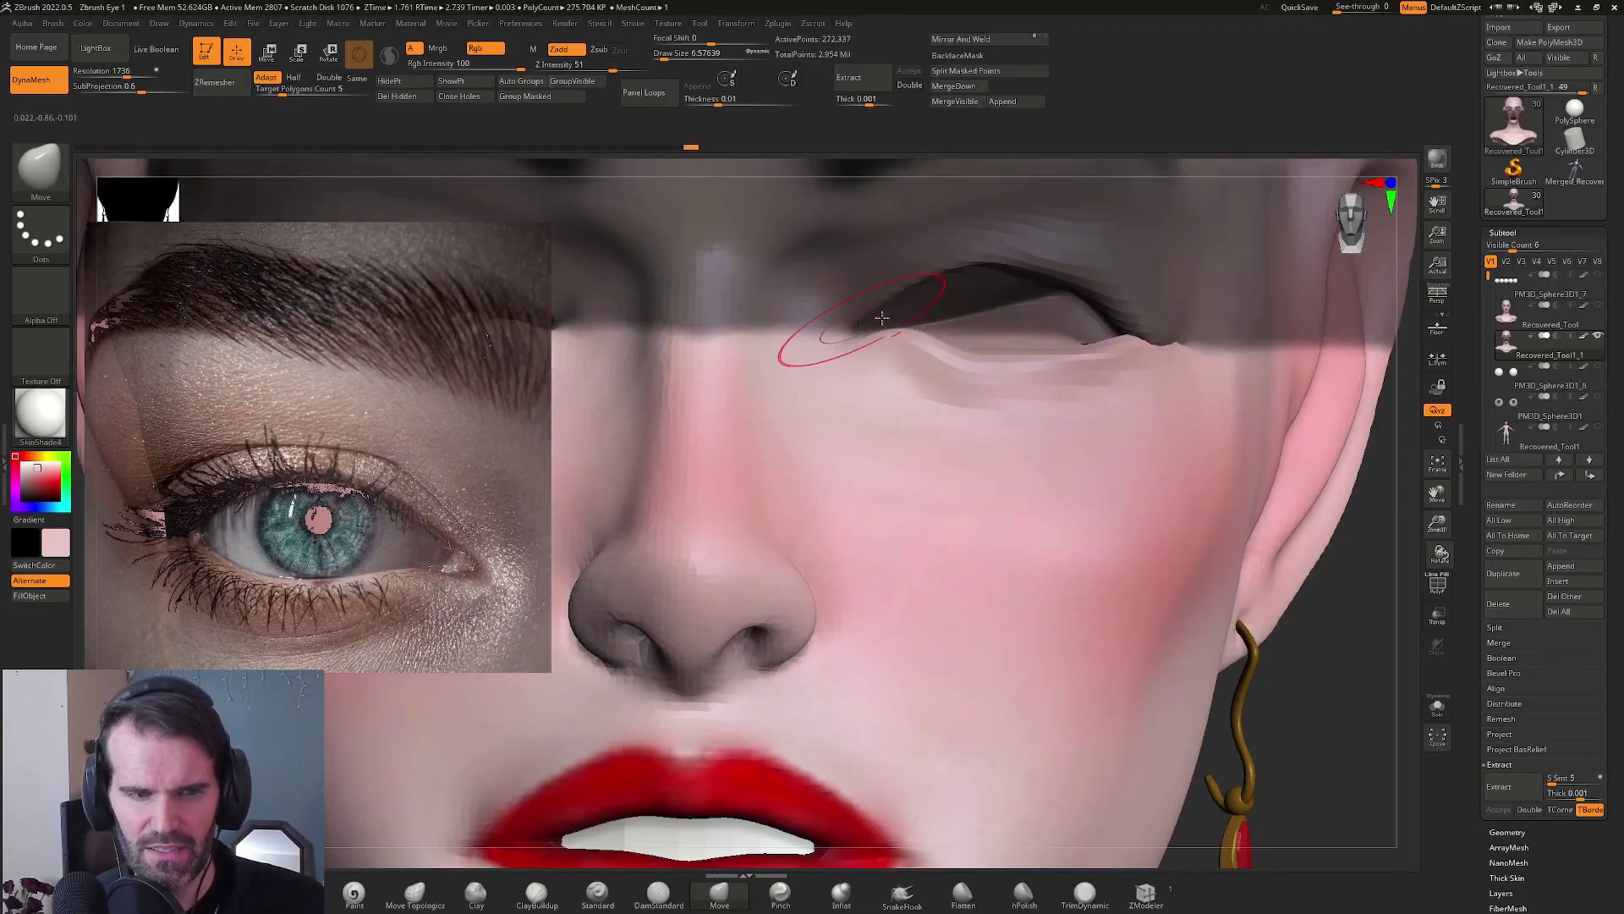
mouse_move(762, 593)
left_mouse_down()
mouse_move(609, 678)
mouse_move(453, 539)
left_mouse_up()
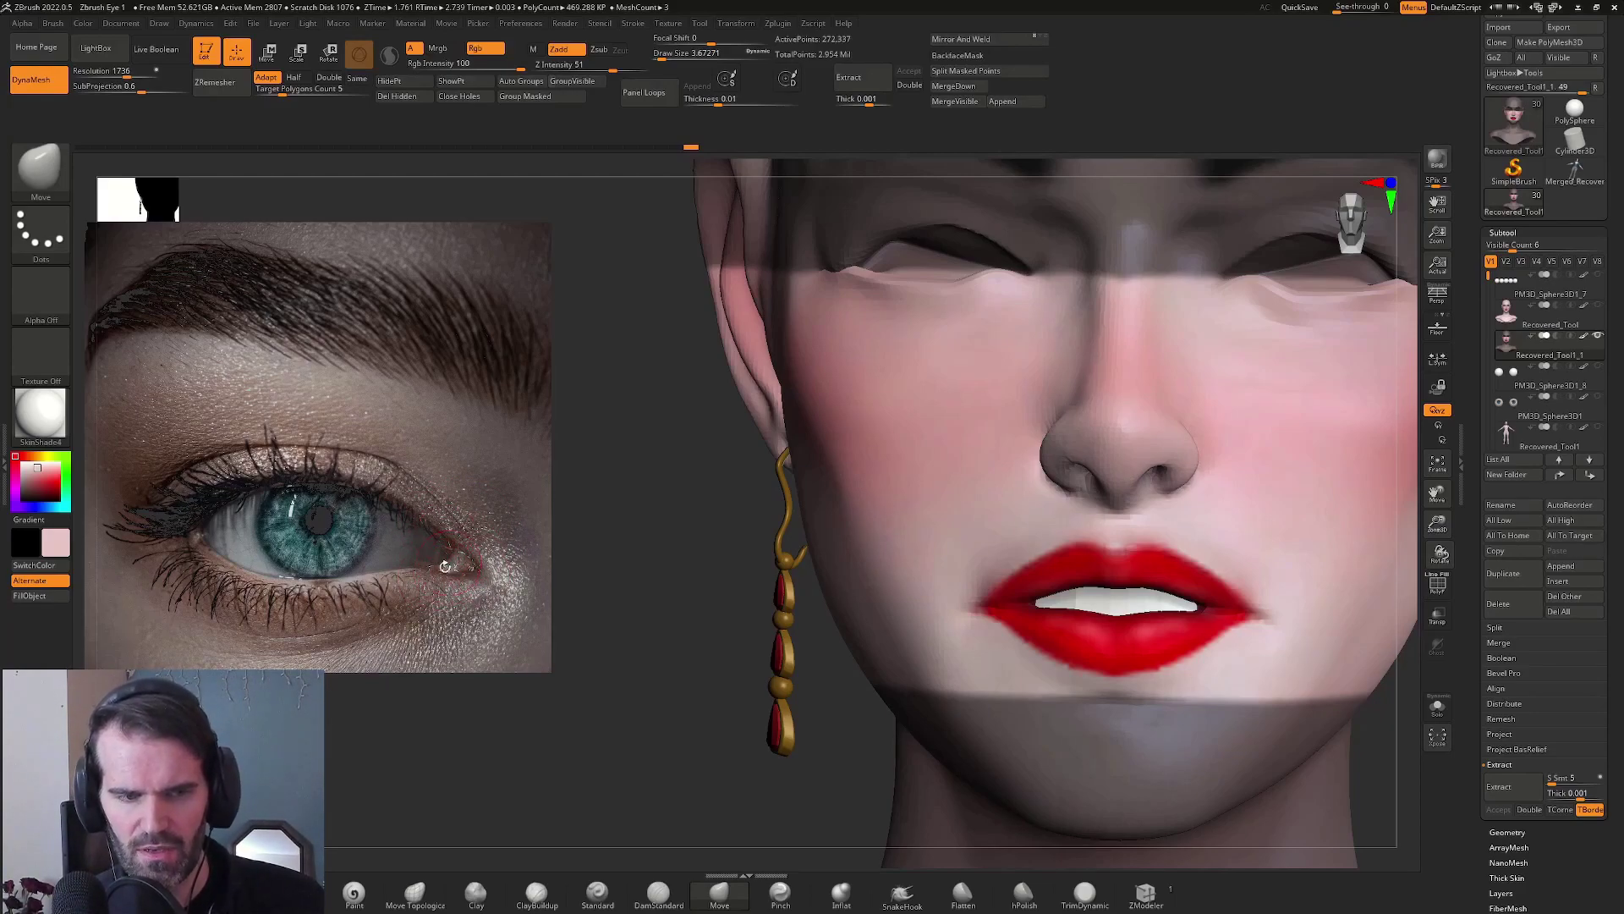
Clear the mask and refine the overall eye shape with the Move brush at draw sizes of about 18.5 and 4.3
left_click_drag(503, 548, 1017, 434)
left_click_drag(1309, 533, 1125, 431)
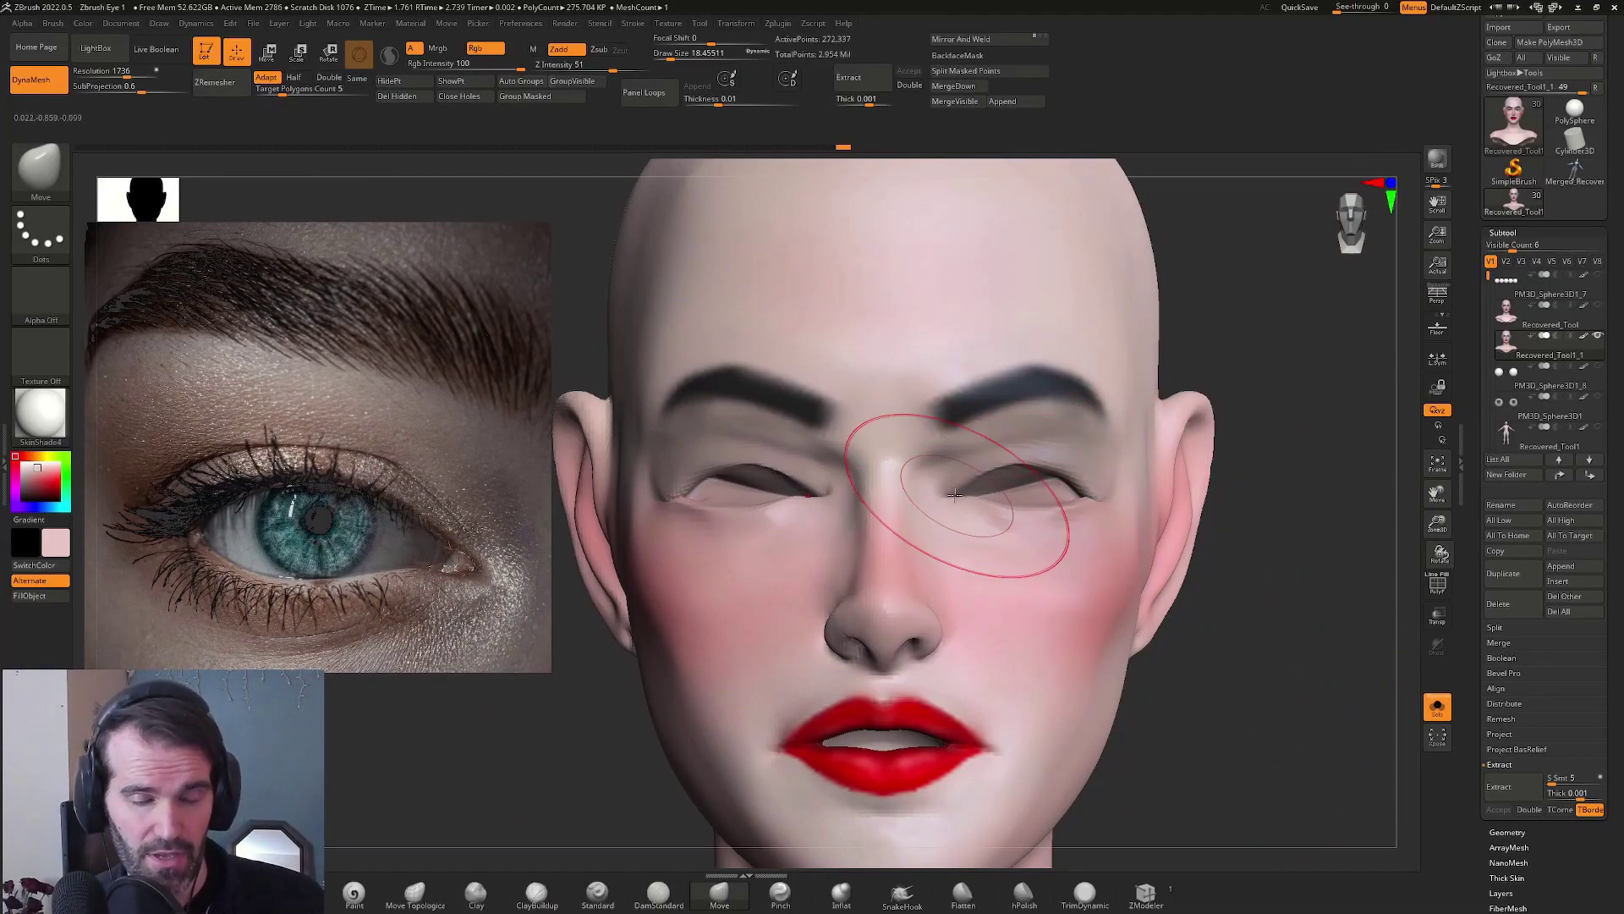
key("s")
left_click_drag(955, 494, 954, 494)
right_click_drag(950, 510, 1060, 499)
key("shift")
mouse_move(775, 514)
right_mouse_down("shift")
mouse_move(1115, 493)
mouse_move(1195, 450)
right_mouse_up("shift")
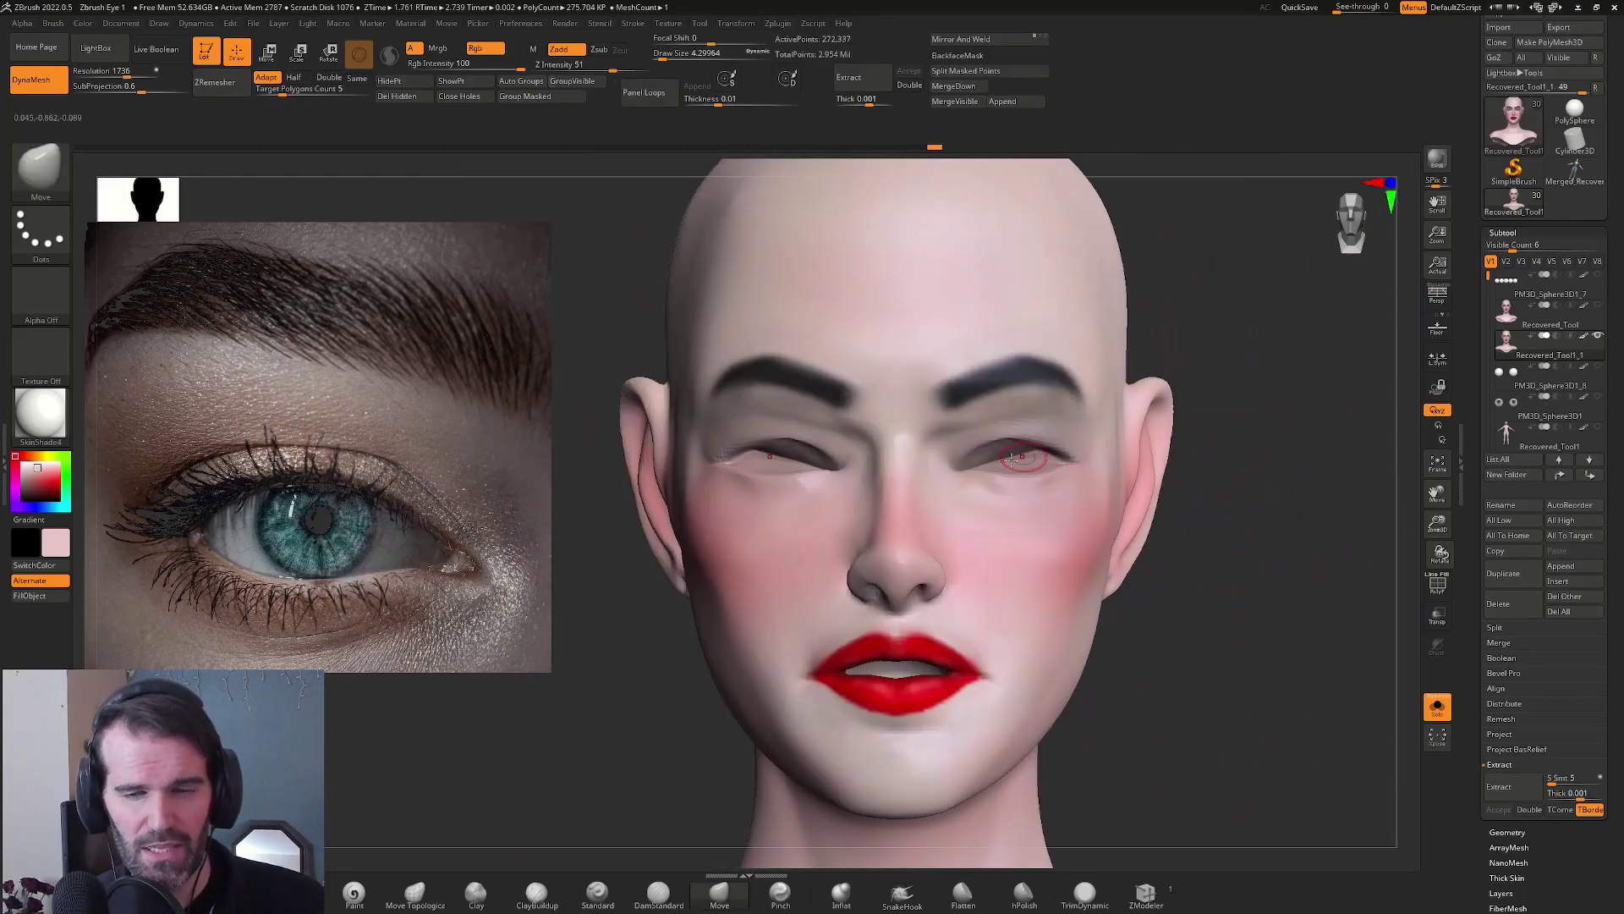
Append a sphere to the head as a new subtool to serve as an eyeball
right_click_drag(1200, 506, 994, 457)
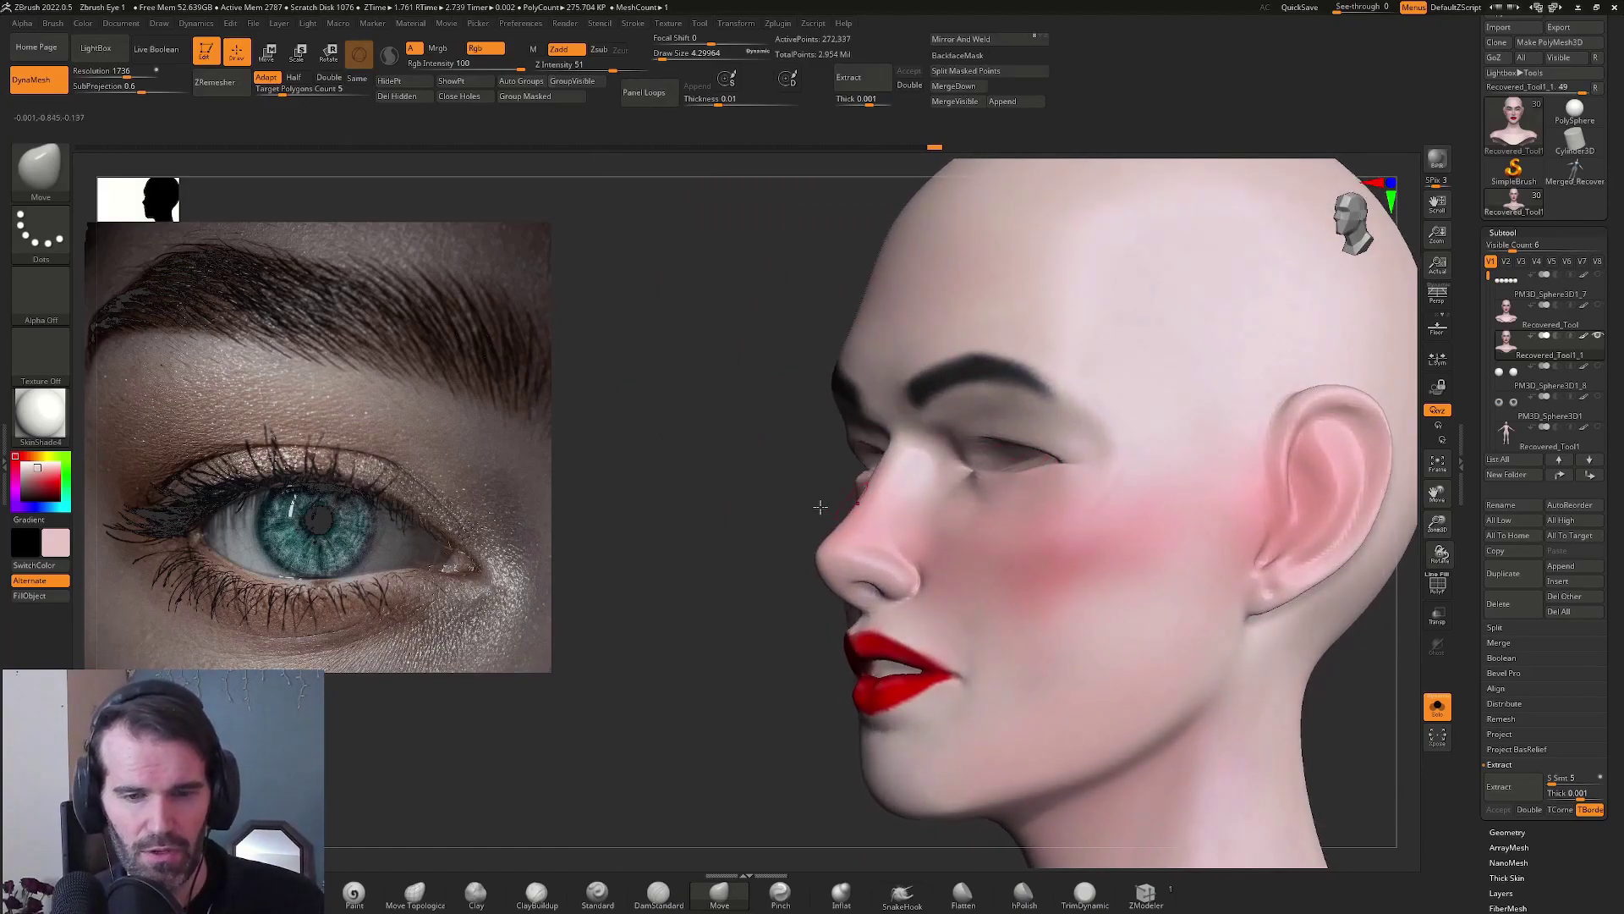
right_click_drag(820, 506, 1049, 446, "shift")
right_click_drag(1134, 497, 1162, 432)
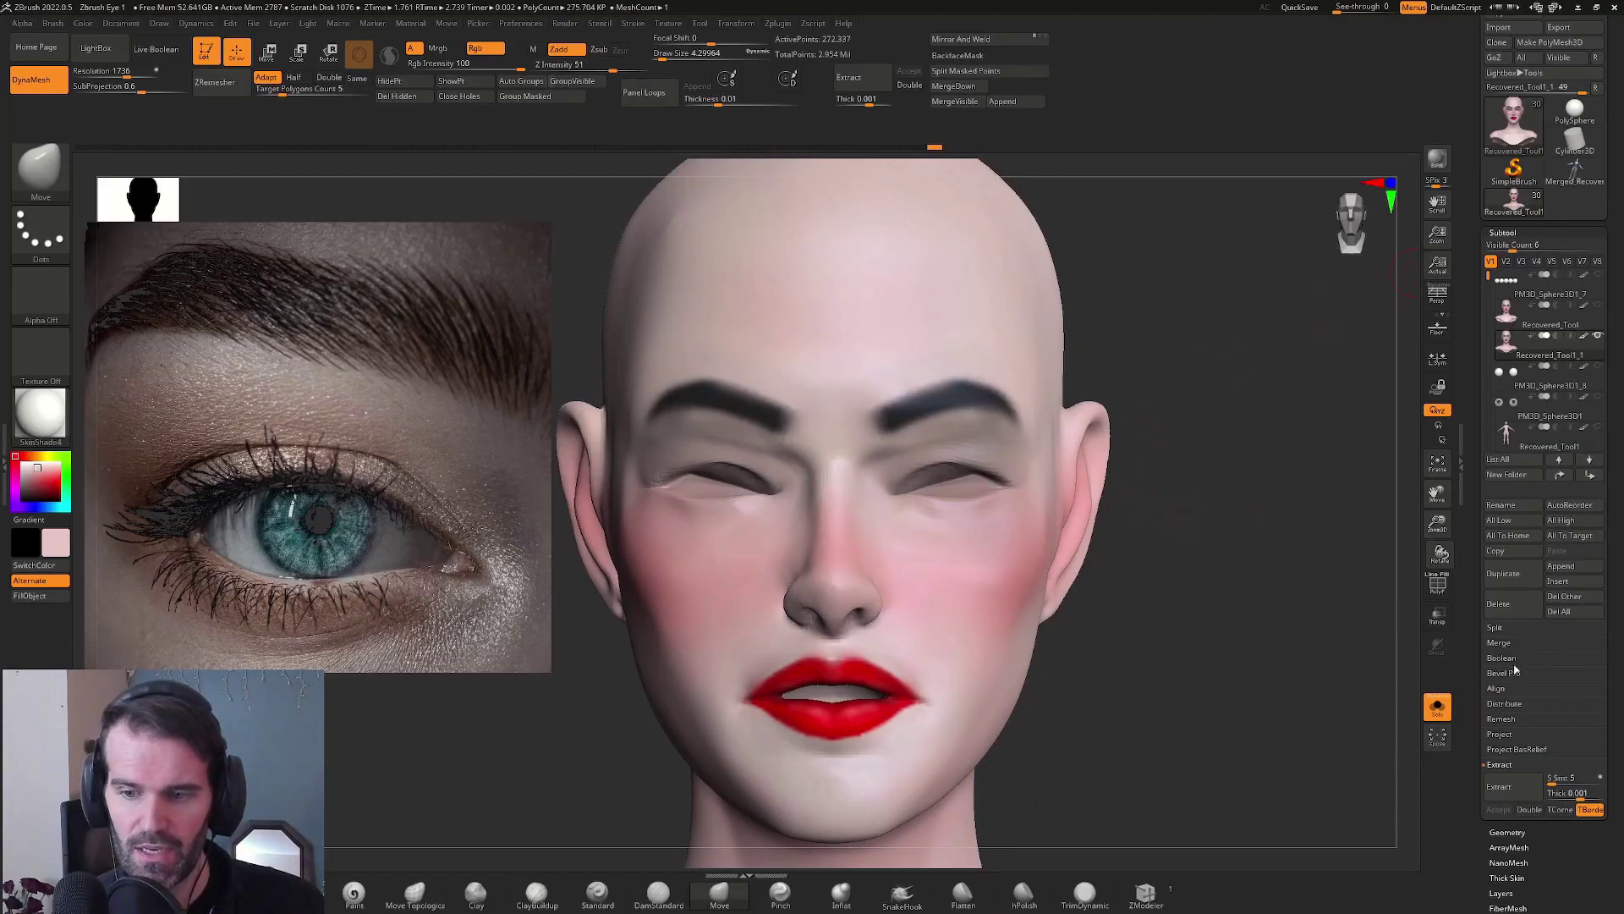
key("F1")
left_click(1021, 647)
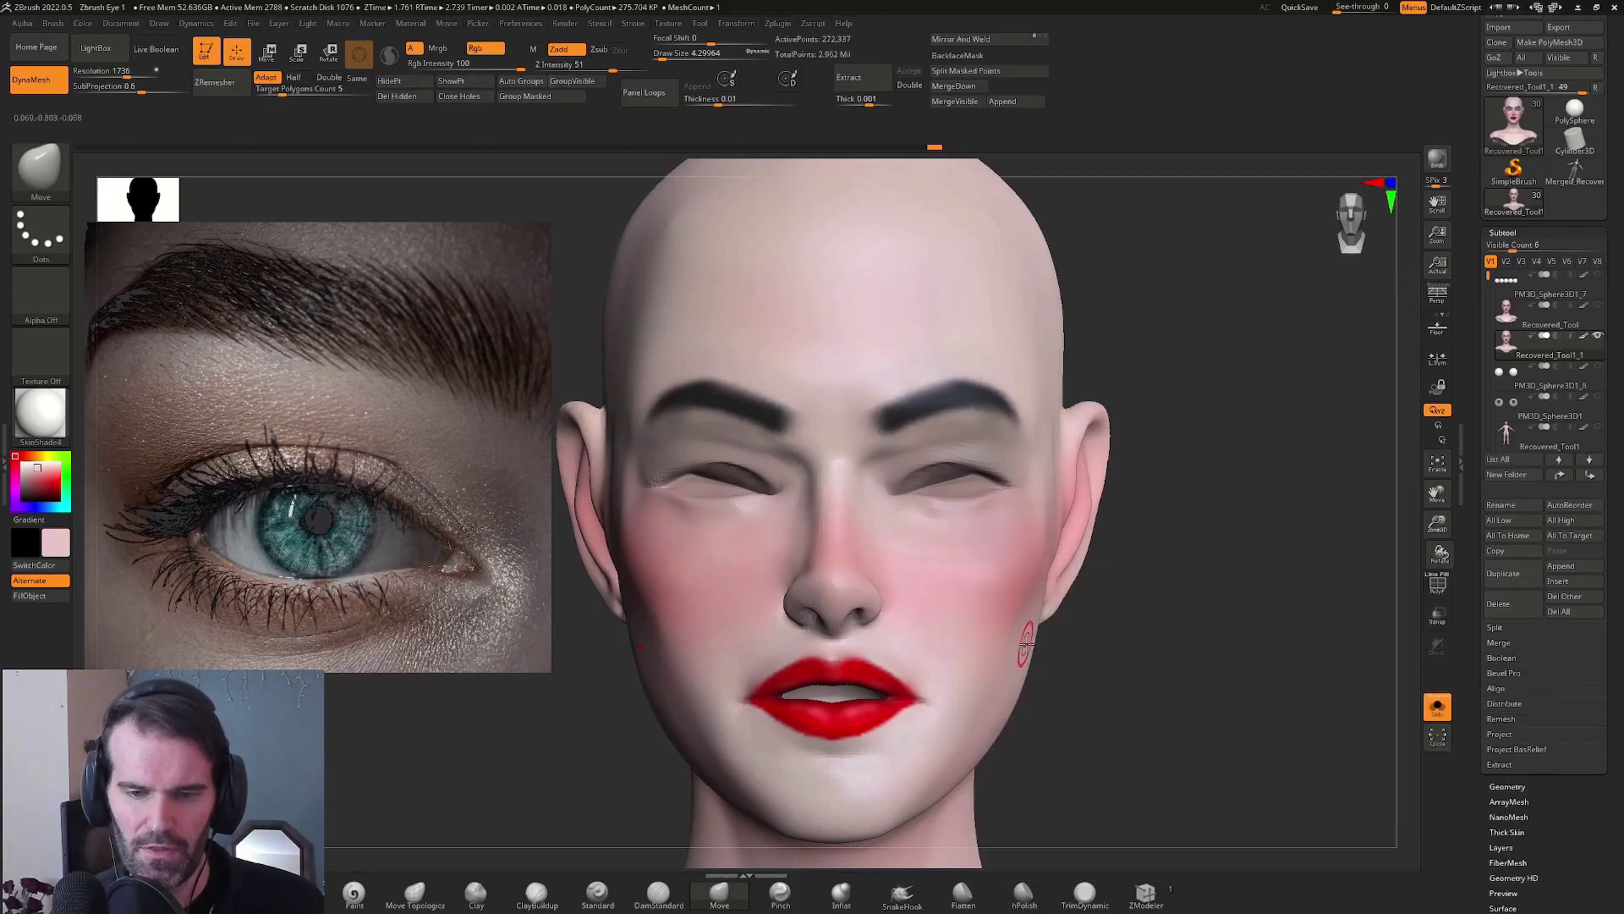
Raise the sphere to eye level and move it forward from inside the head into the eye socket
left_click_drag(853, 576, 846, 194)
left_click_drag(1176, 356, 1105, 356)
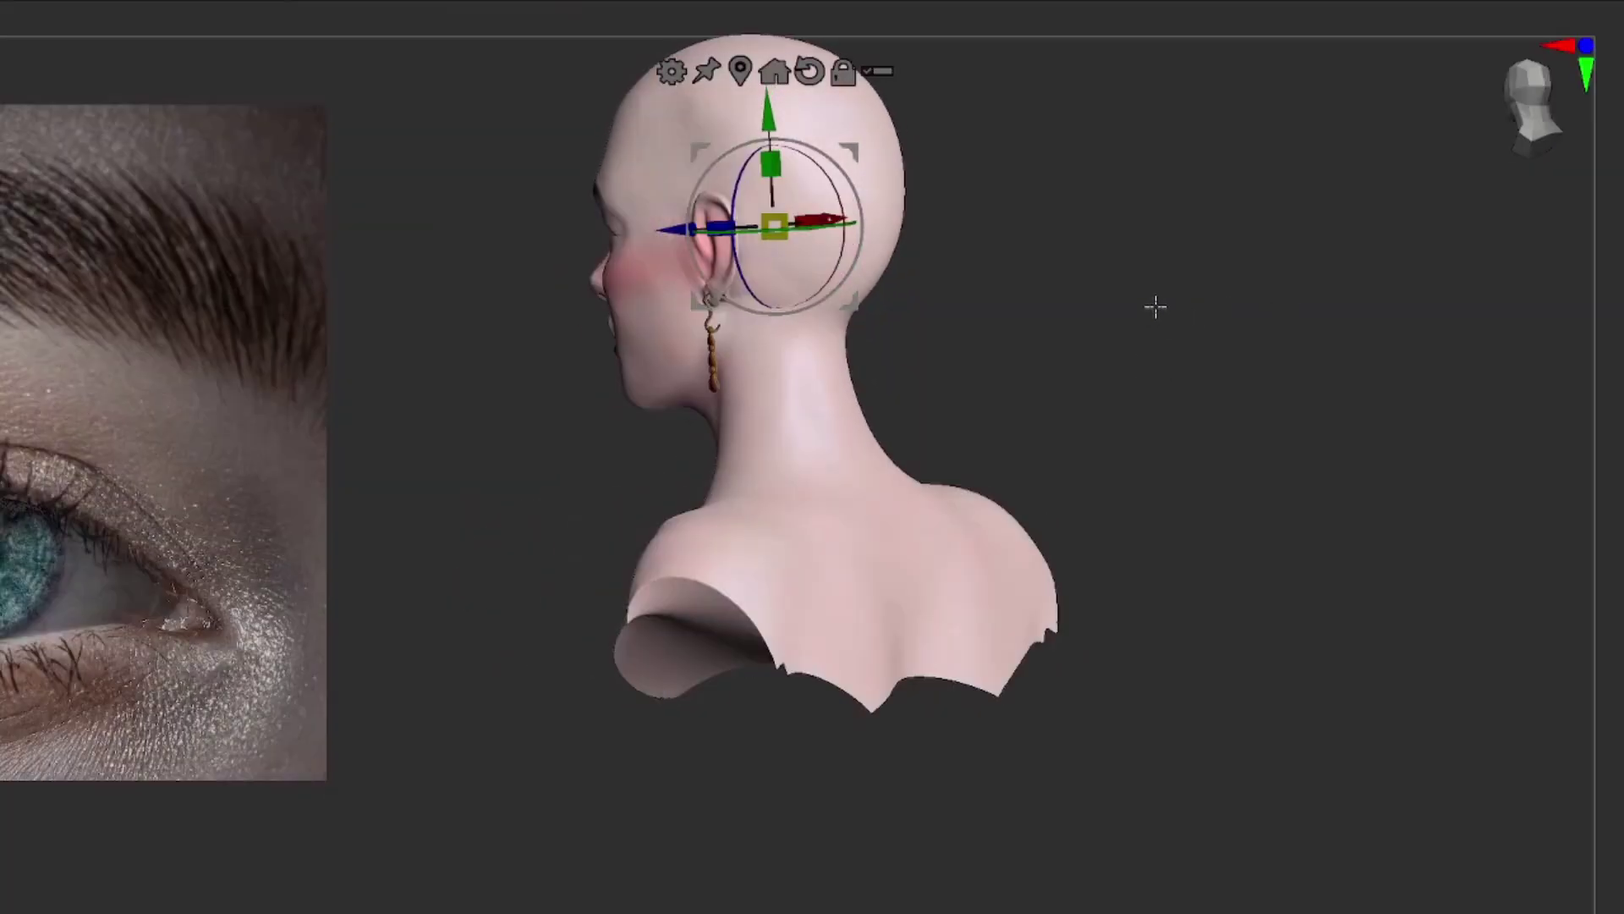
left_click_drag(1156, 307, 1353, 516, "alt")
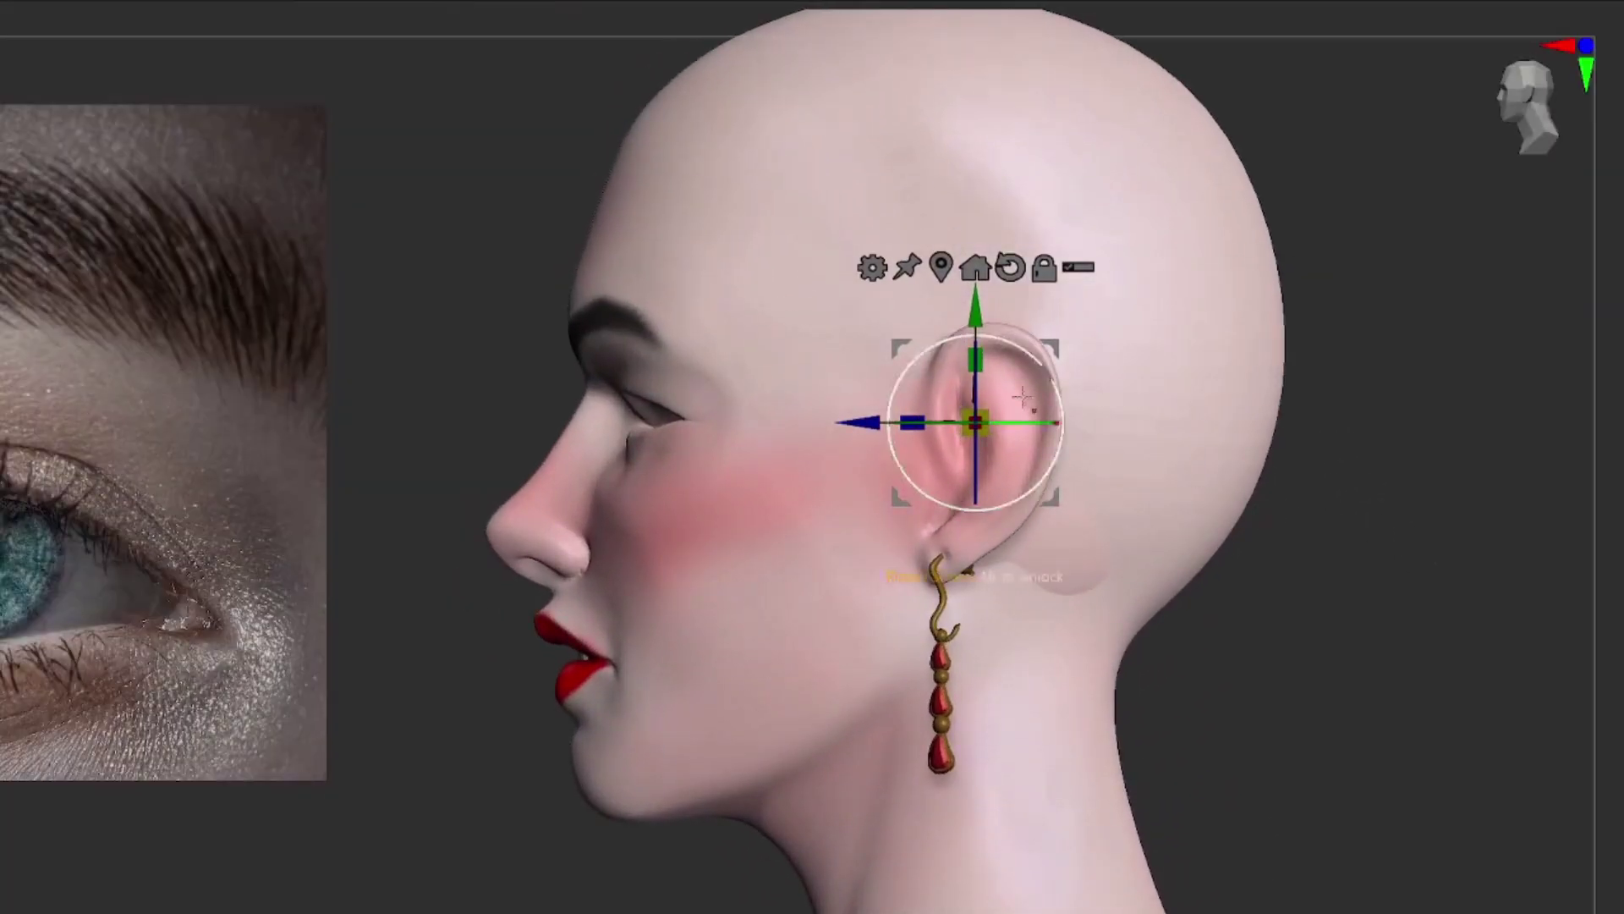
left_click_drag(981, 423, 608, 444)
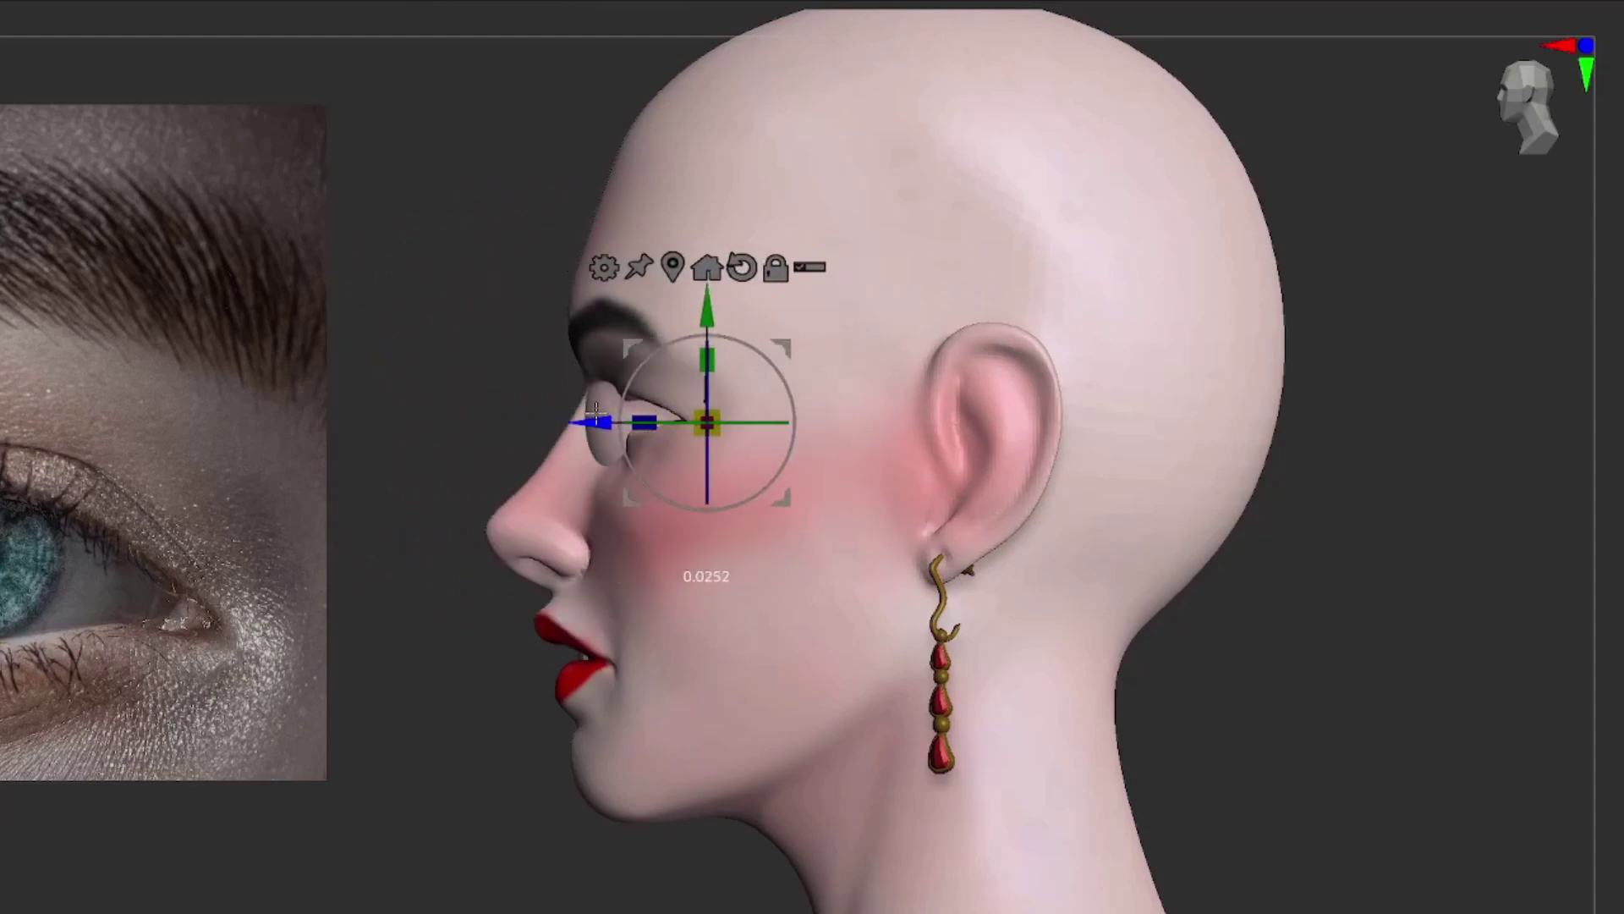
left_click_drag(508, 401, 669, 401)
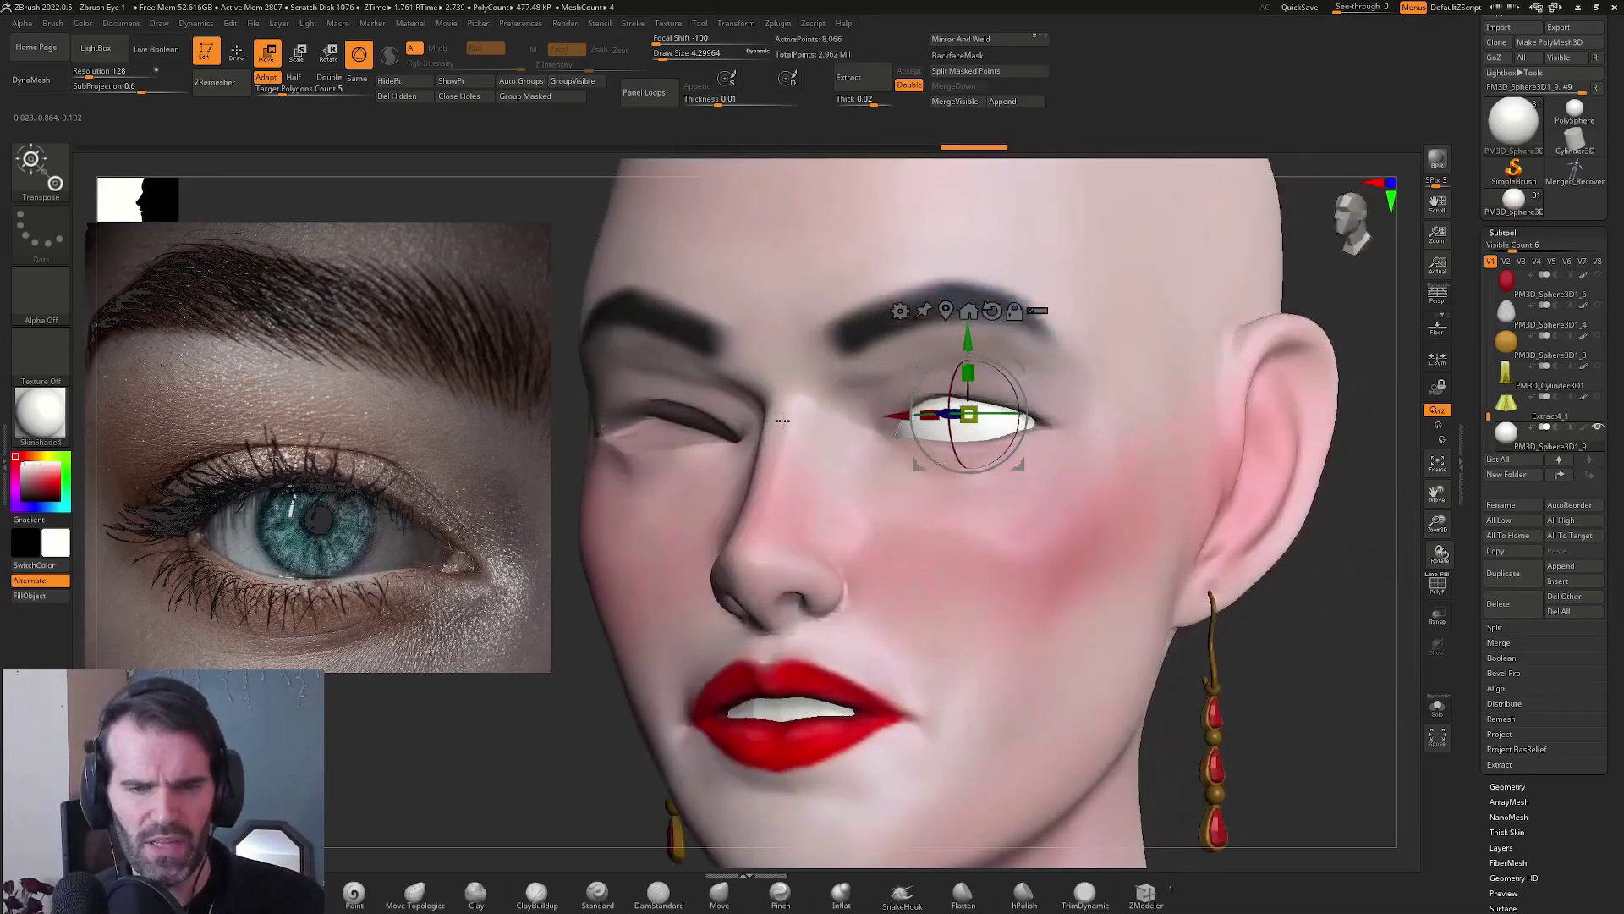
Center the sphere on the eye opening in the front view and bring it out in front of the face
left_click_drag(783, 421, 1046, 431)
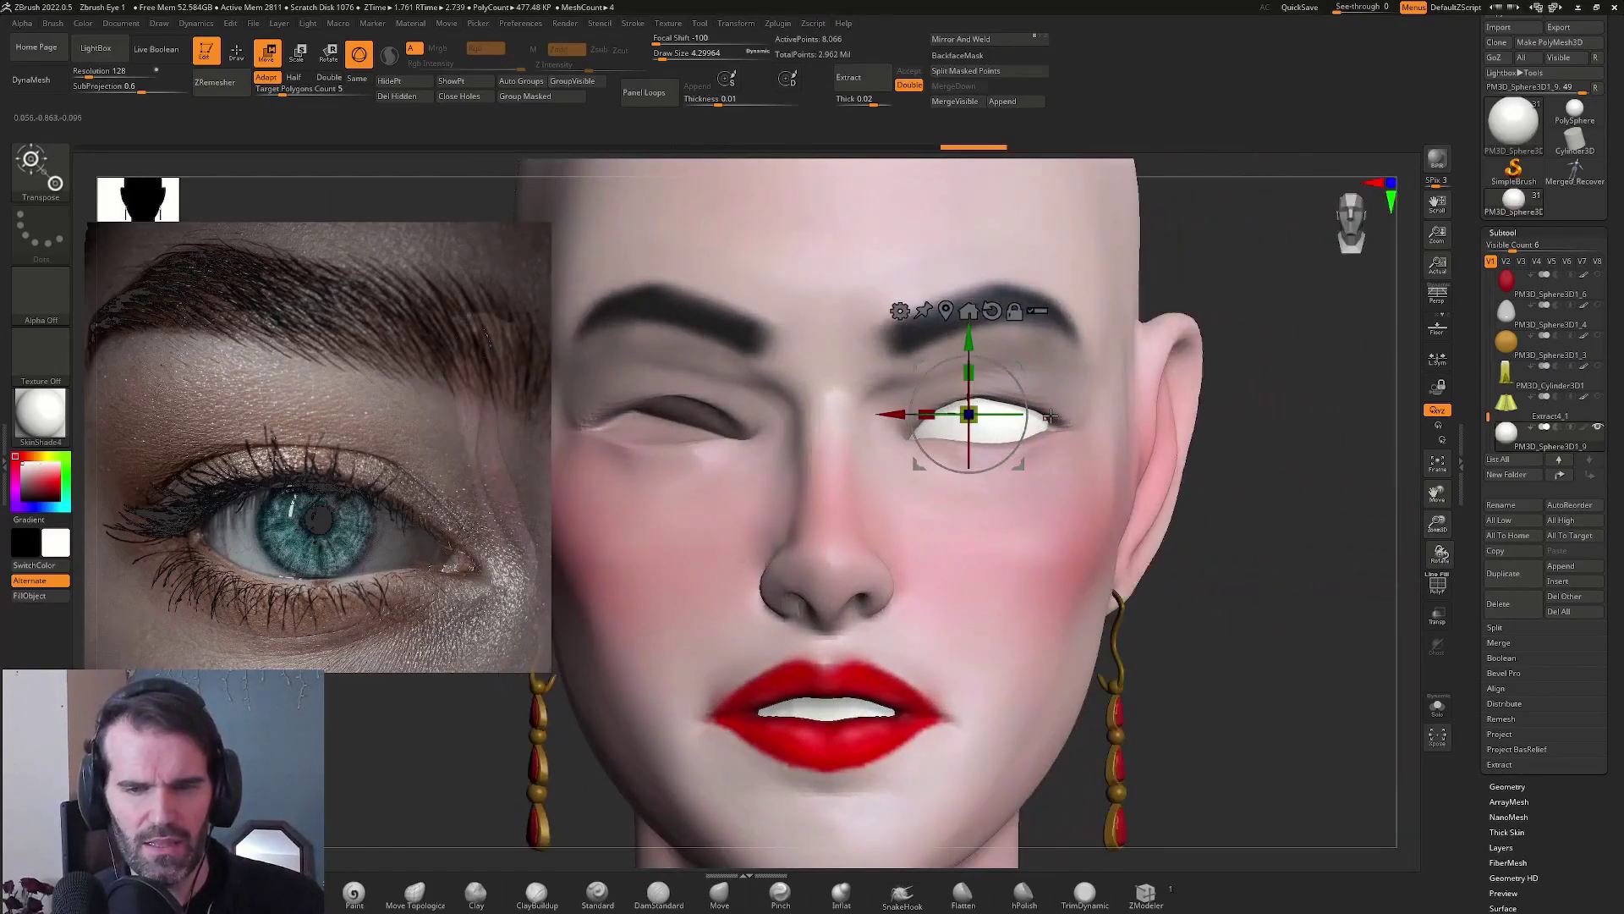
left_click_drag(1257, 448, 1216, 412)
left_click_drag(984, 404, 1011, 389)
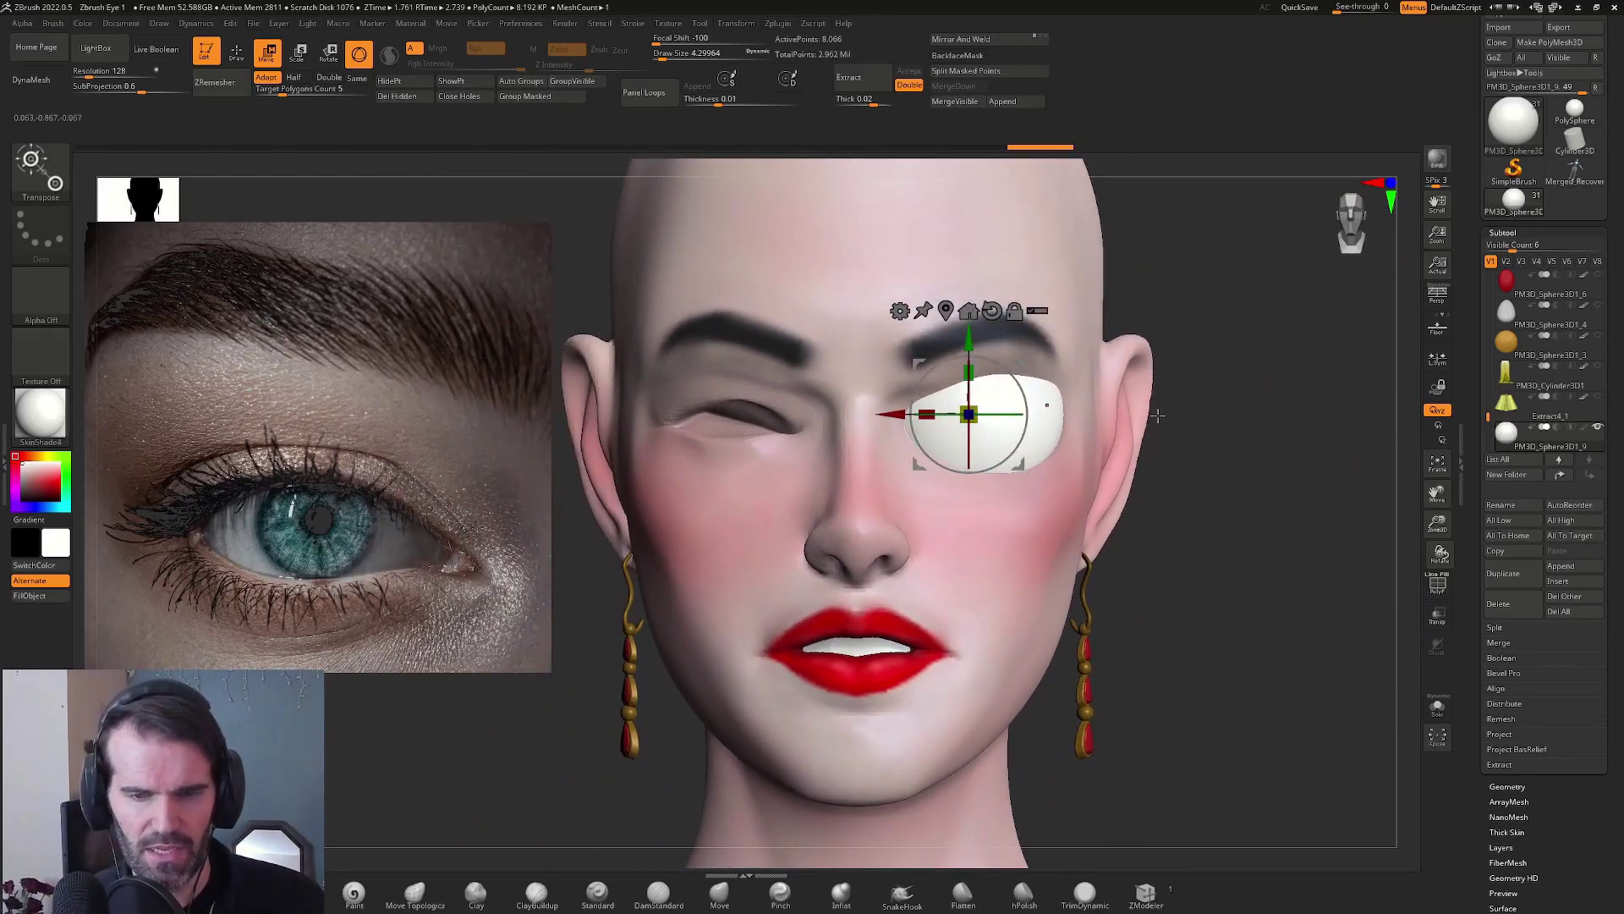
left_click_drag(1158, 415, 1116, 423, "shift")
left_click_drag(892, 413, 1216, 452)
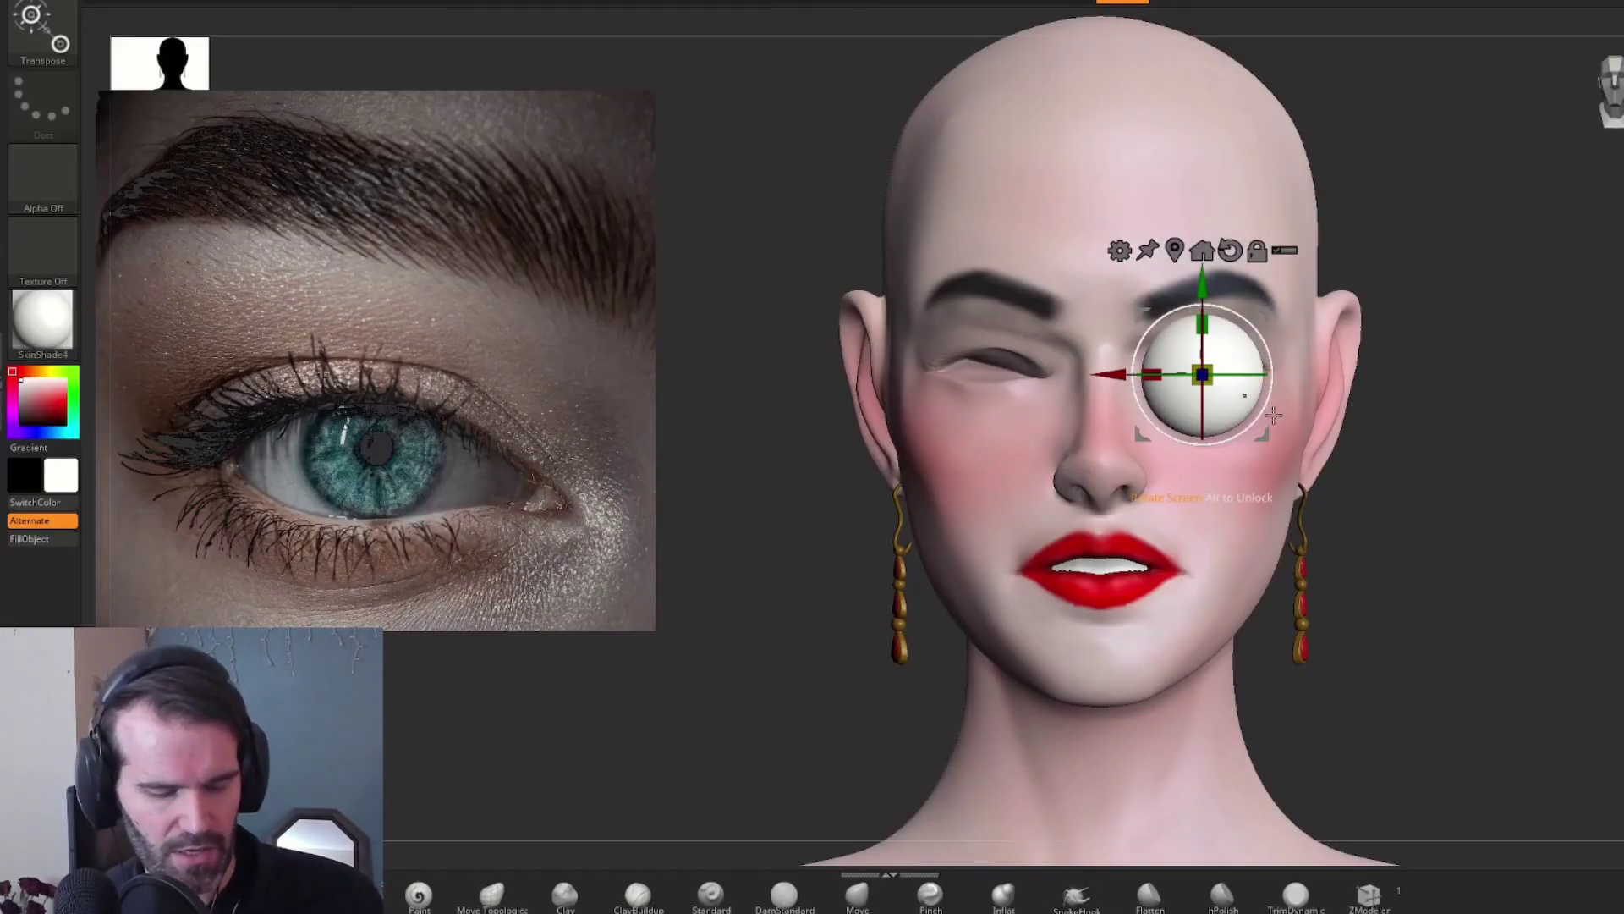
Mirror the eyeball with SubTool Master across the X axis, merging it into one SubTool
key("q")
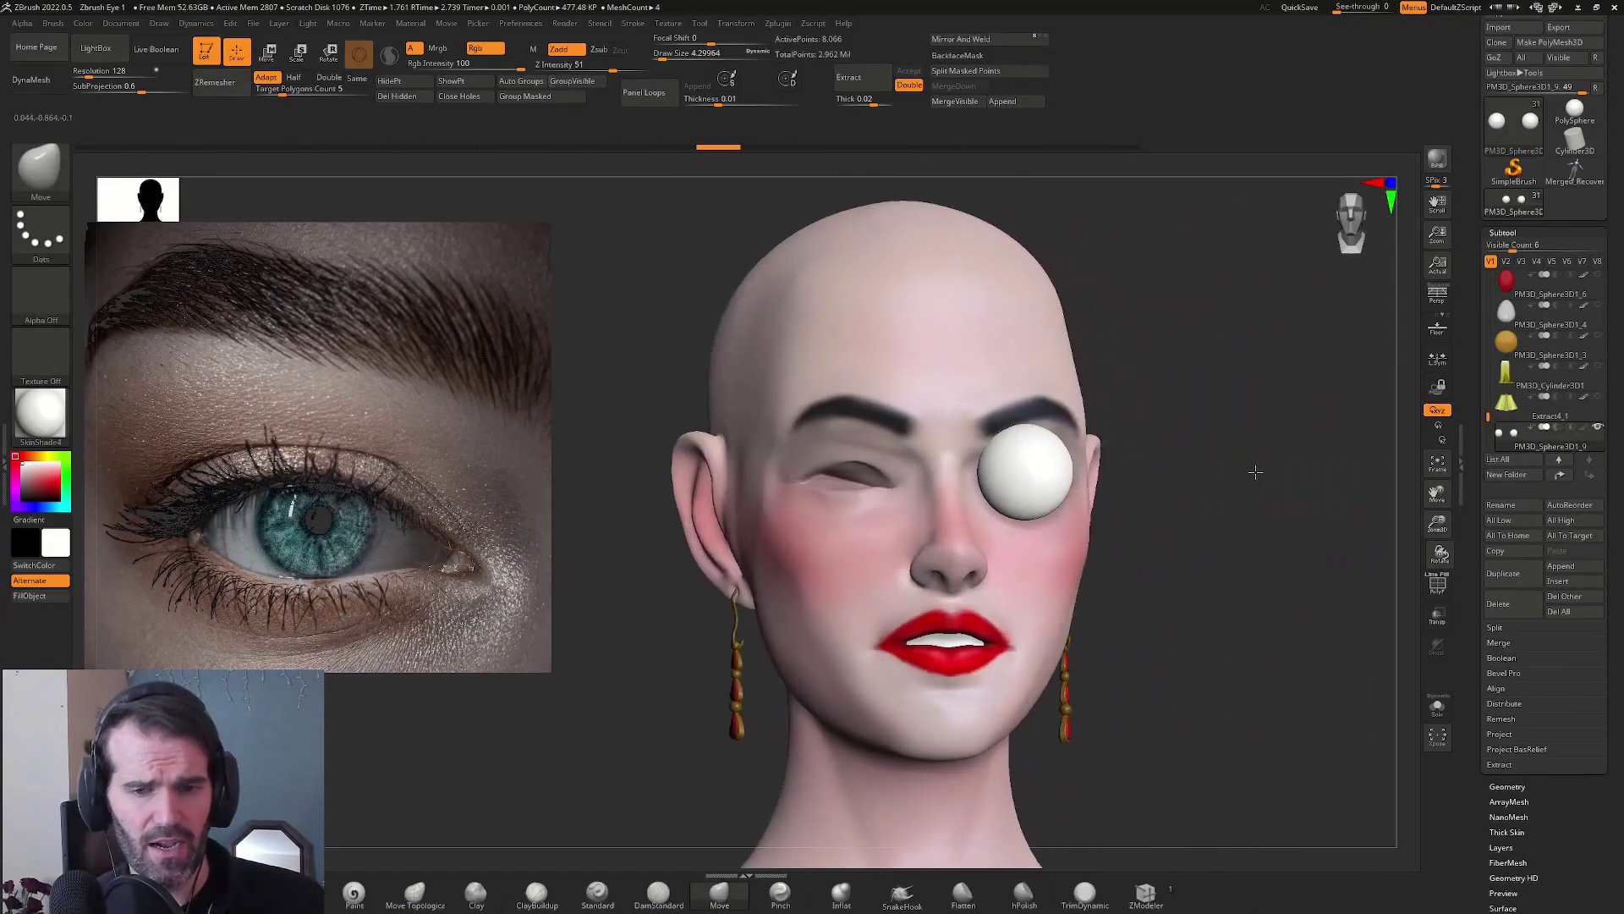
left_click(778, 24)
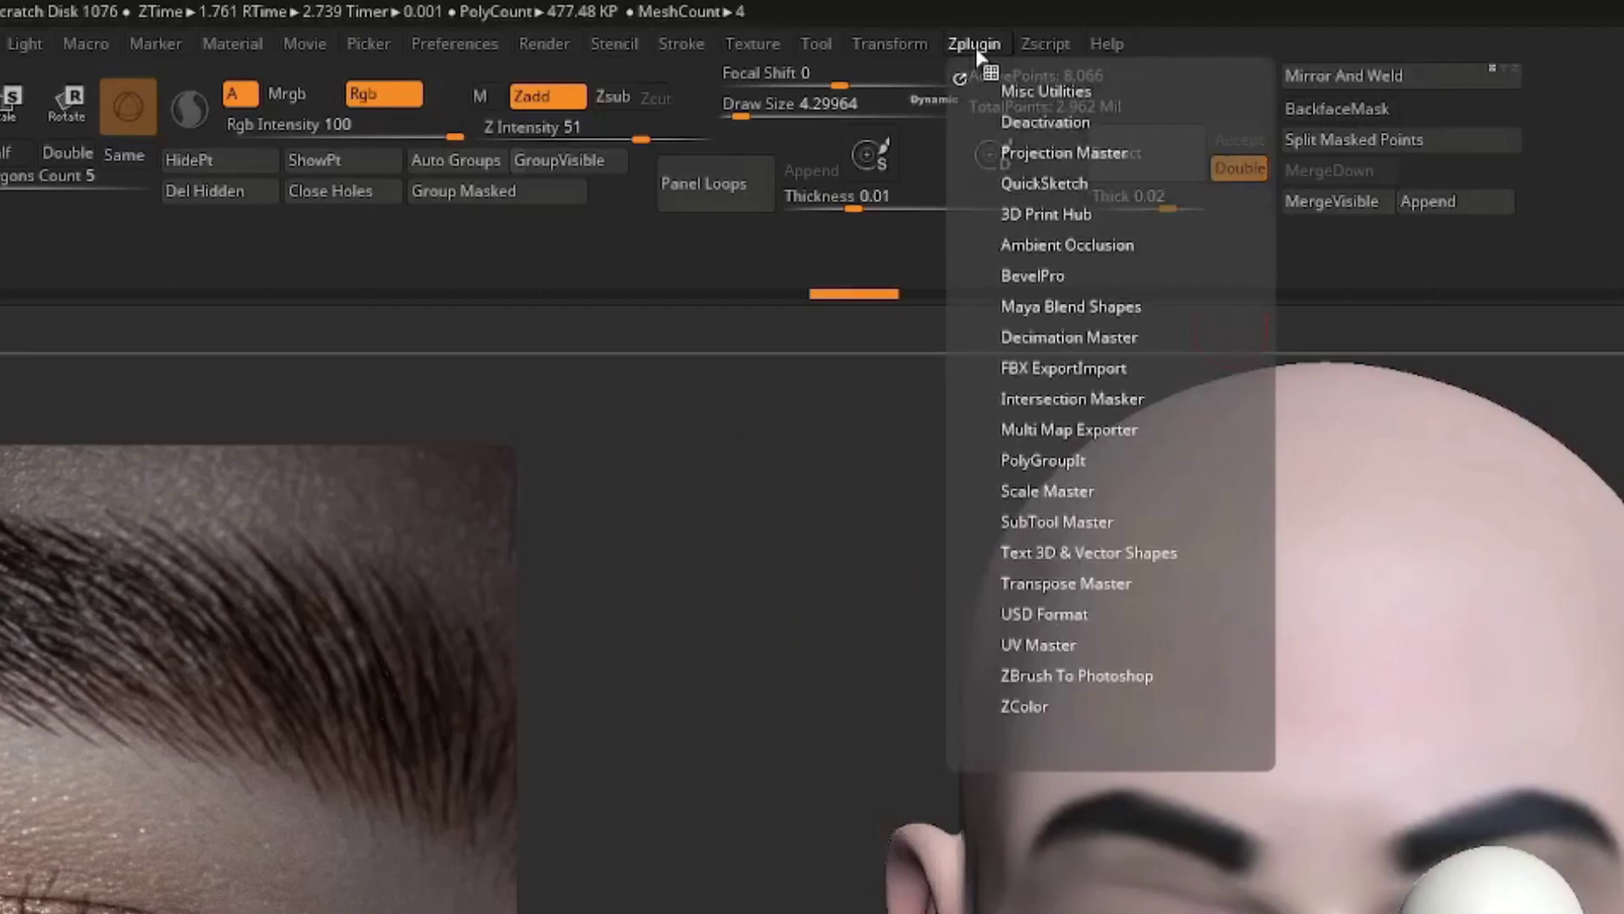
left_click(1069, 522)
left_click(1165, 645)
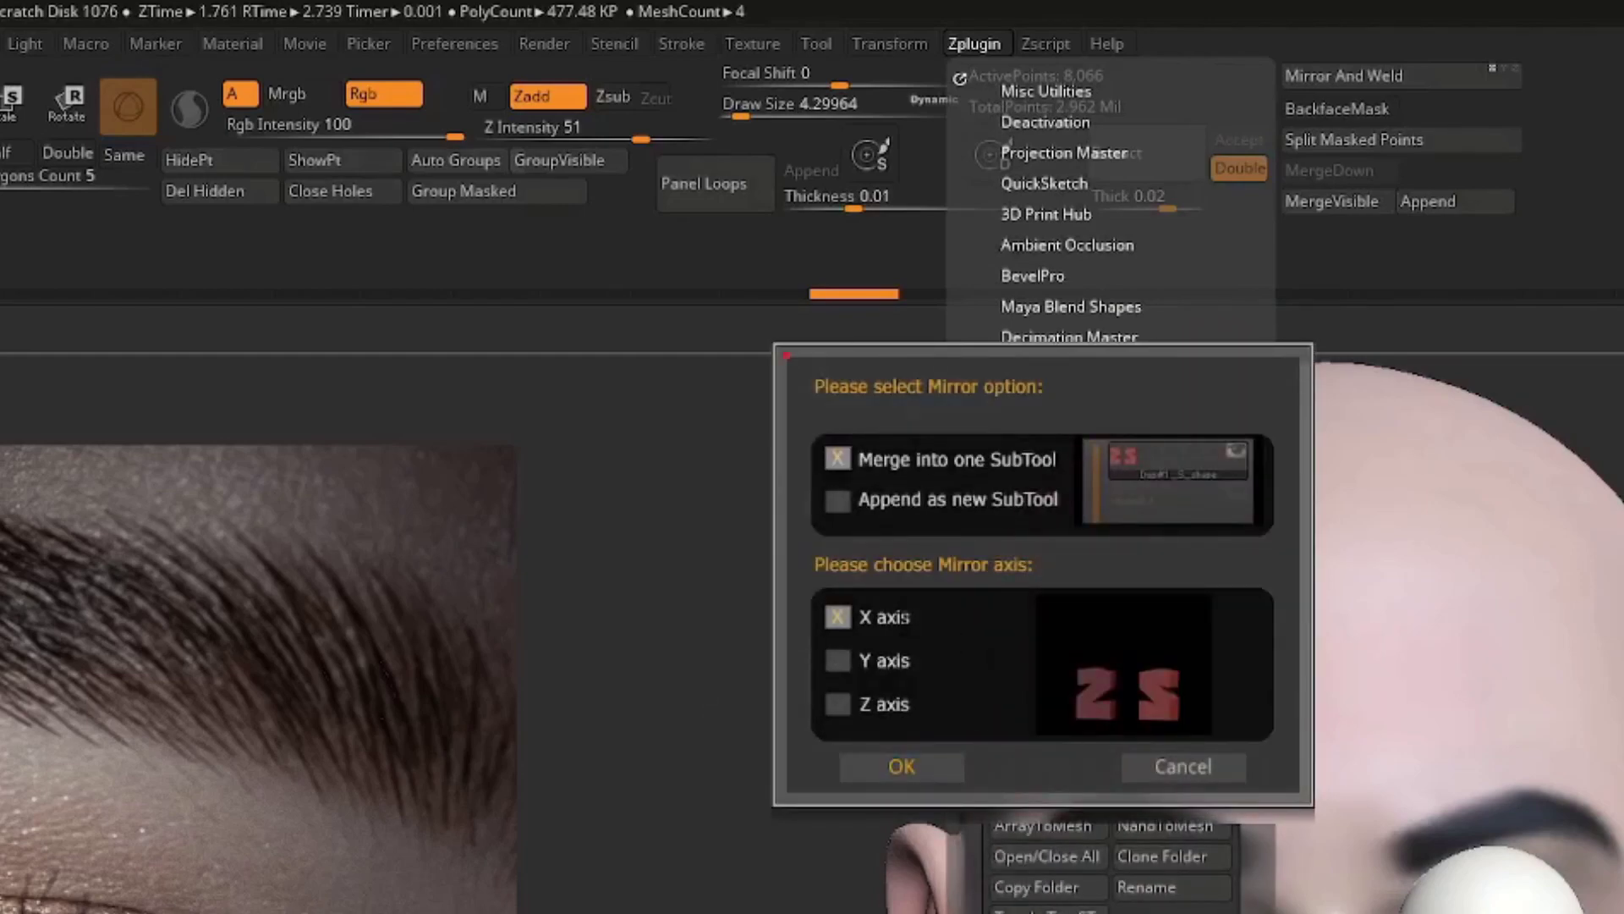
left_click(917, 764)
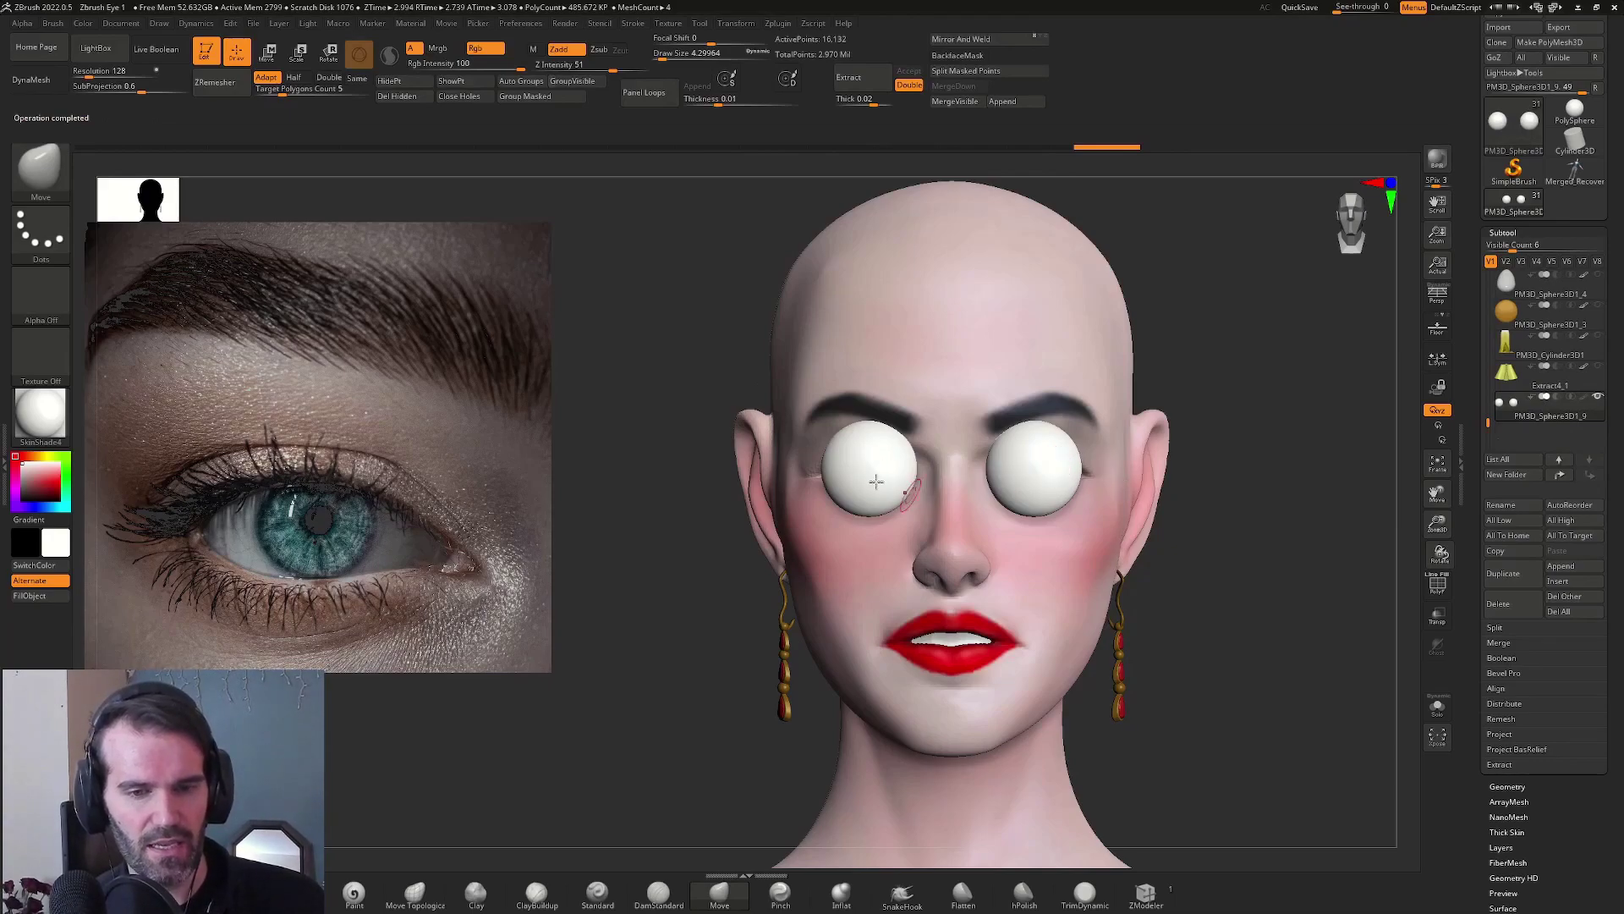
Shift both eyeballs slightly outward and down, and push them back into their sockets behind the eyelids
key("w")
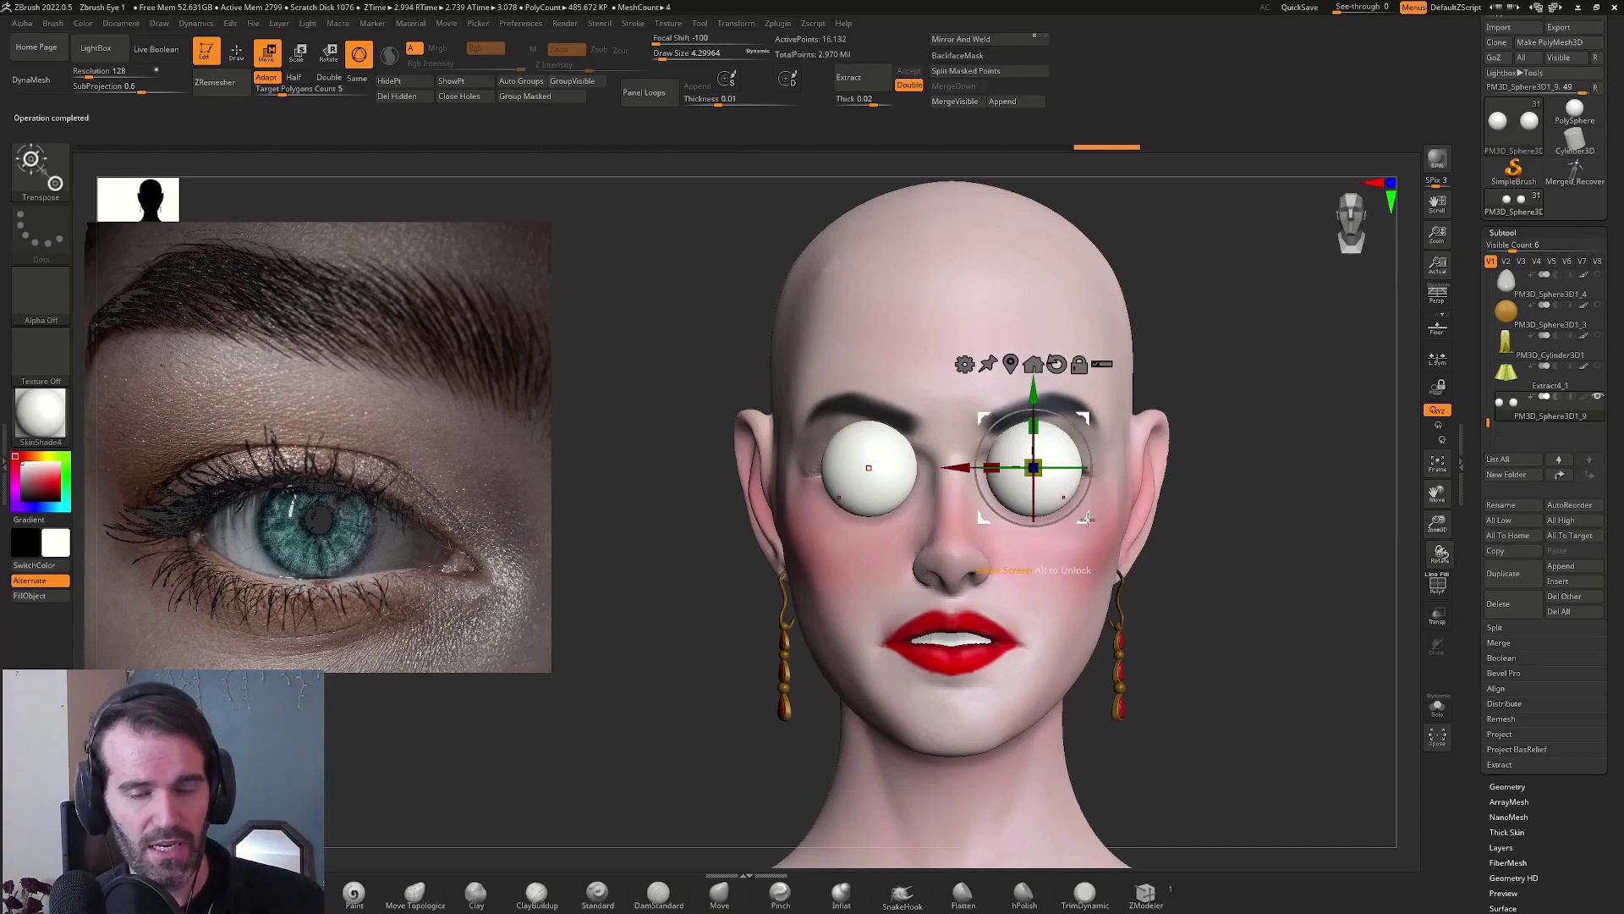
mouse_move(1087, 522)
left_mouse_down()
mouse_move(1106, 537)
mouse_move(1097, 524)
left_mouse_up()
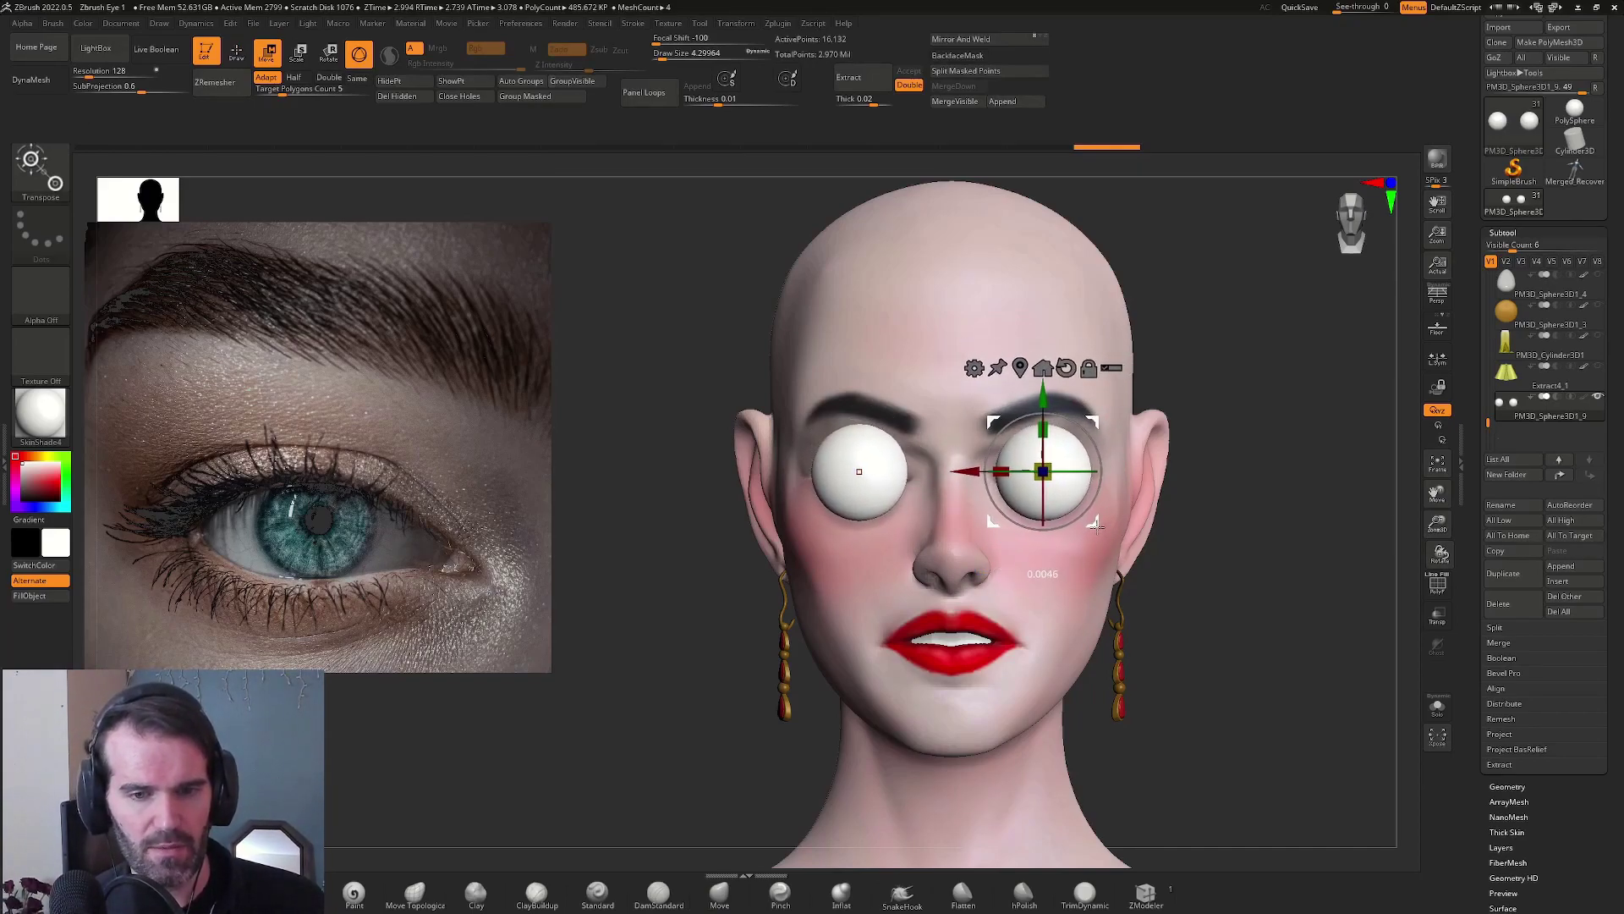
key("q")
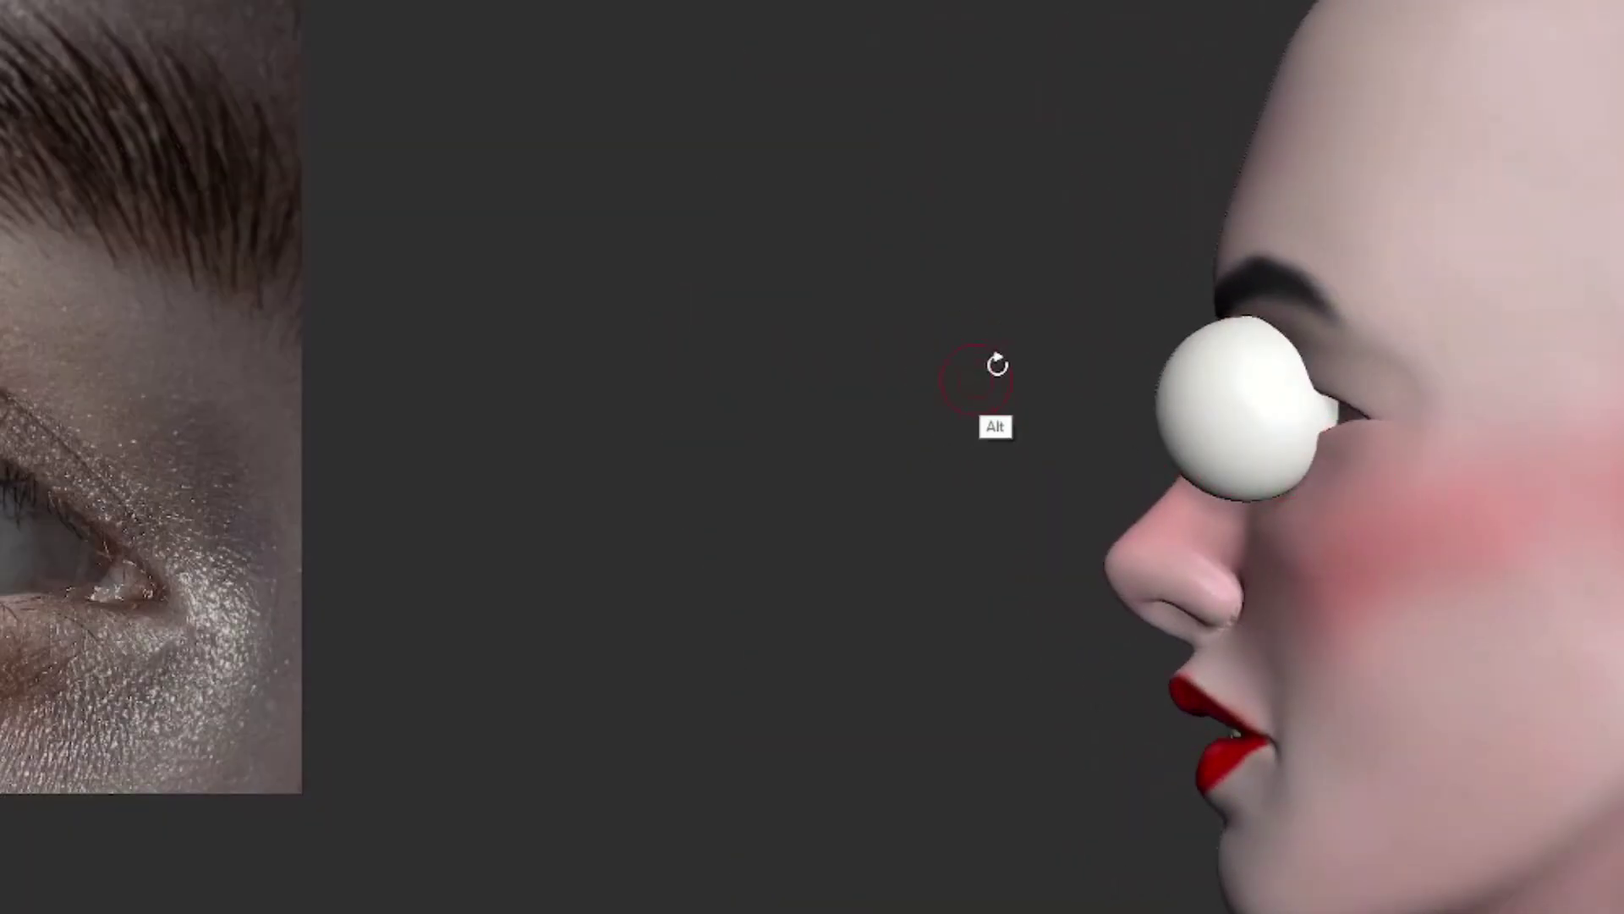
left_click_drag(998, 366, 766, 356, "alt")
key("w")
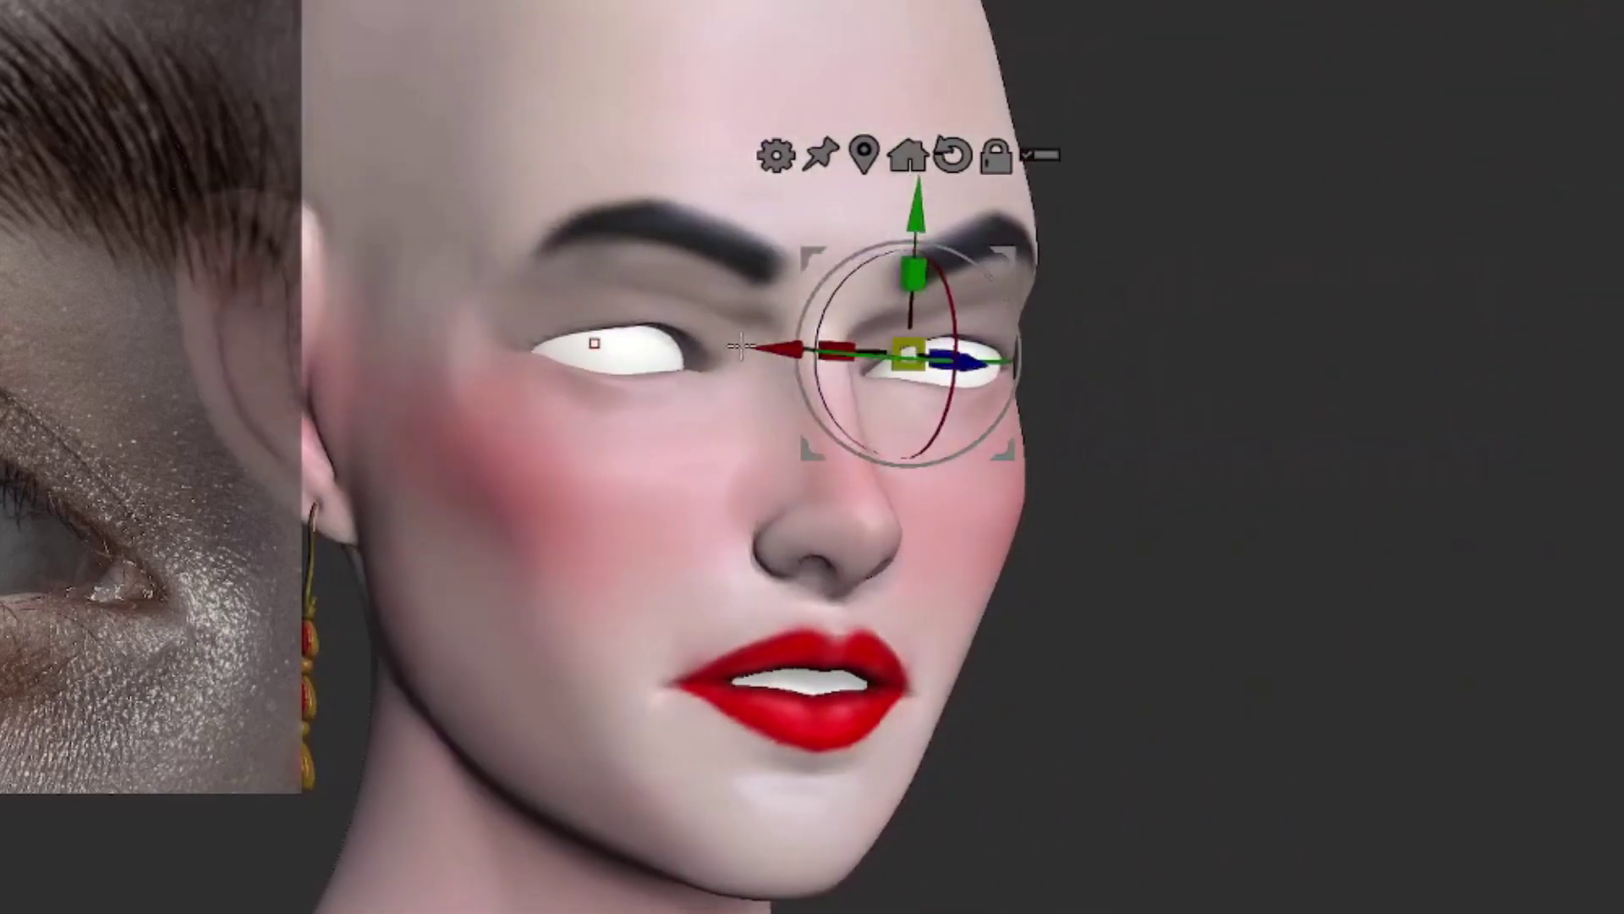
left_click_drag(740, 347, 1561, 399, "shift")
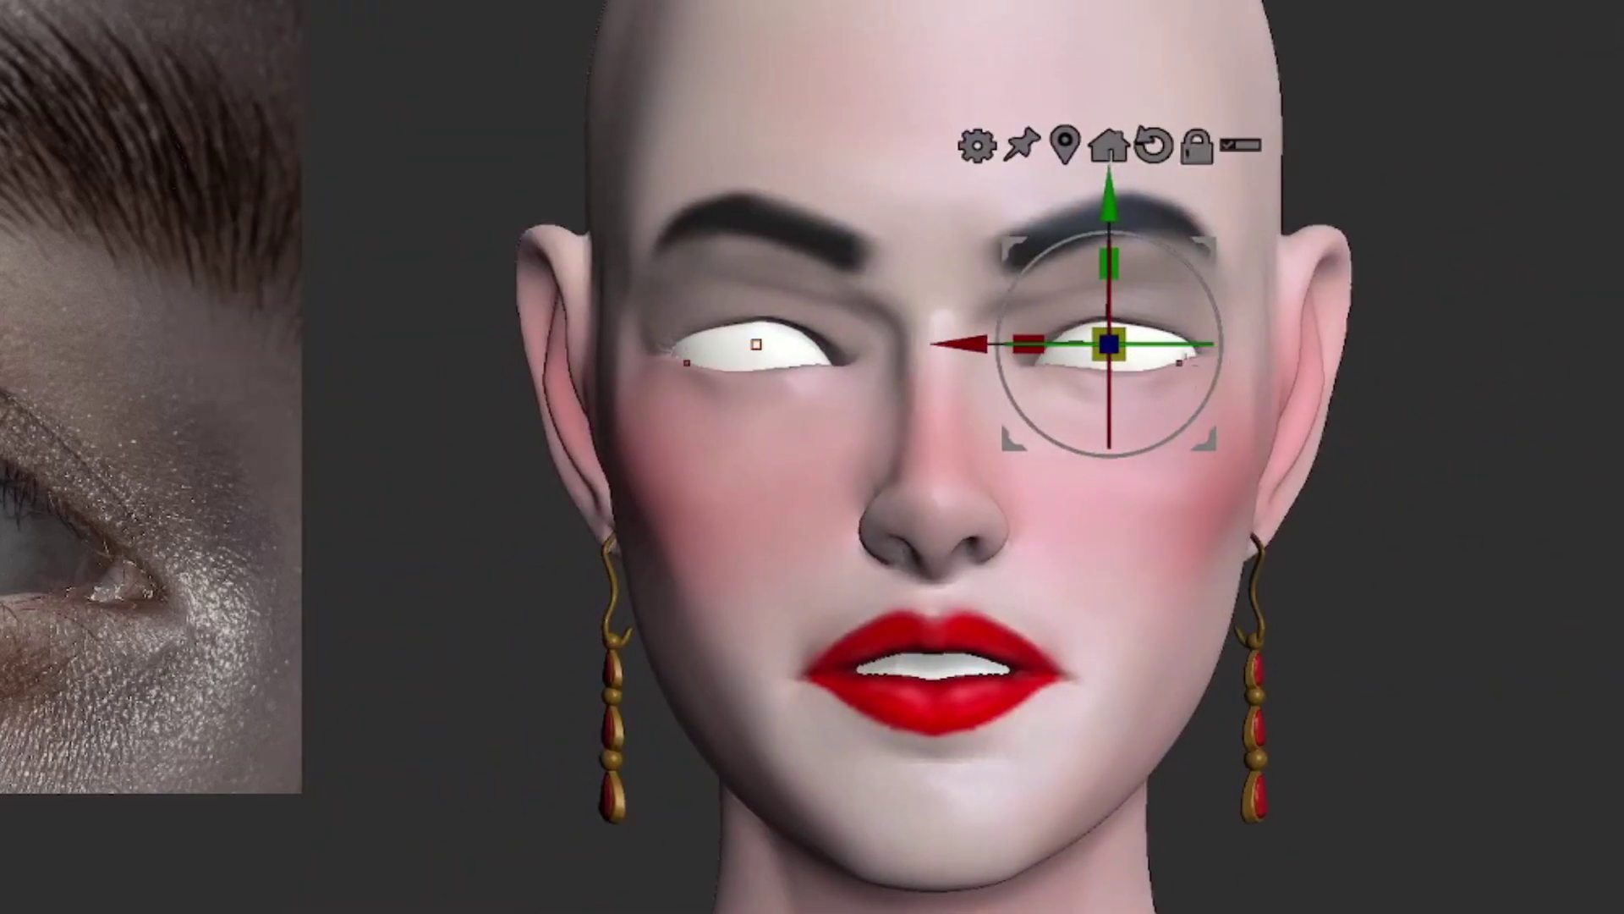
key("q")
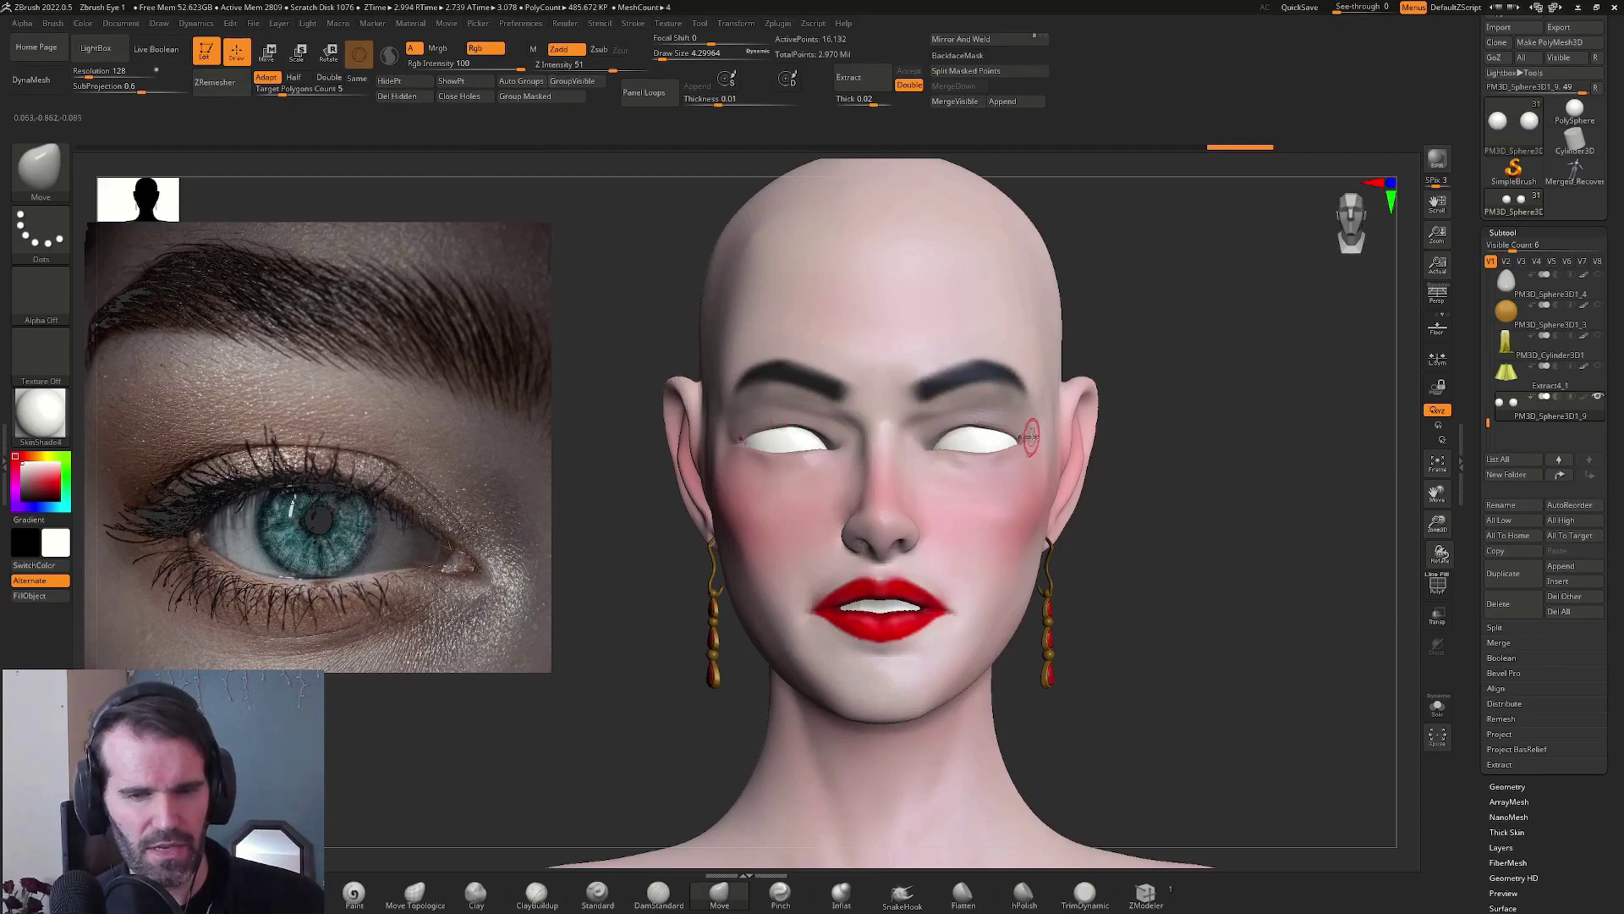
Nudge both eyeballs slightly inward toward the nose
left_click_drag(1041, 442, 1046, 439)
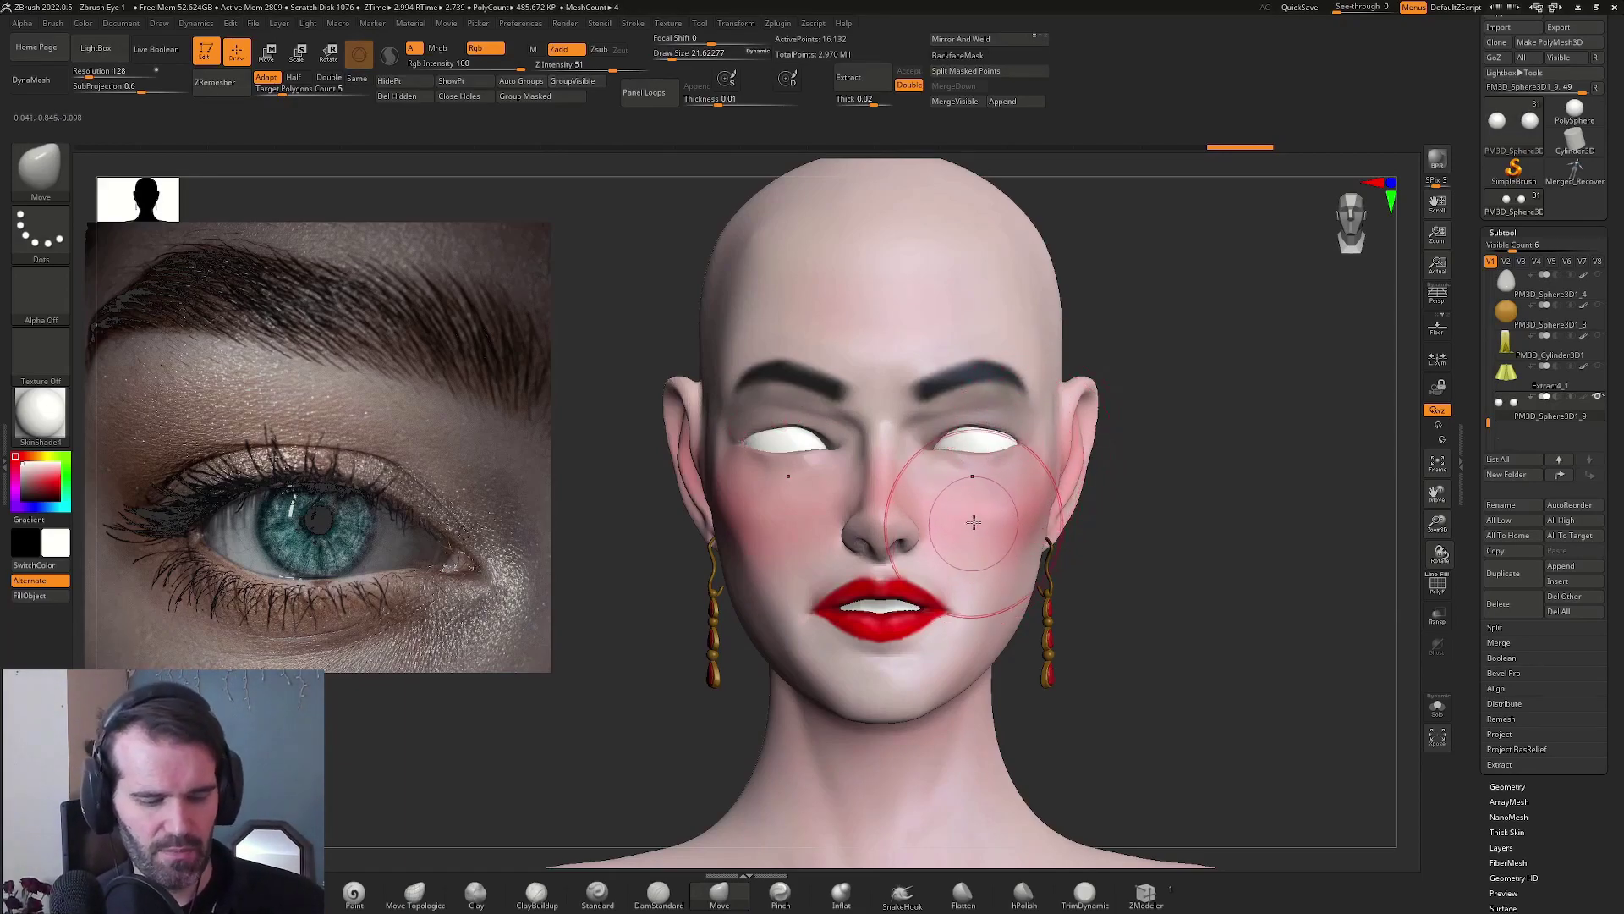
key("w")
left_click_drag(899, 438, 887, 438)
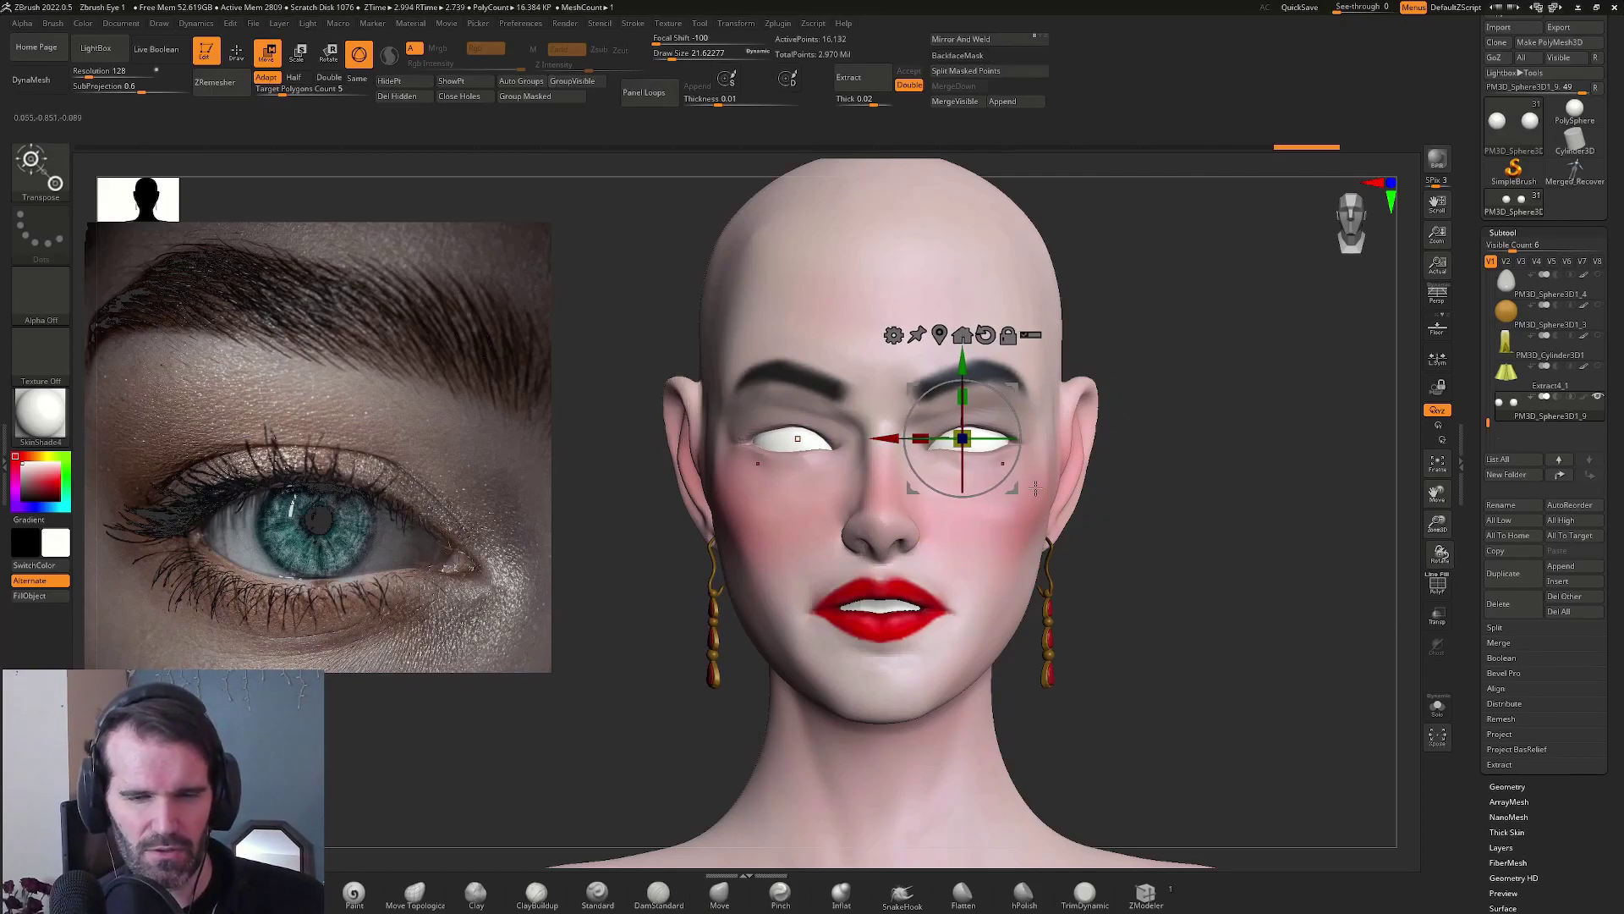
key("q")
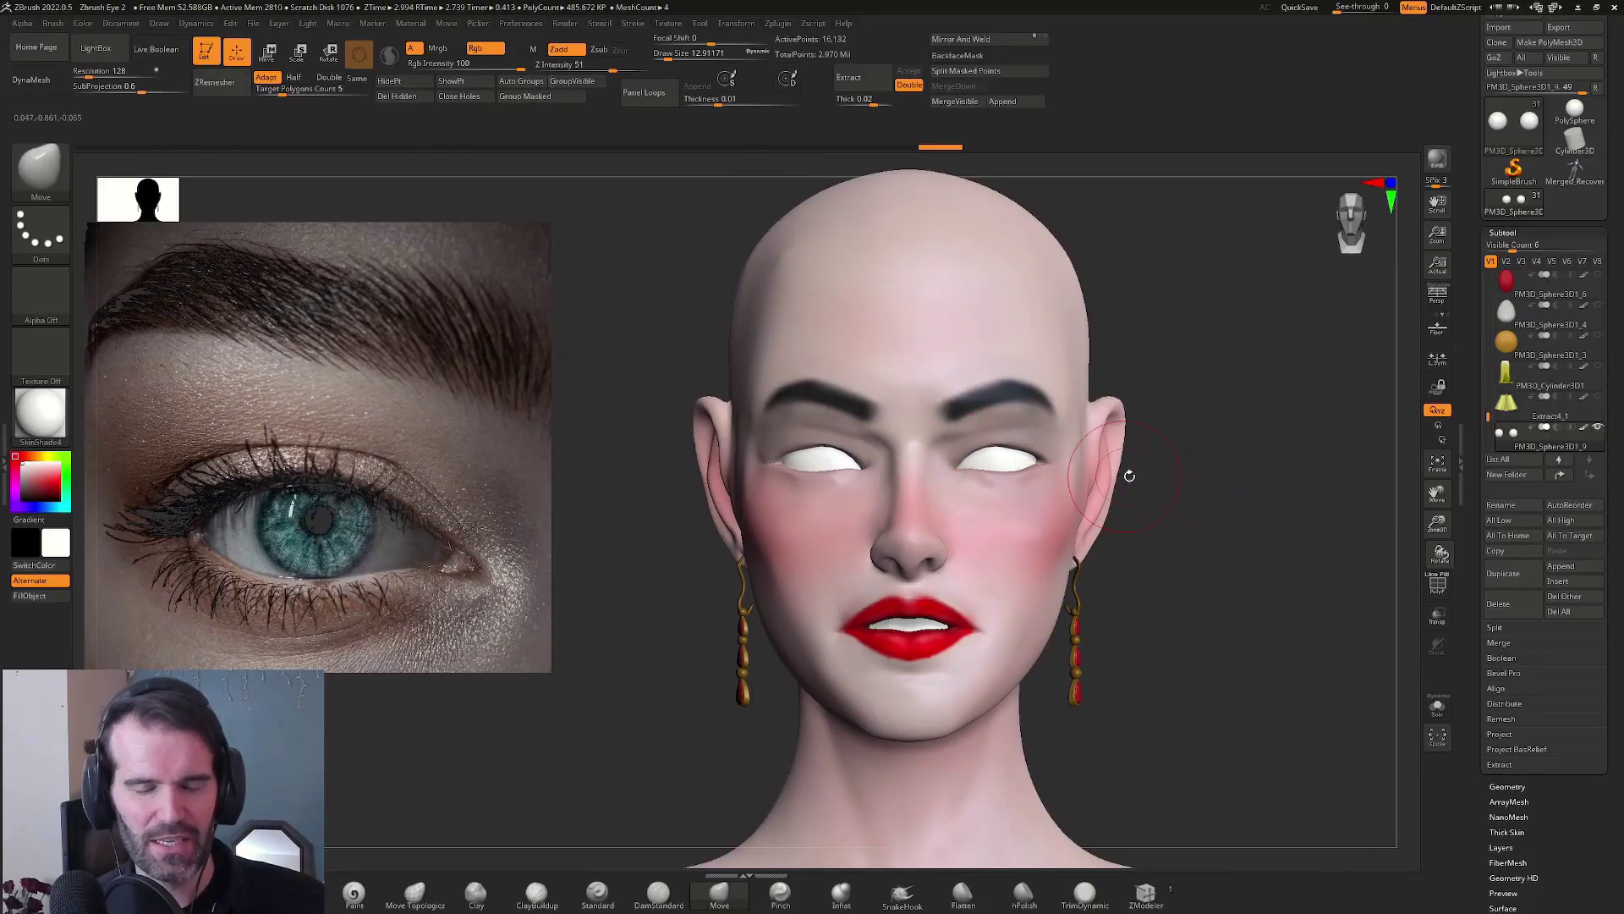
Switch to the head subtool and fit the eyelids and outer eye corners around the eyeballs with the Move brush at draw size about 12.9
mouse_move(1161, 451)
left_mouse_down()
mouse_move(1299, 569)
mouse_move(969, 411)
left_mouse_up()
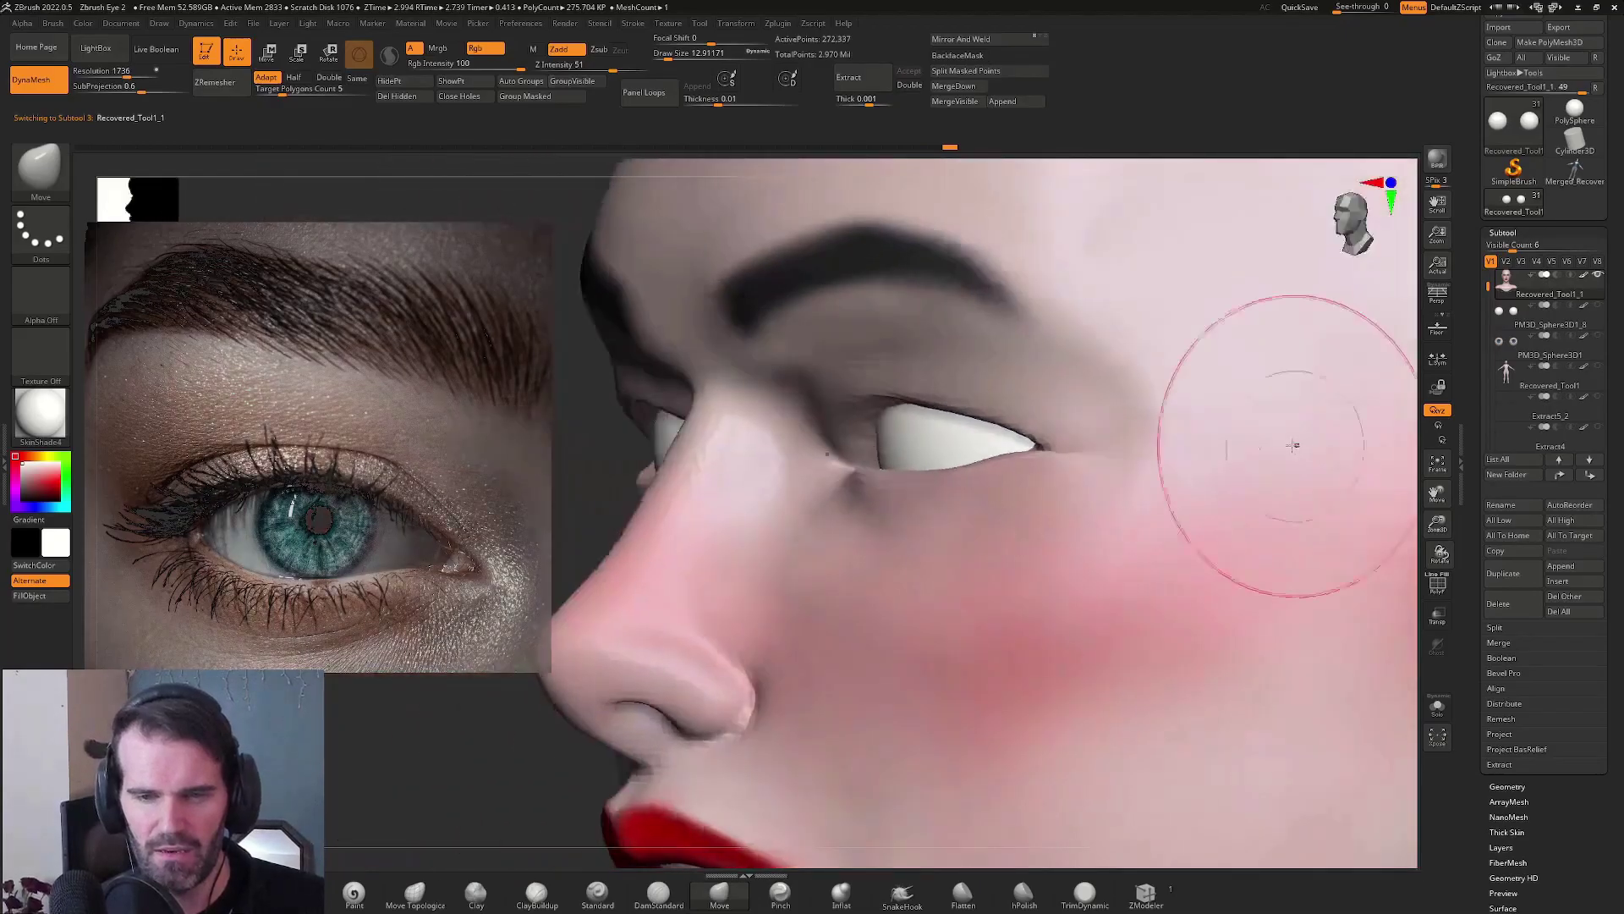
left_click_drag(1293, 445, 1087, 449)
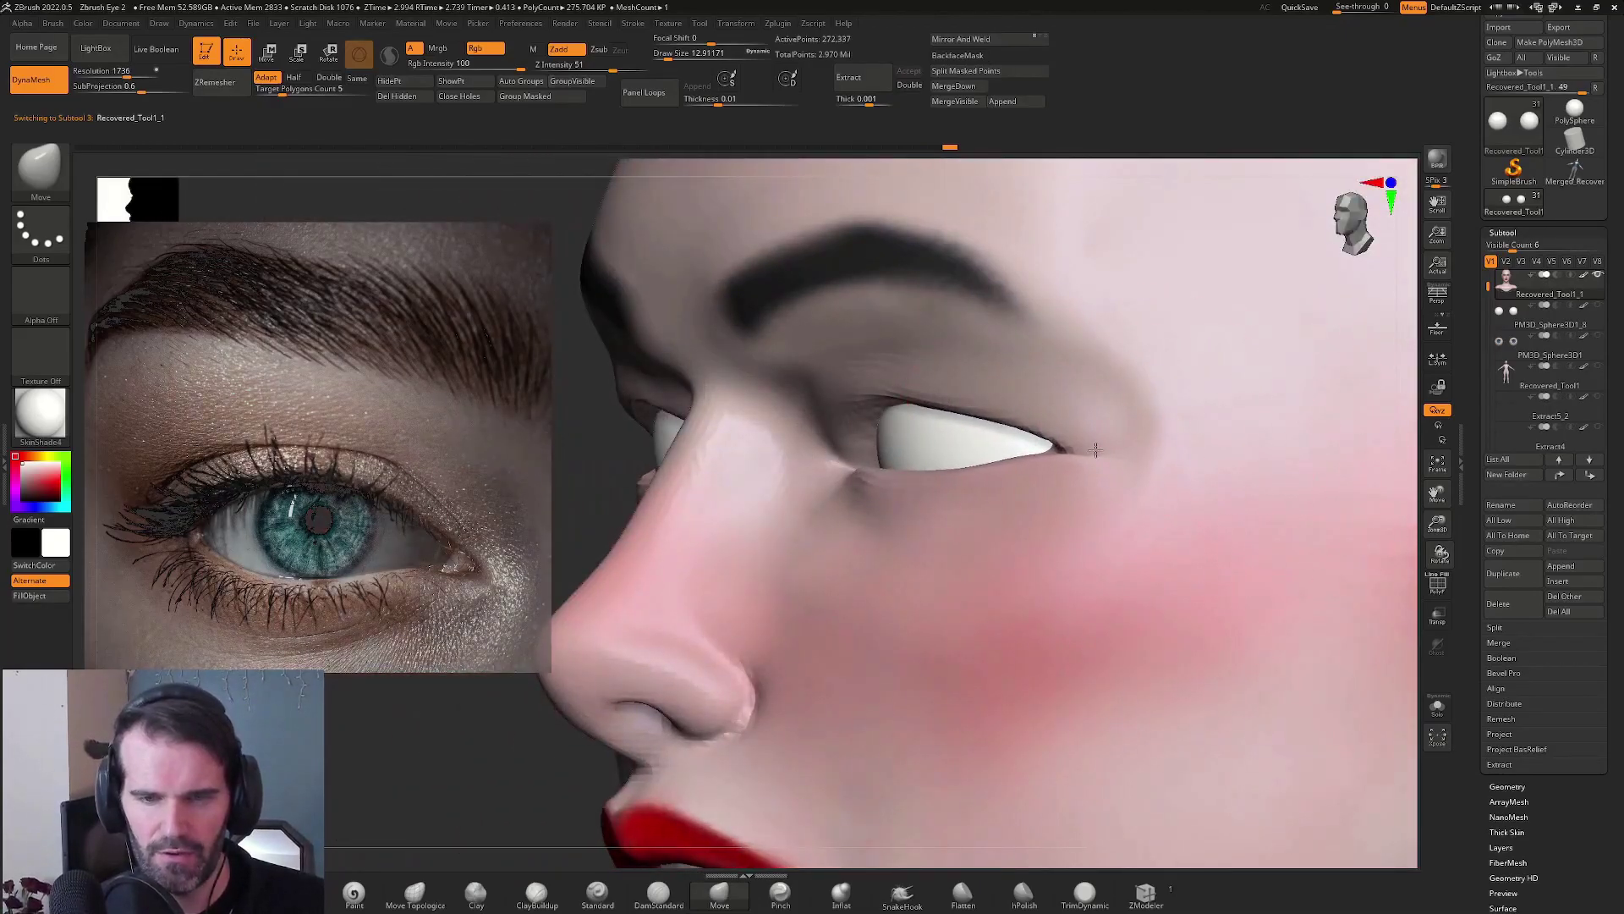
mouse_move(634, 443)
left_mouse_down()
mouse_move(583, 453)
mouse_move(1083, 449)
mouse_move(1059, 445)
left_mouse_up()
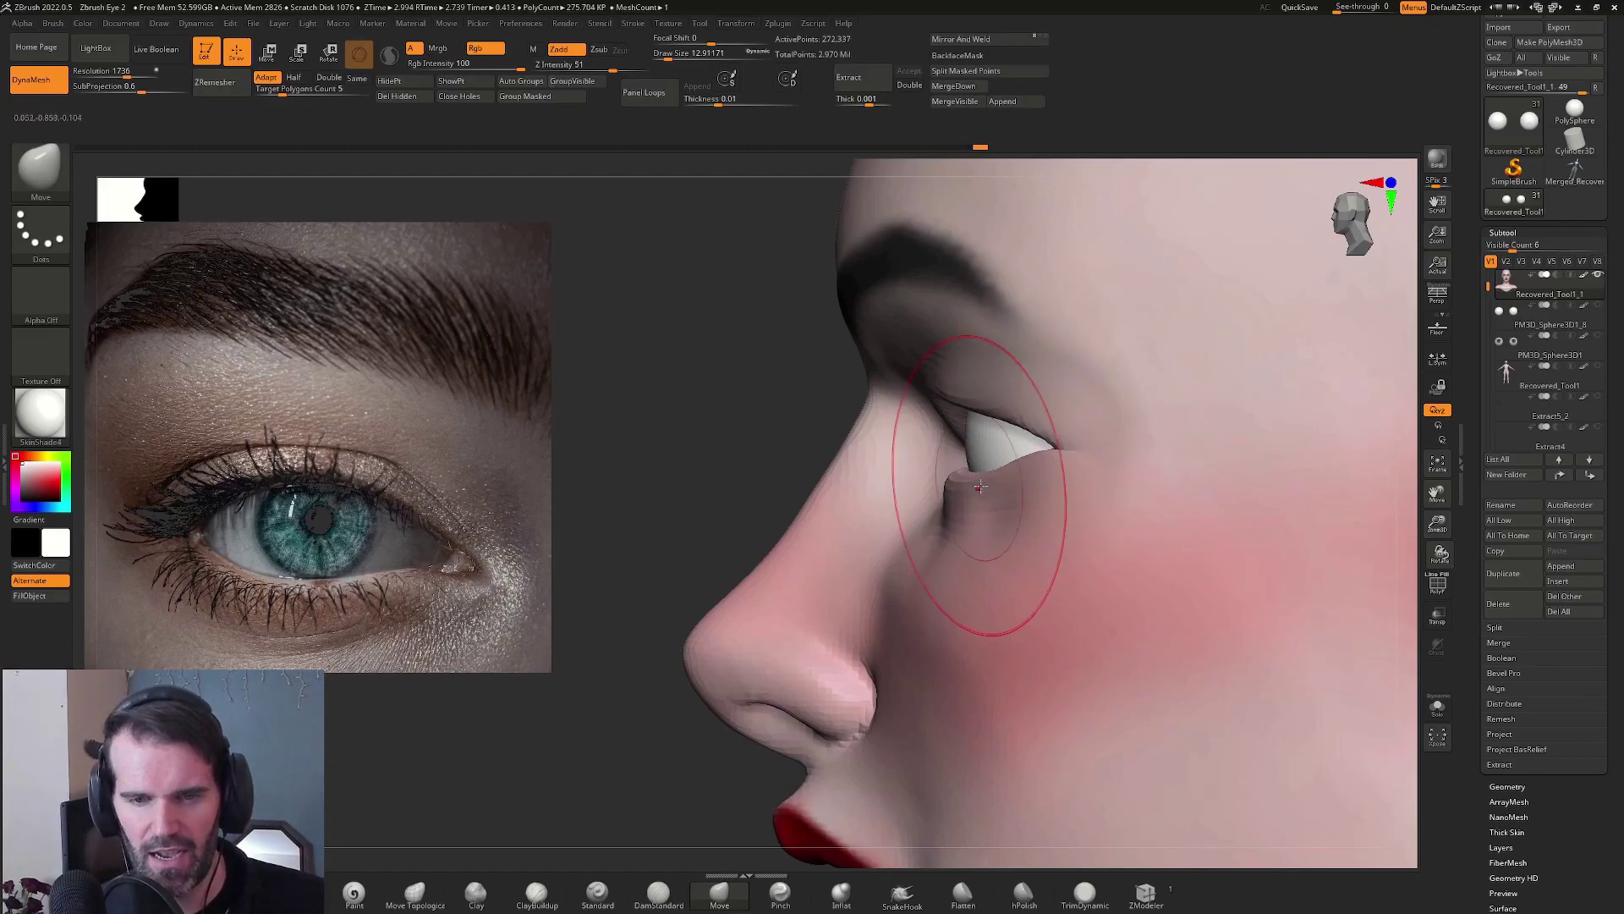
left_click_drag(798, 460, 1071, 407)
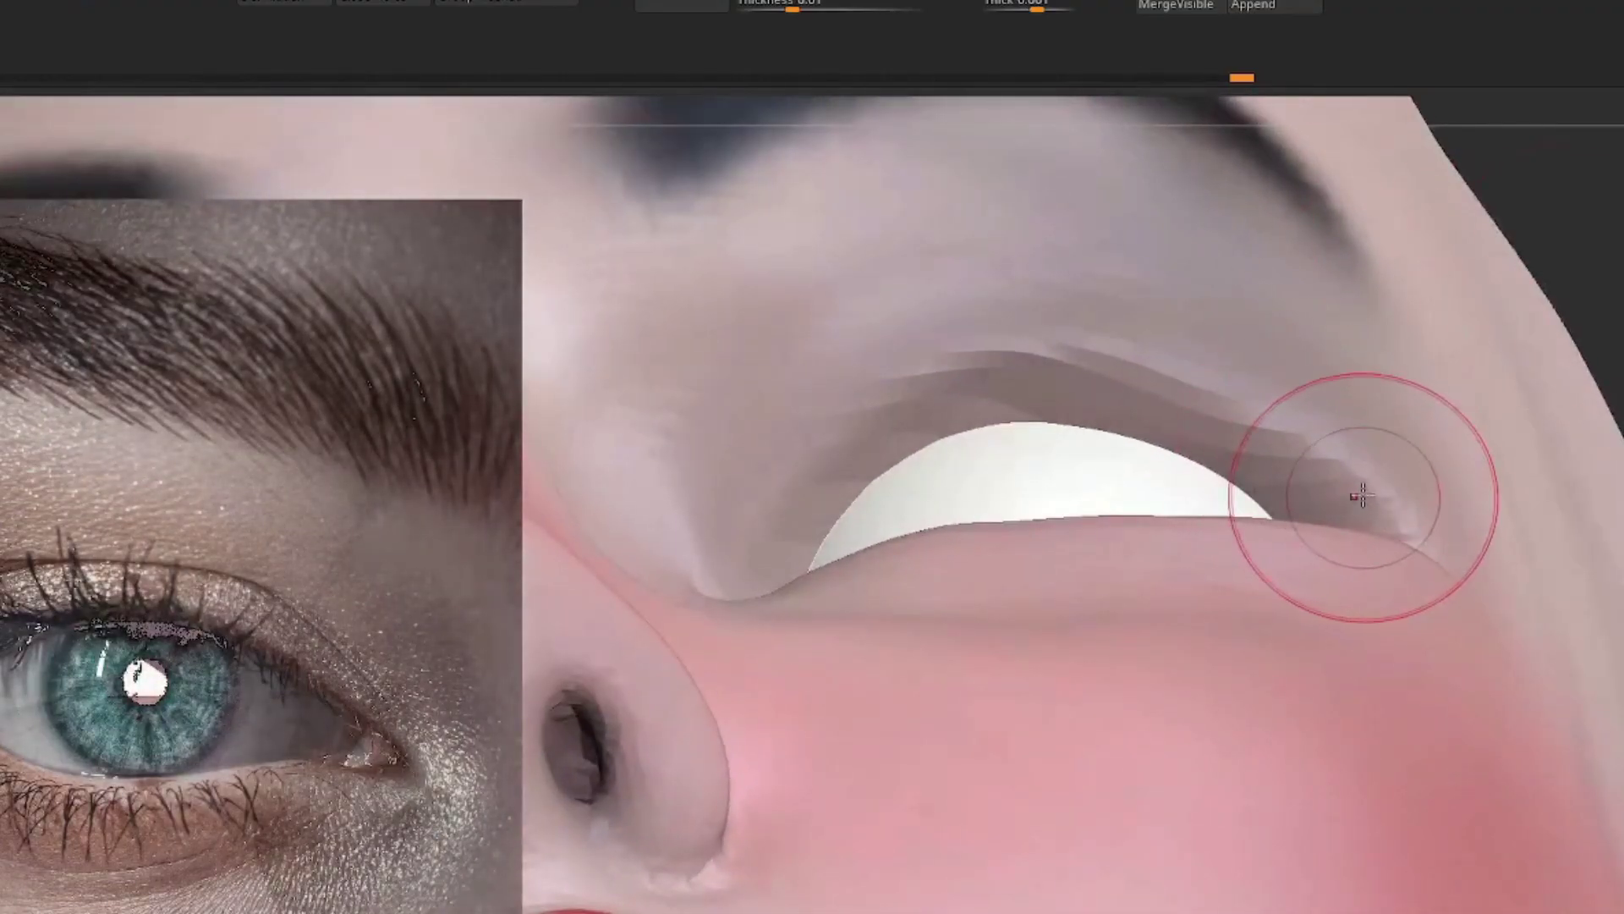
mouse_move(1362, 494)
left_mouse_down("alt")
mouse_move(1296, 425)
mouse_move(1203, 376)
mouse_move(1007, 358)
mouse_move(889, 397)
mouse_move(787, 470)
mouse_move(733, 536)
mouse_move(1139, 475)
left_mouse_up("alt")
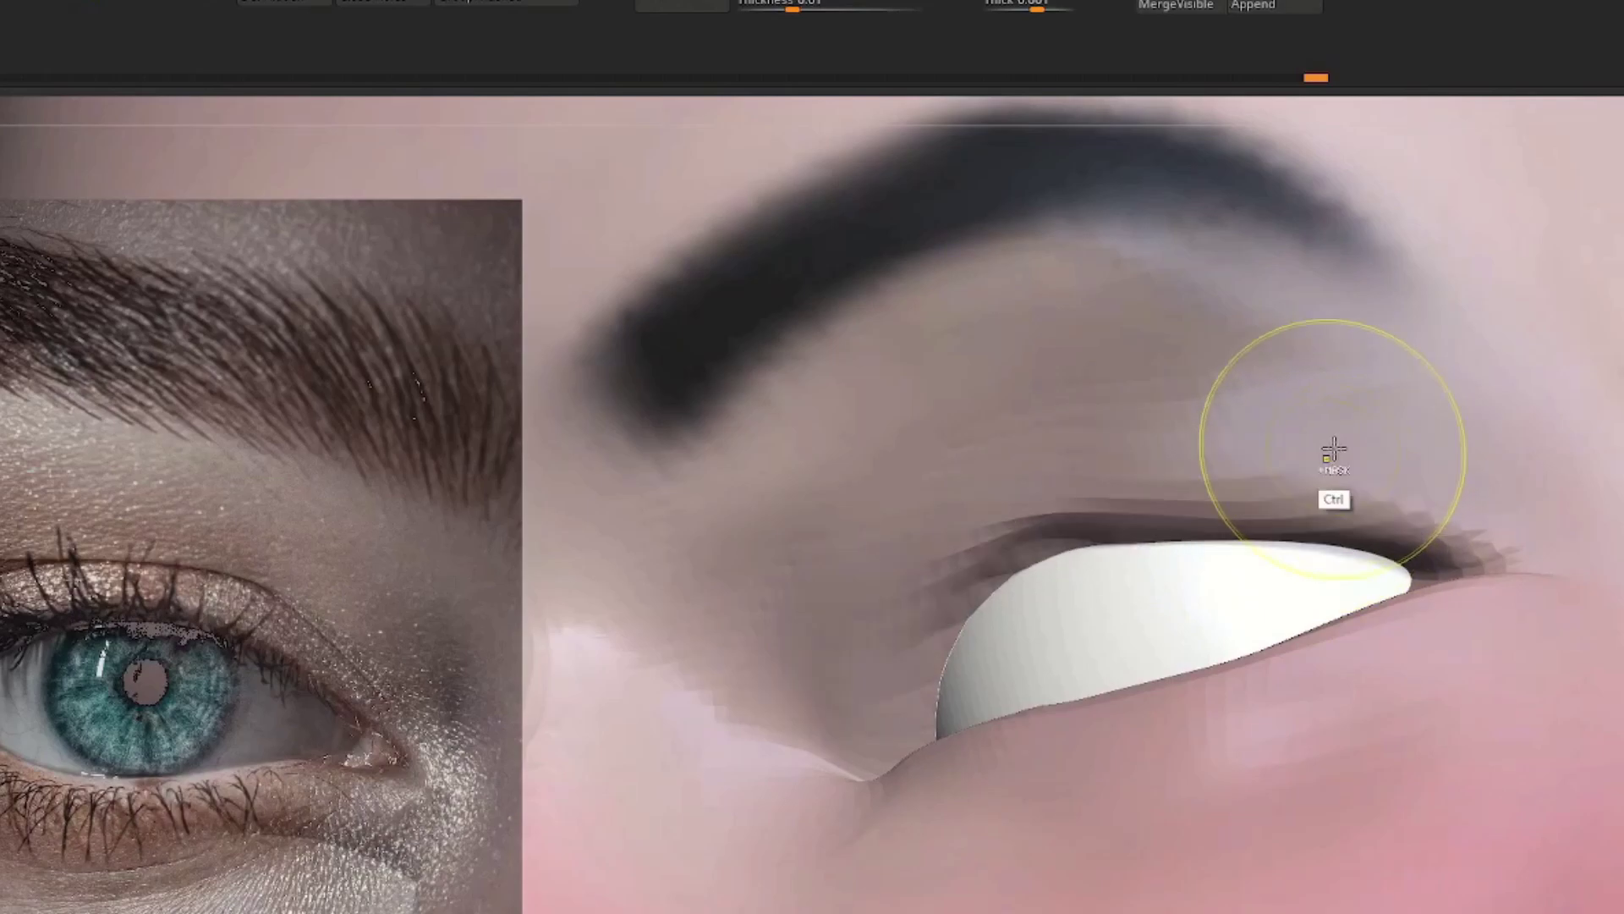
Polish the underside and rim of the upper eyelid with the hPolish brush at draw size about 5 and Z Intensity 37
left_click_drag(1099, 541, 1226, 514)
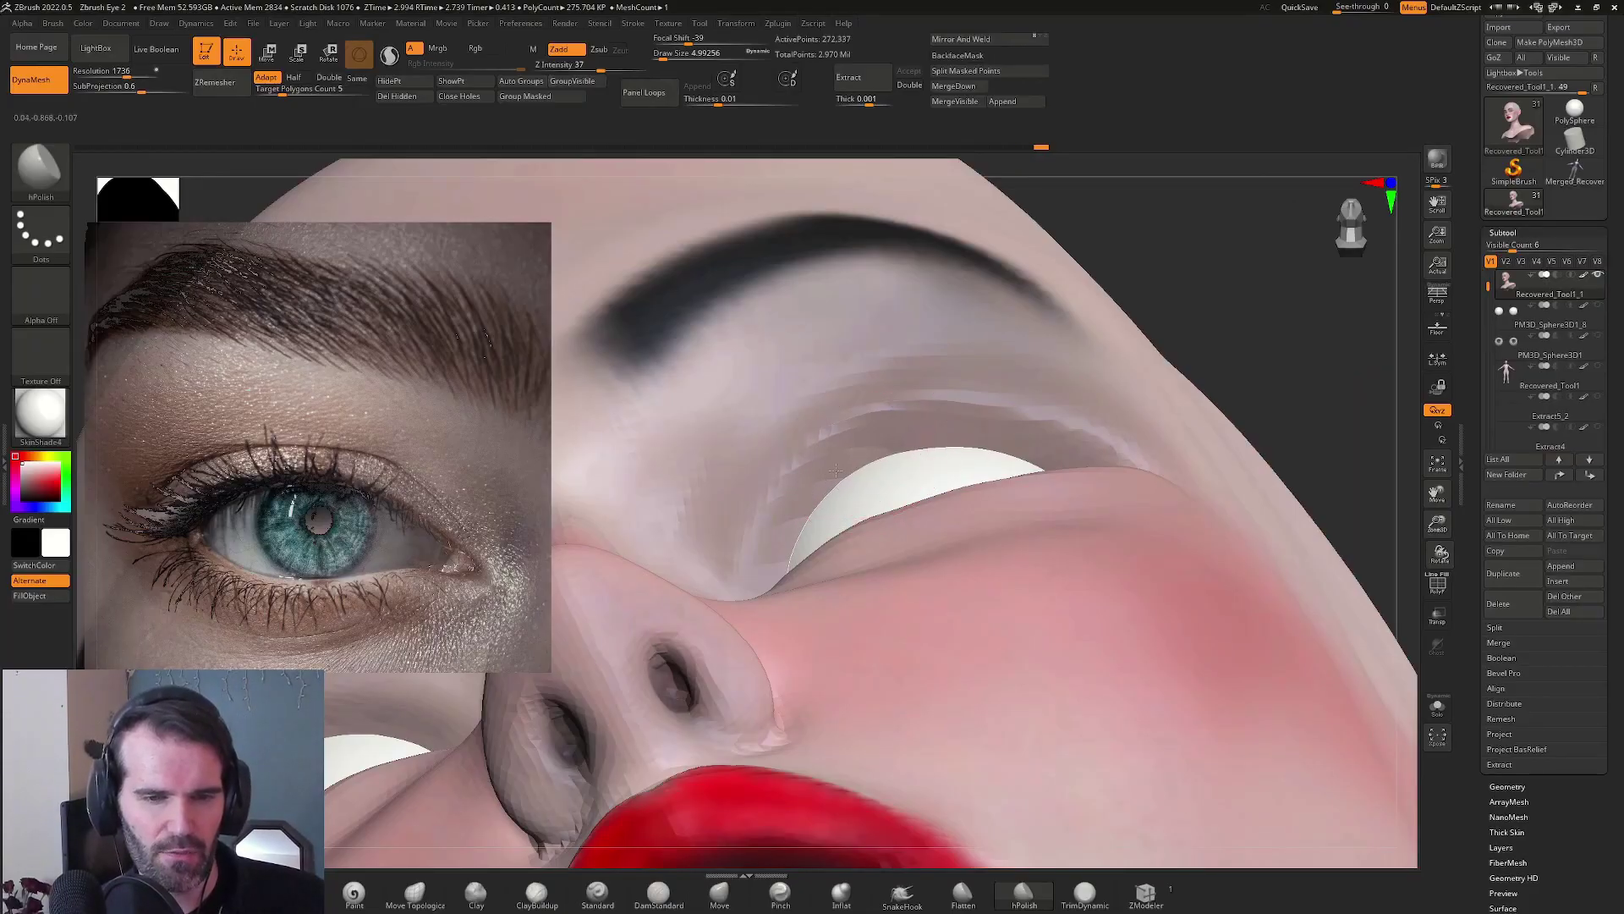
mouse_move(1052, 454)
right_mouse_down()
mouse_move(1202, 398)
mouse_move(897, 446)
right_mouse_up()
left_click_drag(897, 446, 1016, 432)
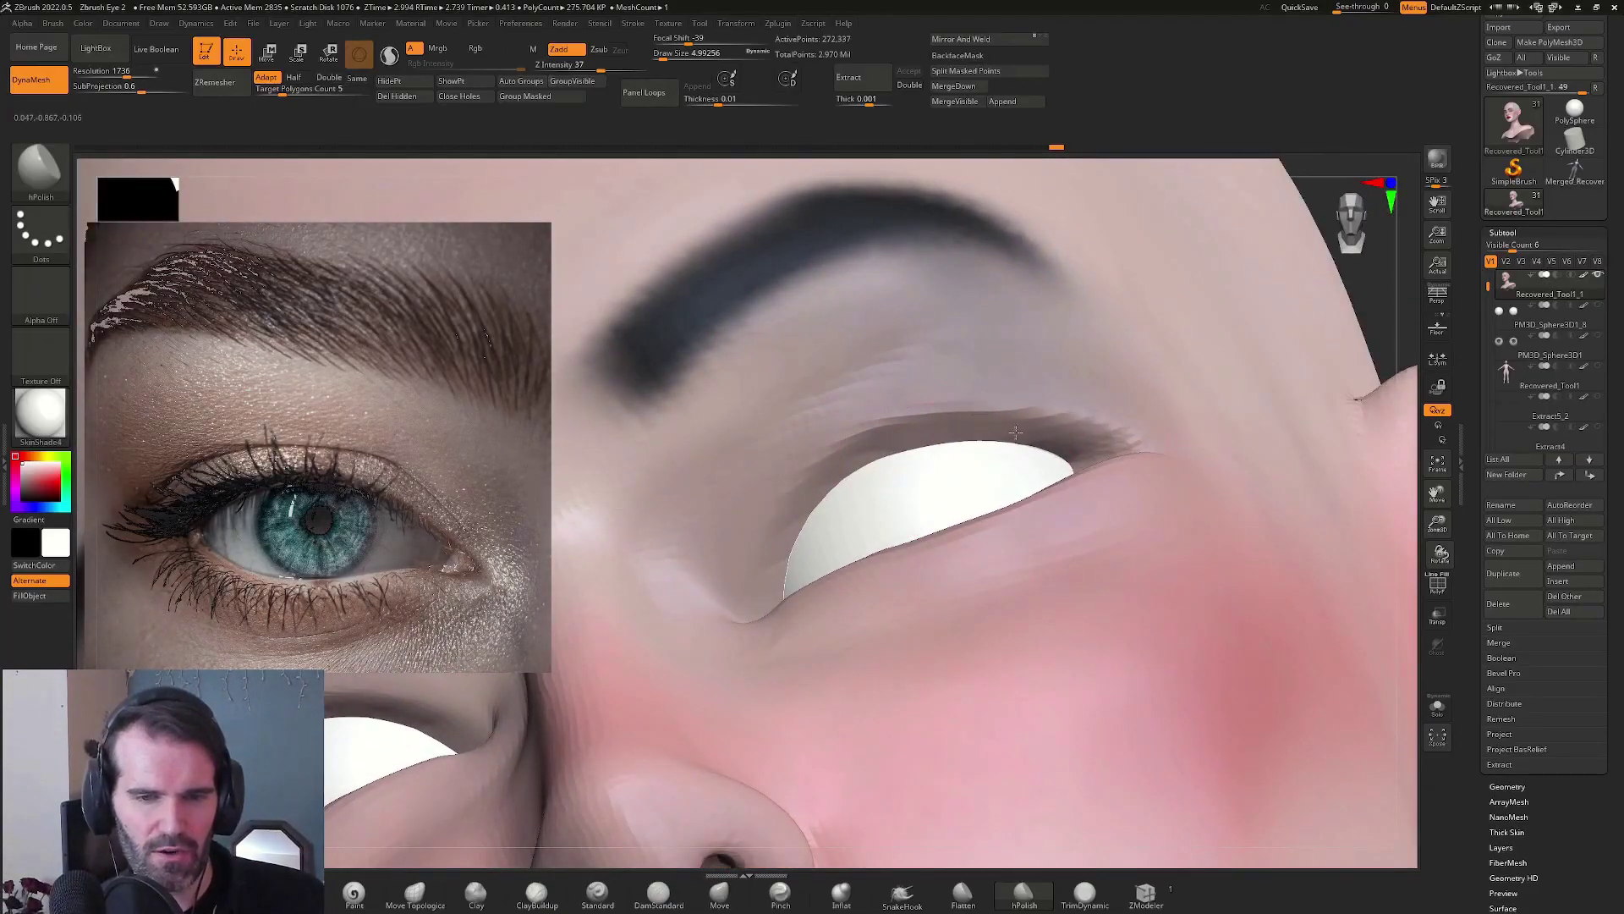
right_click_drag(1226, 380, 932, 381)
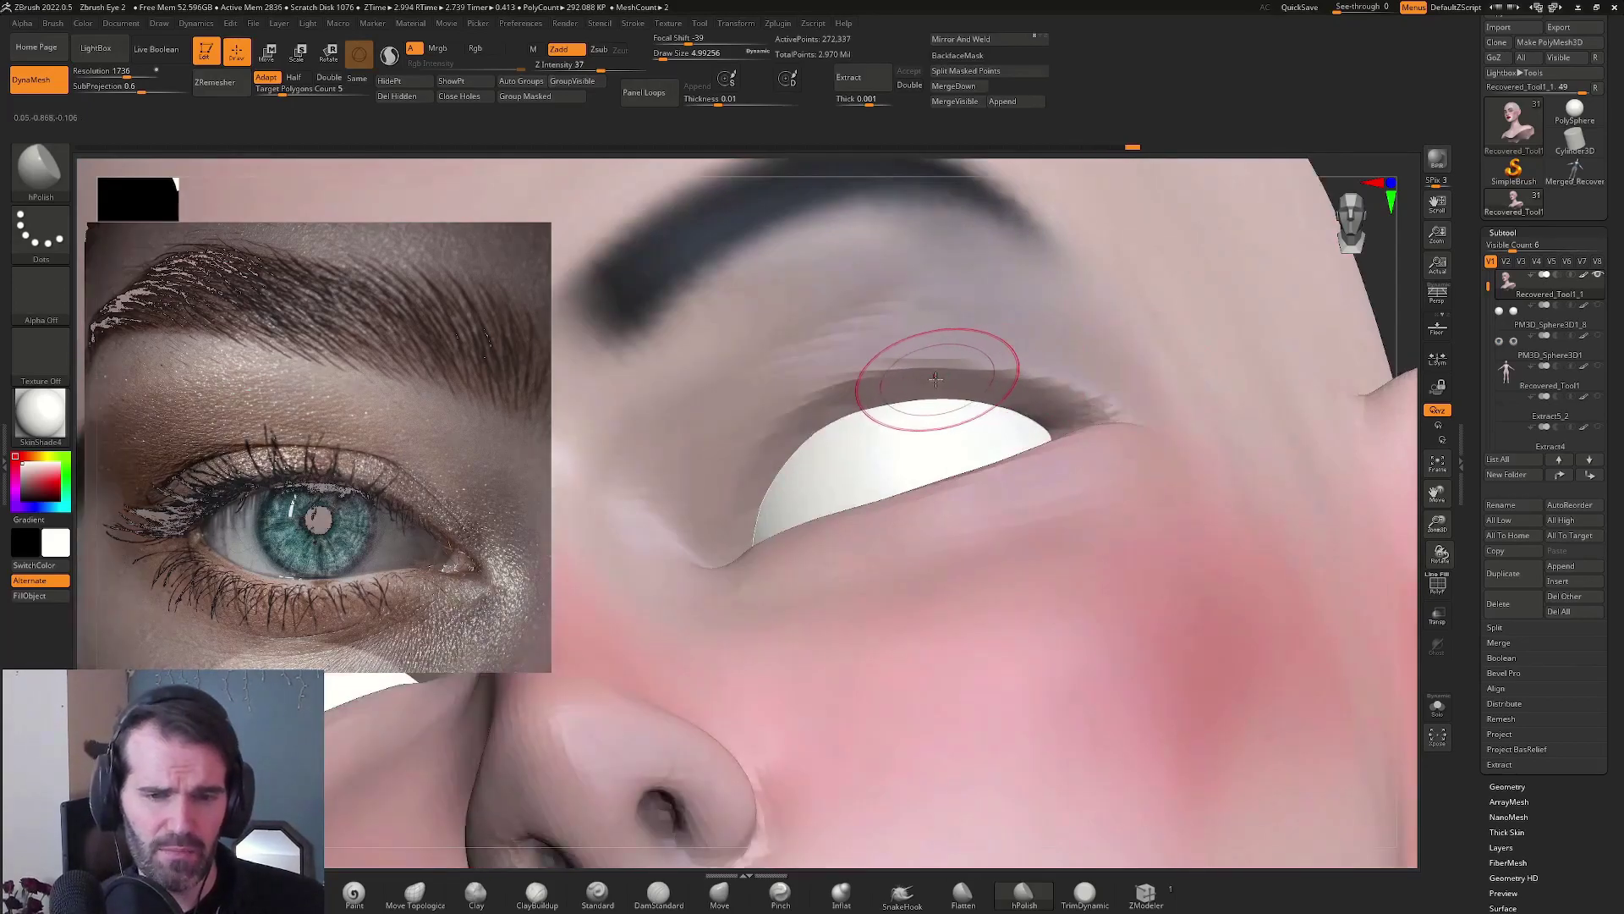
Isolate the head subtool and pull the lid edges at the inner eye corner into a narrow tear-duct shape
key("shift+s")
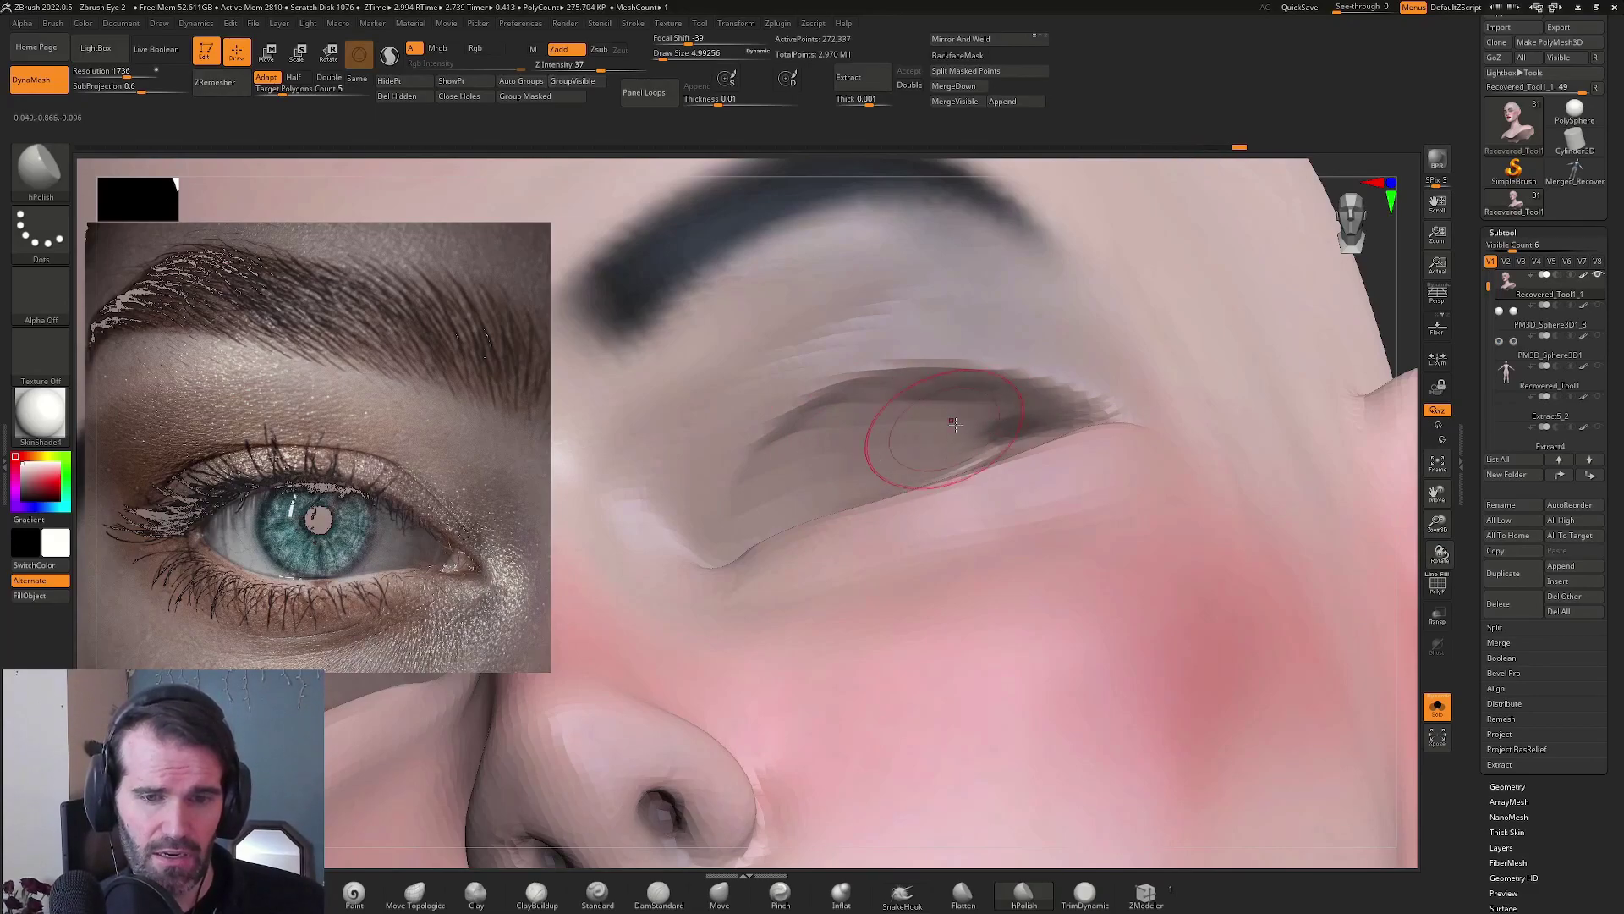
right_click_drag(1322, 324, 986, 446)
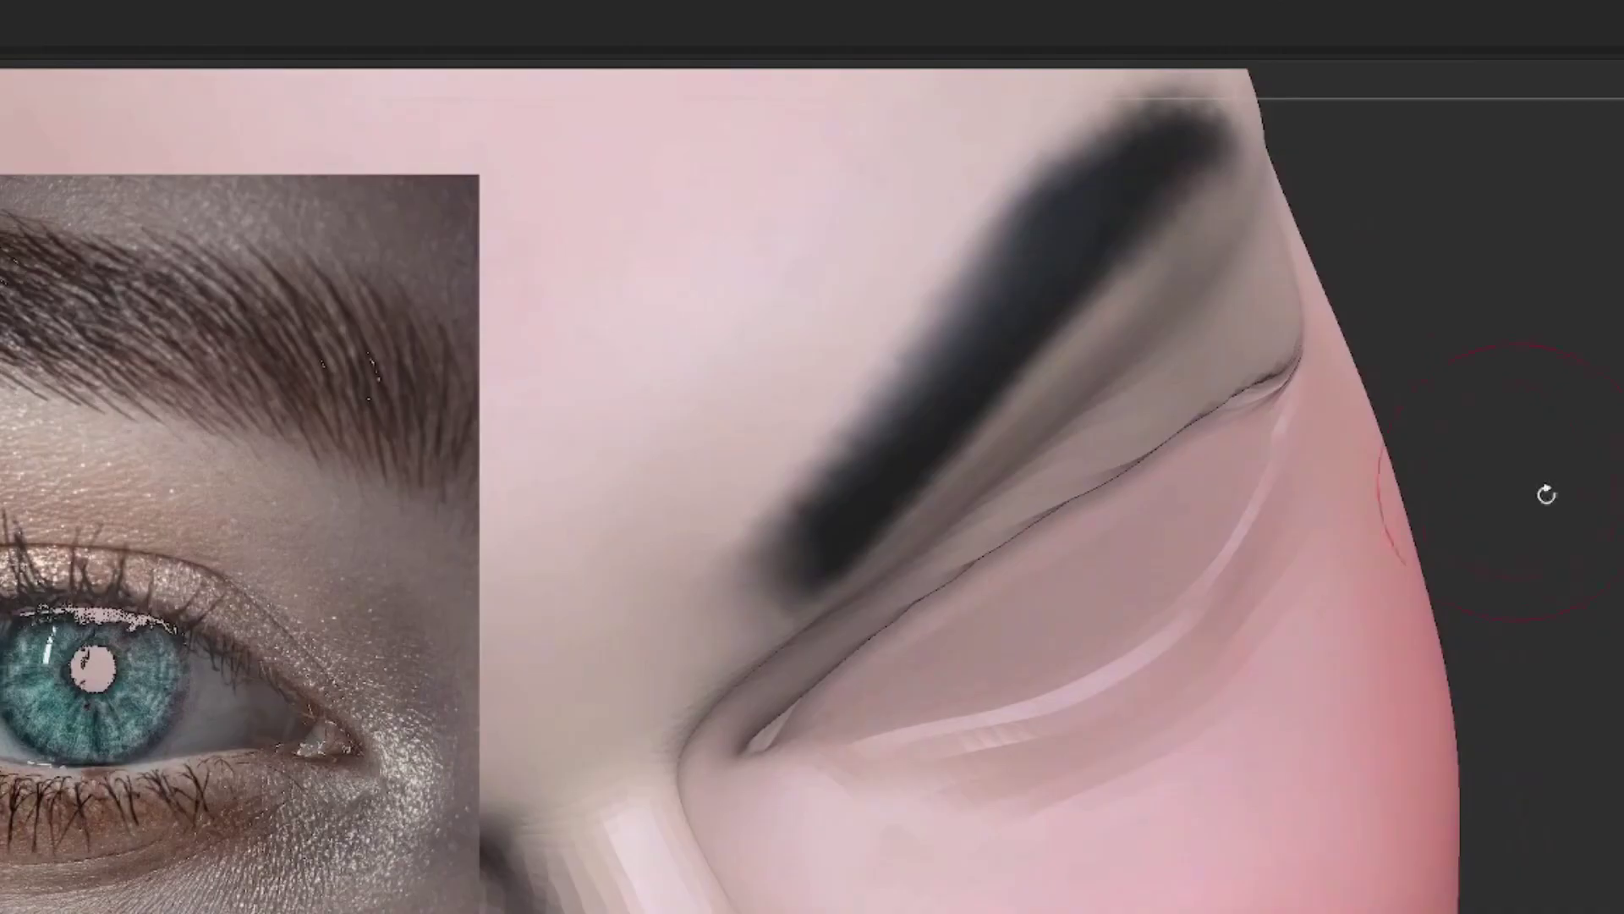
right_click_drag(1195, 412, 879, 591)
key("s")
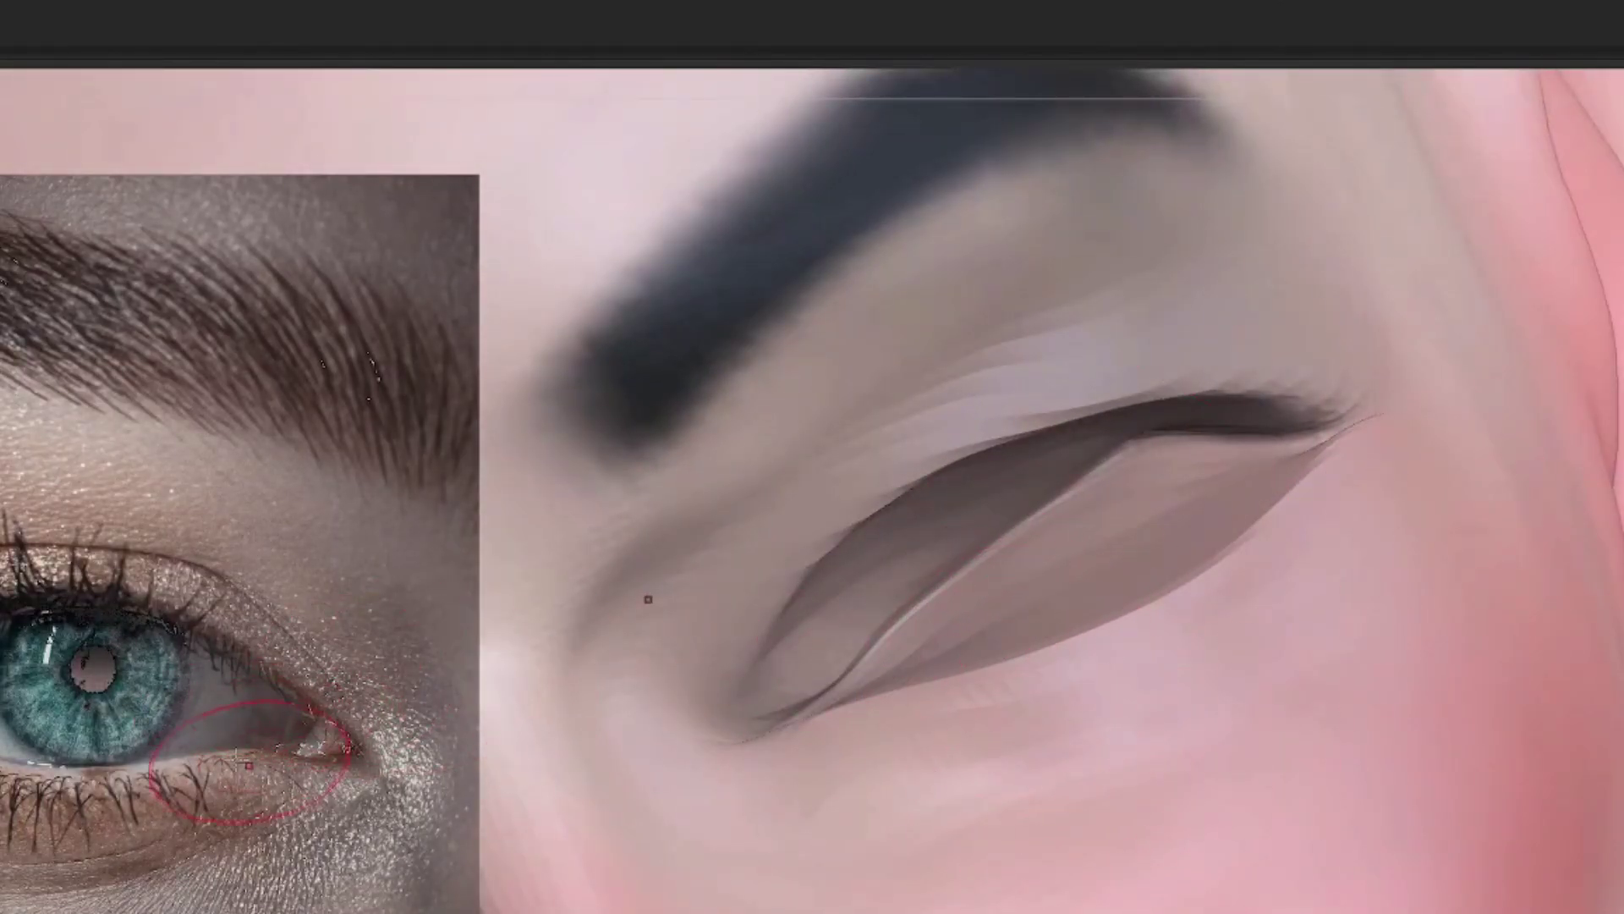
mouse_move(762, 710)
left_mouse_down()
mouse_move(869, 671)
mouse_move(854, 685)
mouse_move(922, 677)
left_mouse_up()
key("s")
mouse_move(888, 669)
left_mouse_down()
mouse_move(905, 677)
mouse_move(818, 641)
mouse_move(758, 713)
left_mouse_up()
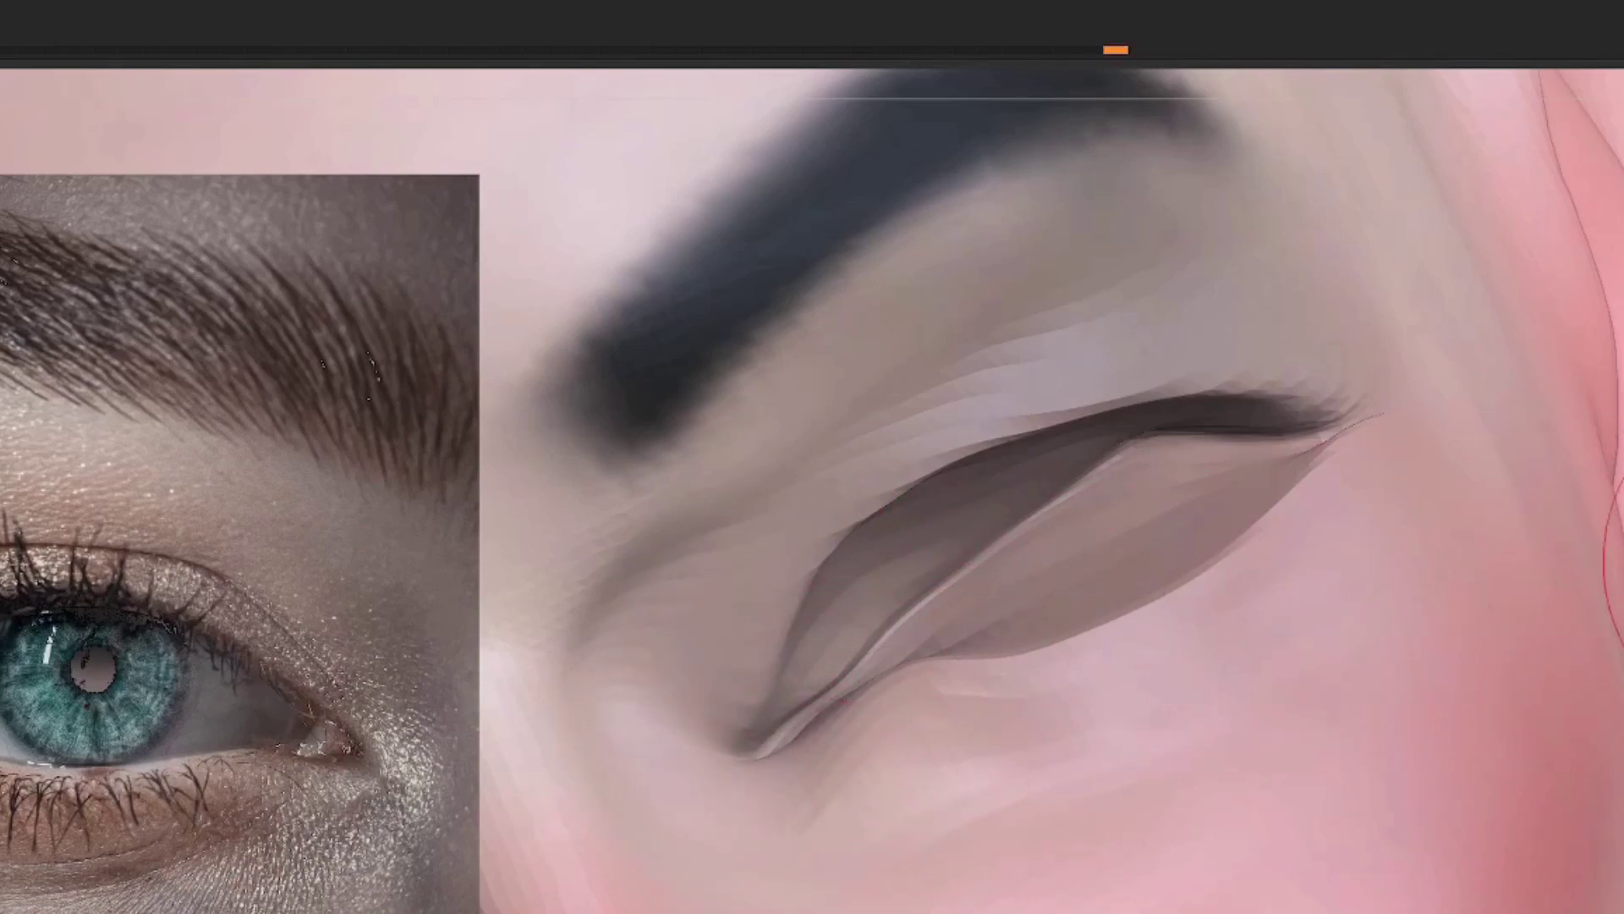
Mask the brow and upper eyelid and pull the lower eyelid snugly against the eyeball with the Move brush in profile
right_click_drag(1227, 634, 1099, 593)
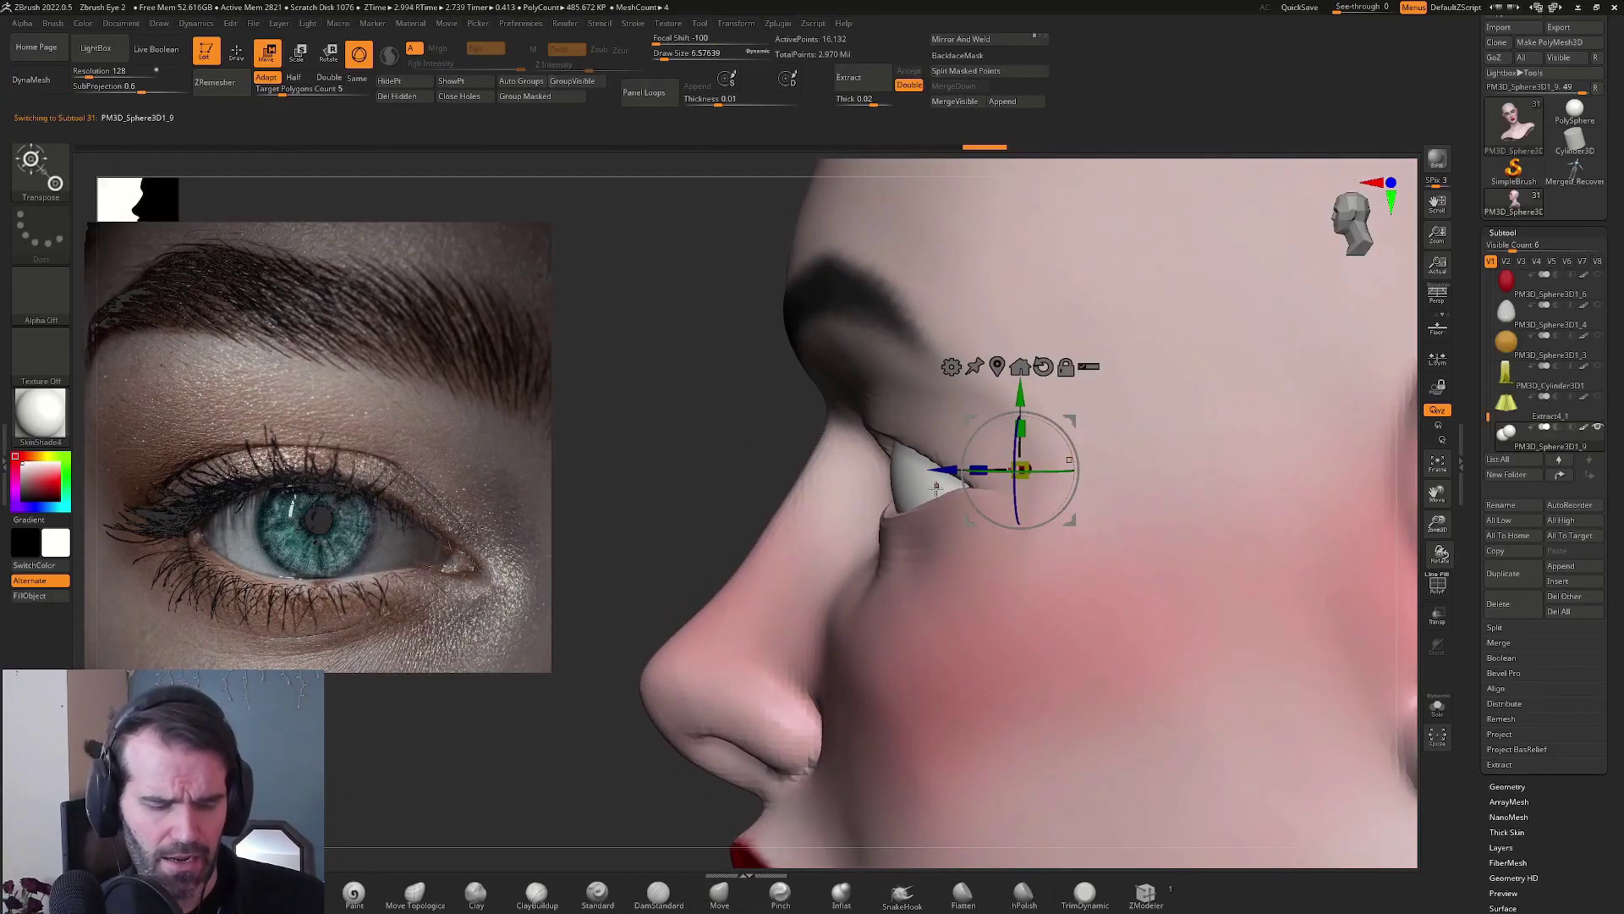
key("q")
right_click_drag(688, 465, 629, 341)
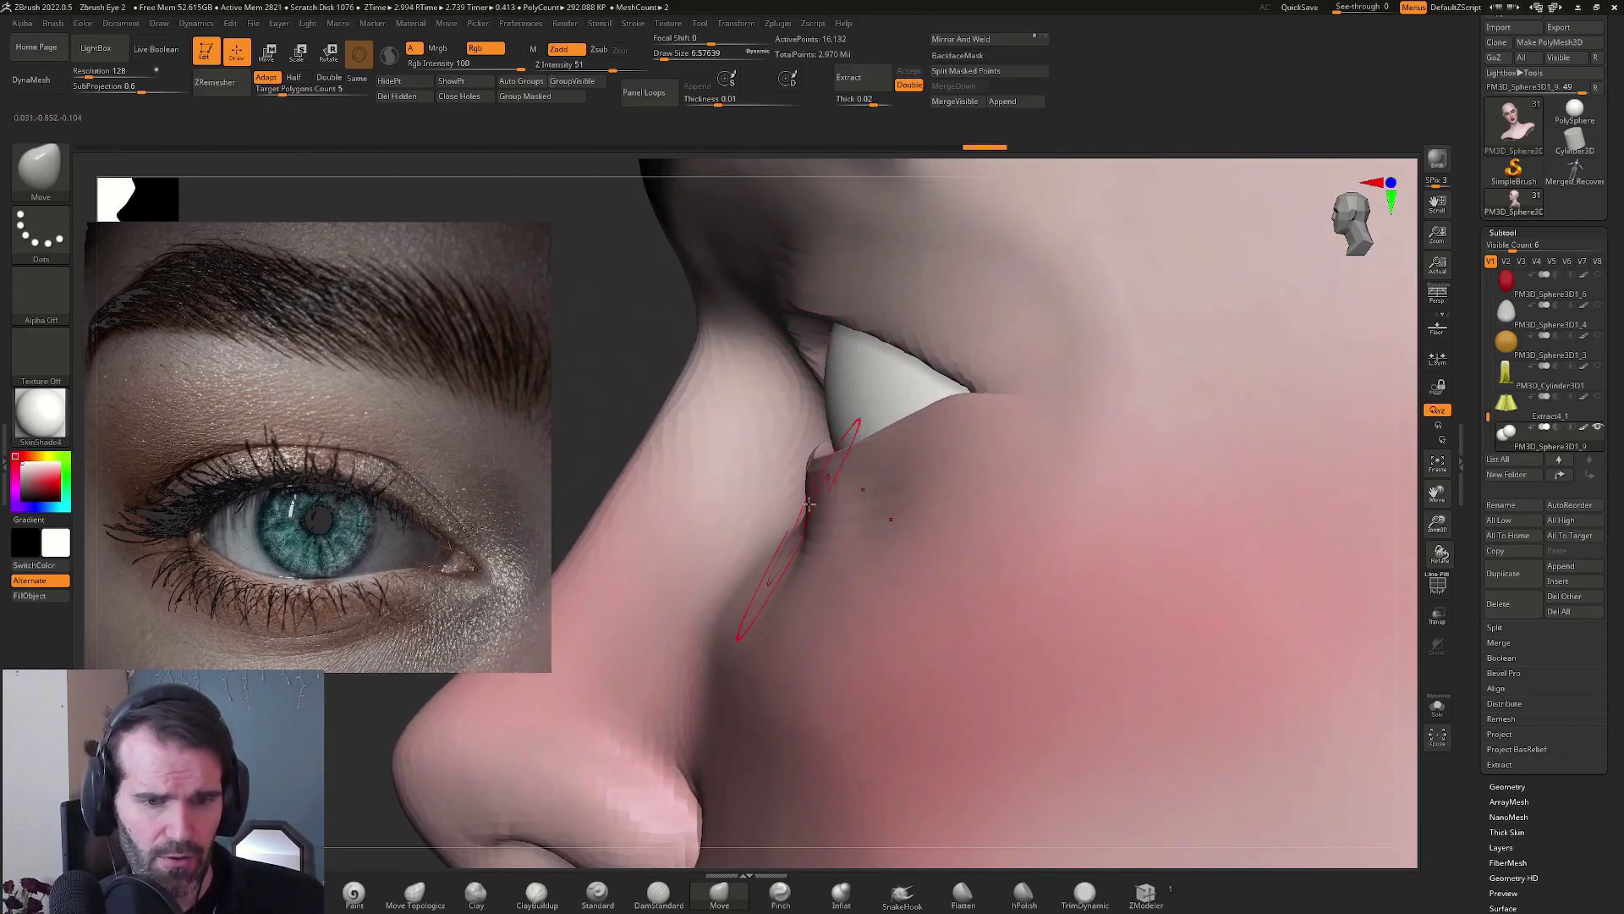
key("s")
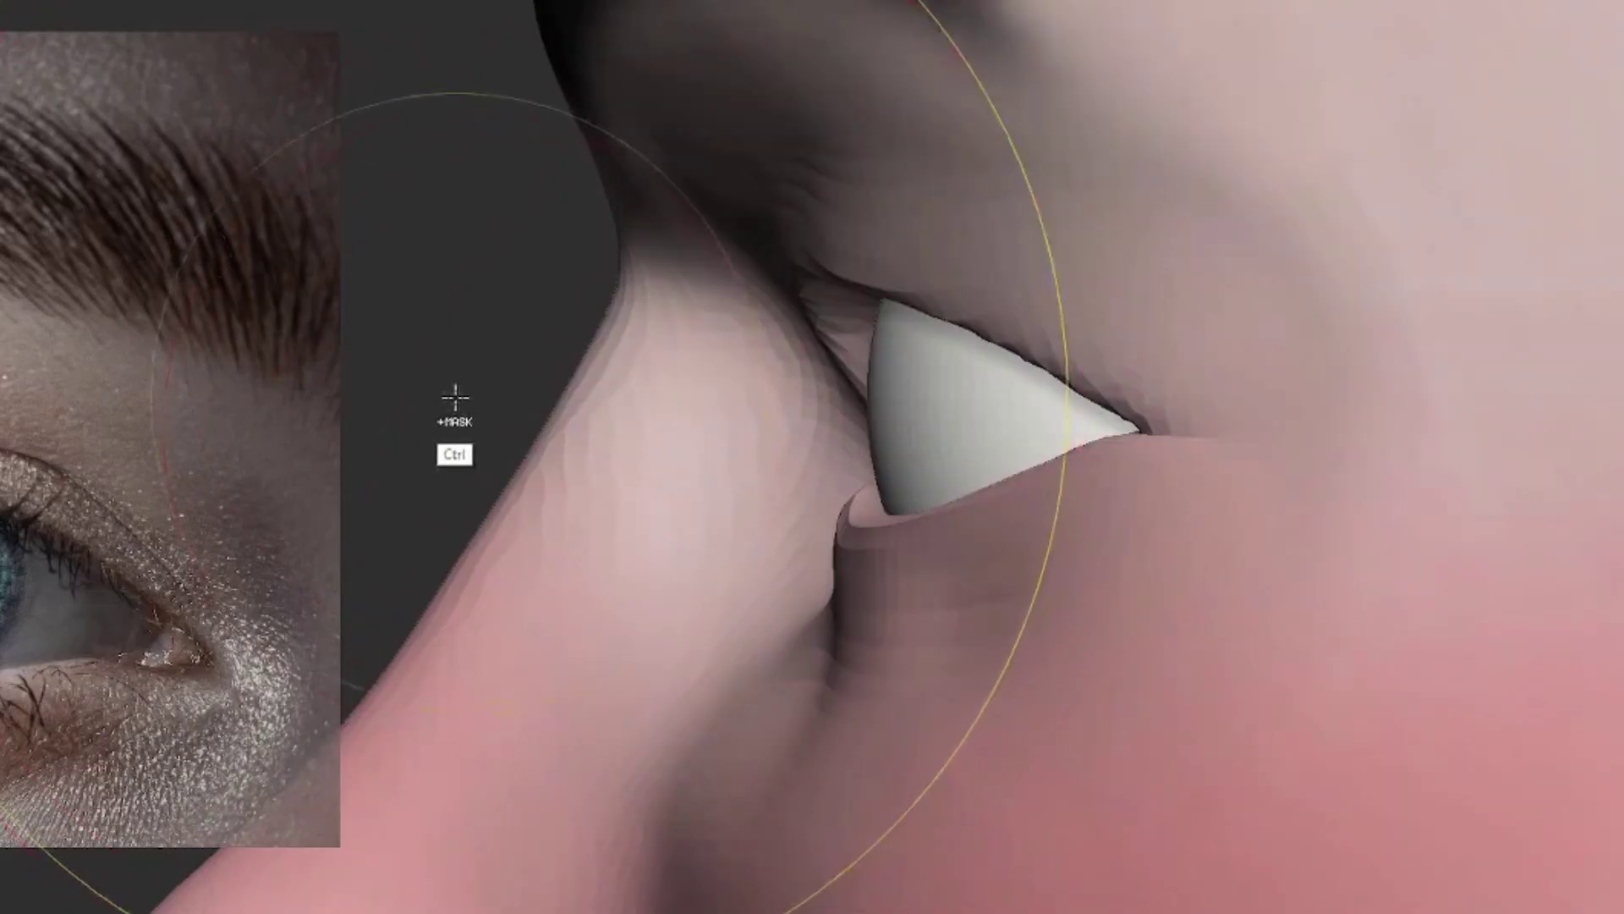
left_click_drag(593, 372, 1020, 392, "ctrl+shift")
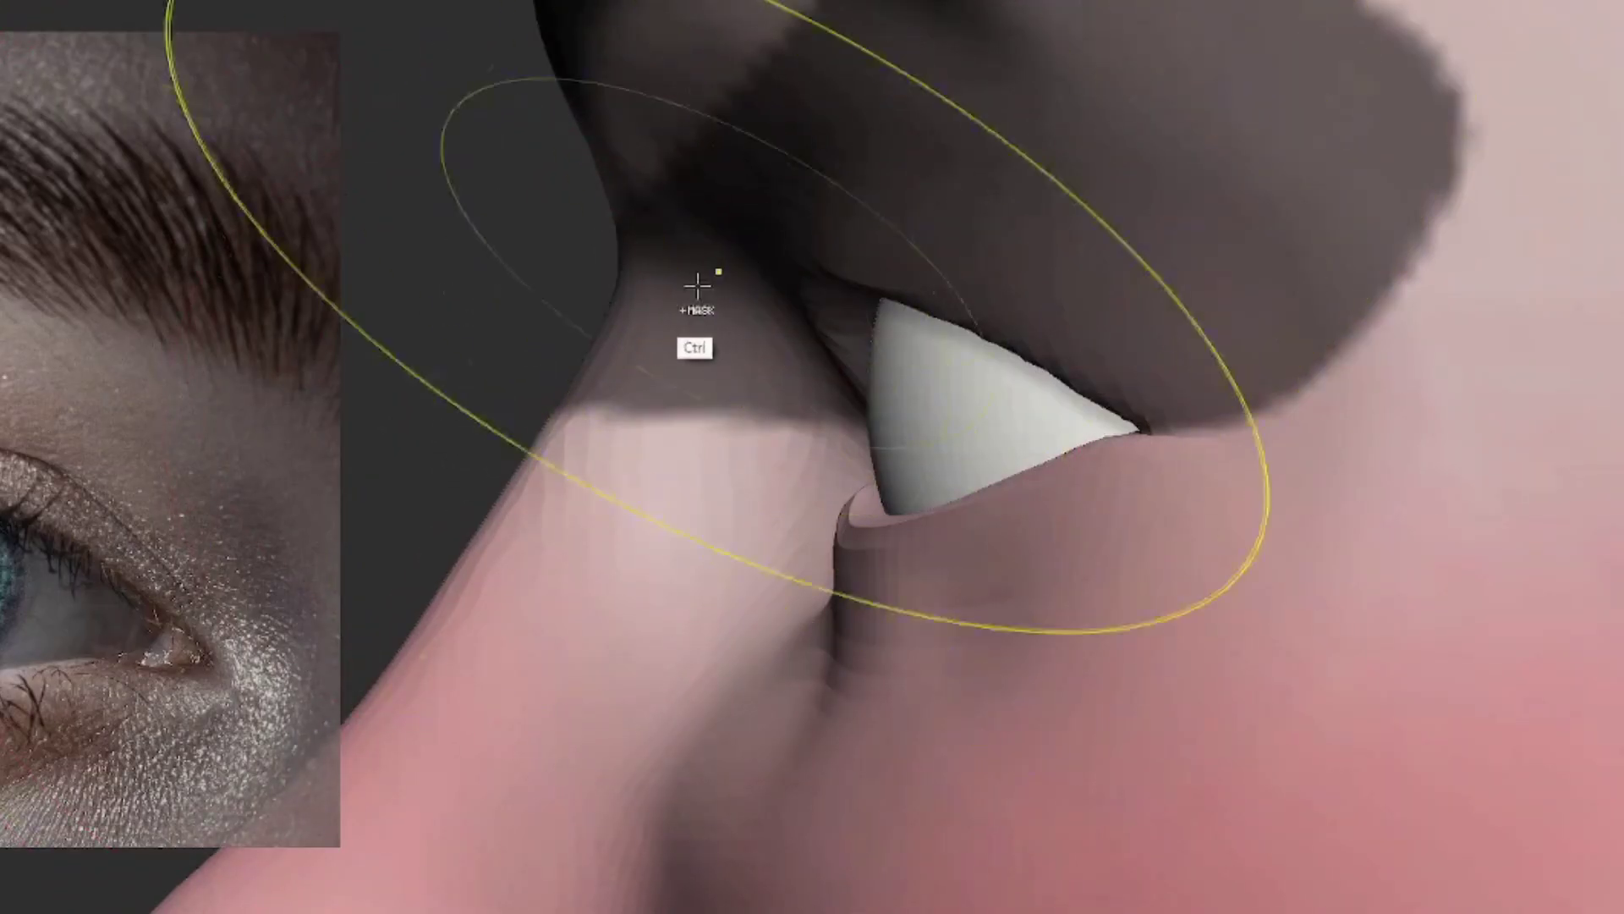
left_click_drag(1117, 451, 1095, 465)
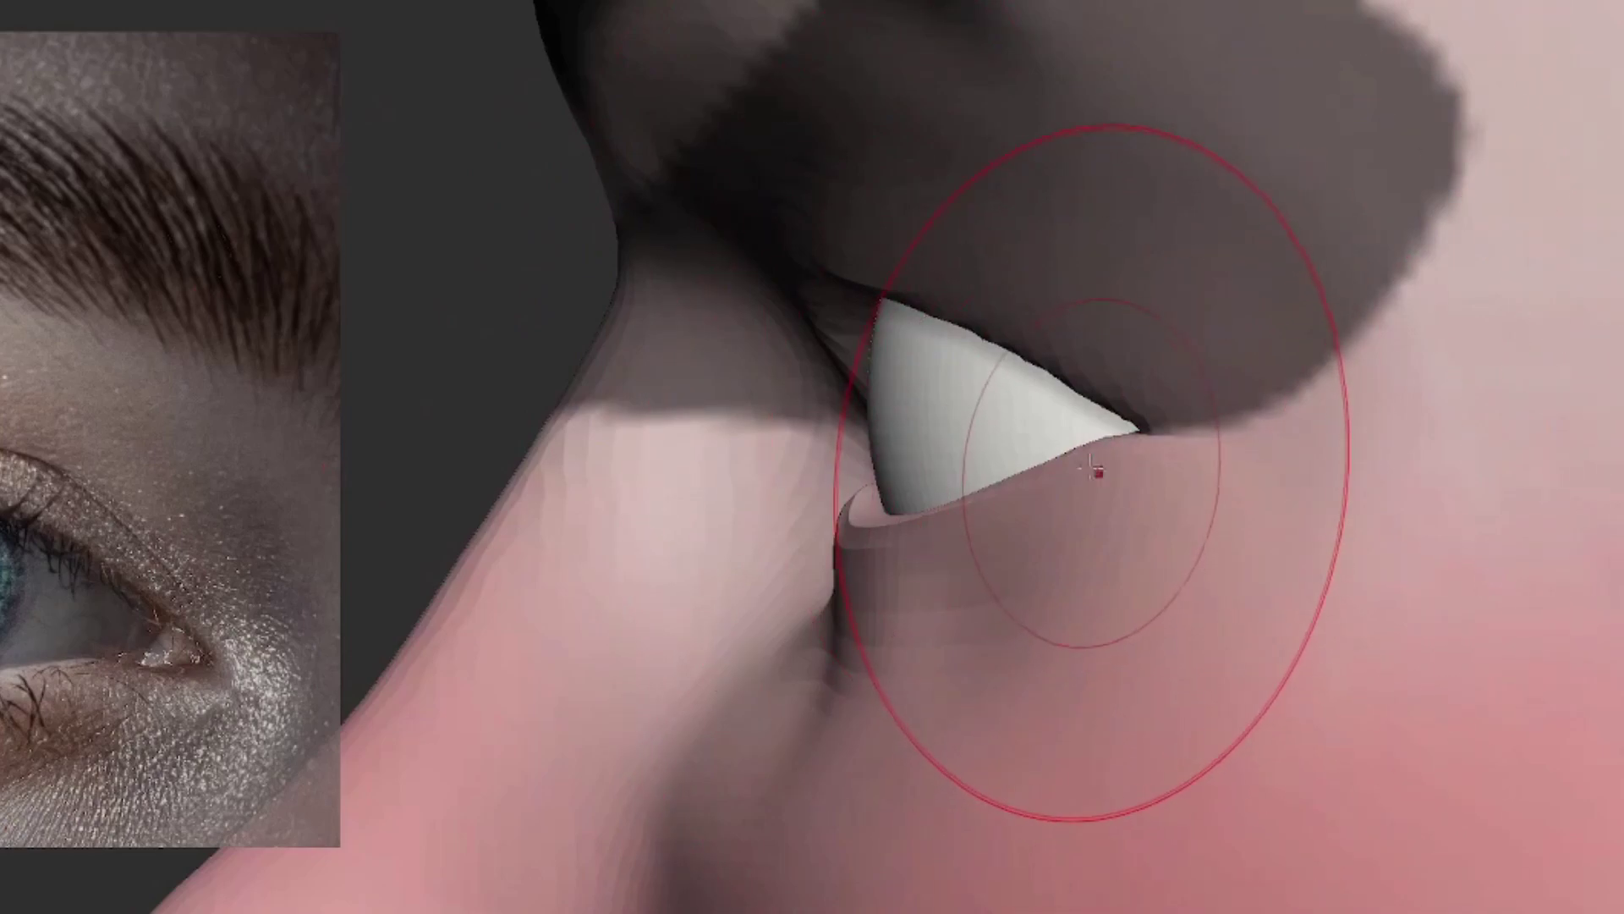
left_click_drag(516, 474, 460, 473)
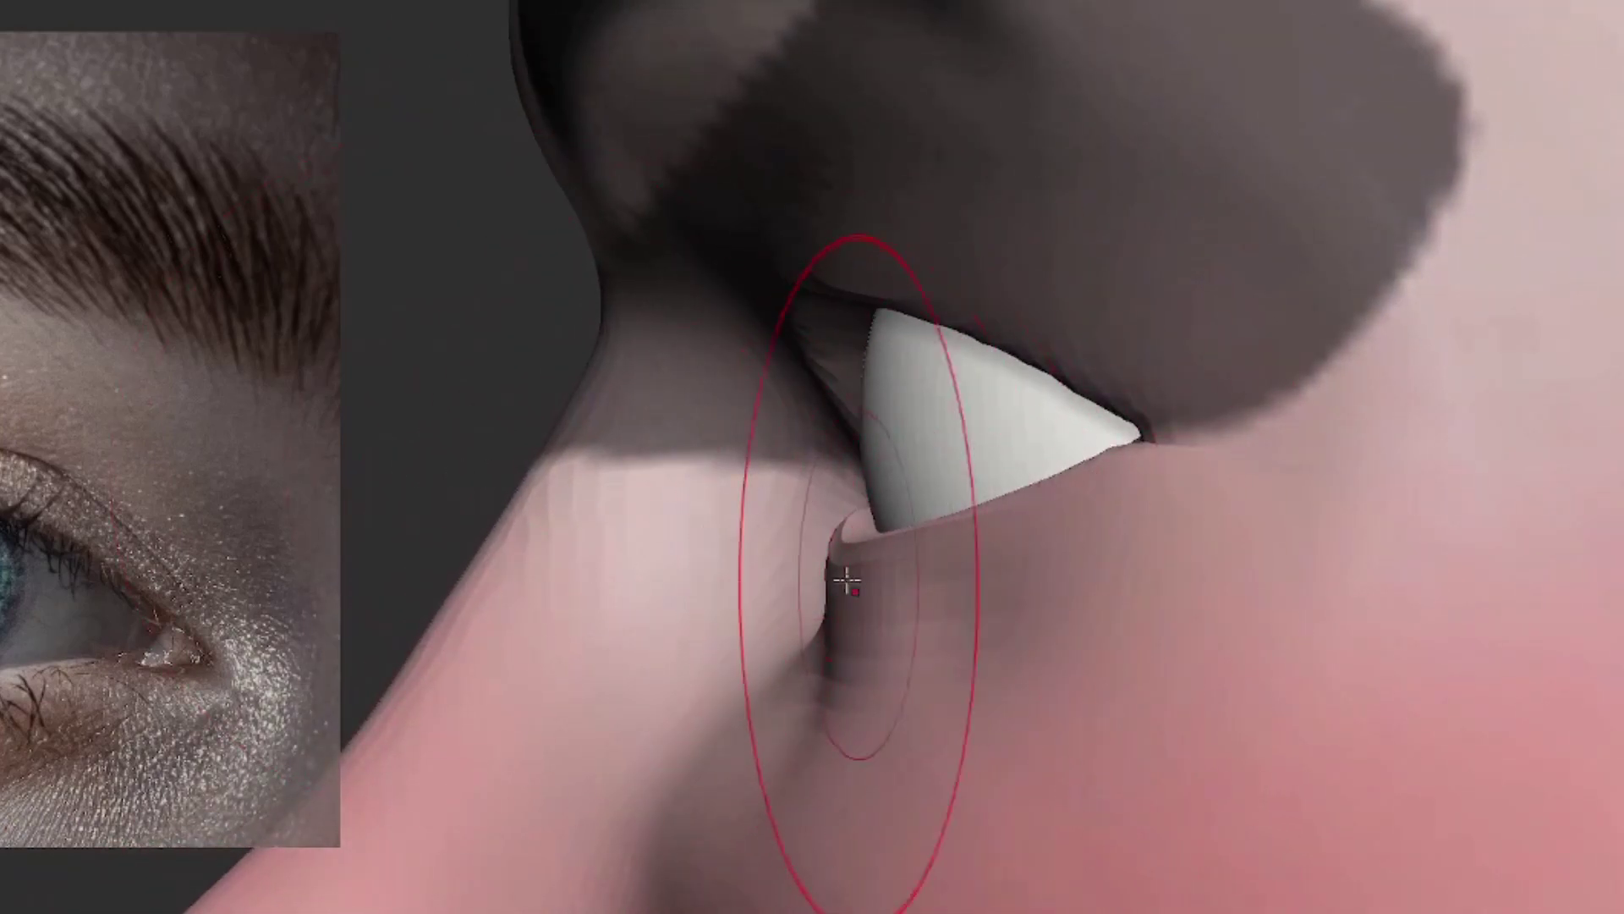
left_click_drag(834, 524, 855, 575)
Invert the mask, fit the upper eyelid around the eyeball with the Move brush at draw size about 18.5, and clear the mask
left_click_drag(489, 519, 1314, 442)
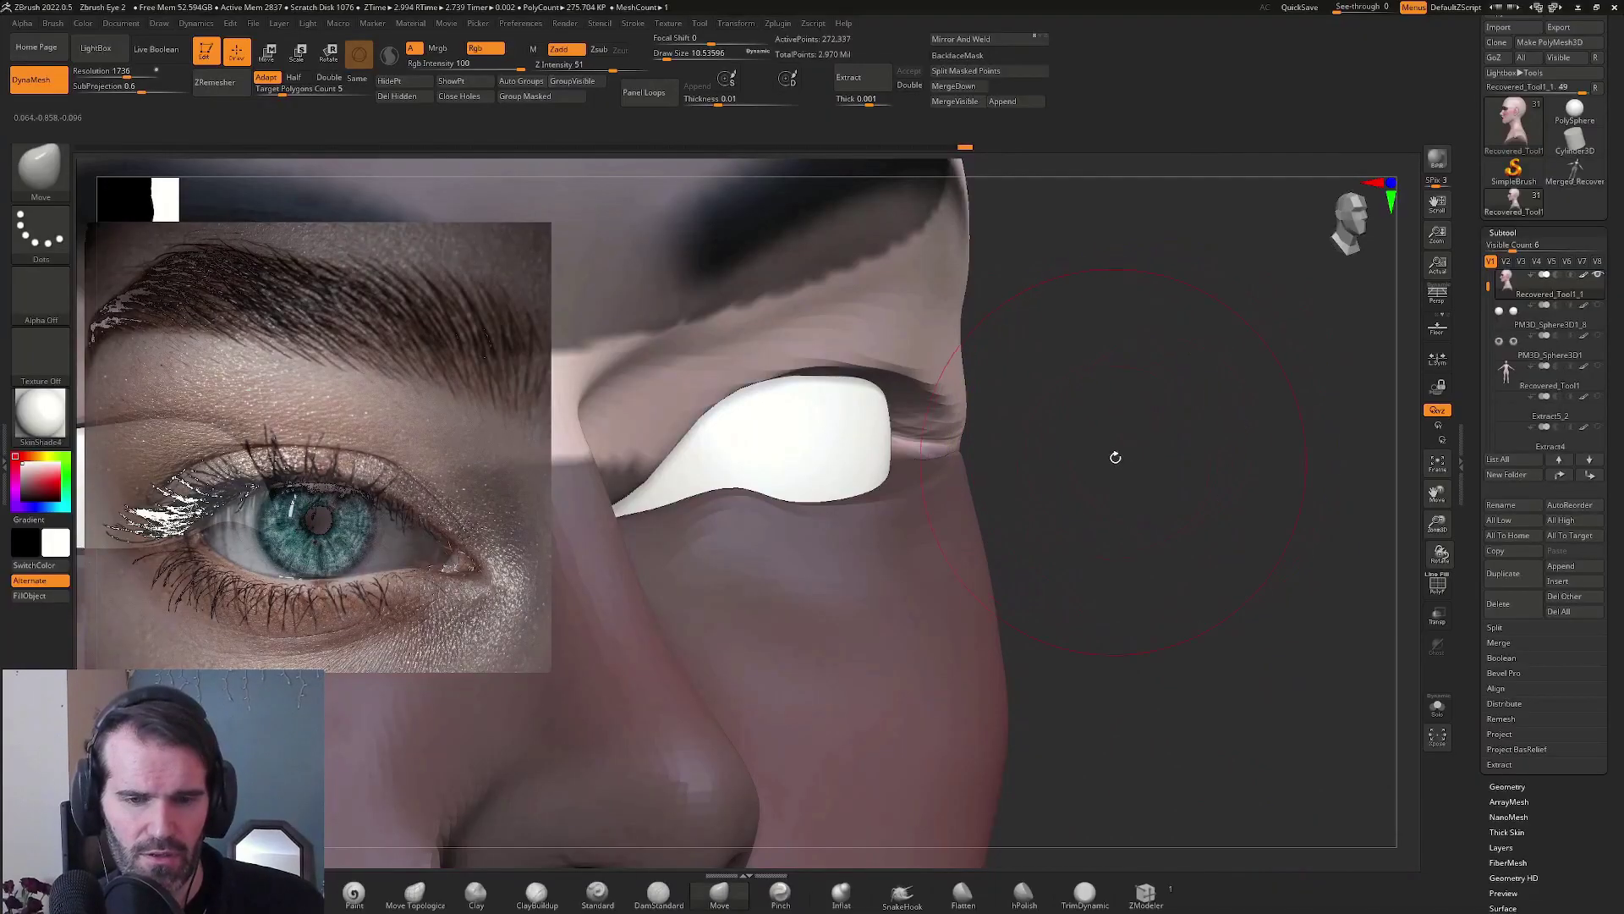
left_click_drag(1115, 457, 961, 308)
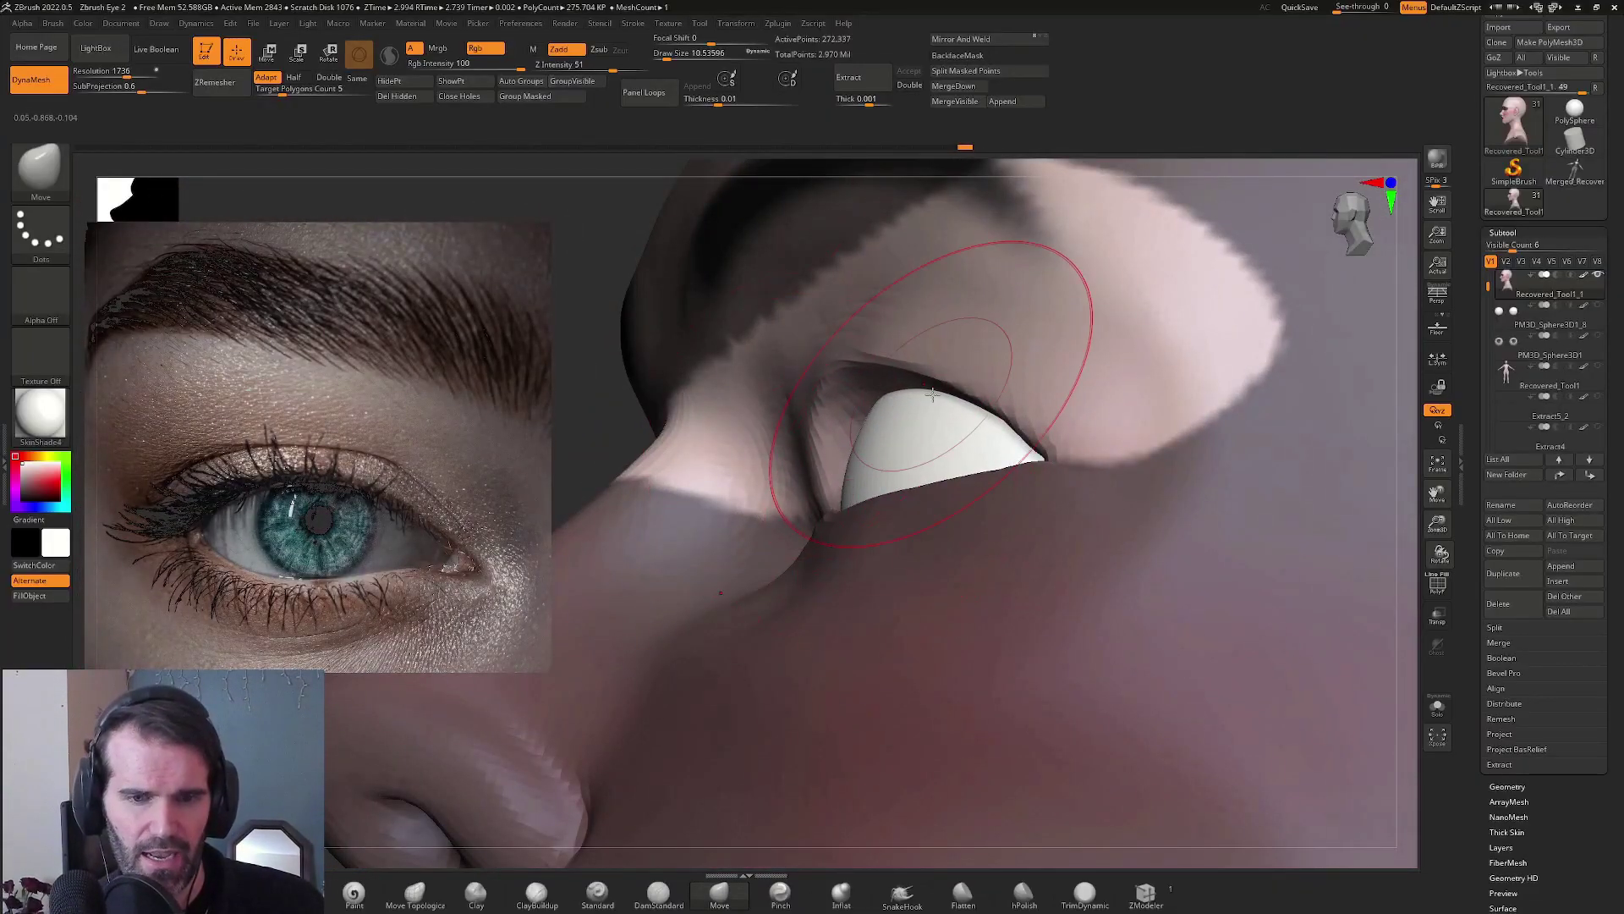
left_click_drag(592, 355, 634, 410)
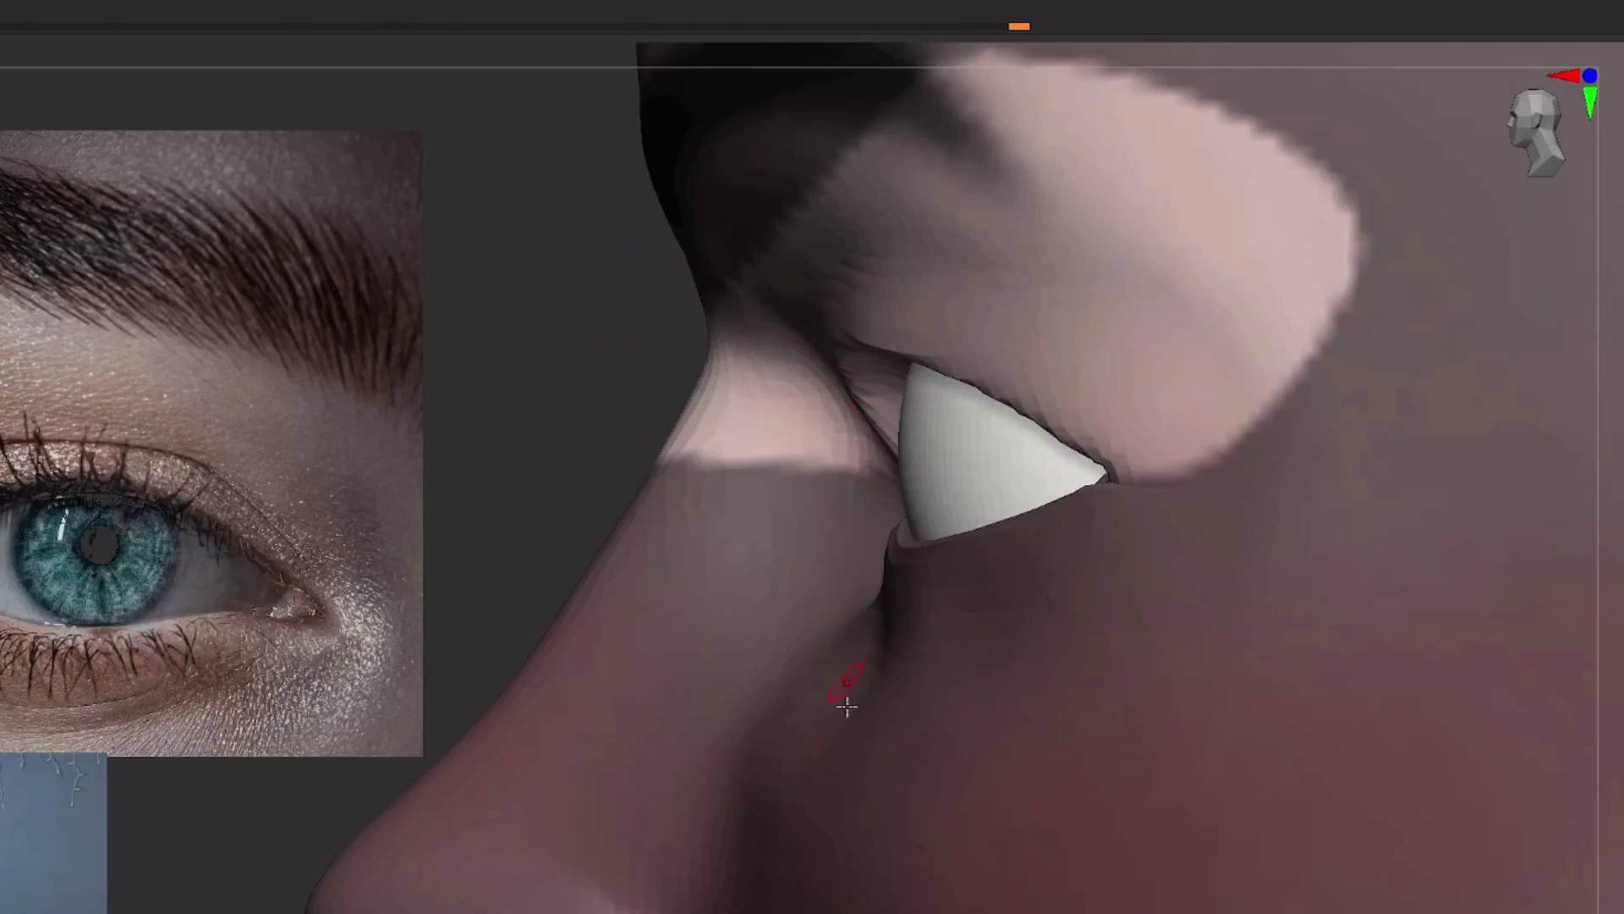
left_click(539, 462, "ctrl")
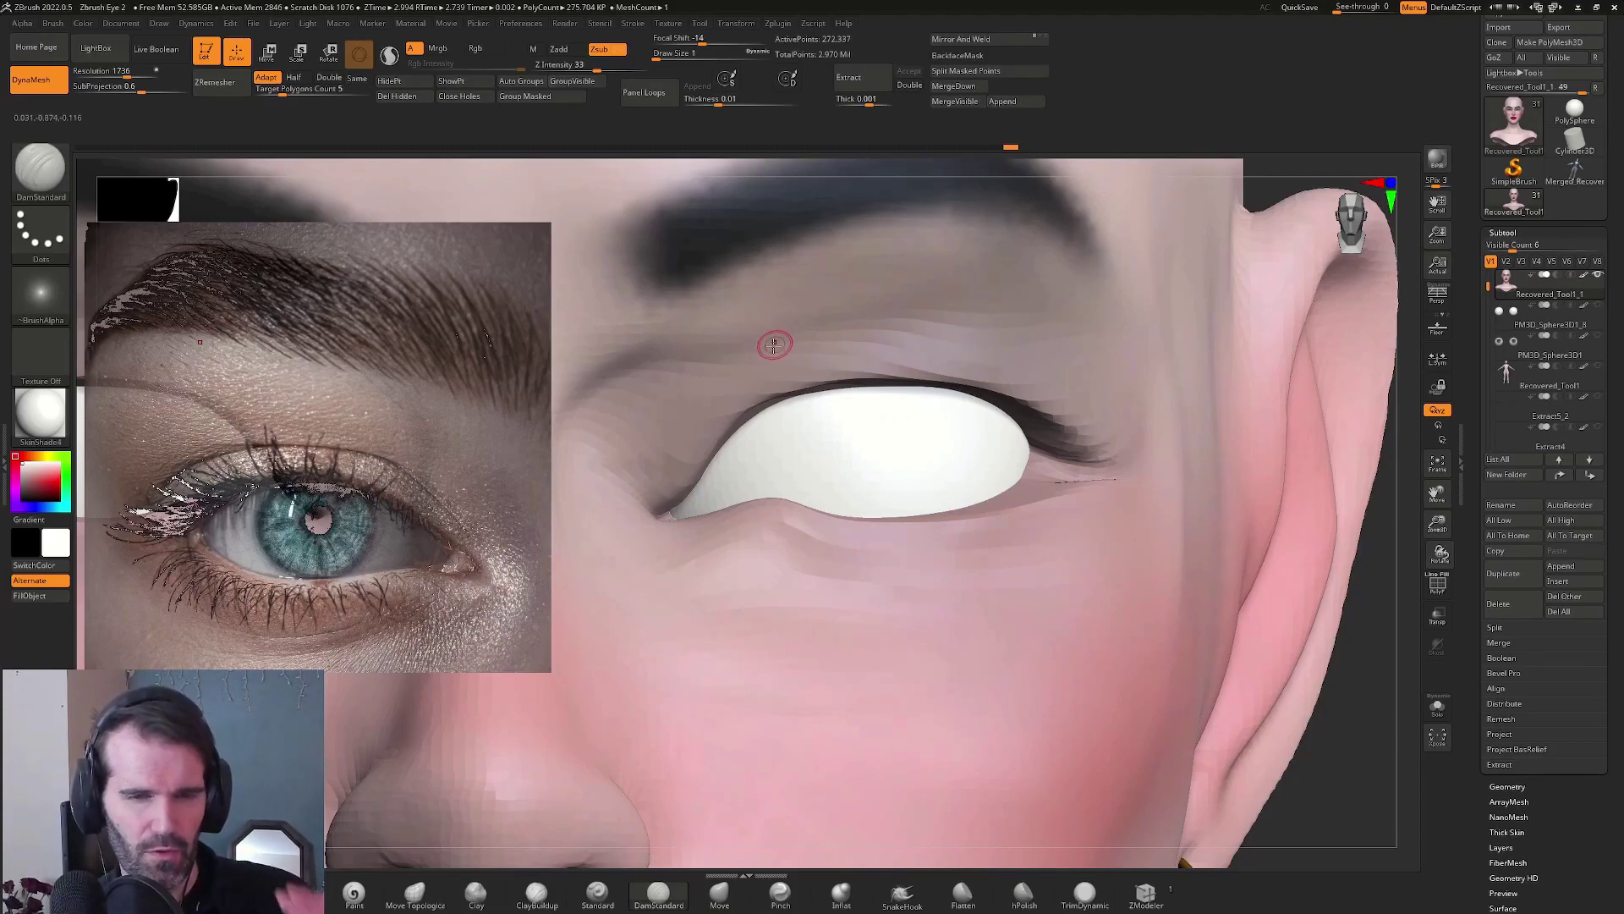
Carve the upper eyelid crease from the inner to past the outer eye corner with DamStandard at draw size about 2.6, smoothing its end
key("bracketright")
right_click_drag(899, 544, 459, 531, "alt")
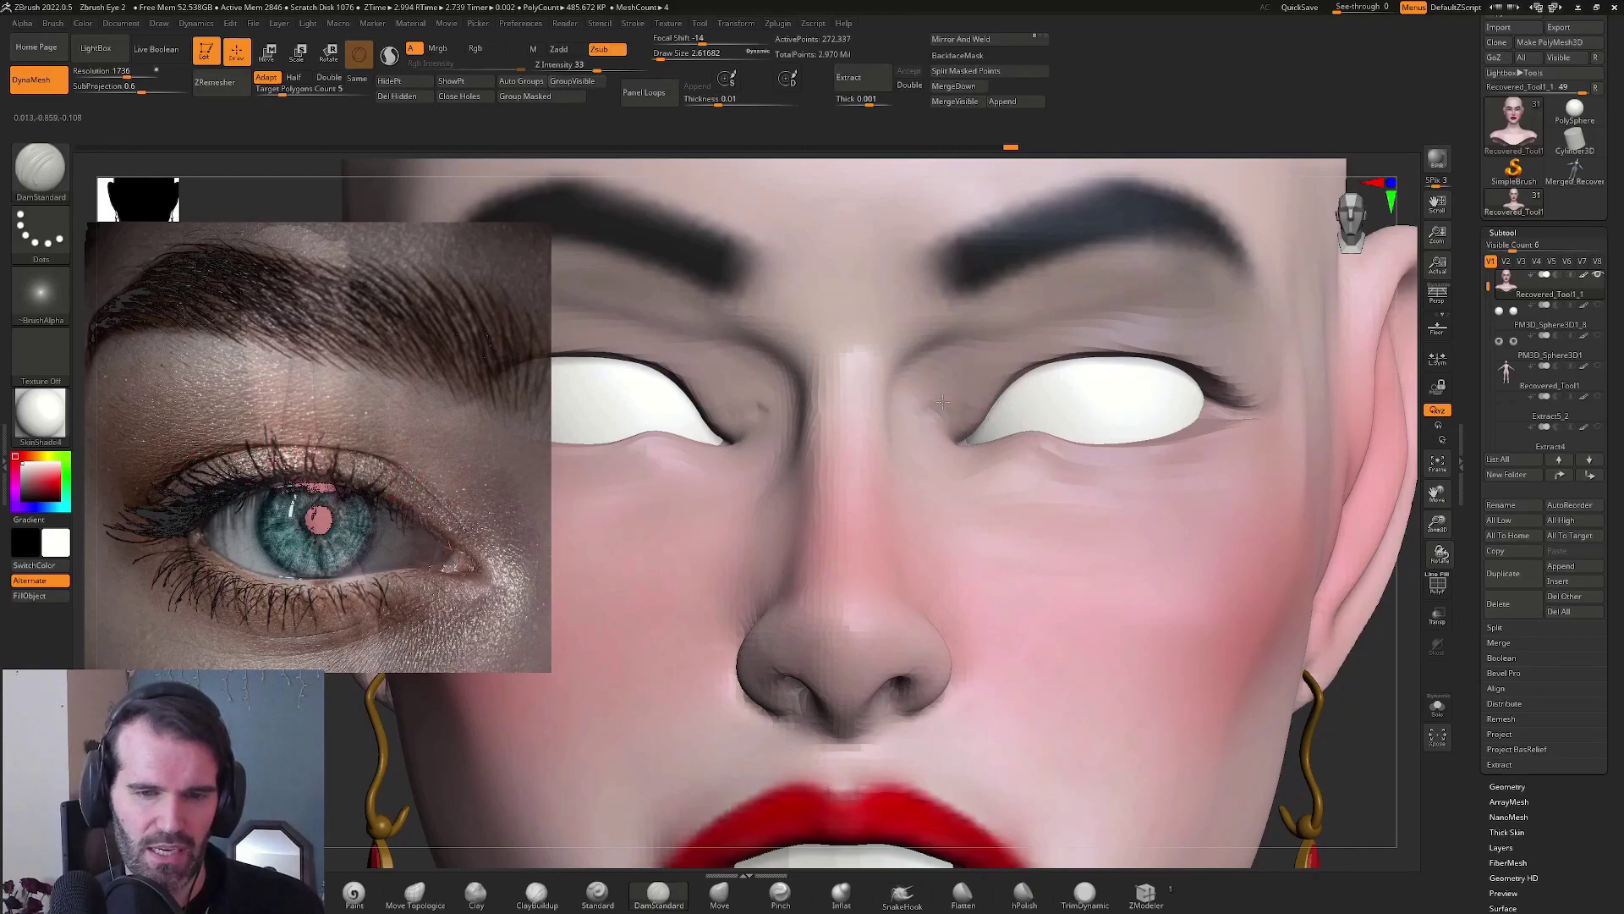
mouse_move(956, 377)
left_mouse_down()
mouse_move(1014, 328)
mouse_move(978, 353)
mouse_move(1071, 309)
mouse_move(1002, 340)
mouse_move(1138, 311)
left_mouse_up()
right_click_drag(1407, 432, 1186, 403)
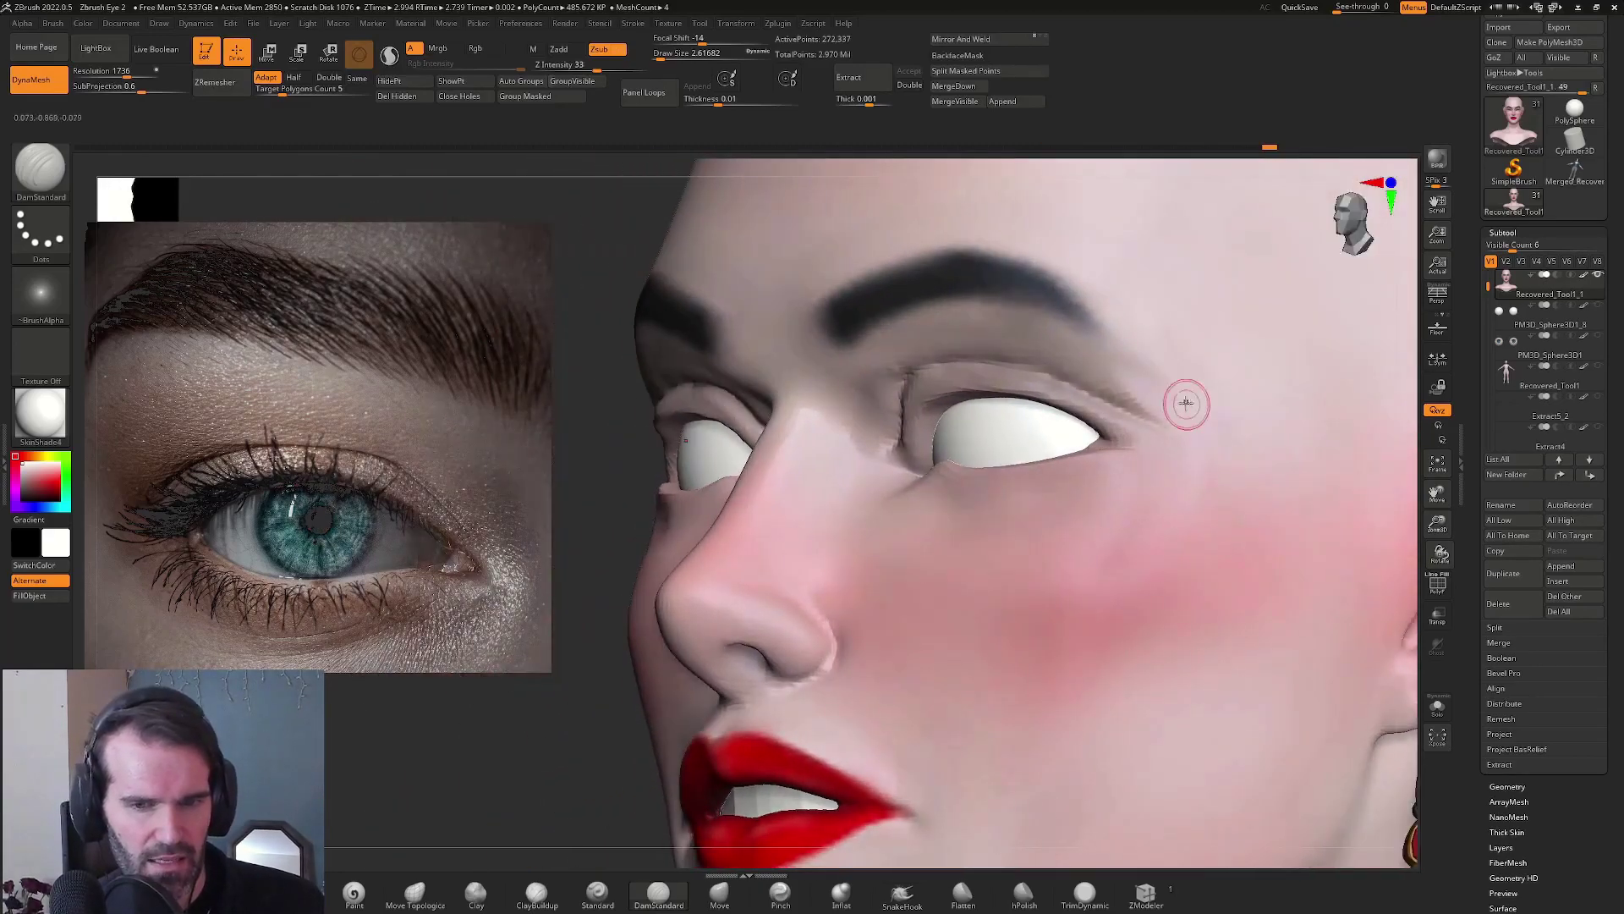
key("shift")
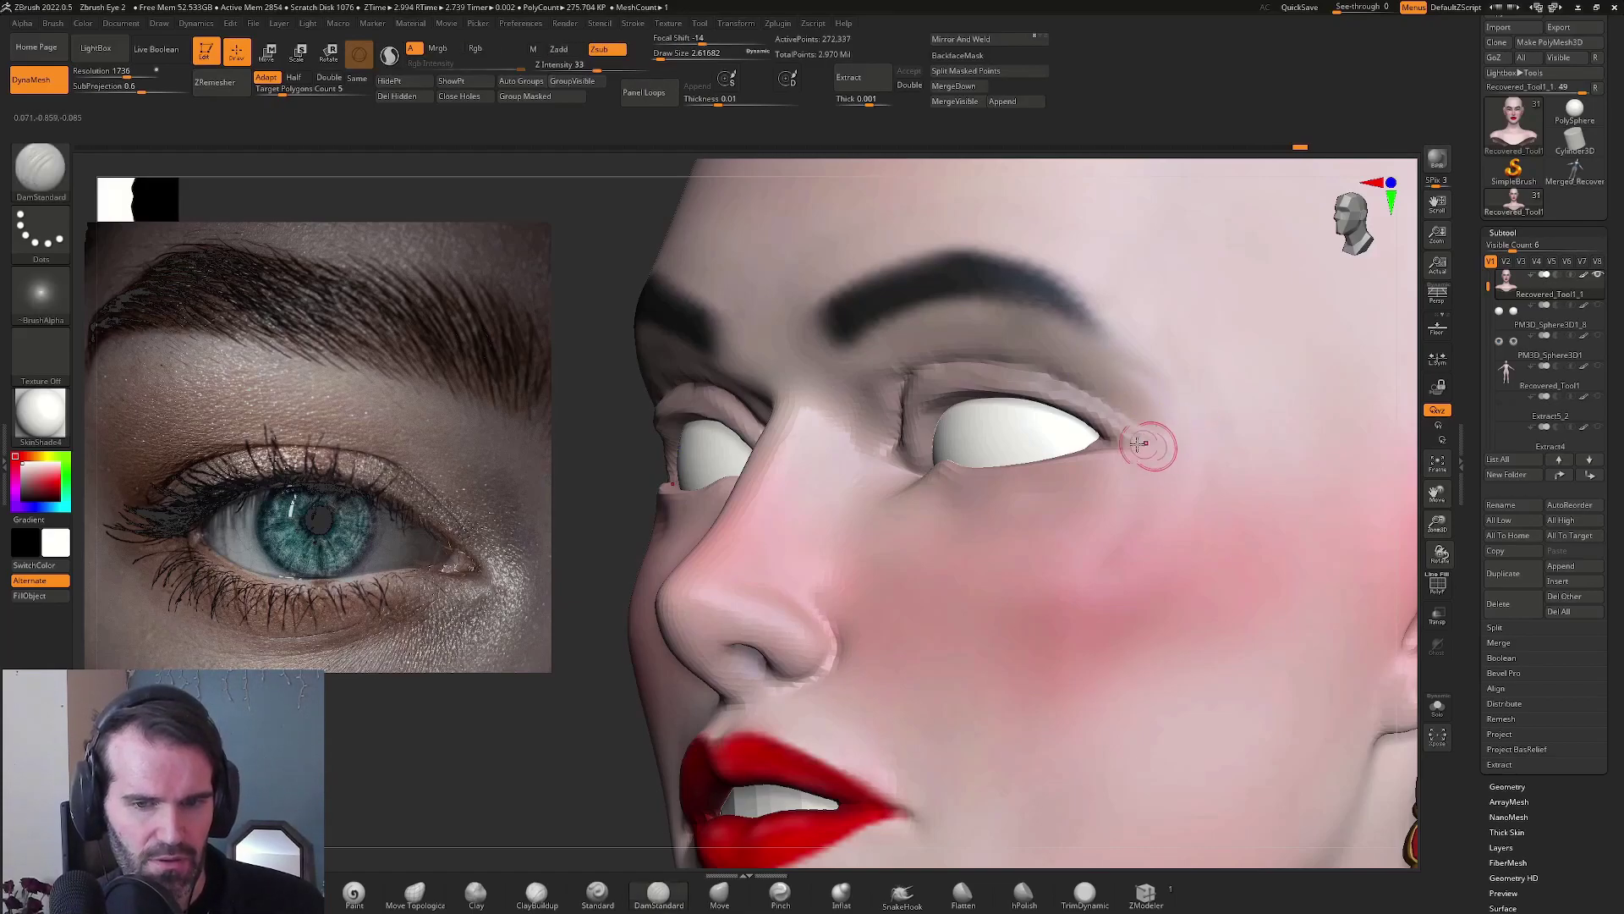
Try to carve and smooth a crease beneath the outer half of the lower eyelid
right_click_drag(1080, 469, 1087, 471)
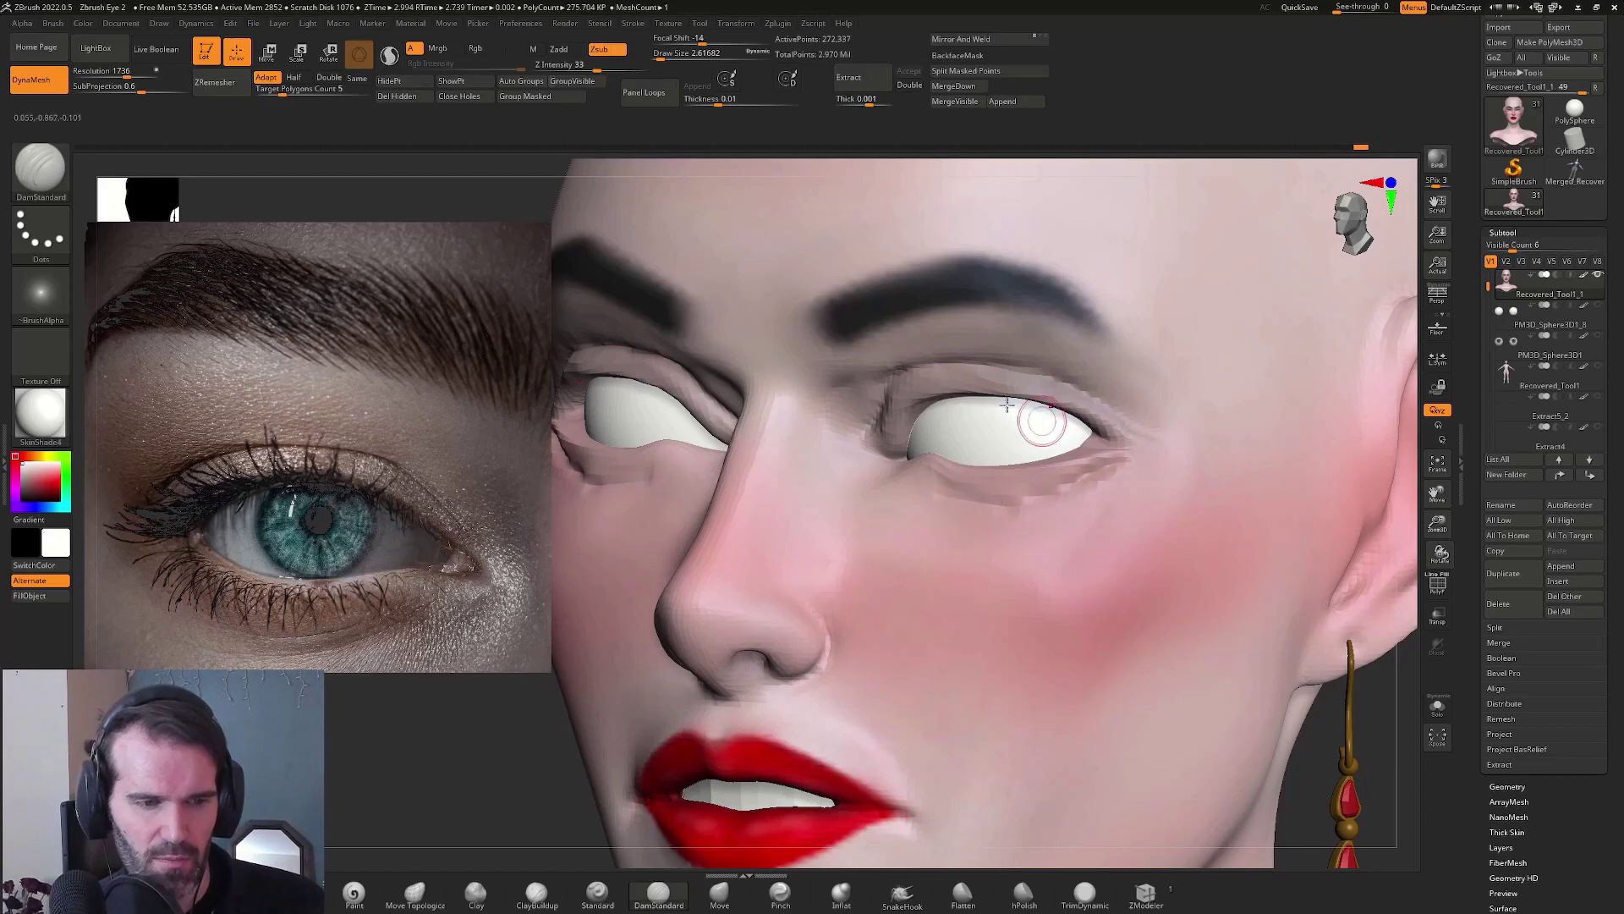
key("f")
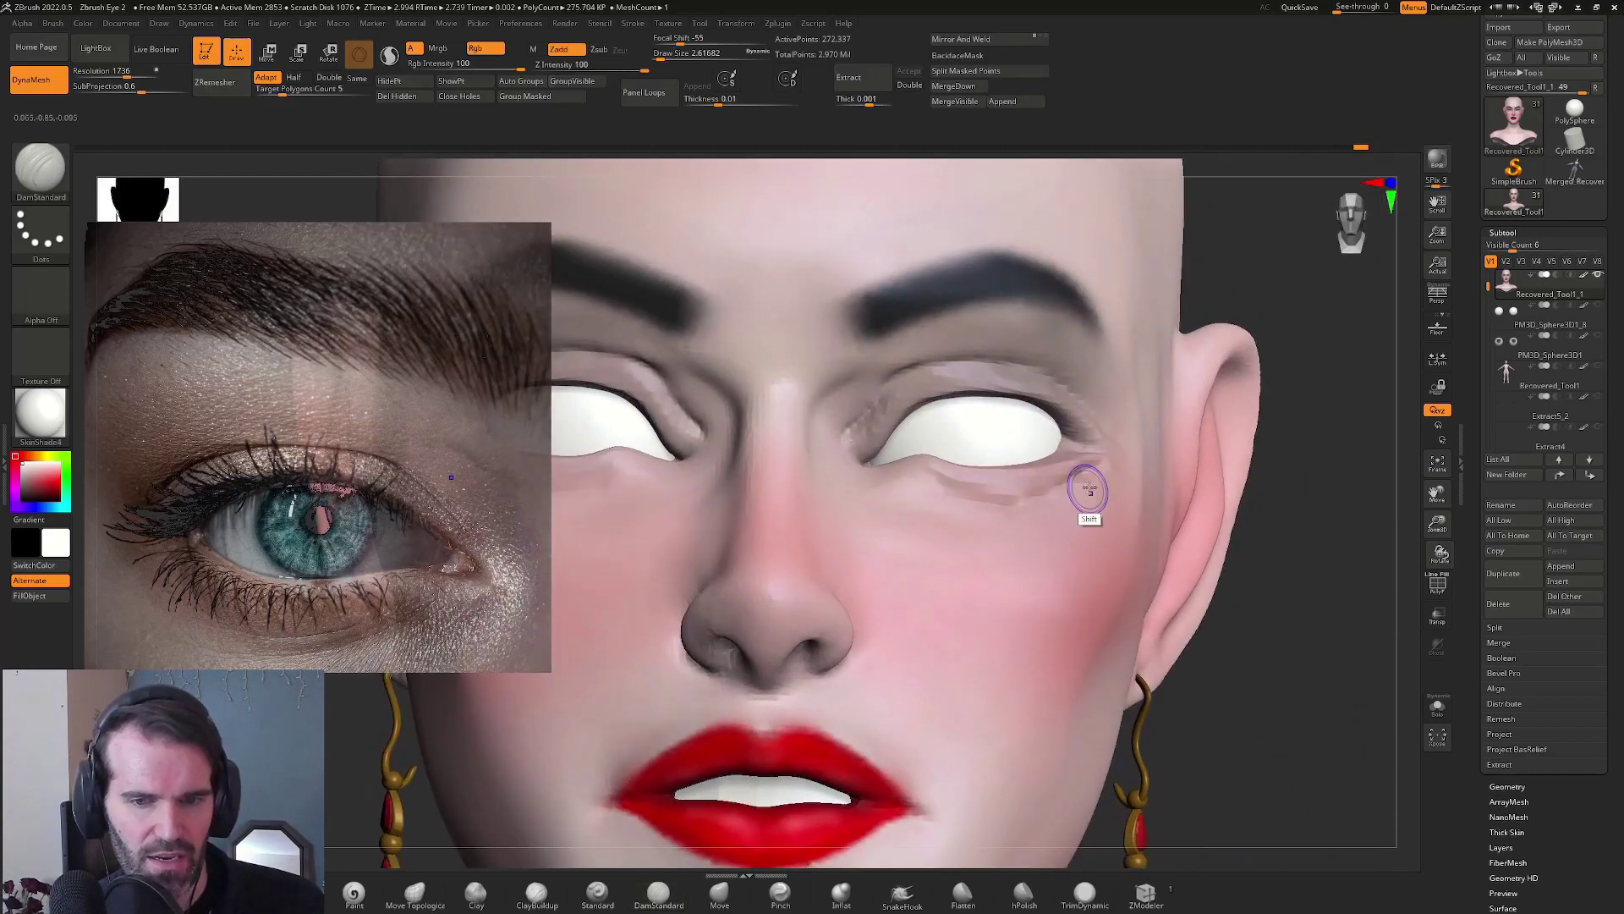
right_click_drag(1033, 507, 1087, 406, "alt")
key("ctrl+z")
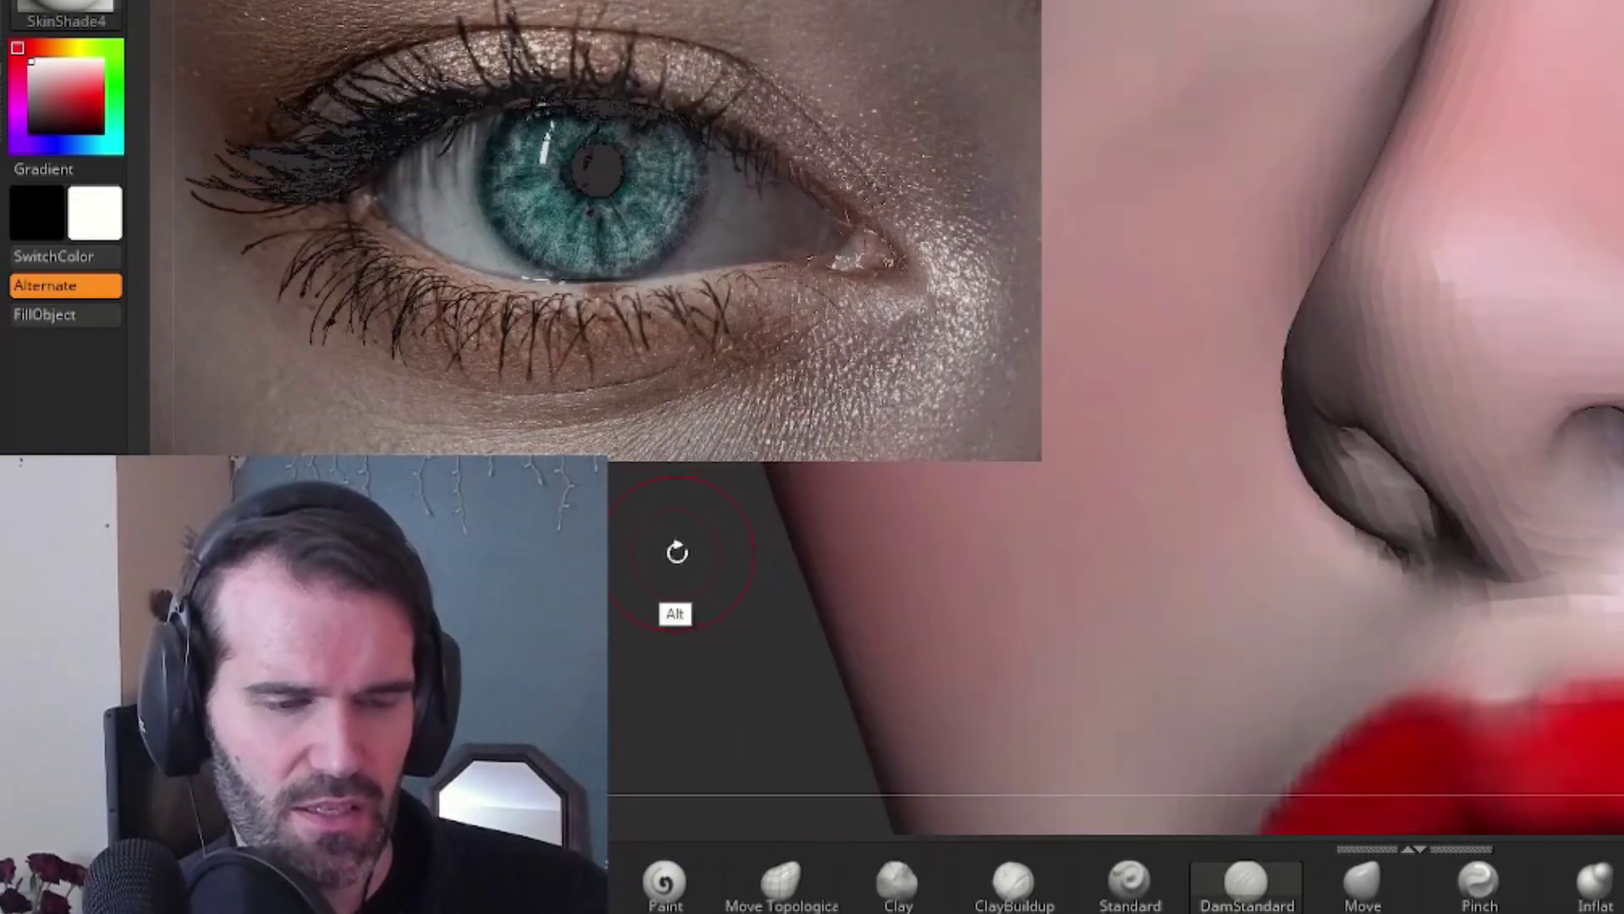
Carve the under-eye crease running from the inner eye corner down toward the cheek with DamStandard, and soften it with smoothing
right_click_drag(360, 720, 348, 736)
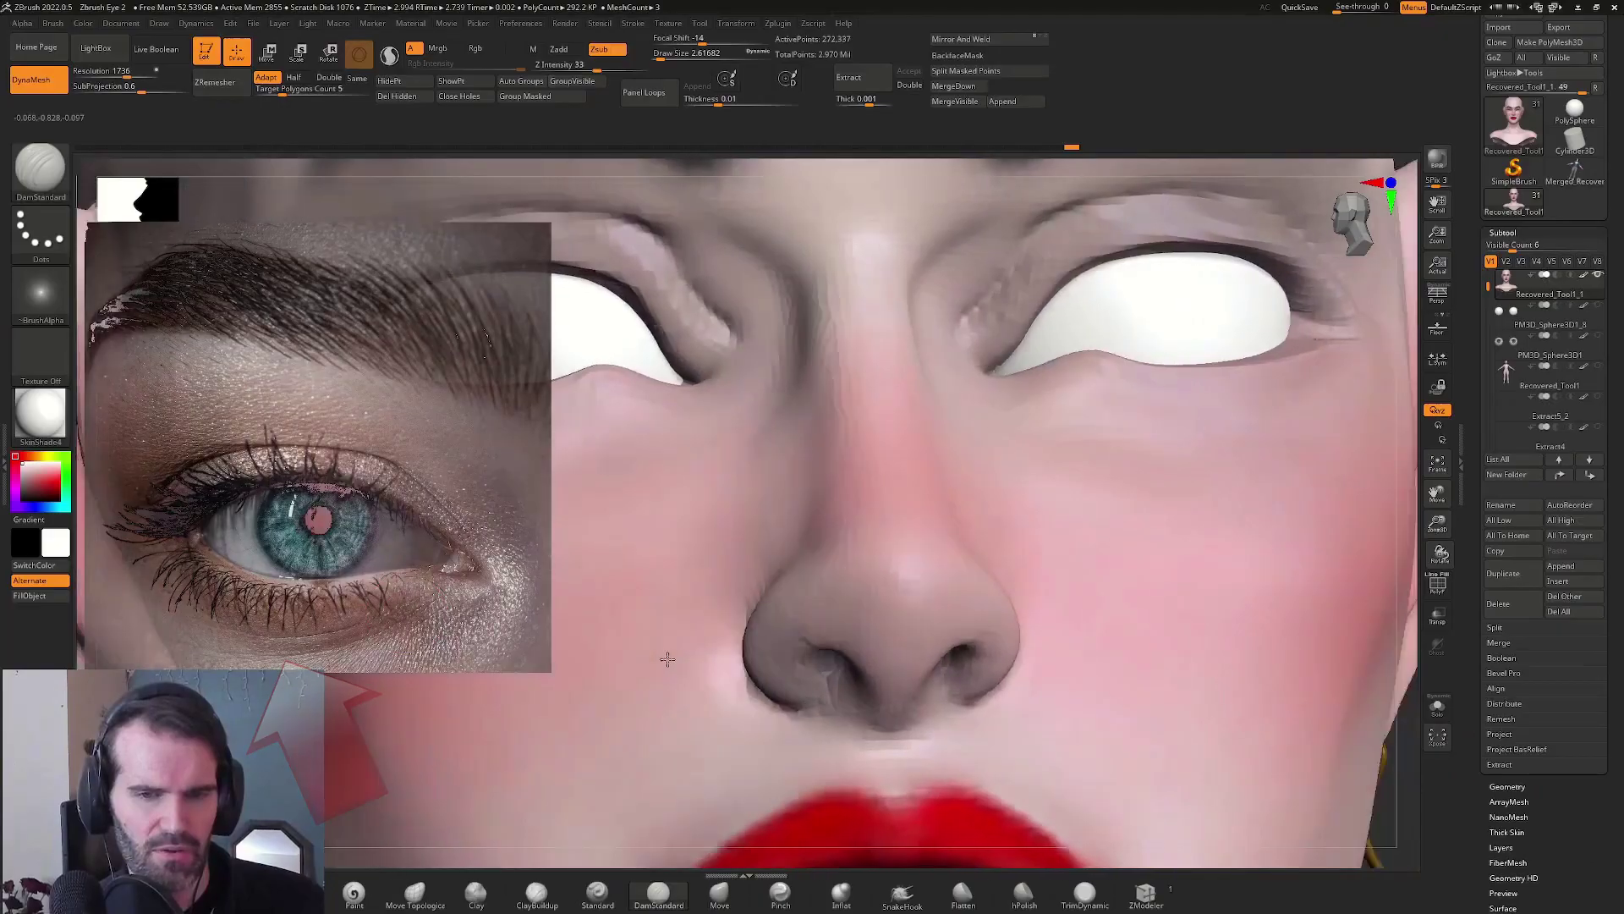
scroll(1144, 364, "up", 3)
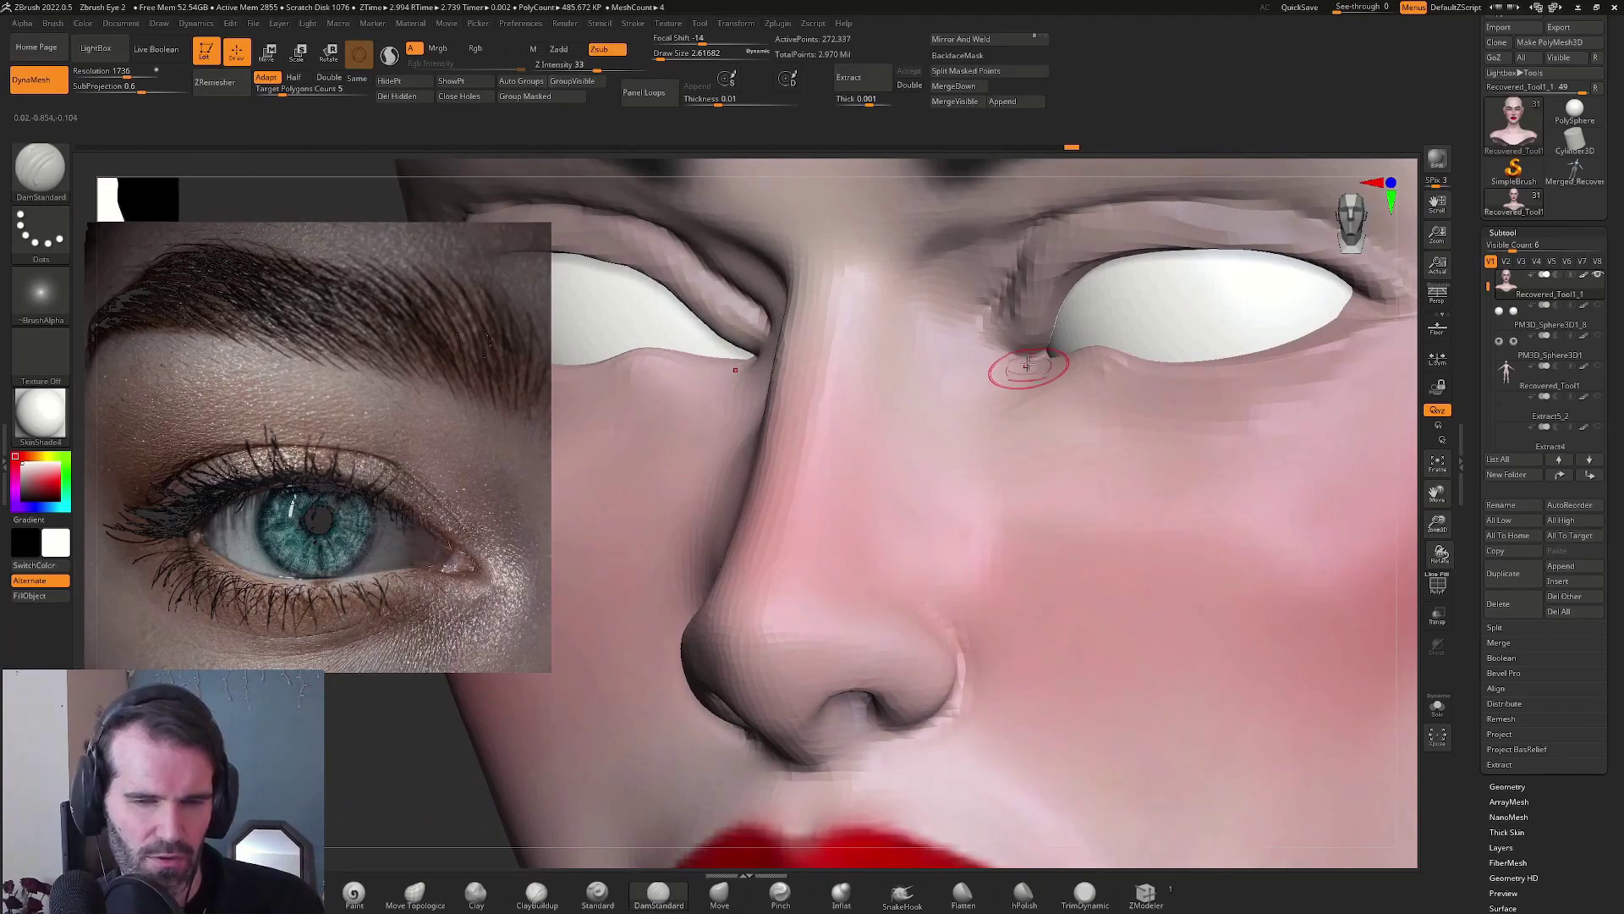
mouse_move(1020, 364)
left_mouse_down()
mouse_move(1251, 454)
mouse_move(1290, 490)
left_mouse_up()
mouse_move(1095, 377)
left_mouse_down("shift")
mouse_move(1167, 435)
mouse_move(1106, 442)
mouse_move(1335, 472)
mouse_move(1394, 398)
mouse_move(1222, 482)
mouse_move(882, 443)
left_mouse_up("shift")
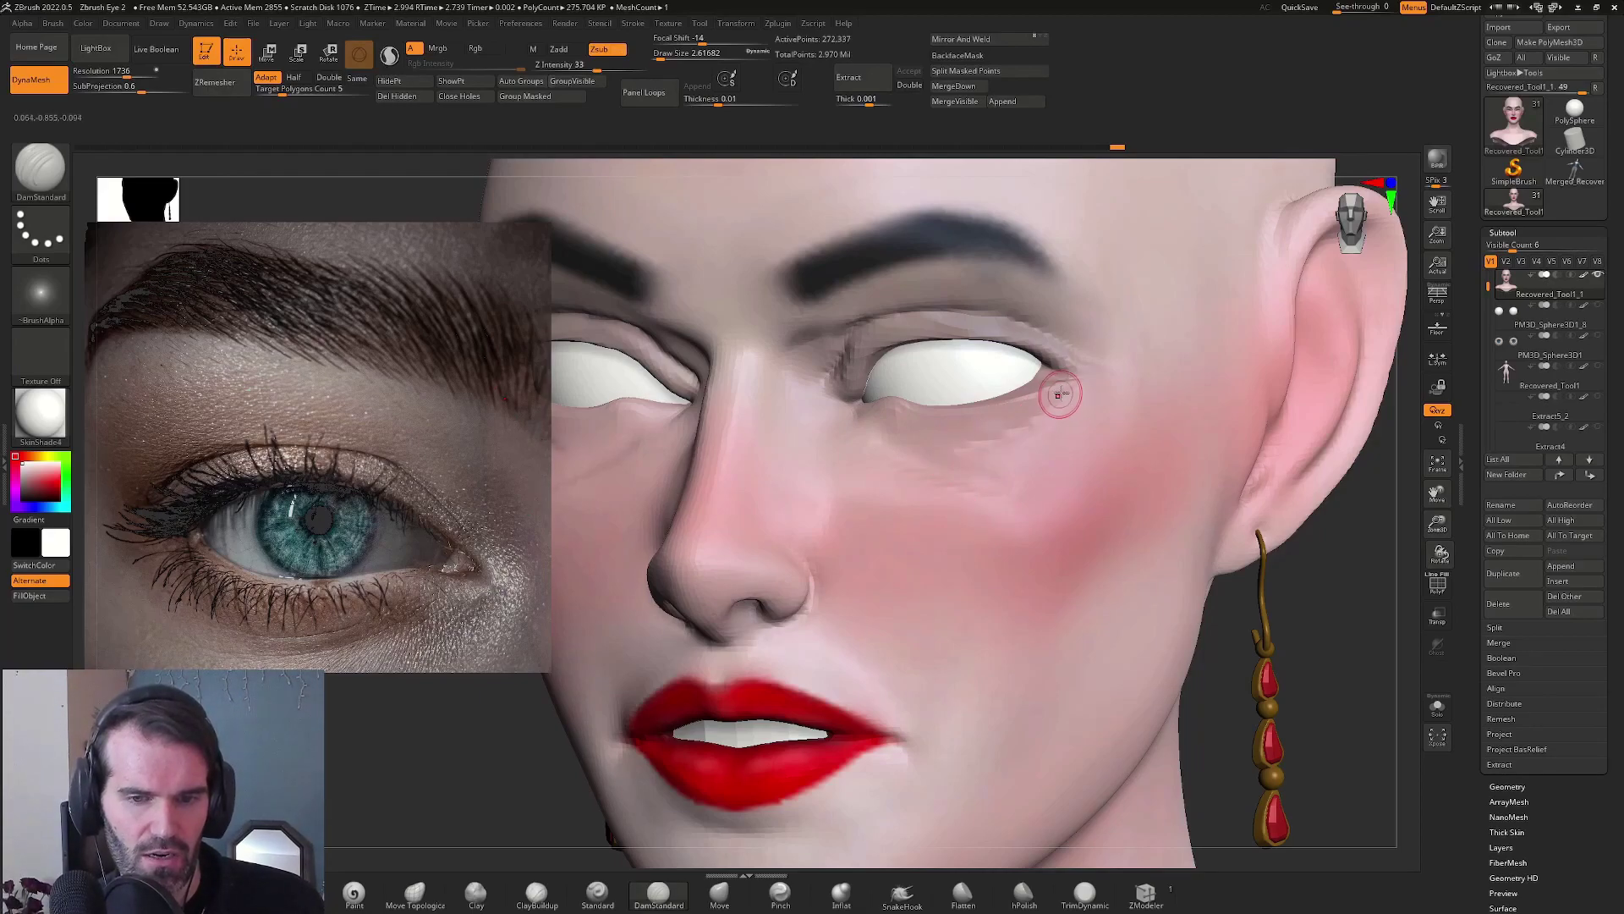
key("shift")
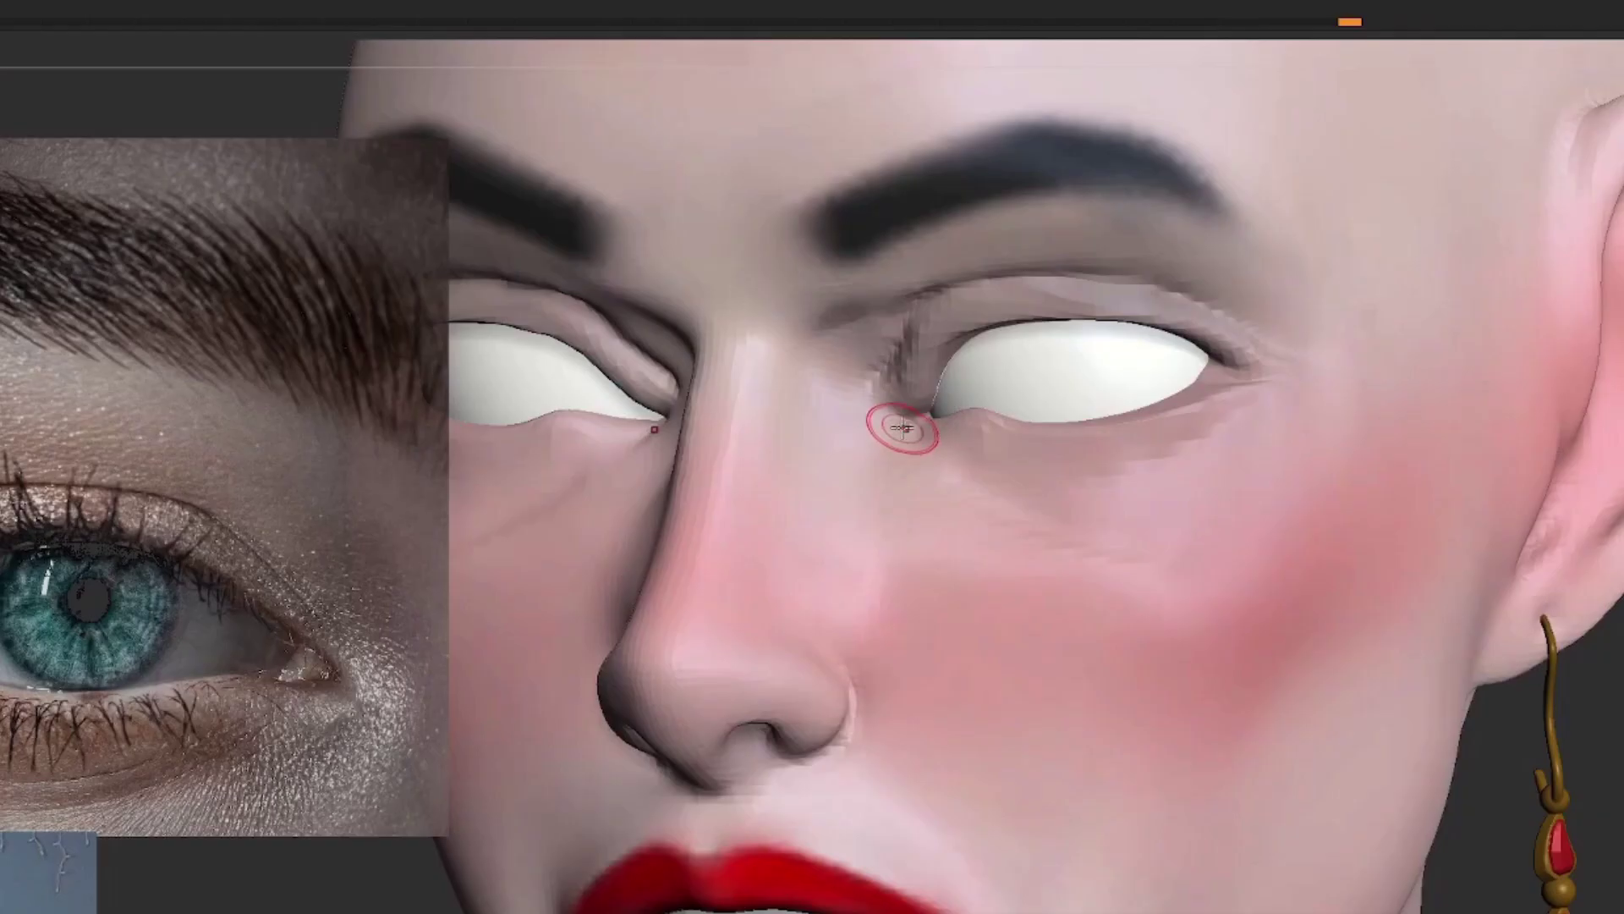
key("shift")
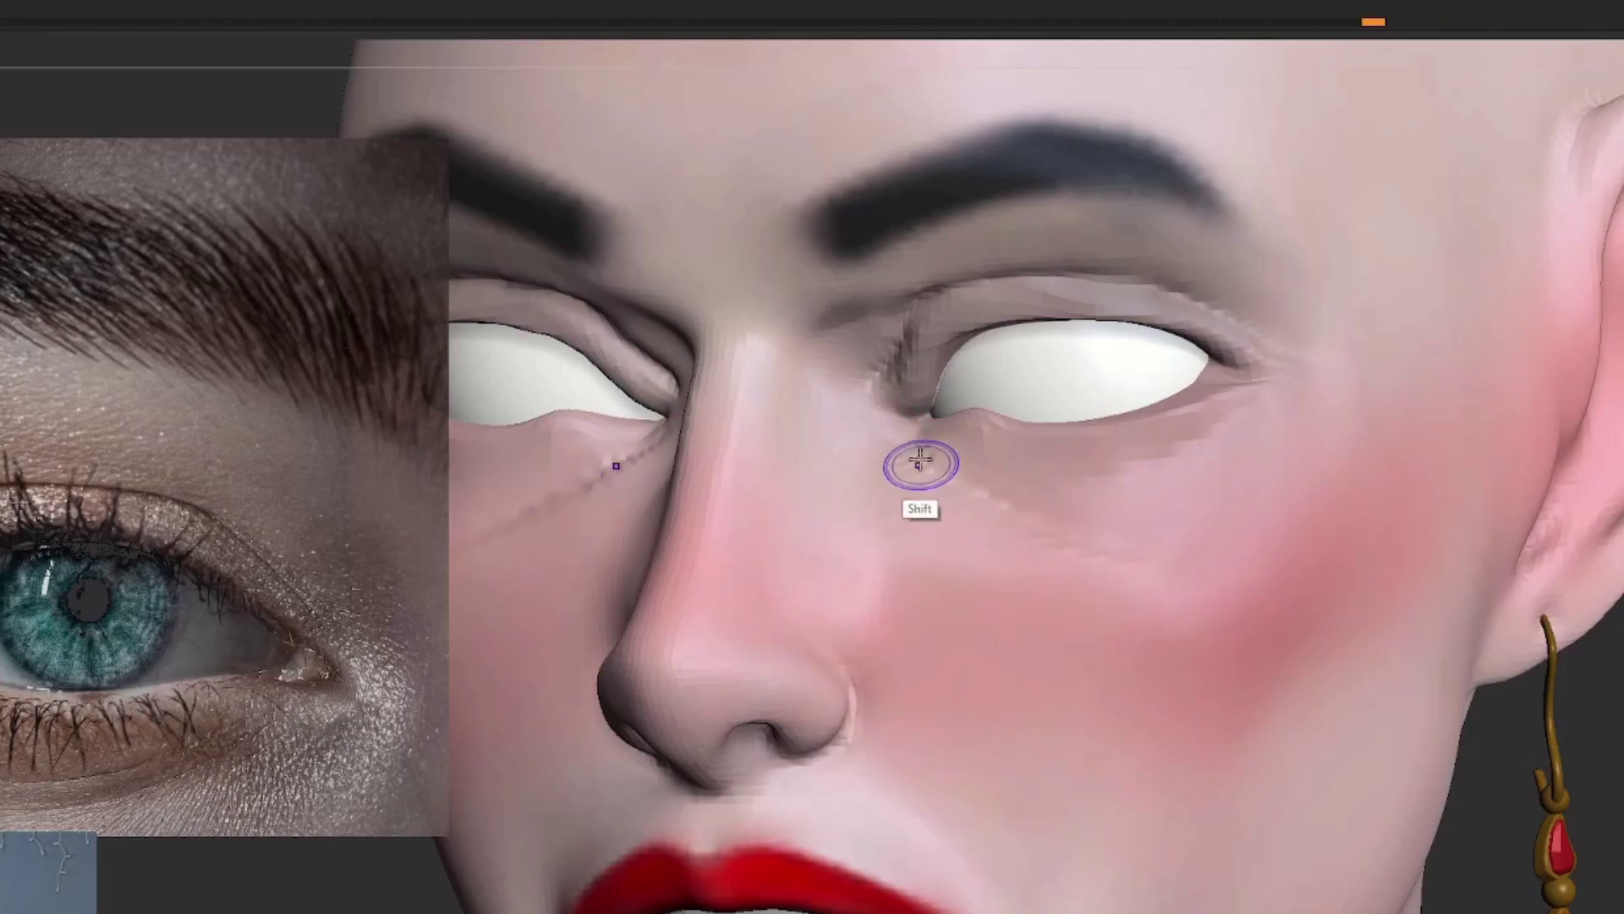
right_click_drag(1056, 509, 1596, 634)
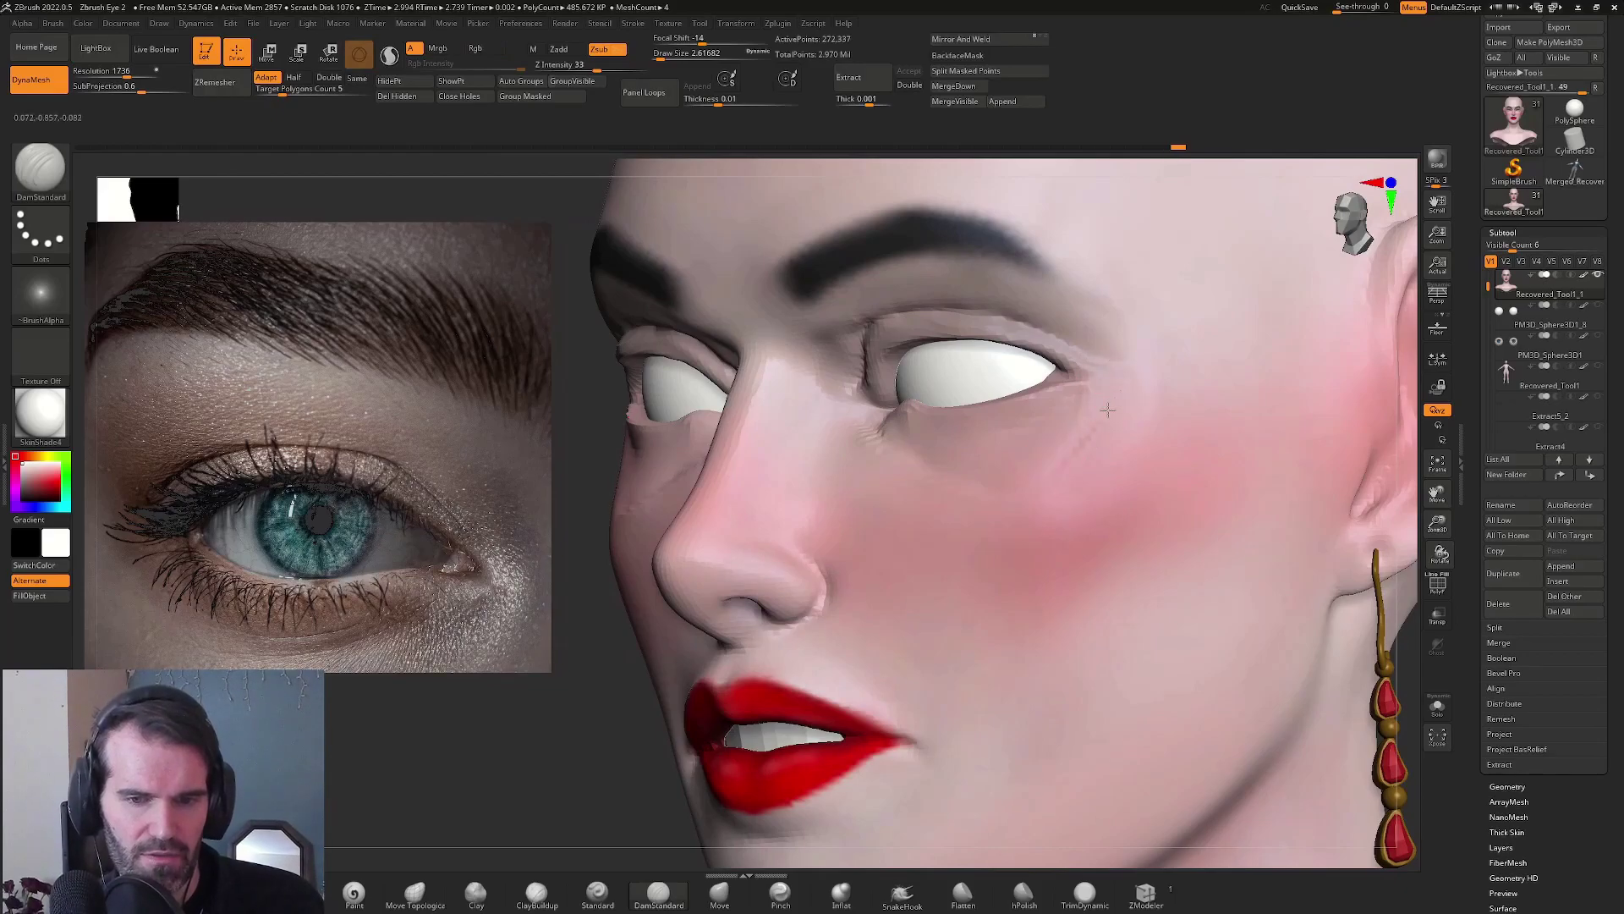
Define the outer part of the under-eye crease with DamStandard and smooth it into the cheek
left_click_drag(1095, 431, 1021, 475)
key("shift")
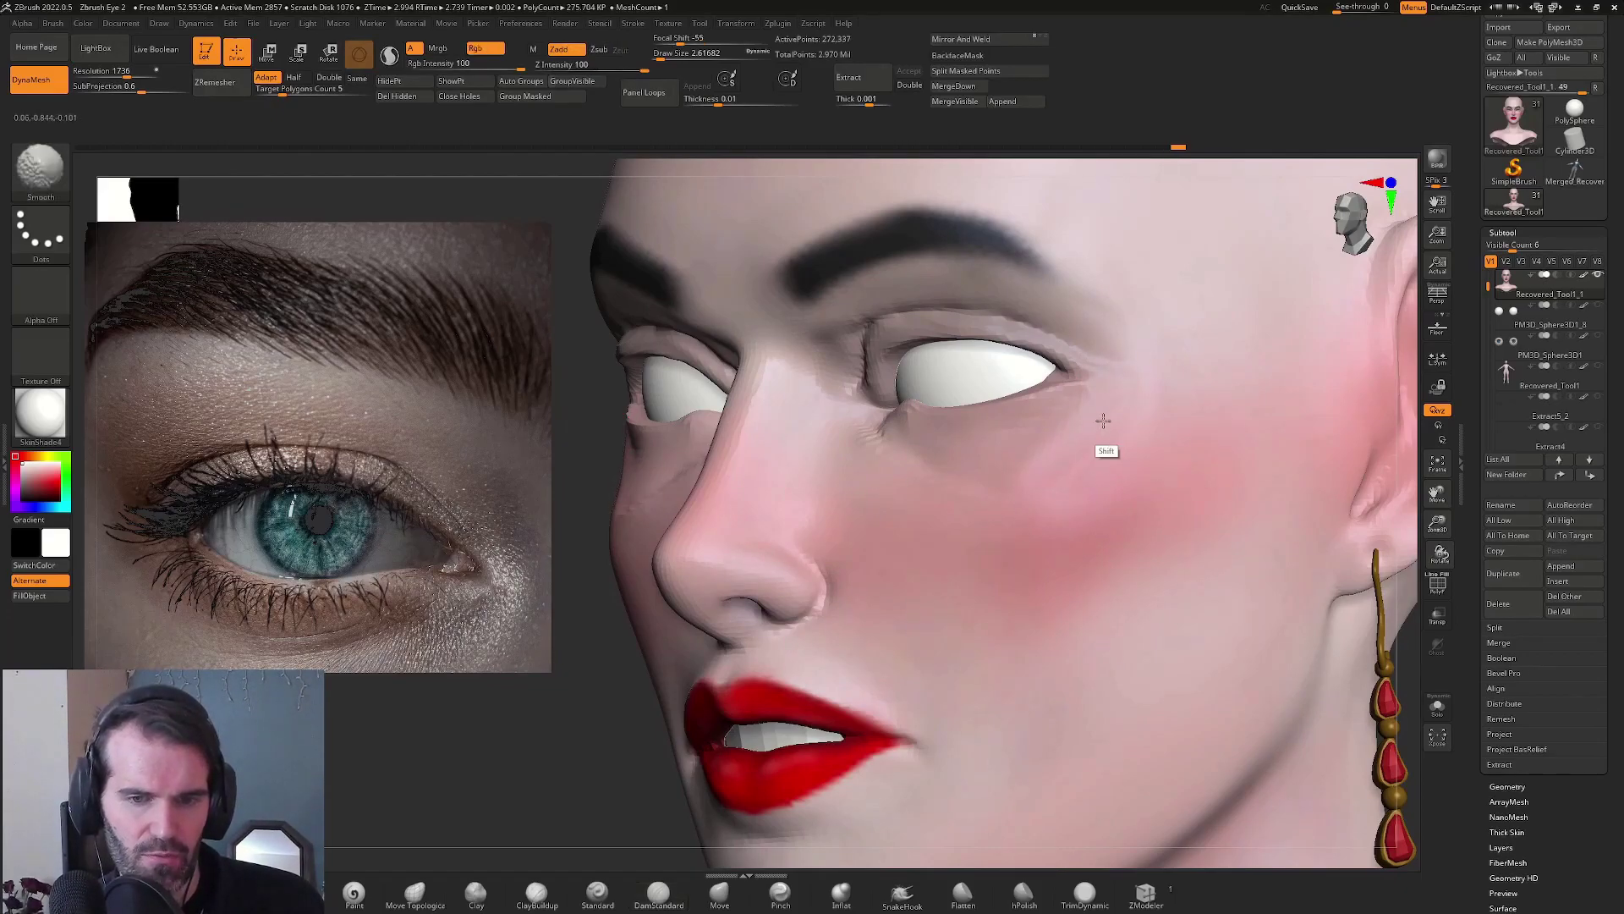
mouse_move(1048, 434)
right_mouse_down()
mouse_move(1237, 498)
mouse_move(1061, 442)
right_mouse_up()
key("shift")
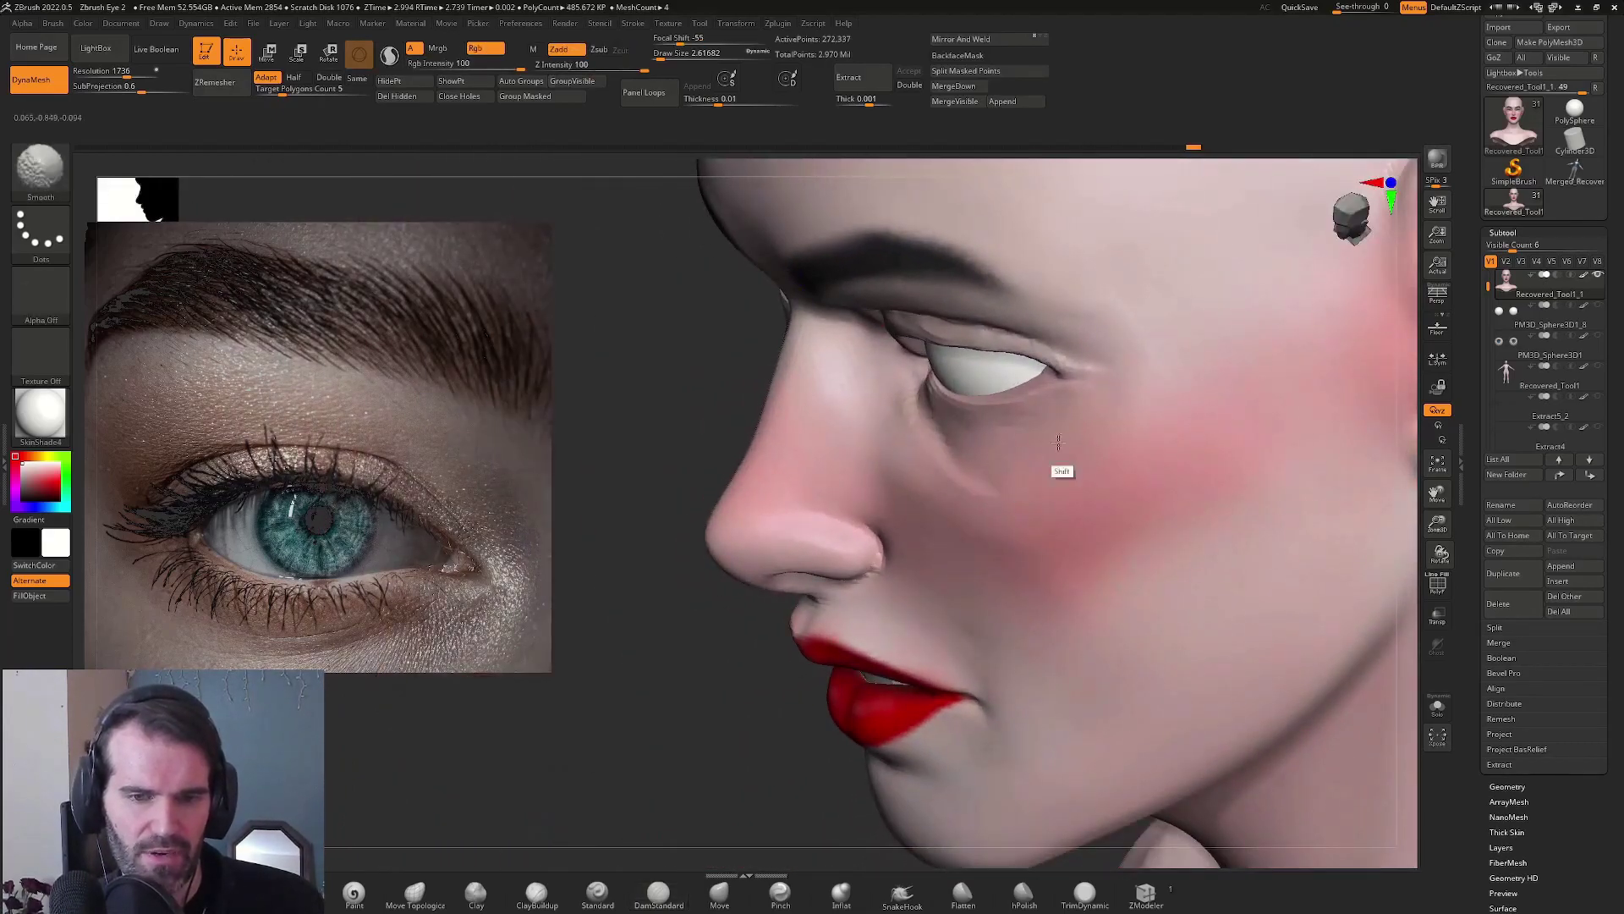
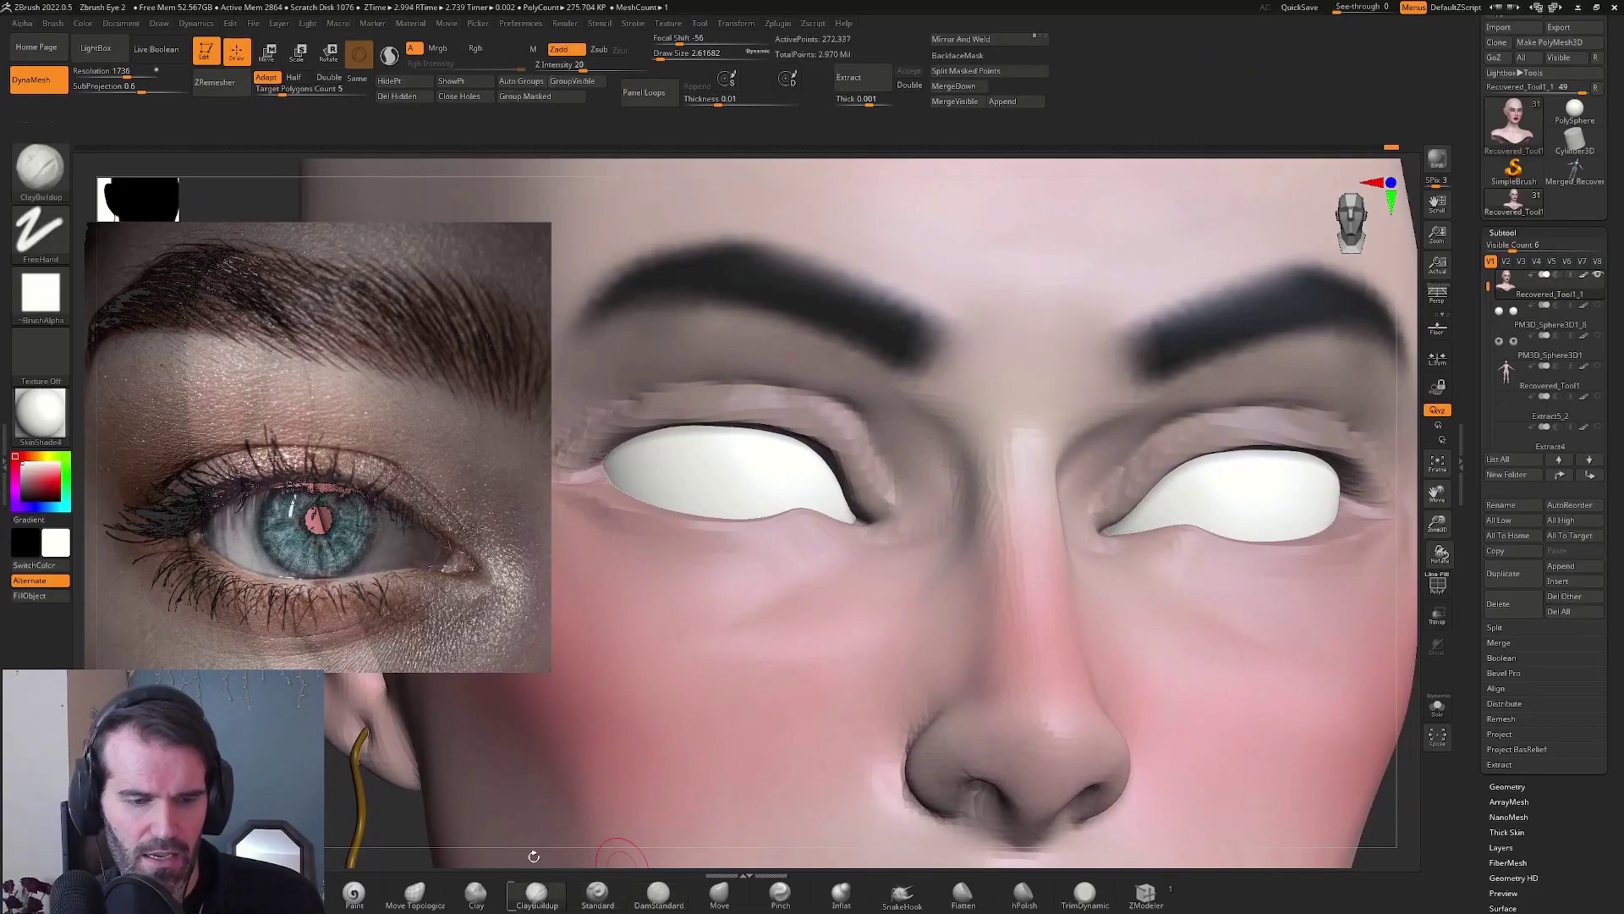
Carve down the area between the inner eye corner and nose with inverted ClayBuildup strokes at Z Intensity 20, smoothing the marks
right_click_drag(1287, 482, 936, 506)
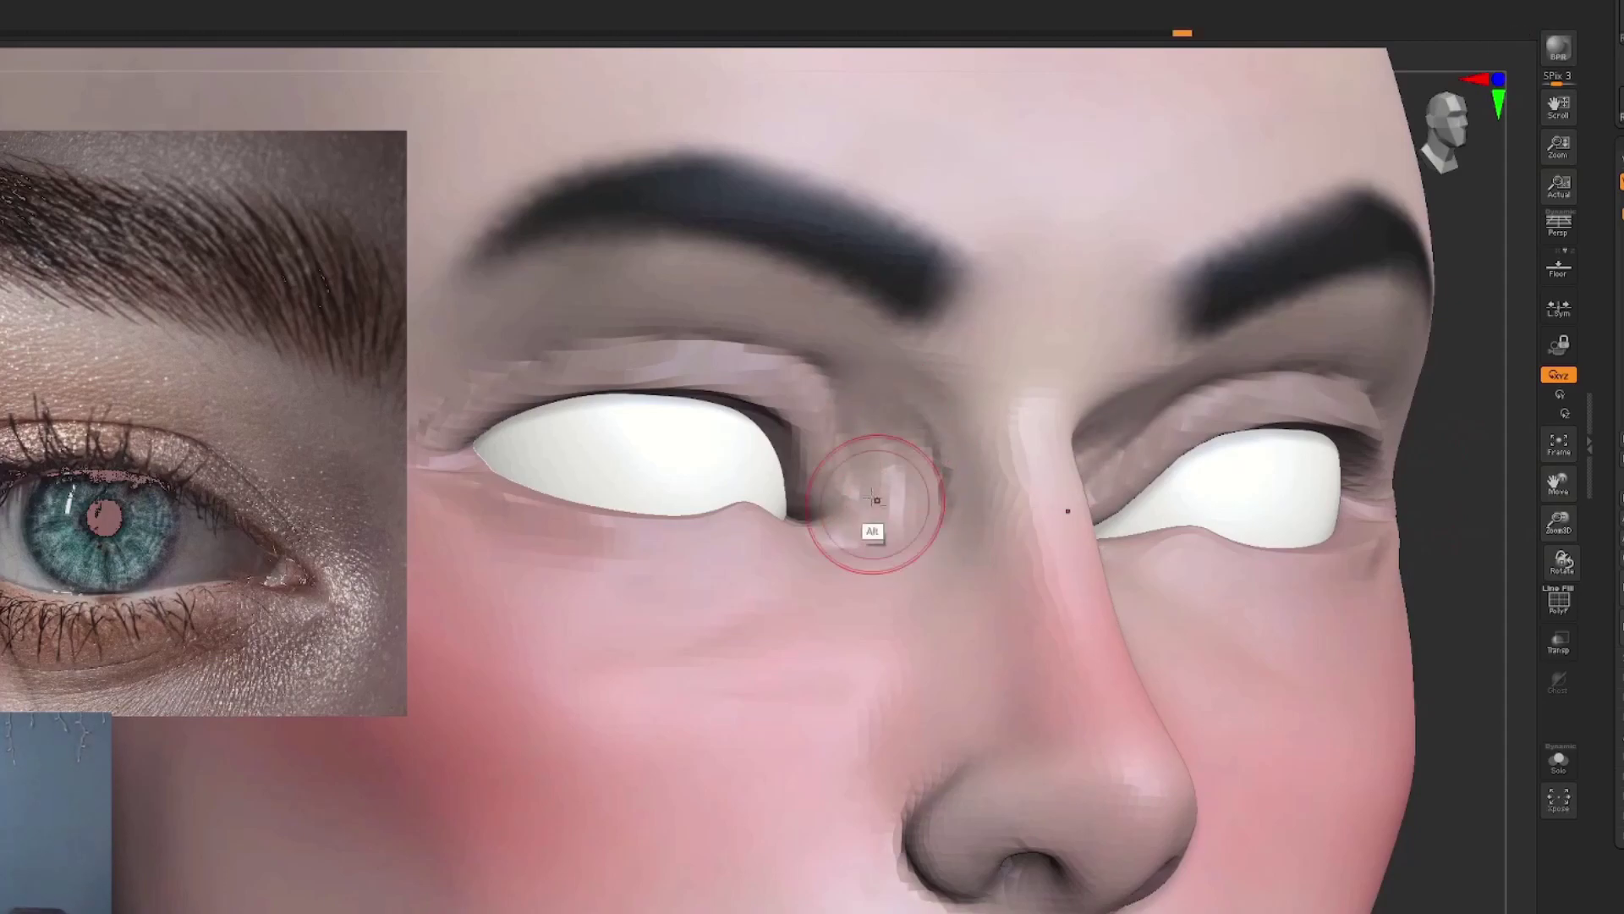
left_click_drag(1516, 565, 1097, 472)
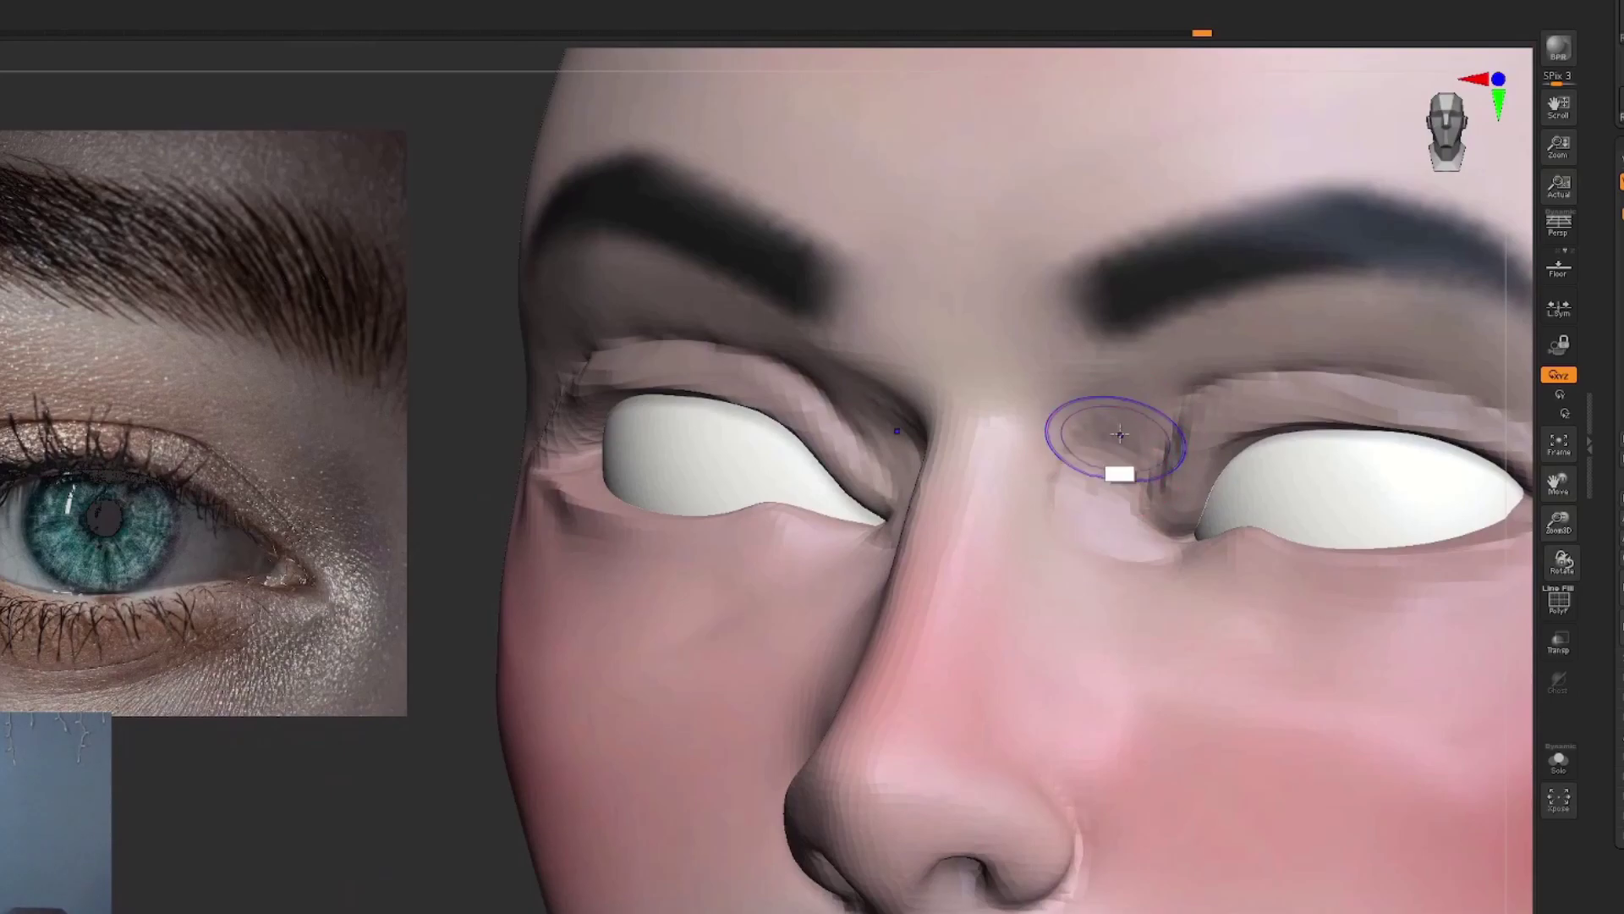
key("shift")
left_click_drag(439, 842, 1080, 572)
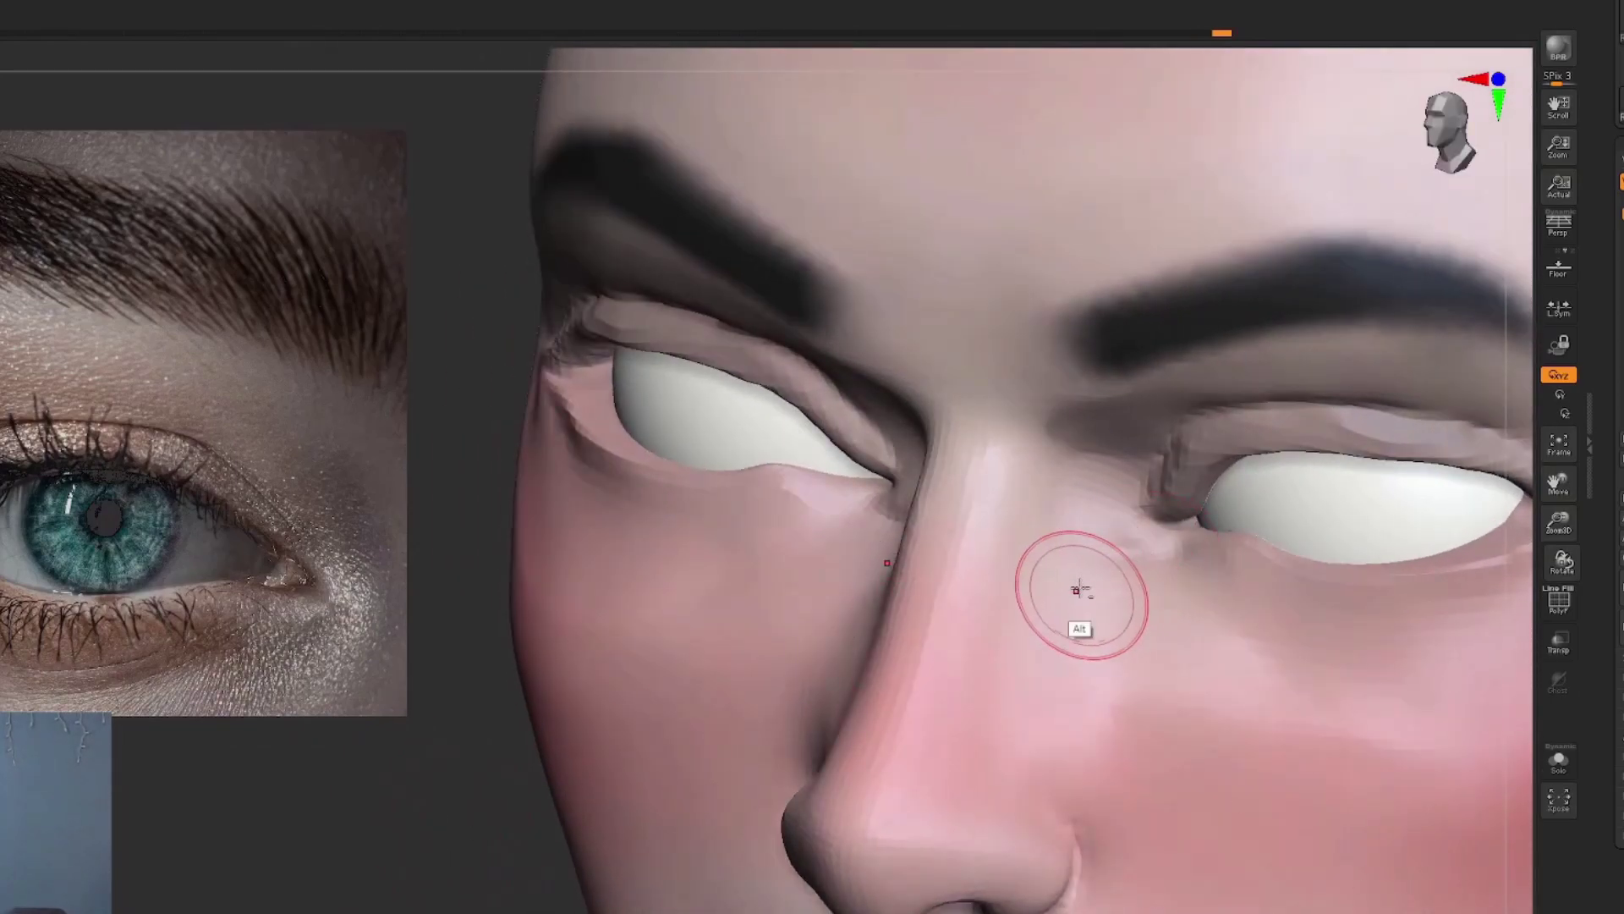
key("alt")
left_click_drag(1073, 500, 1091, 506, "alt")
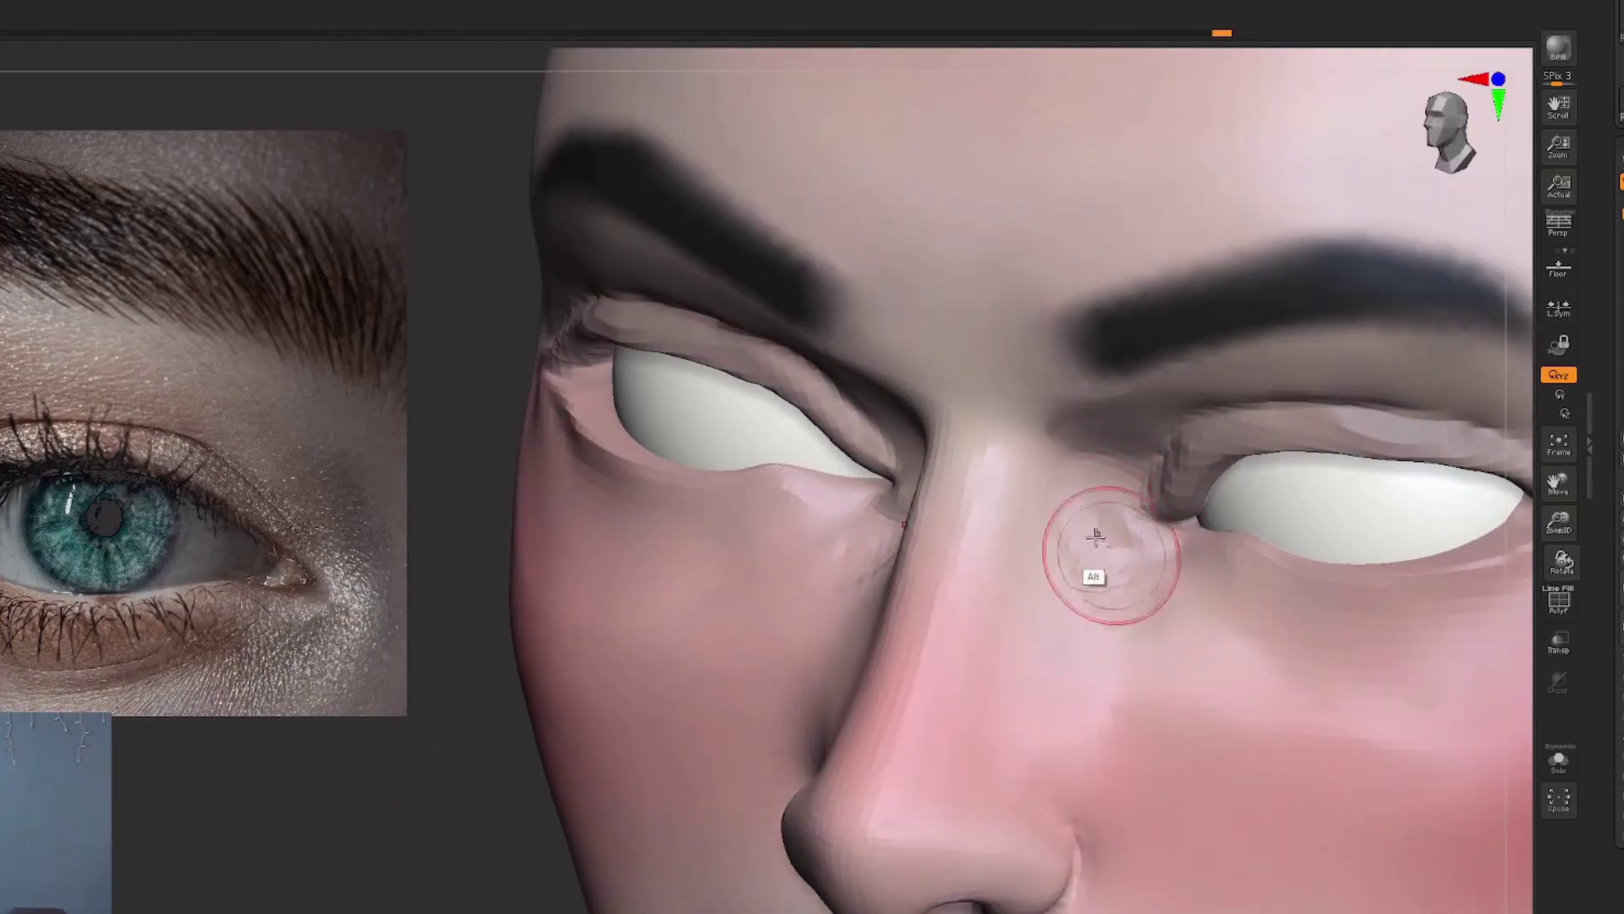
Refine the under-eye area from the front with ClayBuildup at draw size about 4.3 and smooth it into the cheek
left_click_drag(440, 795, 316, 797)
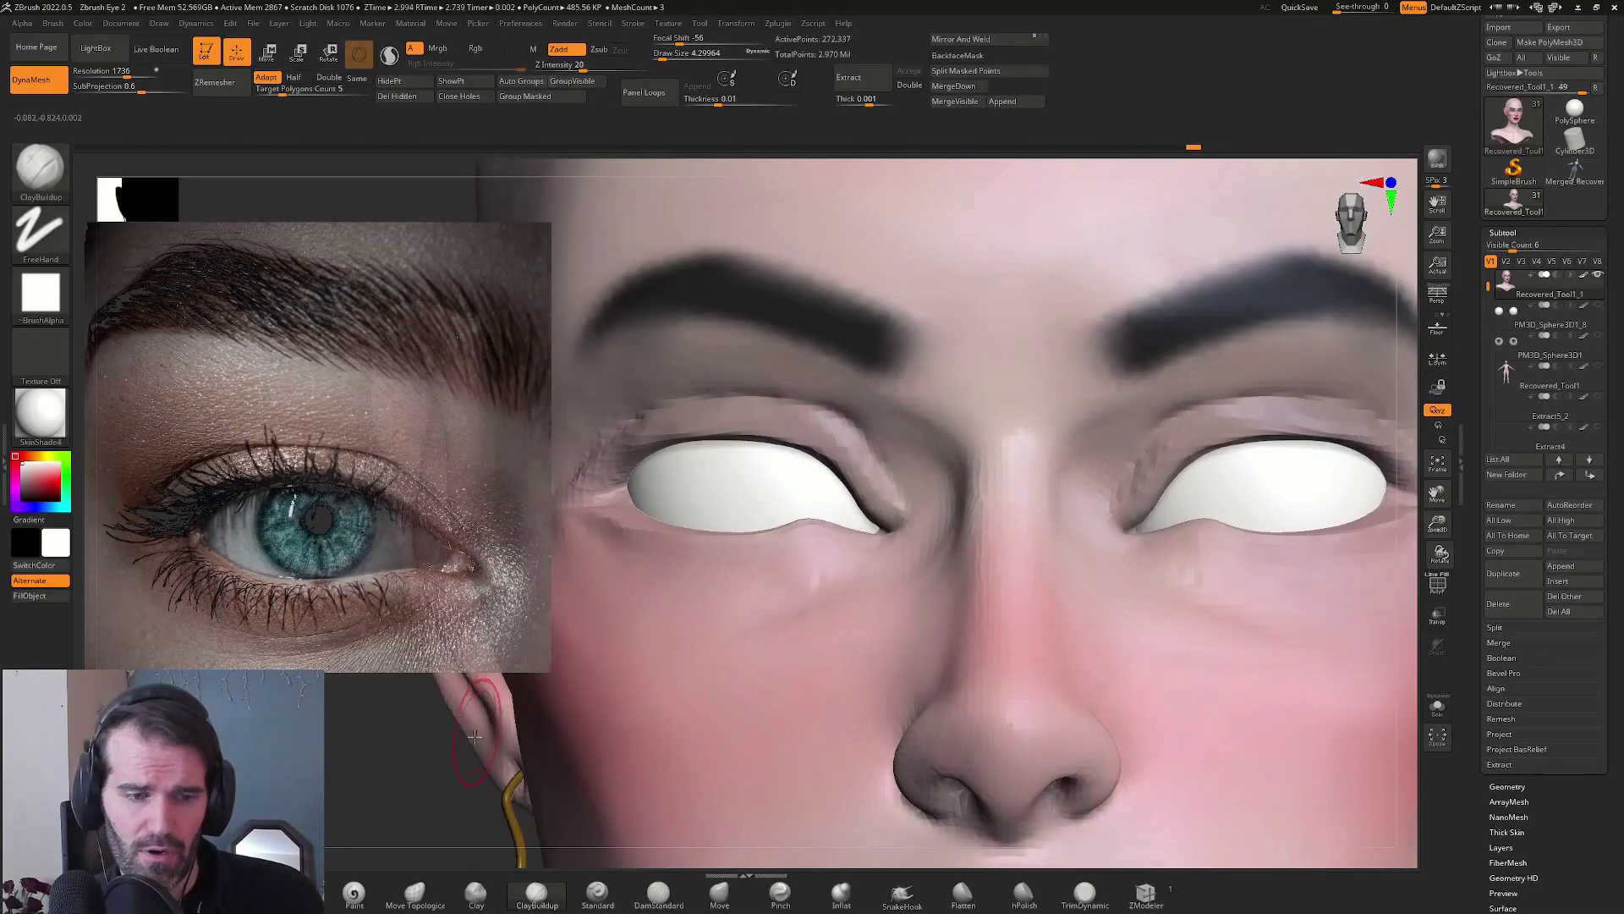
left_click_drag(474, 736, 1150, 443, "alt")
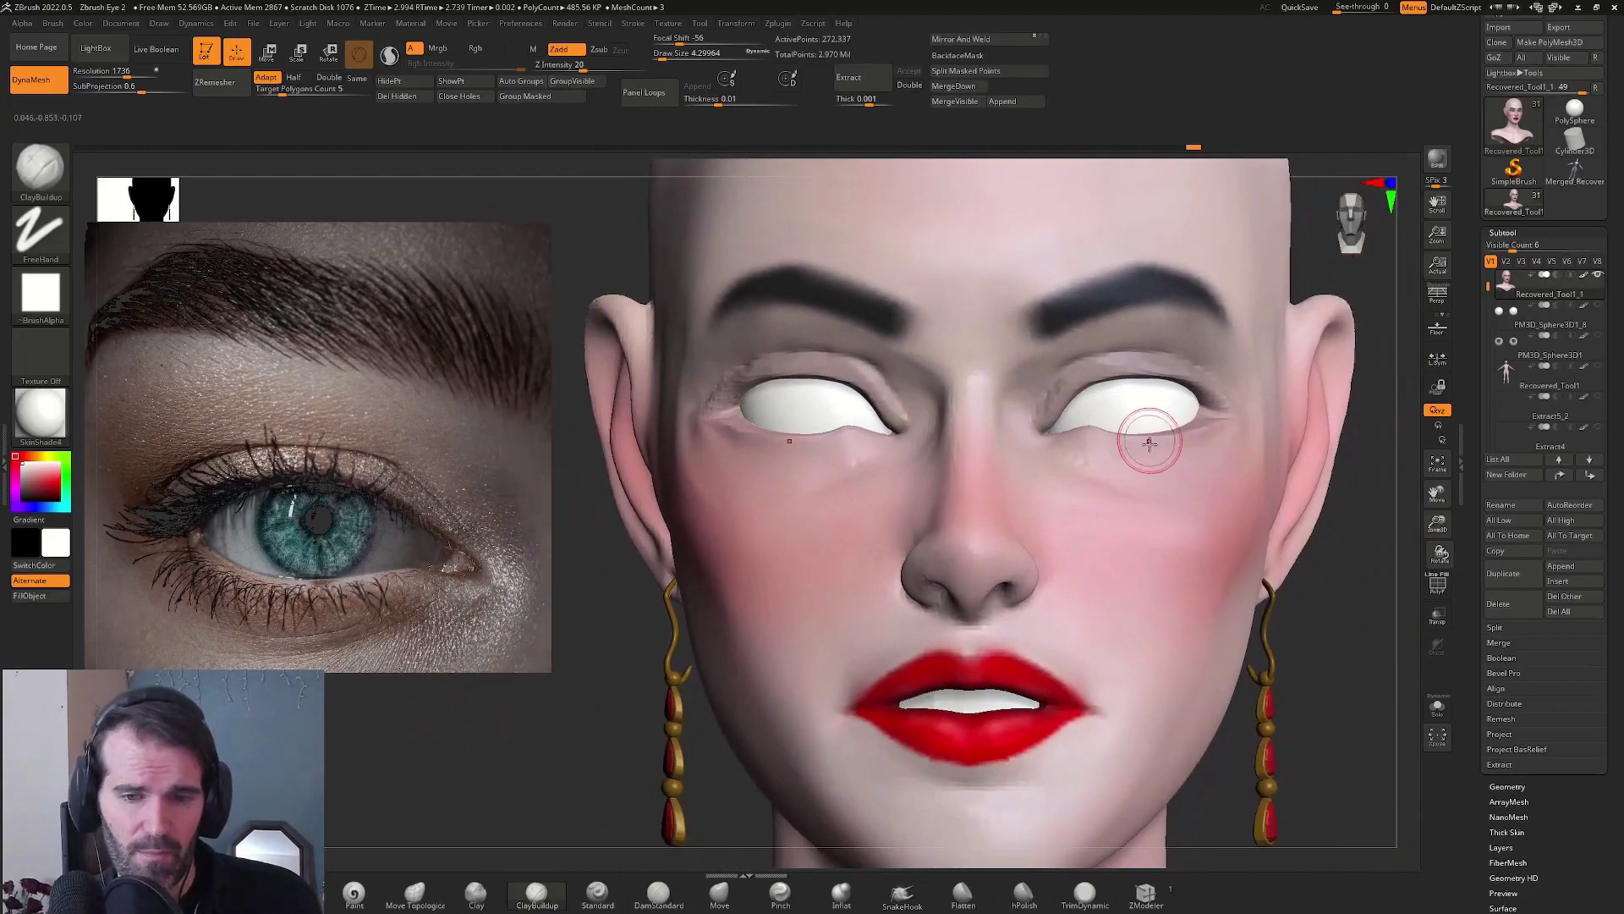
left_click_drag(1343, 601, 967, 539, "alt")
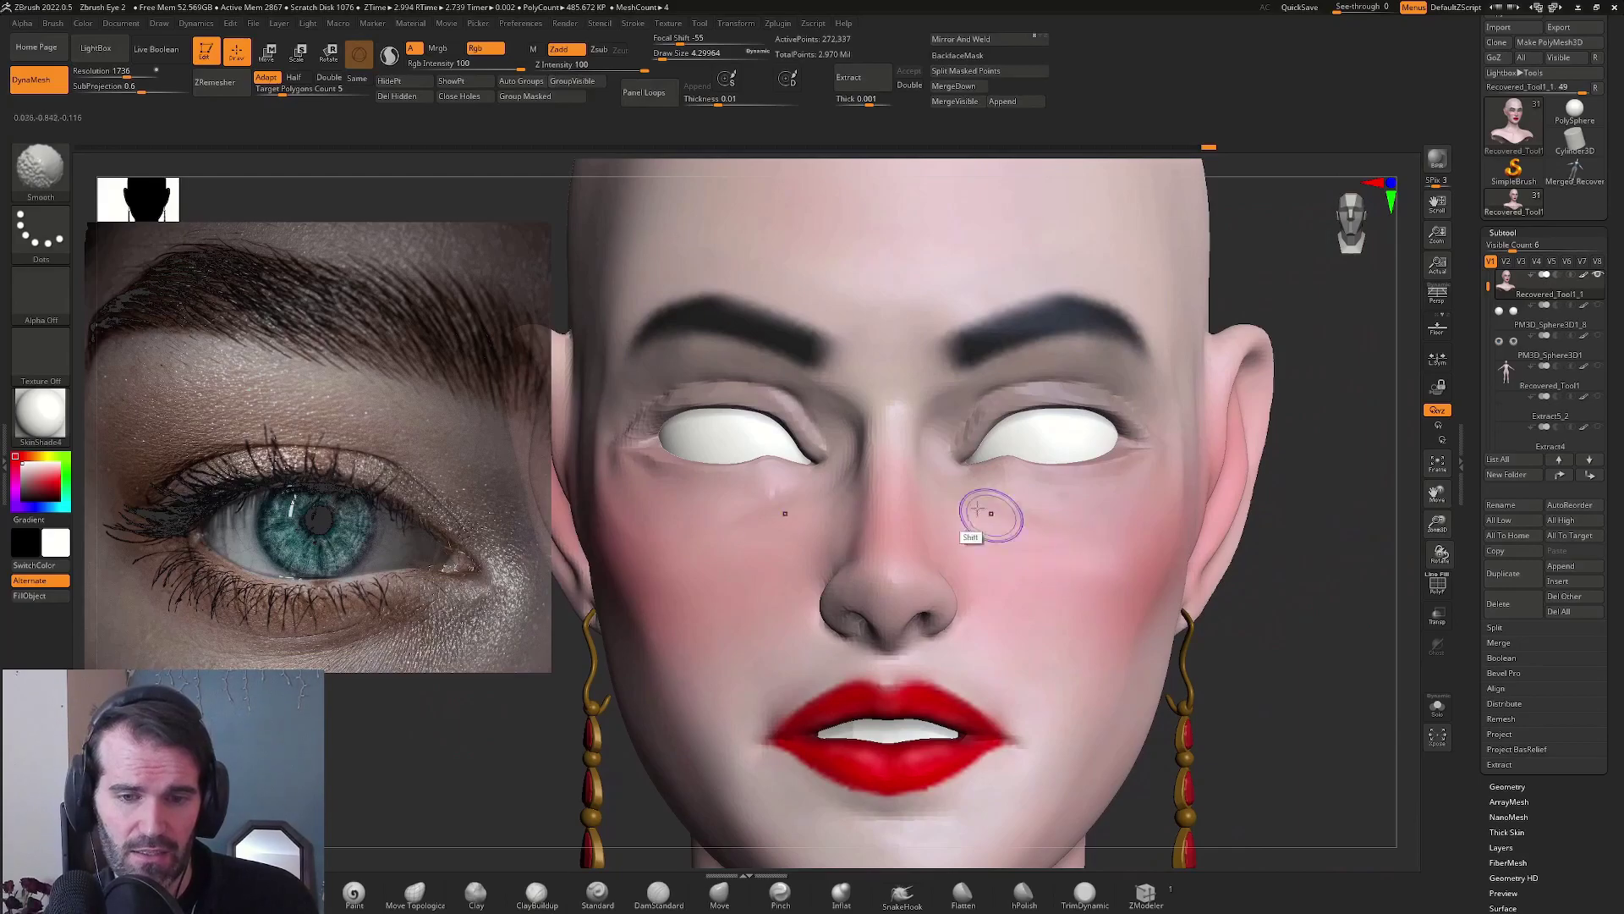
Mark the nasolabial fold from beside the nose down past the mouth with ClayBuildup at draw size about 14.2
right_click_drag(885, 454, 998, 454)
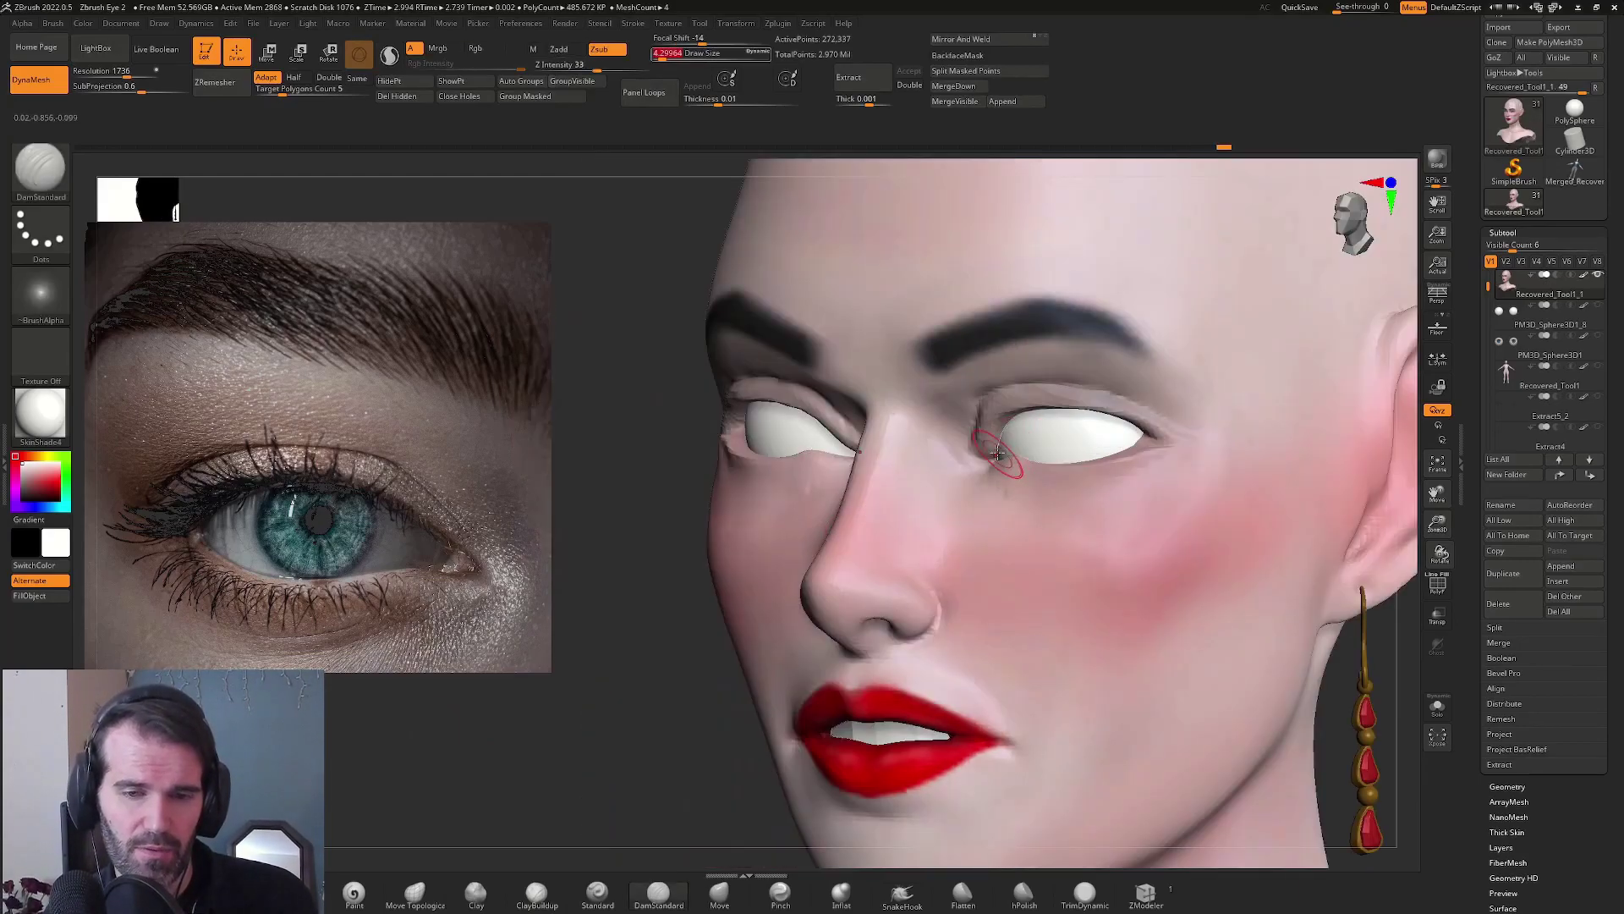
key("bracketright")
key("bracketright")
key("bracketright")
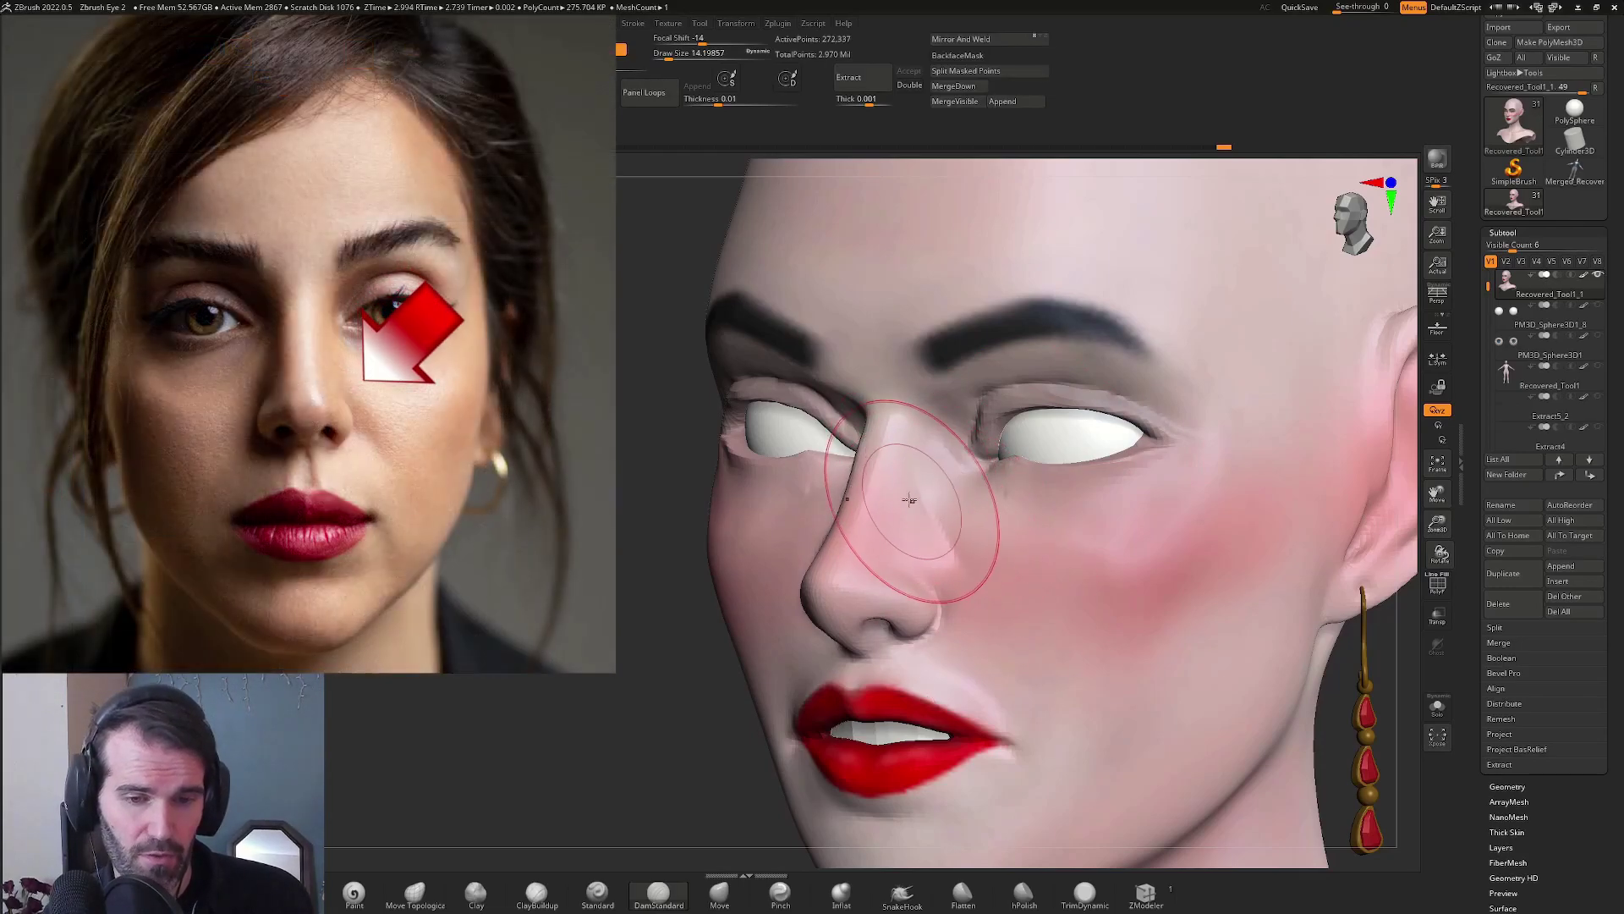
key("b")
key("c")
key("b")
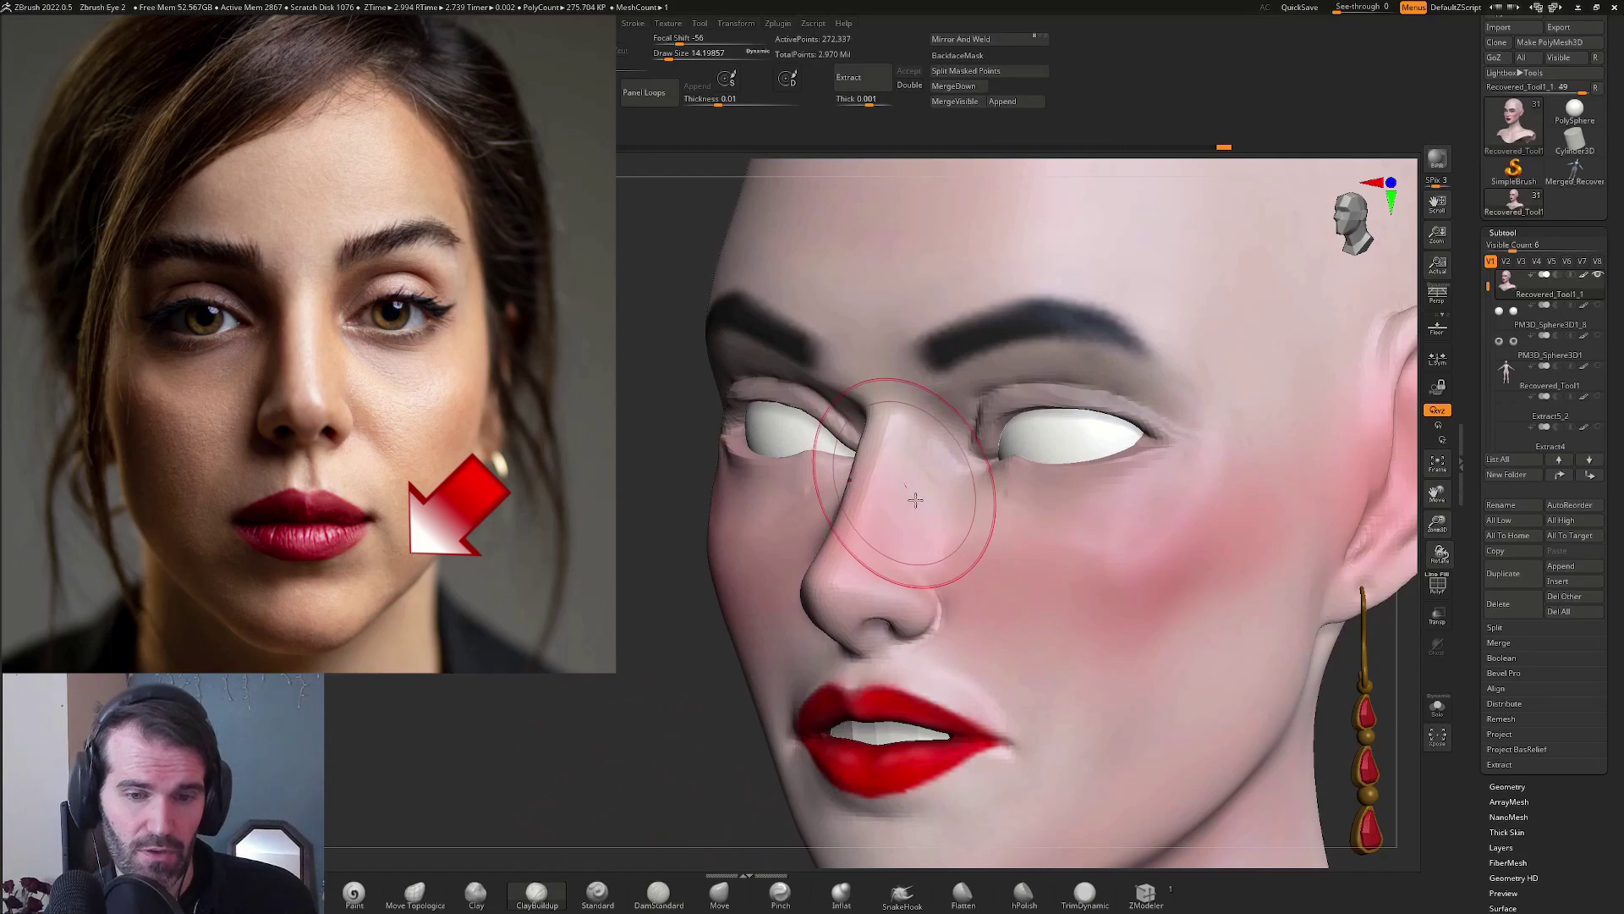
mouse_move(948, 508)
left_mouse_down()
mouse_move(1032, 677)
mouse_move(1091, 736)
left_mouse_up()
left_click_drag(981, 575, 1142, 778)
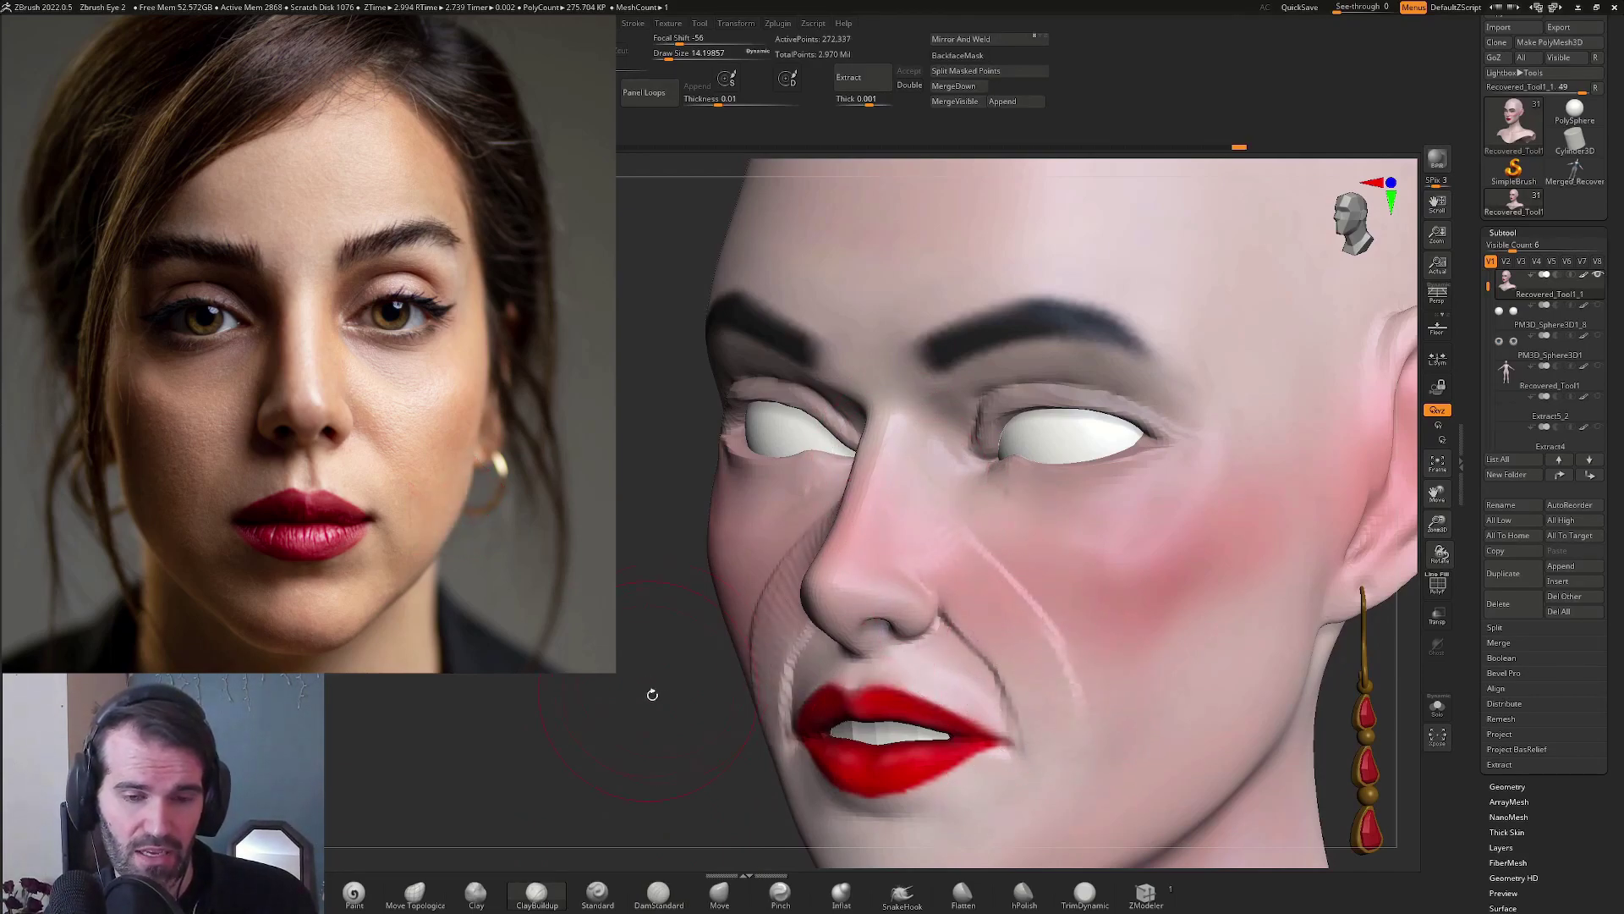
Mark the under-eye and cheek folds with broad ClayBuildup strokes running from beside the nose toward the cheekbone
left_click_drag(645, 689, 952, 601)
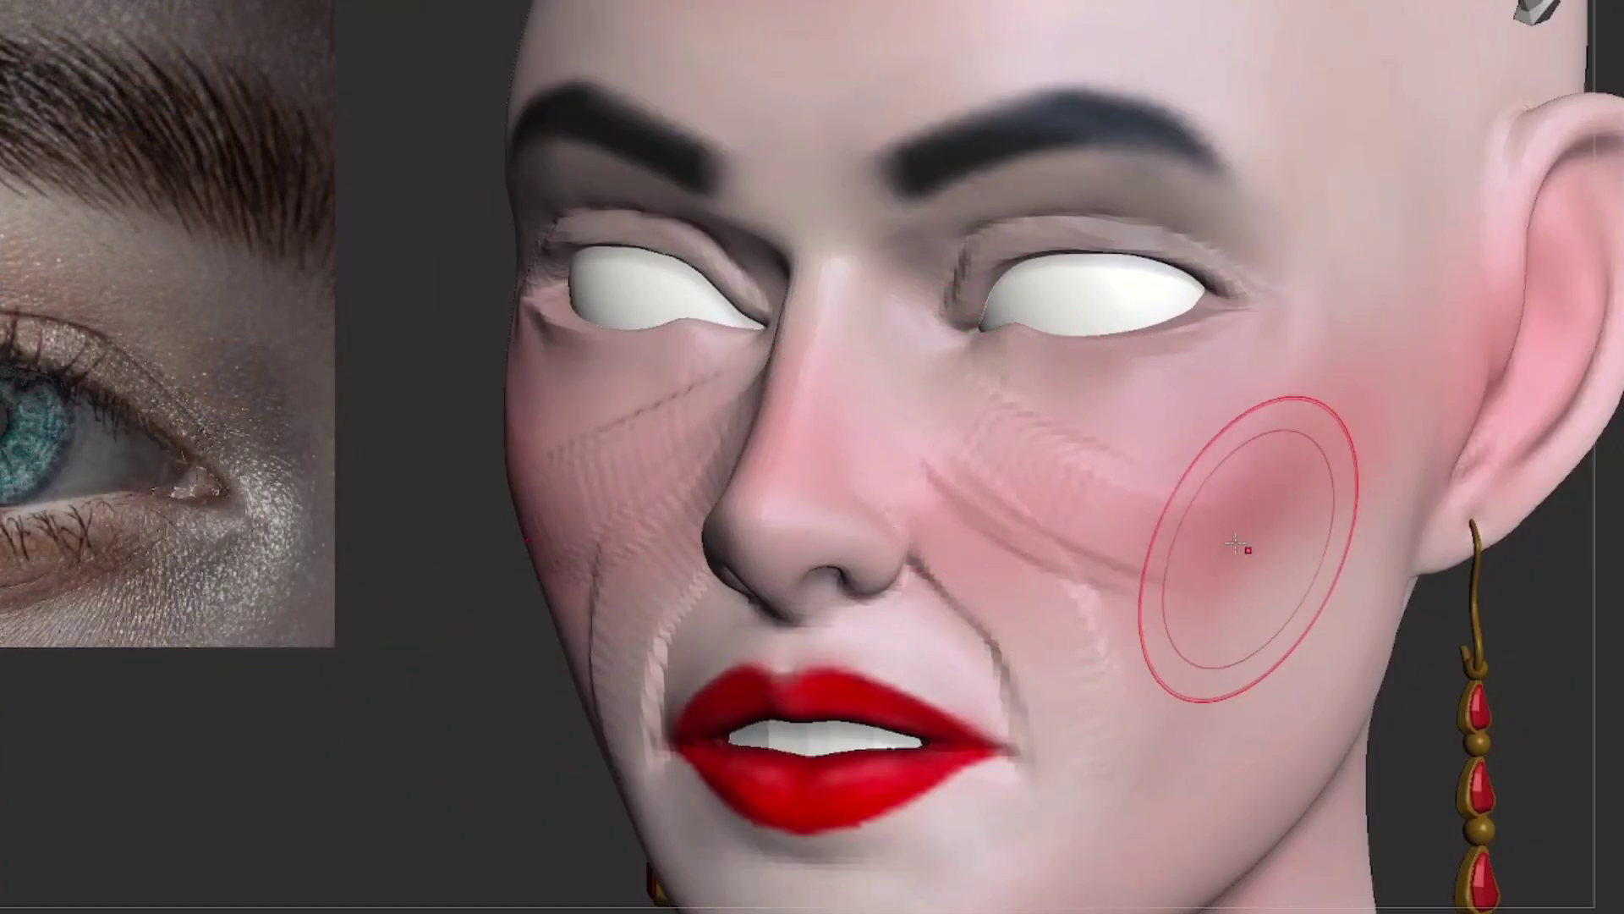
left_click_drag(1294, 524, 1234, 471)
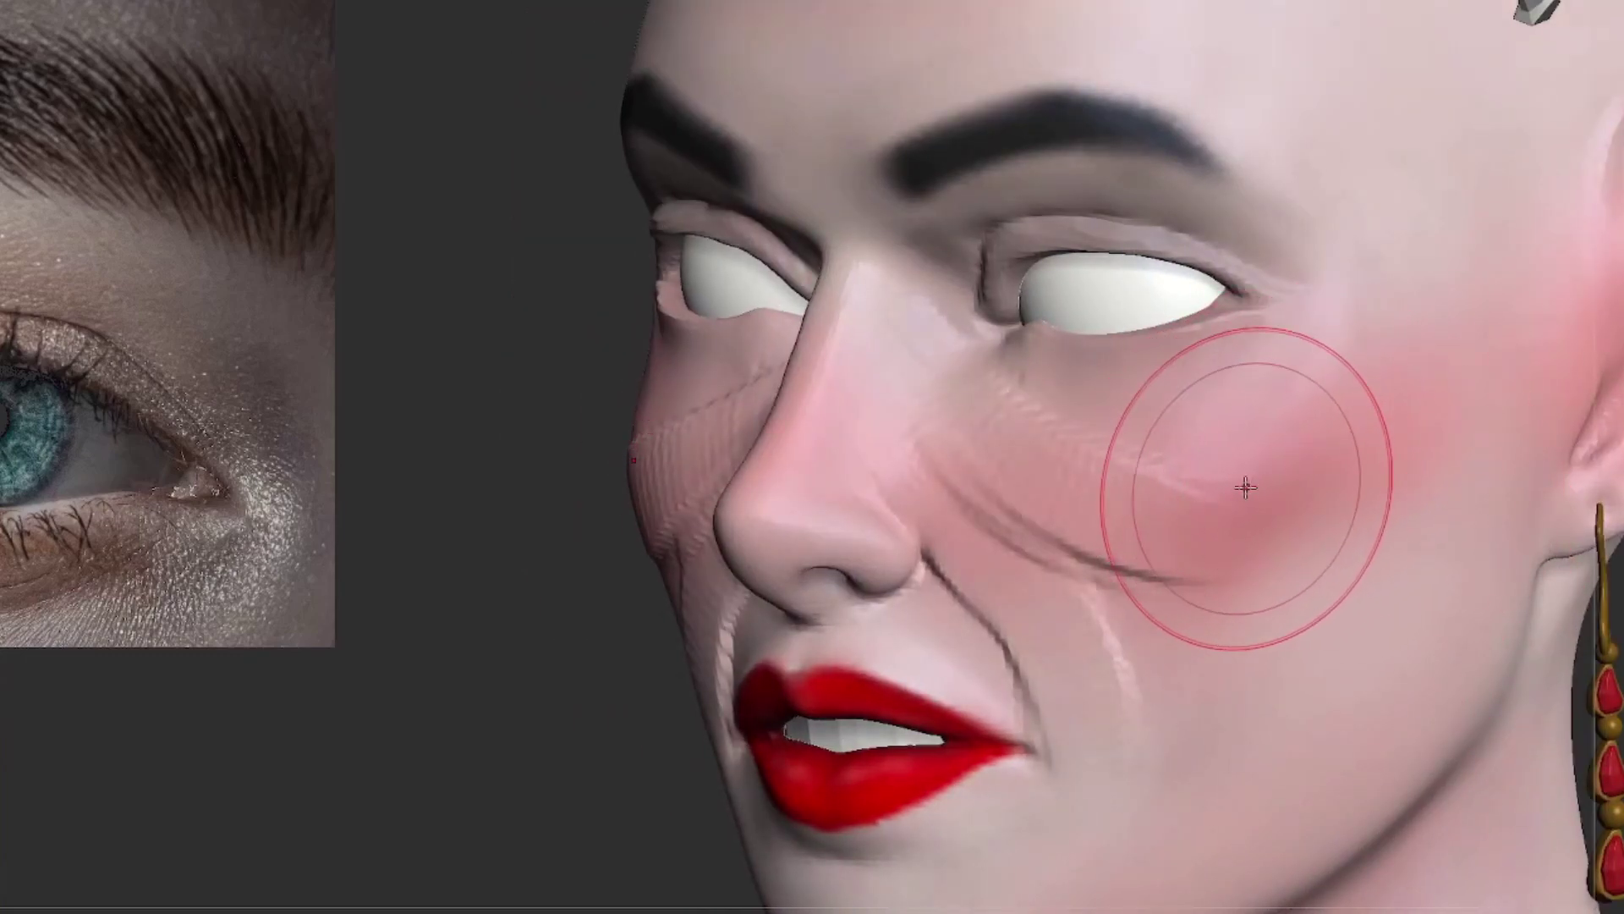
left_click_drag(1051, 525, 609, 626)
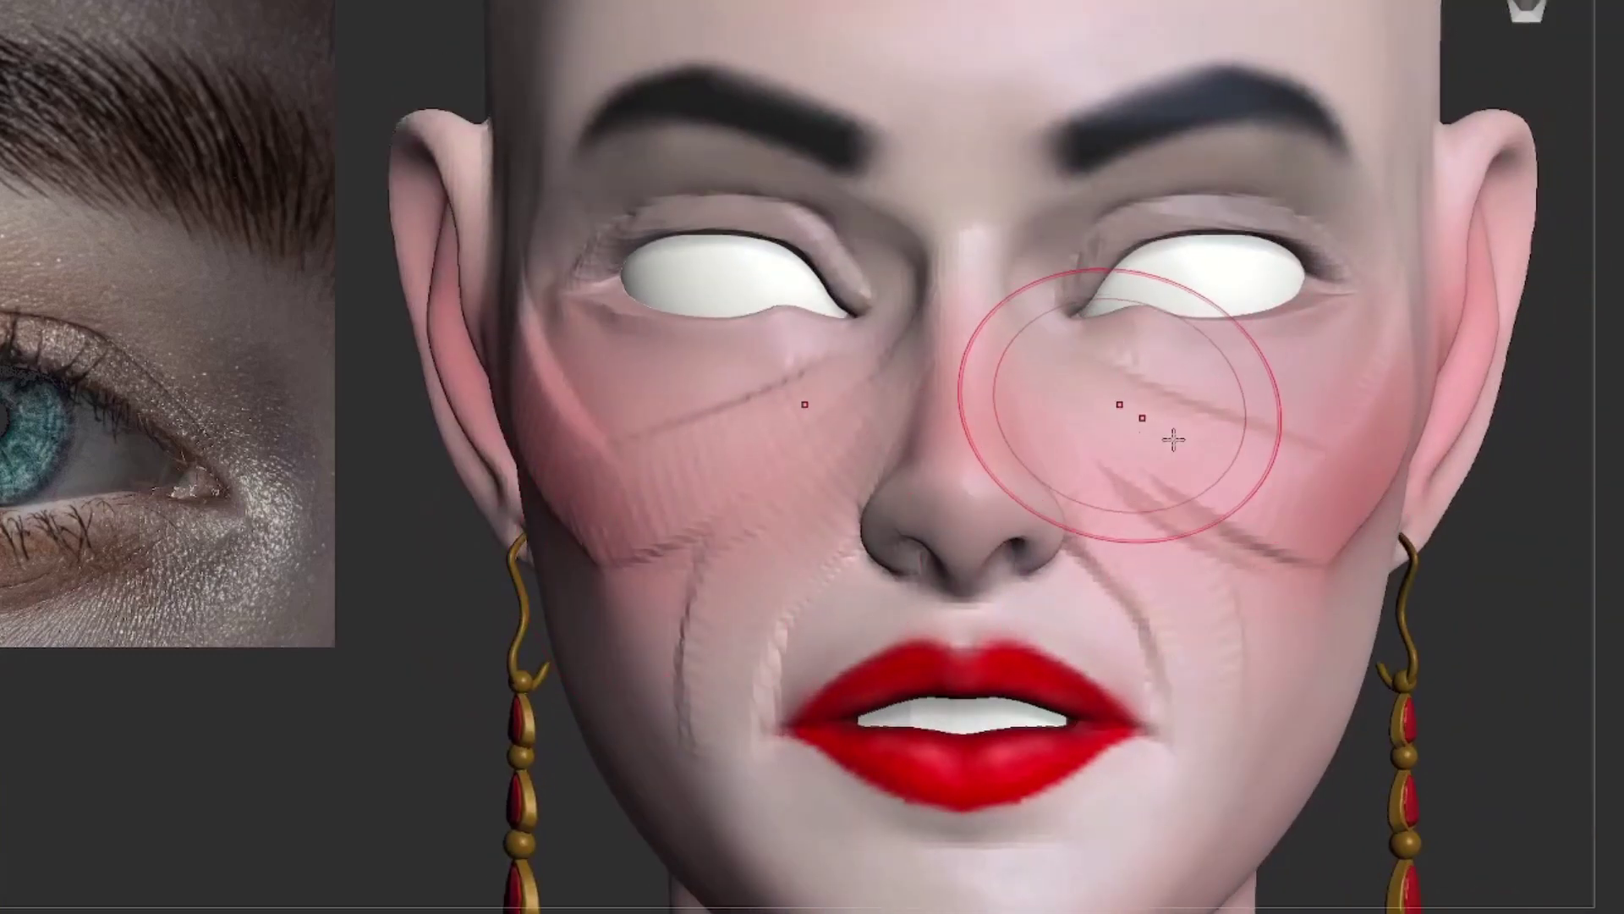
mouse_move(1124, 417)
left_mouse_down("alt")
mouse_move(1503, 621)
mouse_move(1287, 544)
left_mouse_up("alt")
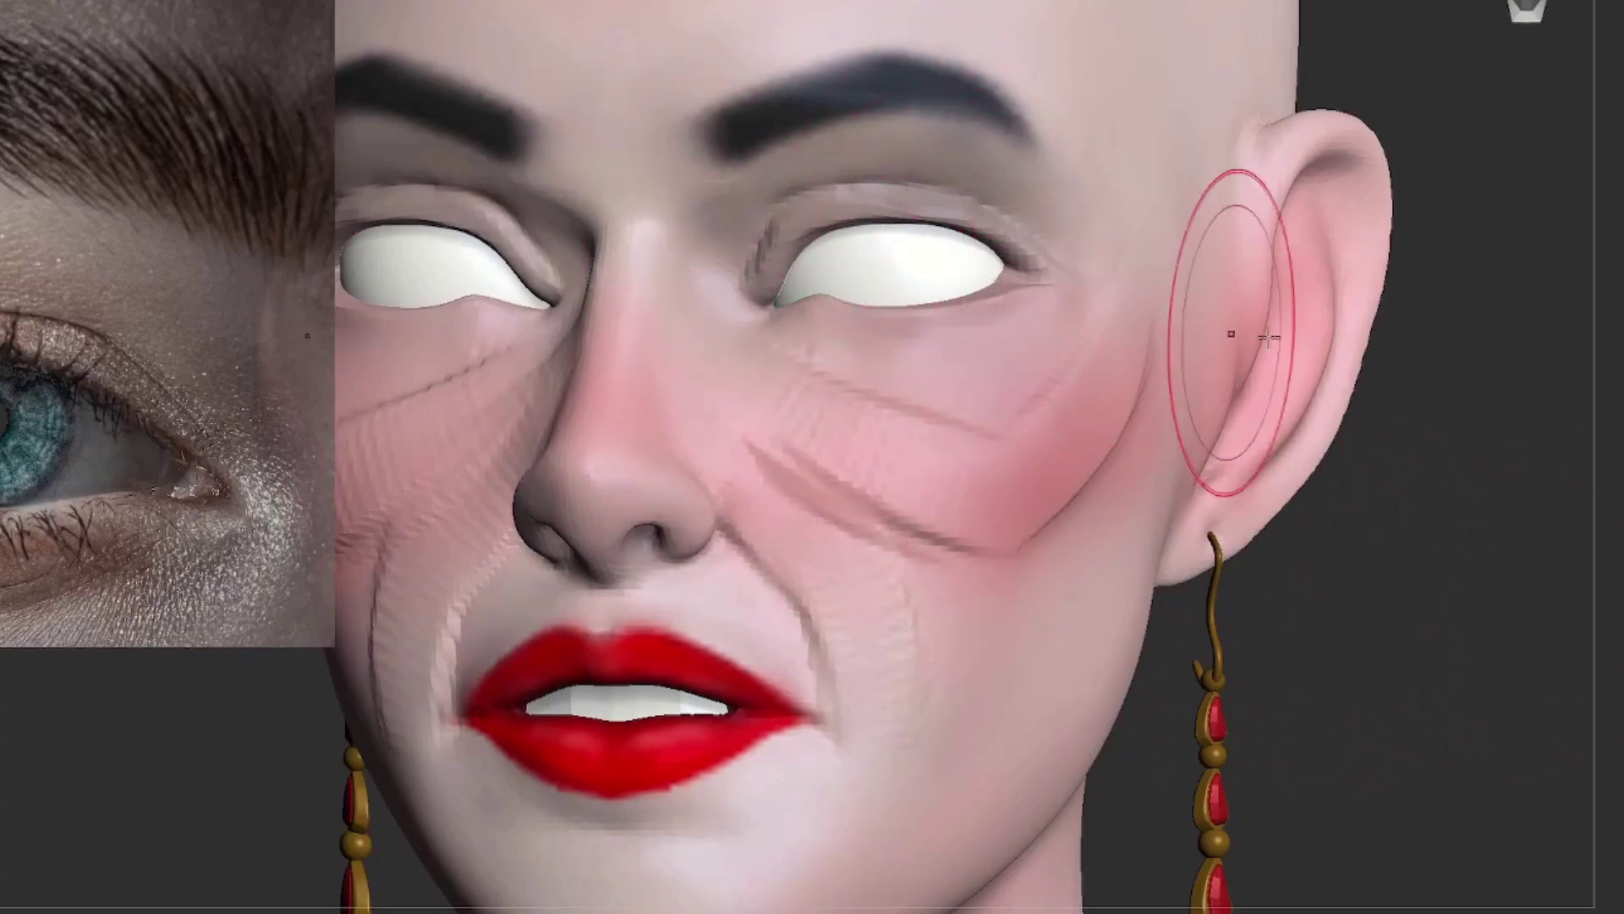
Mark the eye socket form with ClayBuildup strokes under the eyebrow and around the outer eye corner
mouse_move(1436, 353)
left_mouse_down()
mouse_move(1416, 308)
mouse_move(1302, 217)
left_mouse_up()
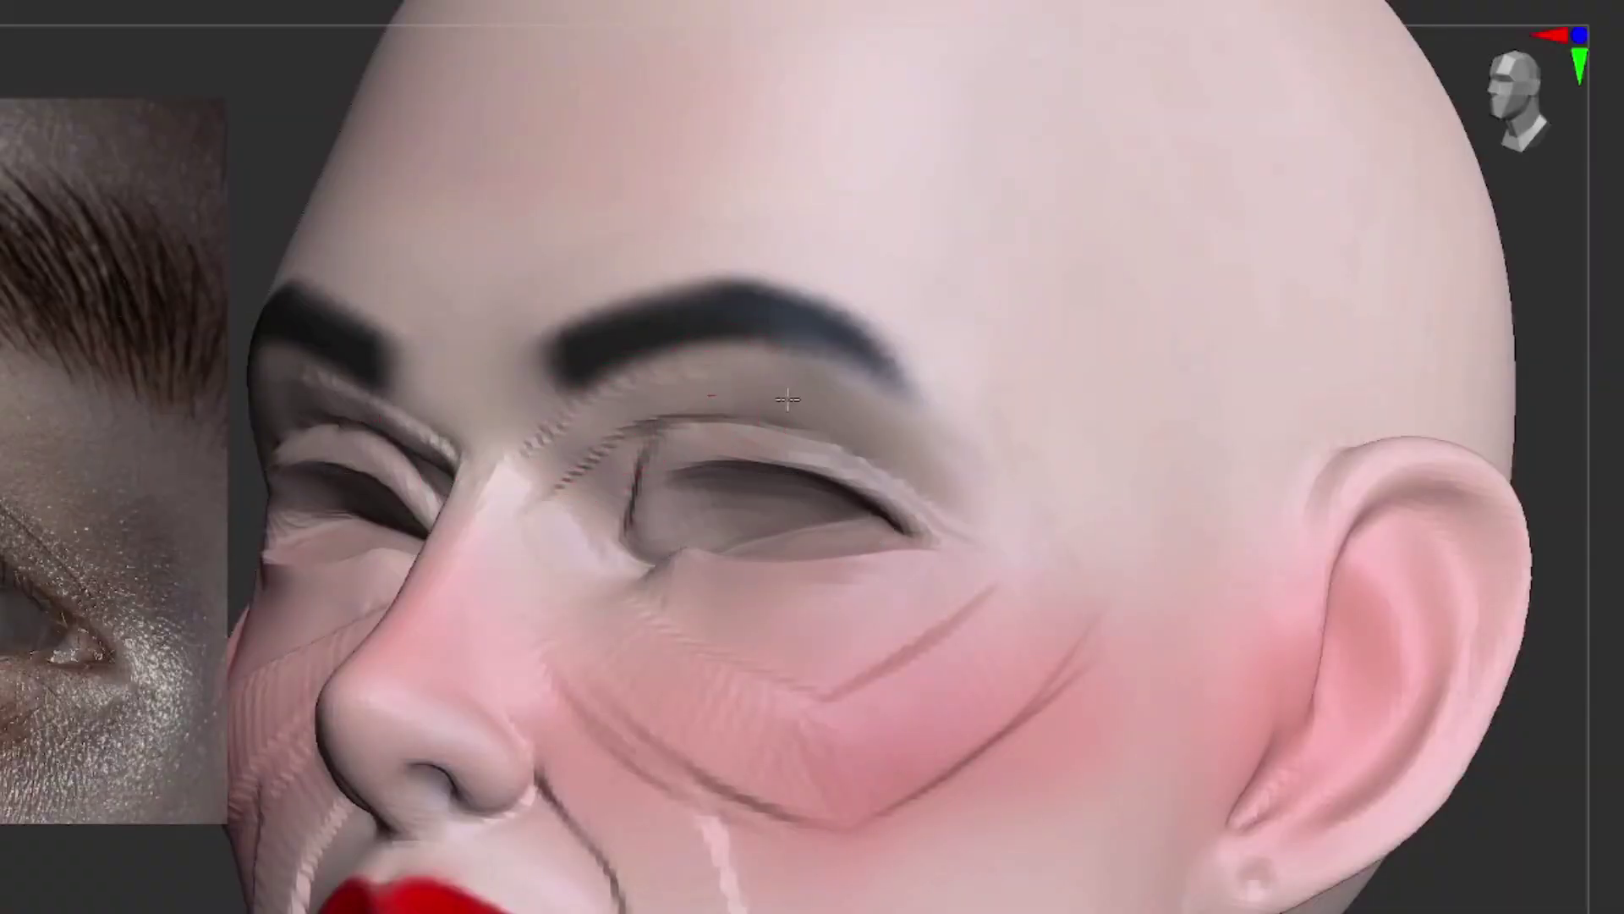
mouse_move(668, 423)
left_mouse_down()
mouse_move(917, 424)
mouse_move(964, 514)
left_mouse_up()
key("s")
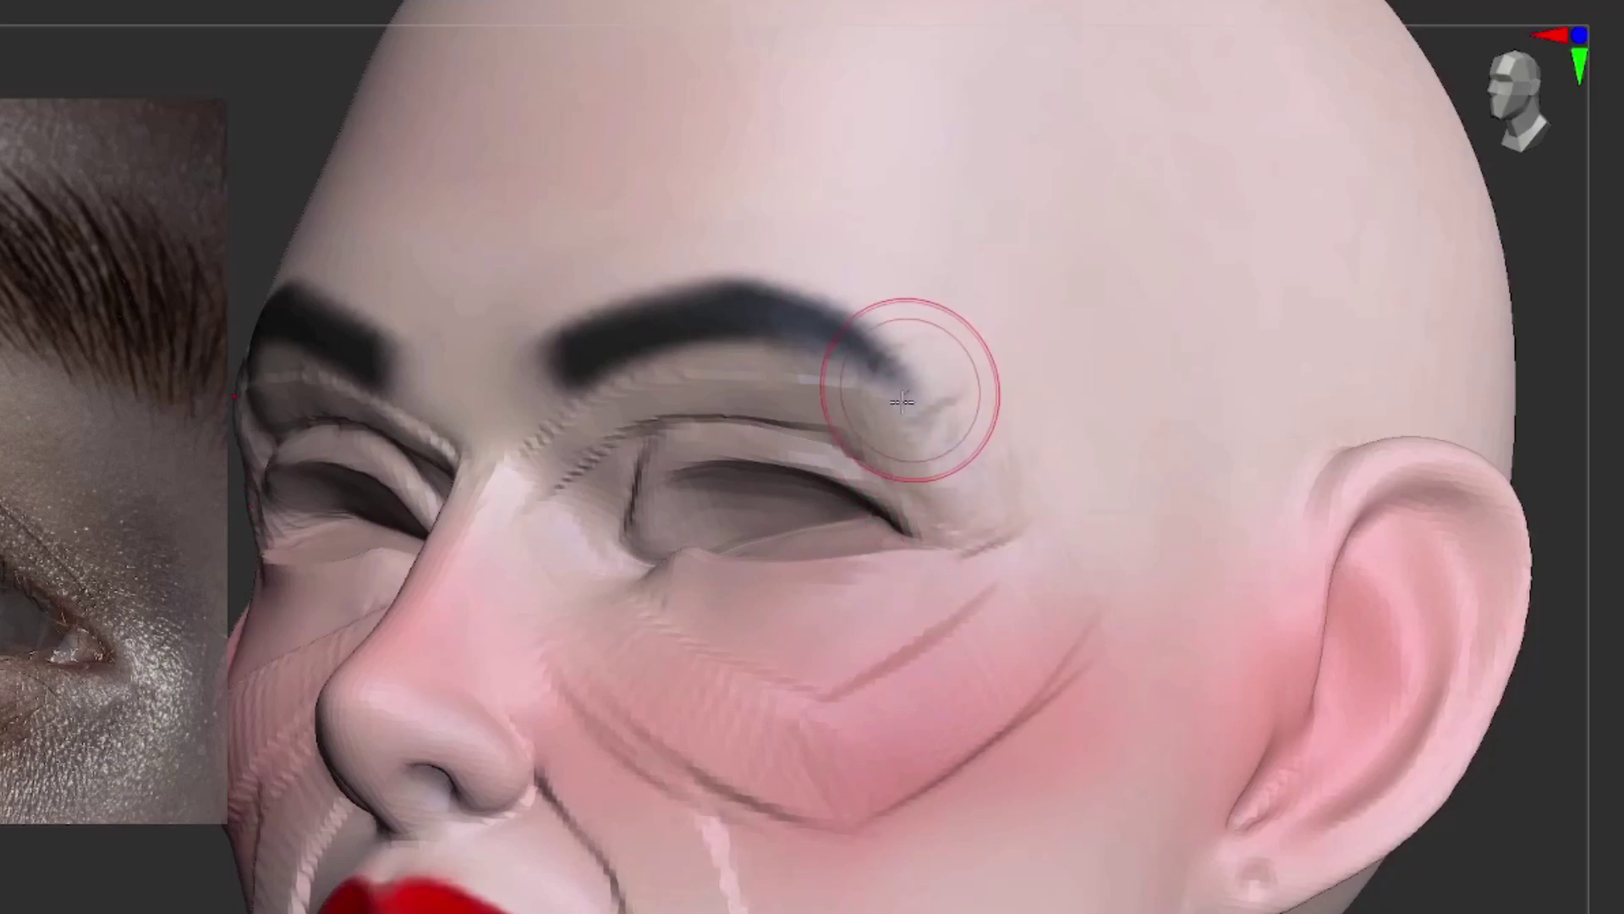
Refine the outer corner of the upper eyelid with DamStandard at draw size about 3.1
mouse_move(1548, 617)
left_mouse_down("shift")
mouse_move(1601, 652)
mouse_move(1399, 537)
mouse_move(1109, 428)
left_mouse_up("shift")
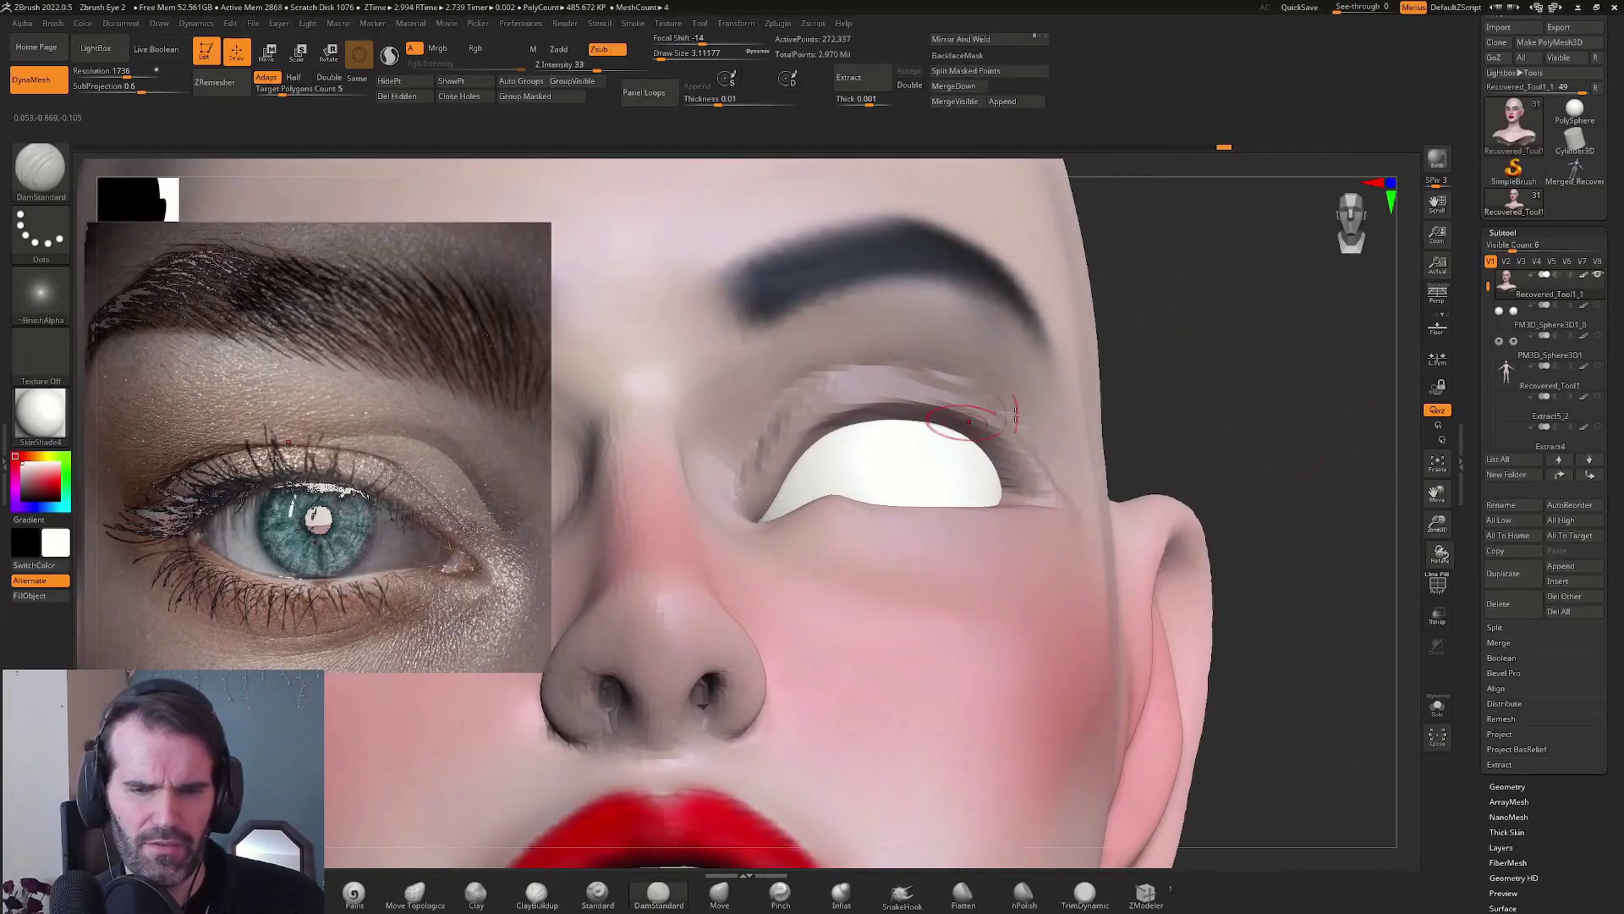
left_click_drag(1036, 459, 1096, 486)
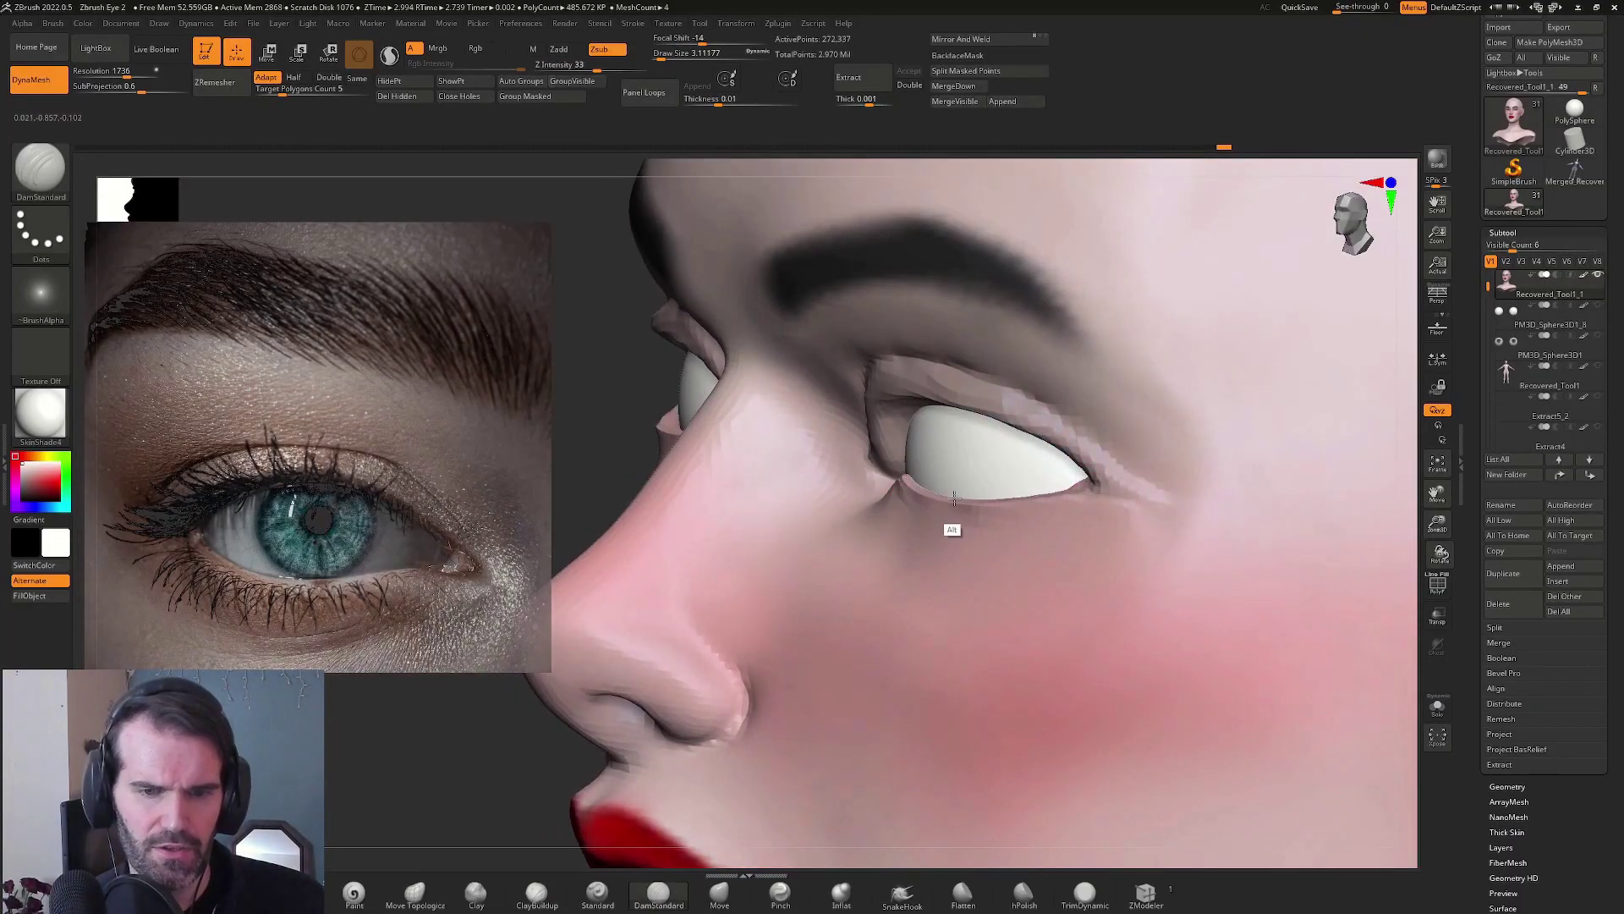
left_click_drag(549, 459, 1026, 428)
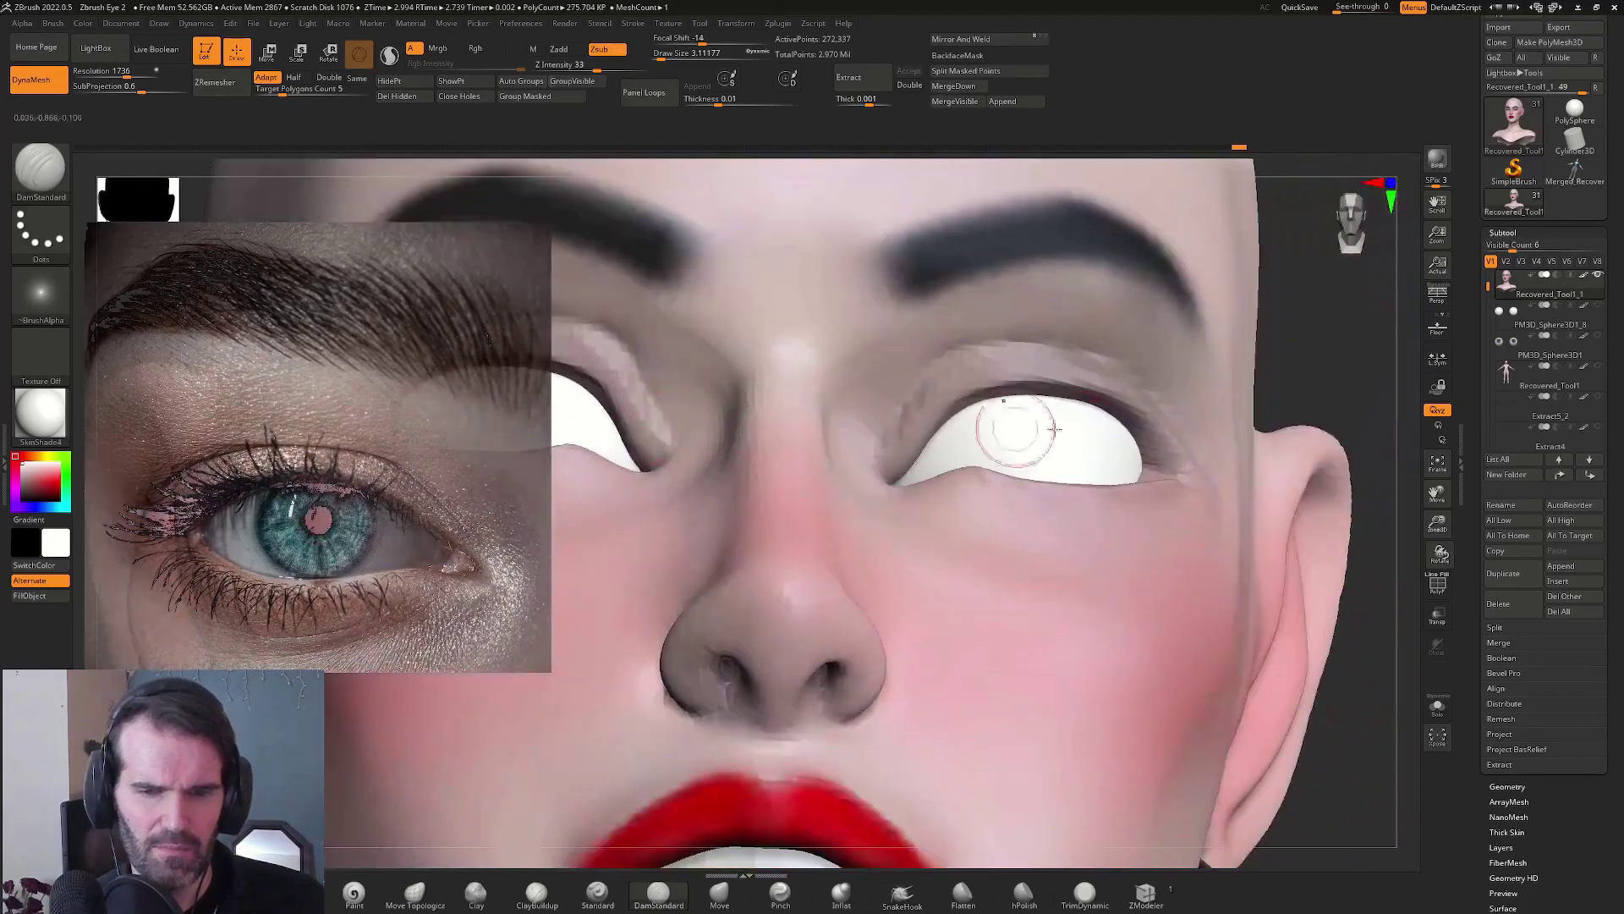
Isolate the head and lasso-mask the upper eyelid, eye socket and brow area, leaving the lower lid unmasked
key("ctrl")
left_click_drag(1339, 366, 1339, 351, "shift")
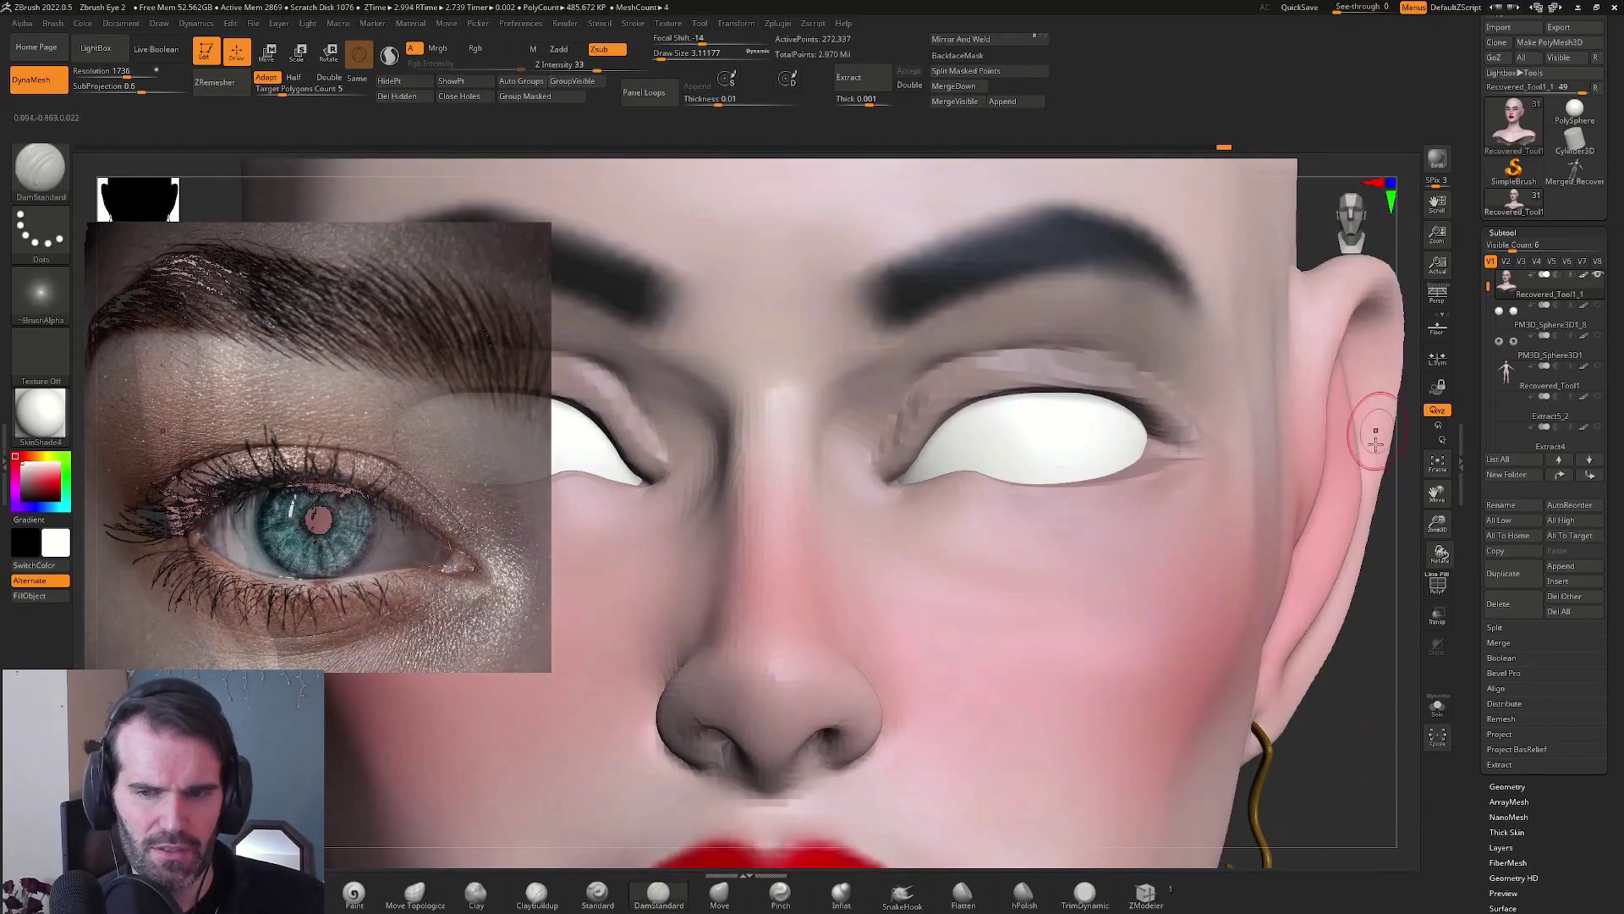
key("ctrl+shift+s")
left_click_drag(1363, 592, 1176, 478)
key("ctrl")
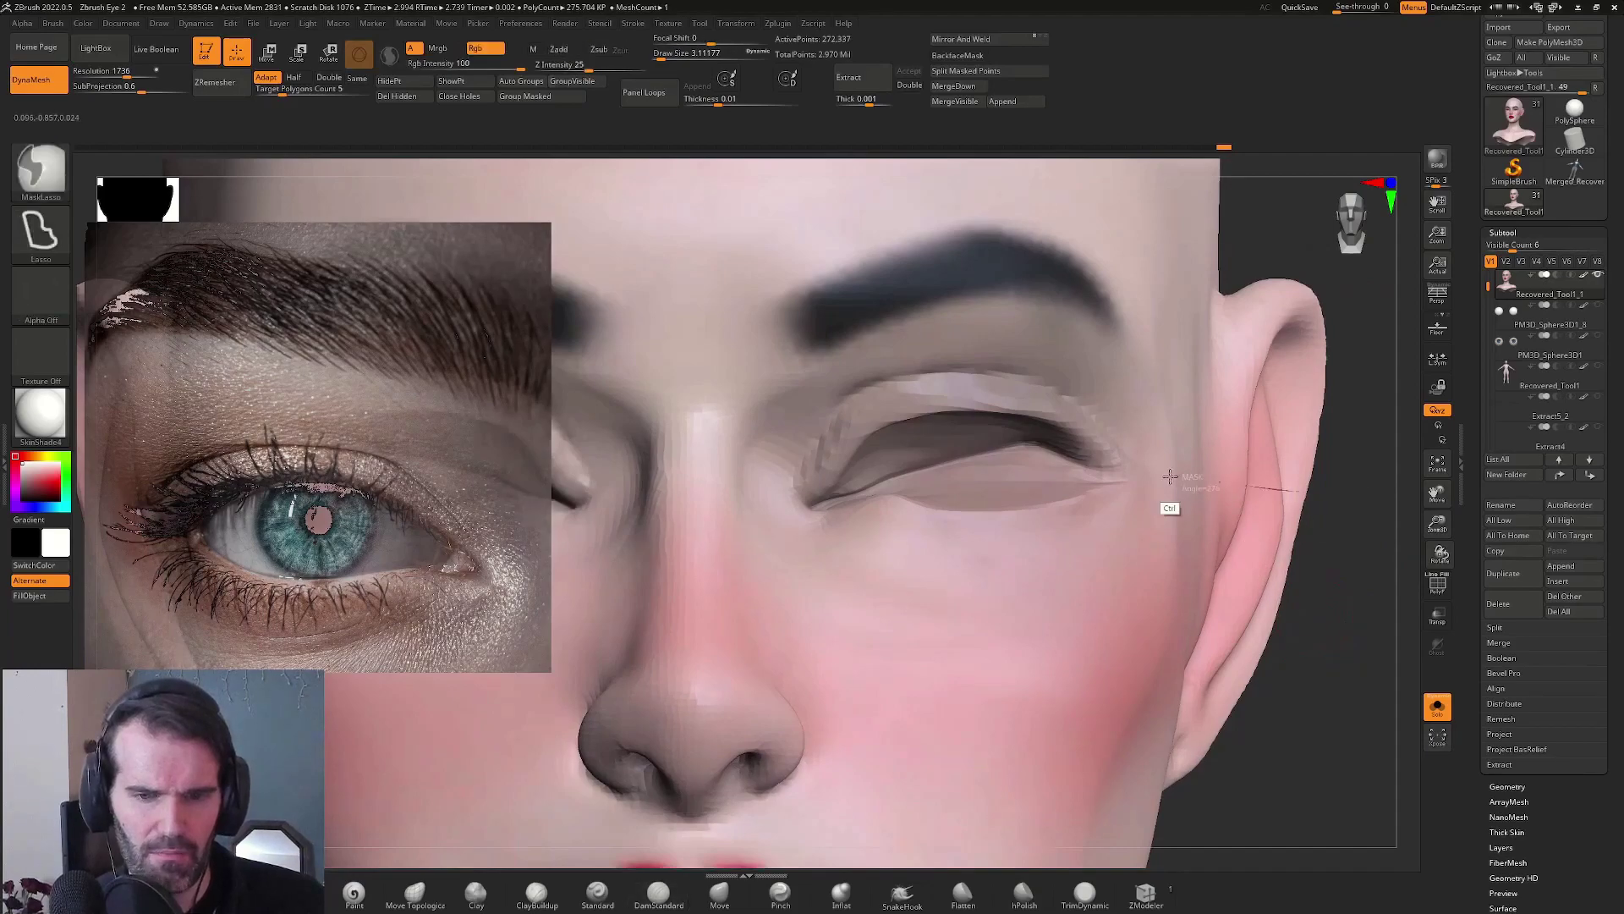
mouse_move(930, 456)
left_mouse_down("ctrl")
mouse_move(707, 507)
mouse_move(1353, 363)
left_mouse_up("ctrl")
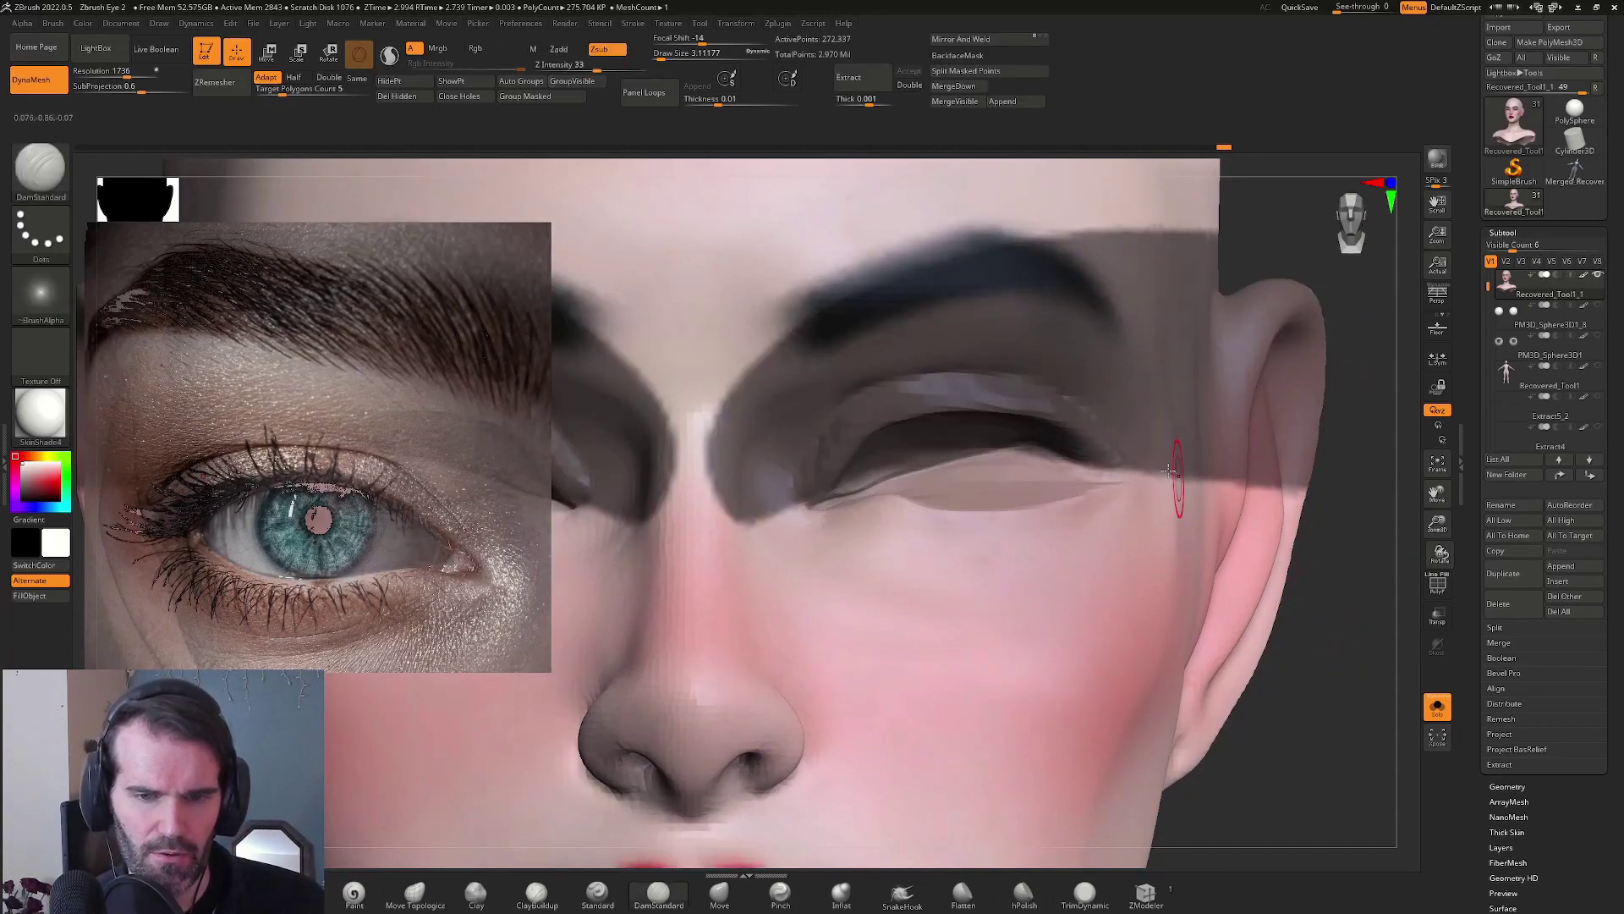
Reshape the unmasked lower eyelid edge around the eyeball with the Move brush at draw size about 10.5
left_click(718, 895)
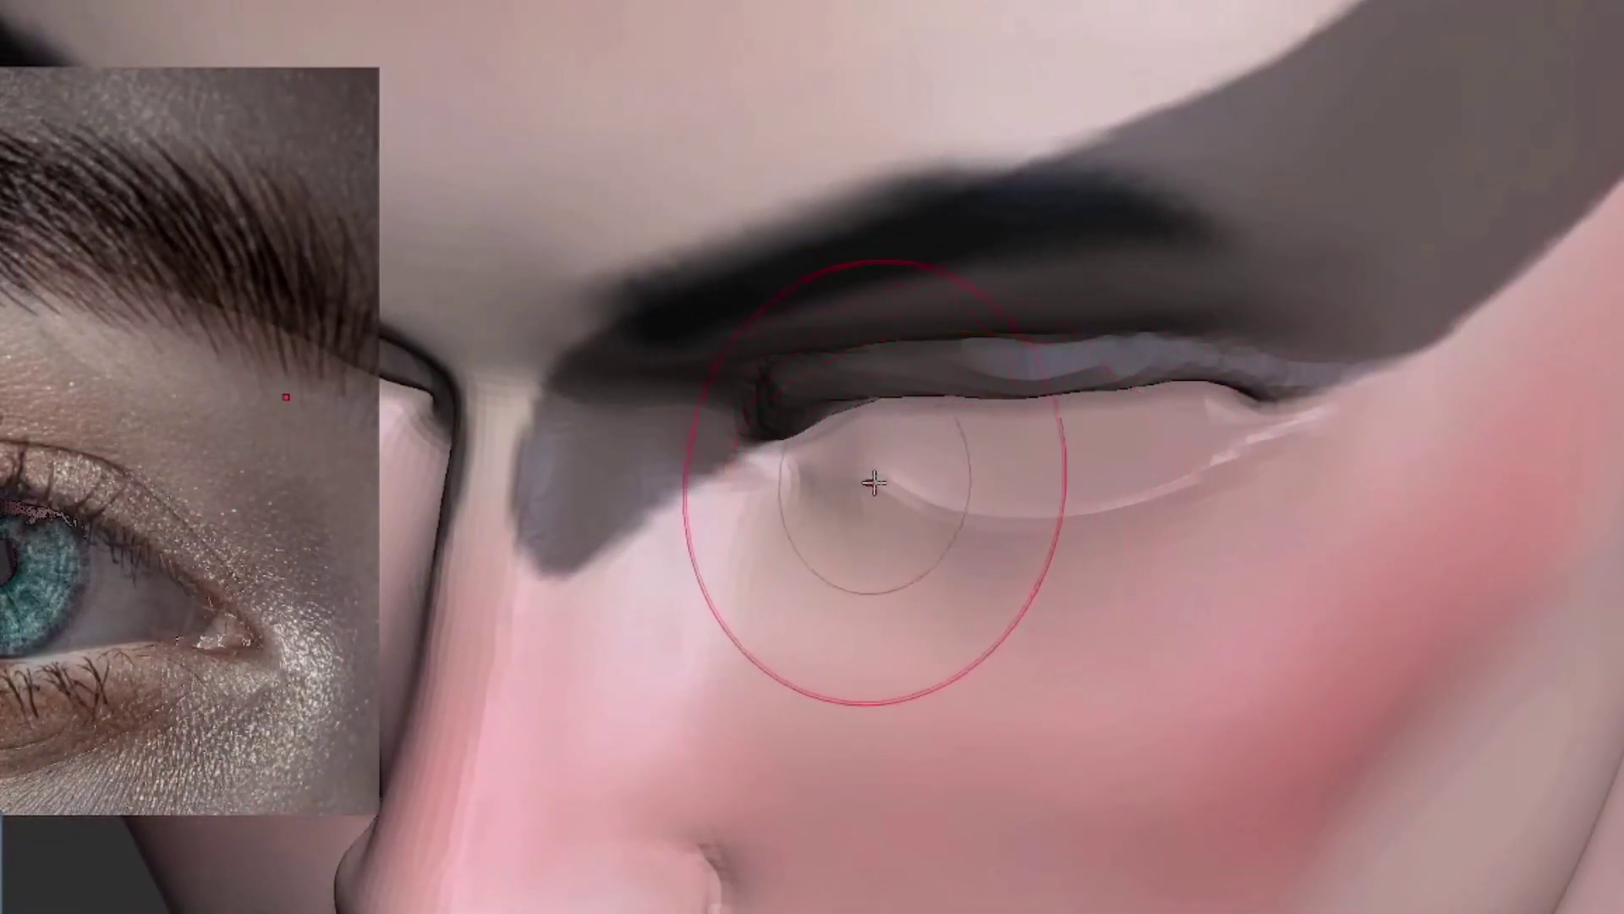
left_click_drag(871, 471, 885, 441)
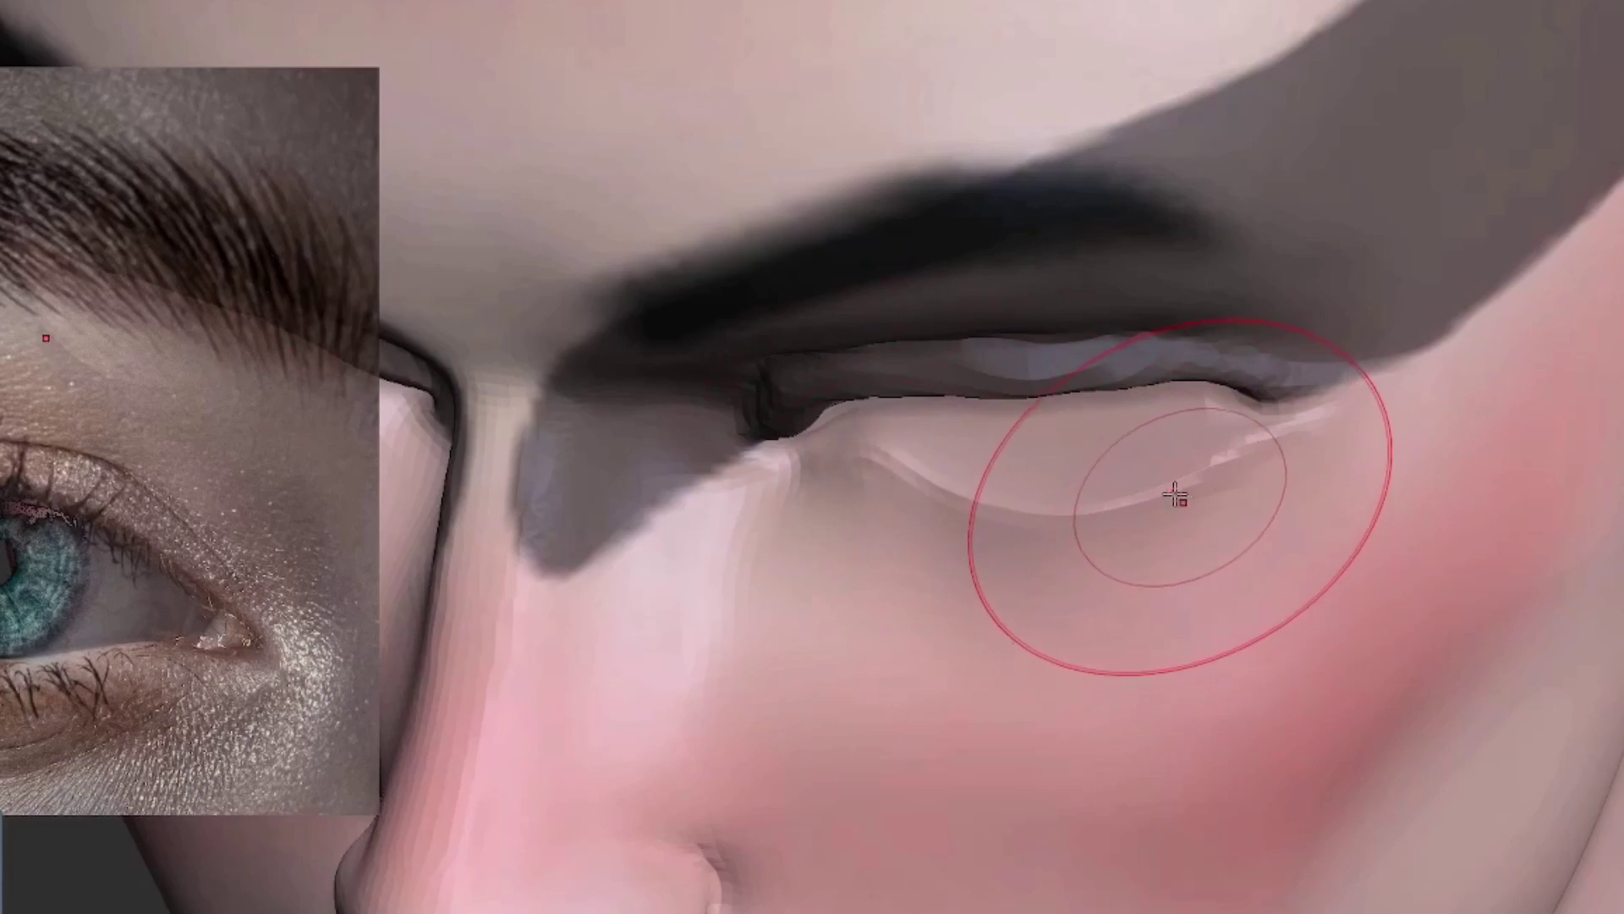
mouse_move(1179, 490)
left_mouse_down()
mouse_move(1105, 506)
mouse_move(1178, 456)
mouse_move(831, 523)
left_mouse_up()
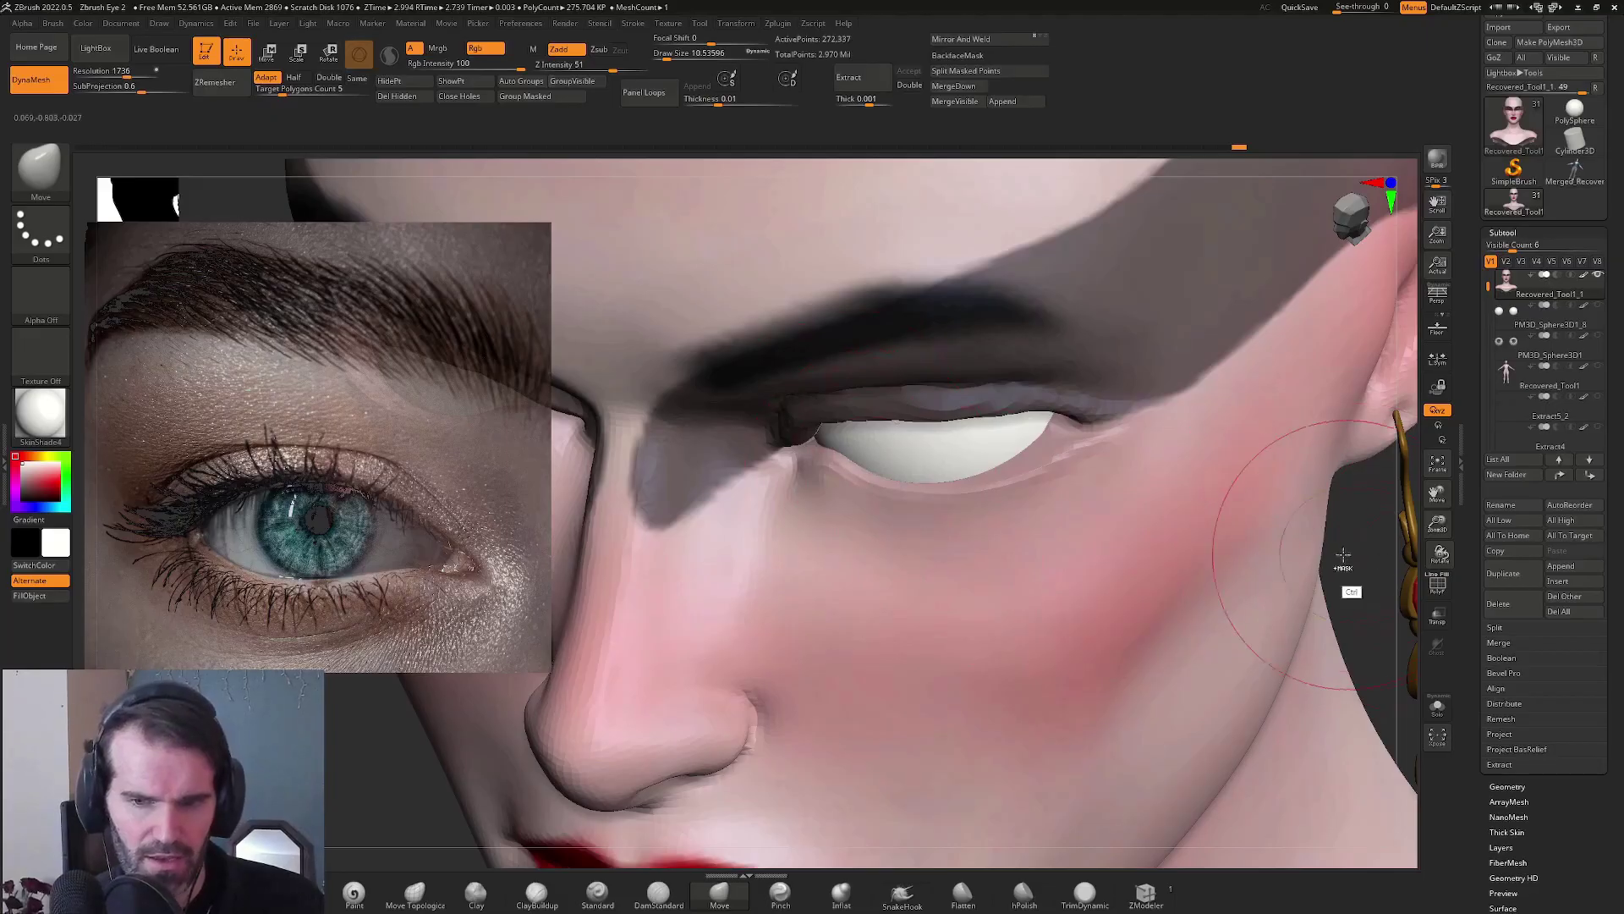
Invert the mask, fit the upper eyelid around the eyeball with the Move brush, and clear the mask
key("ctrl+a")
right_click_drag(1349, 561, 991, 440)
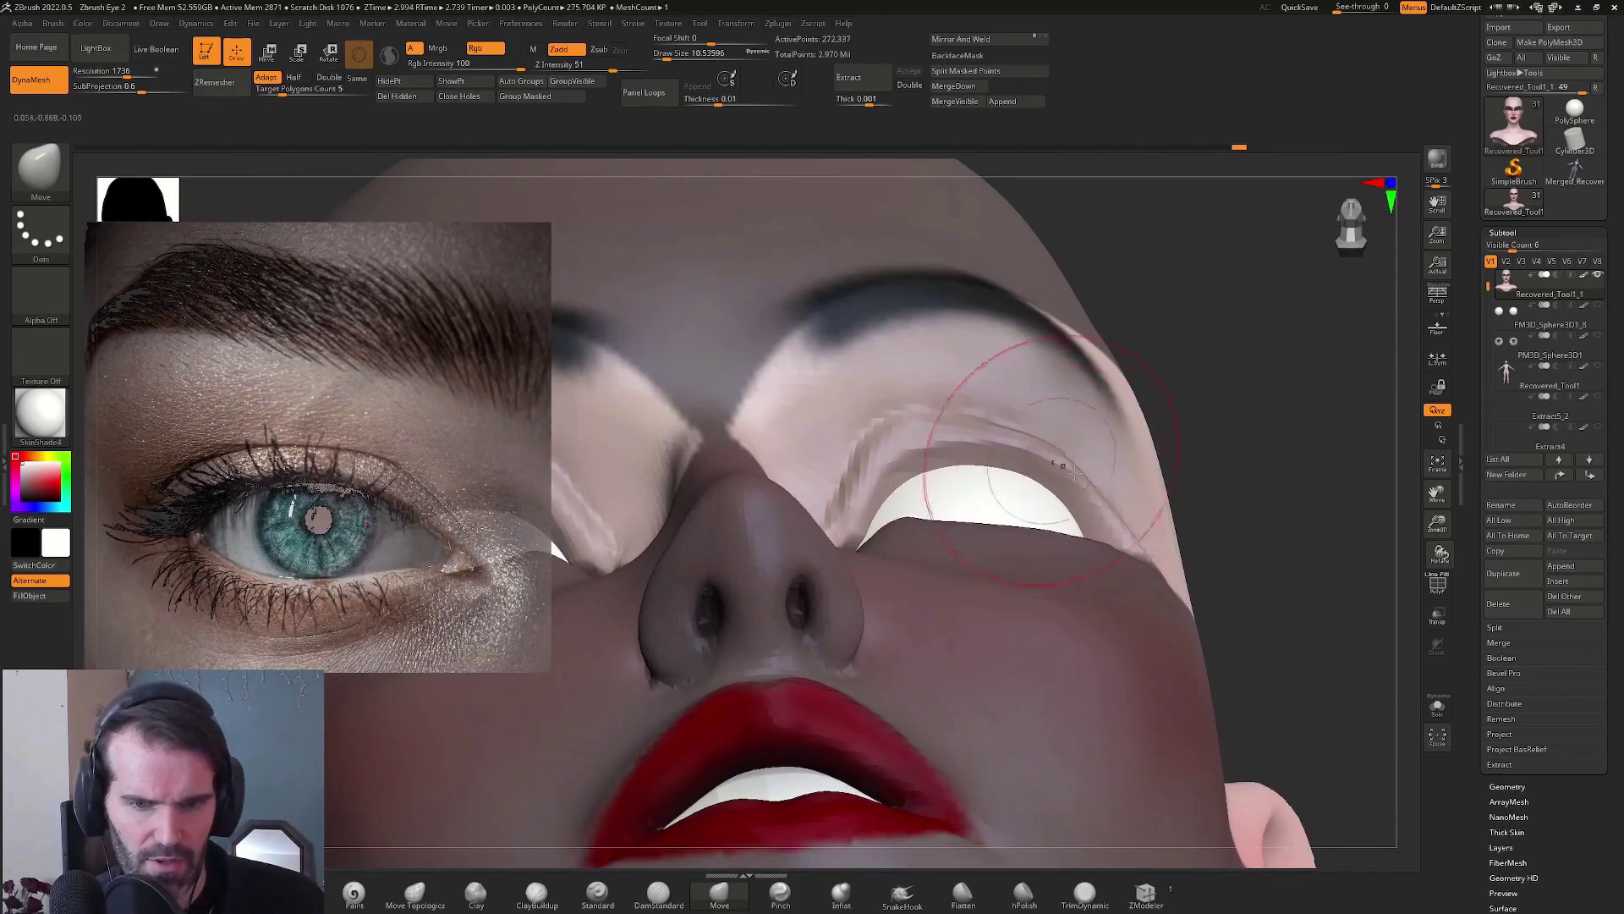
right_click_drag(1181, 472, 1115, 492)
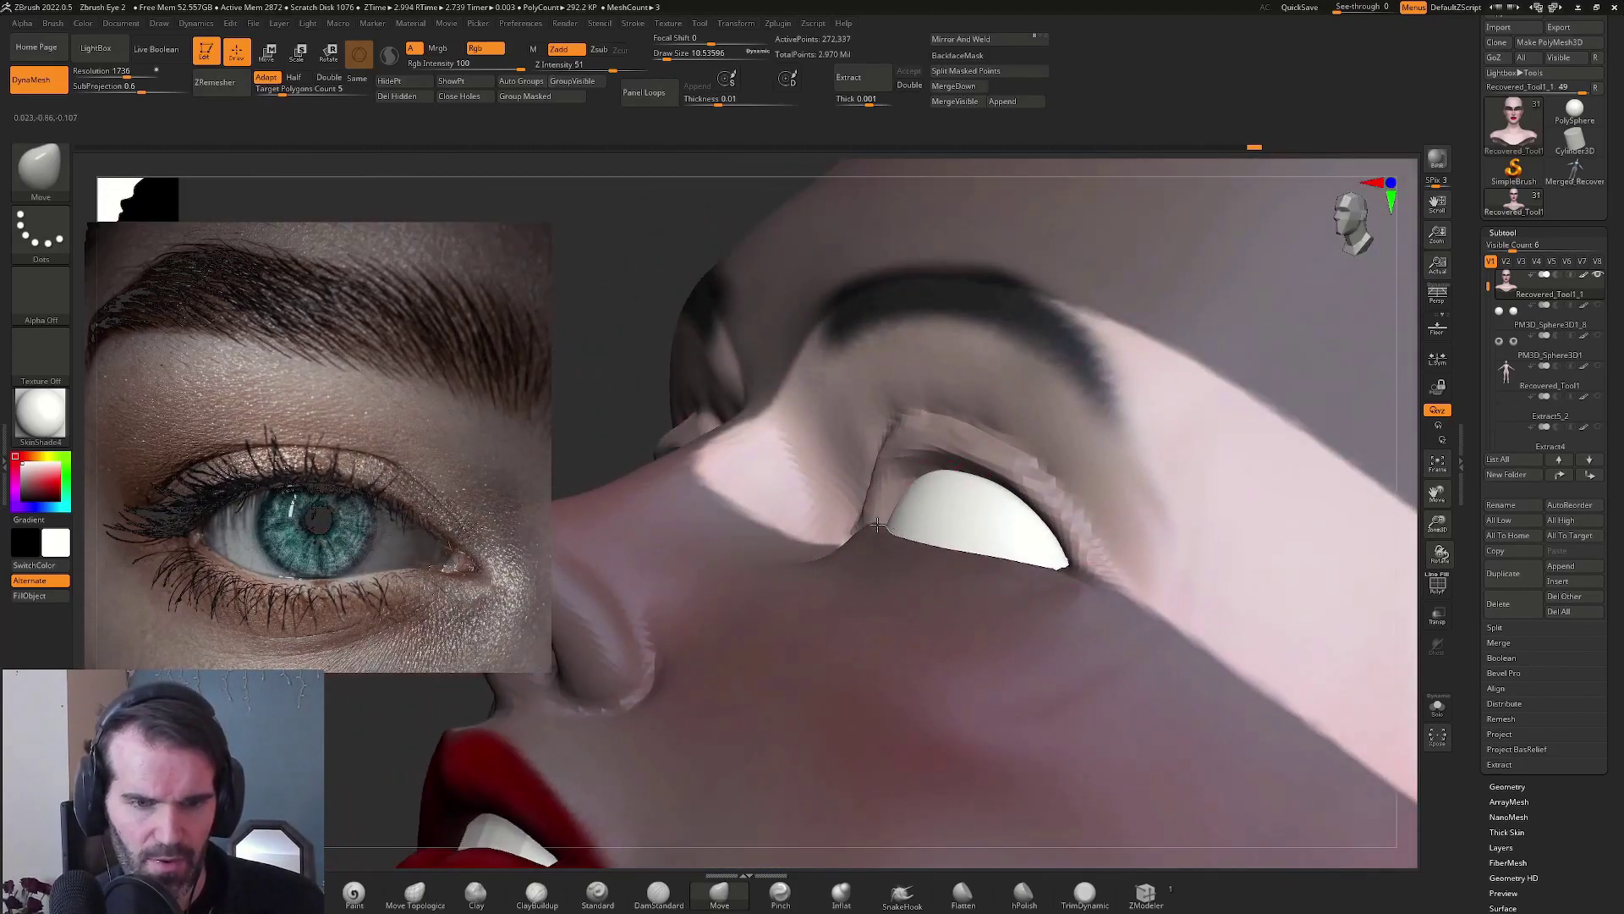
right_click_drag(605, 405, 1088, 526)
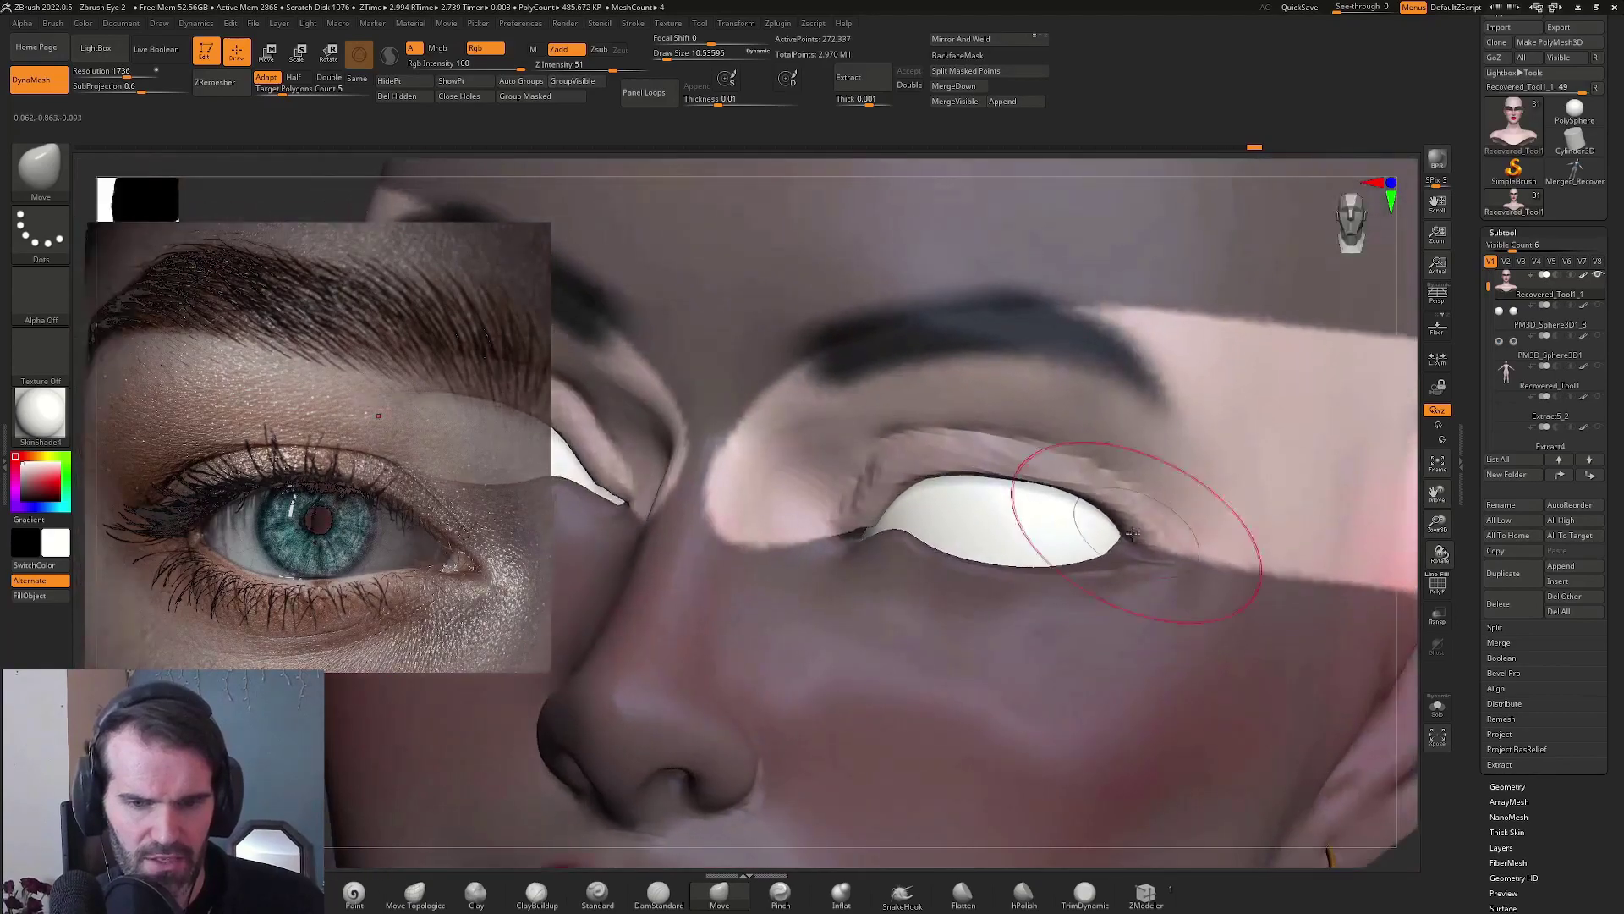
right_click_drag(1395, 580, 856, 533)
left_click_drag(985, 531, 976, 521)
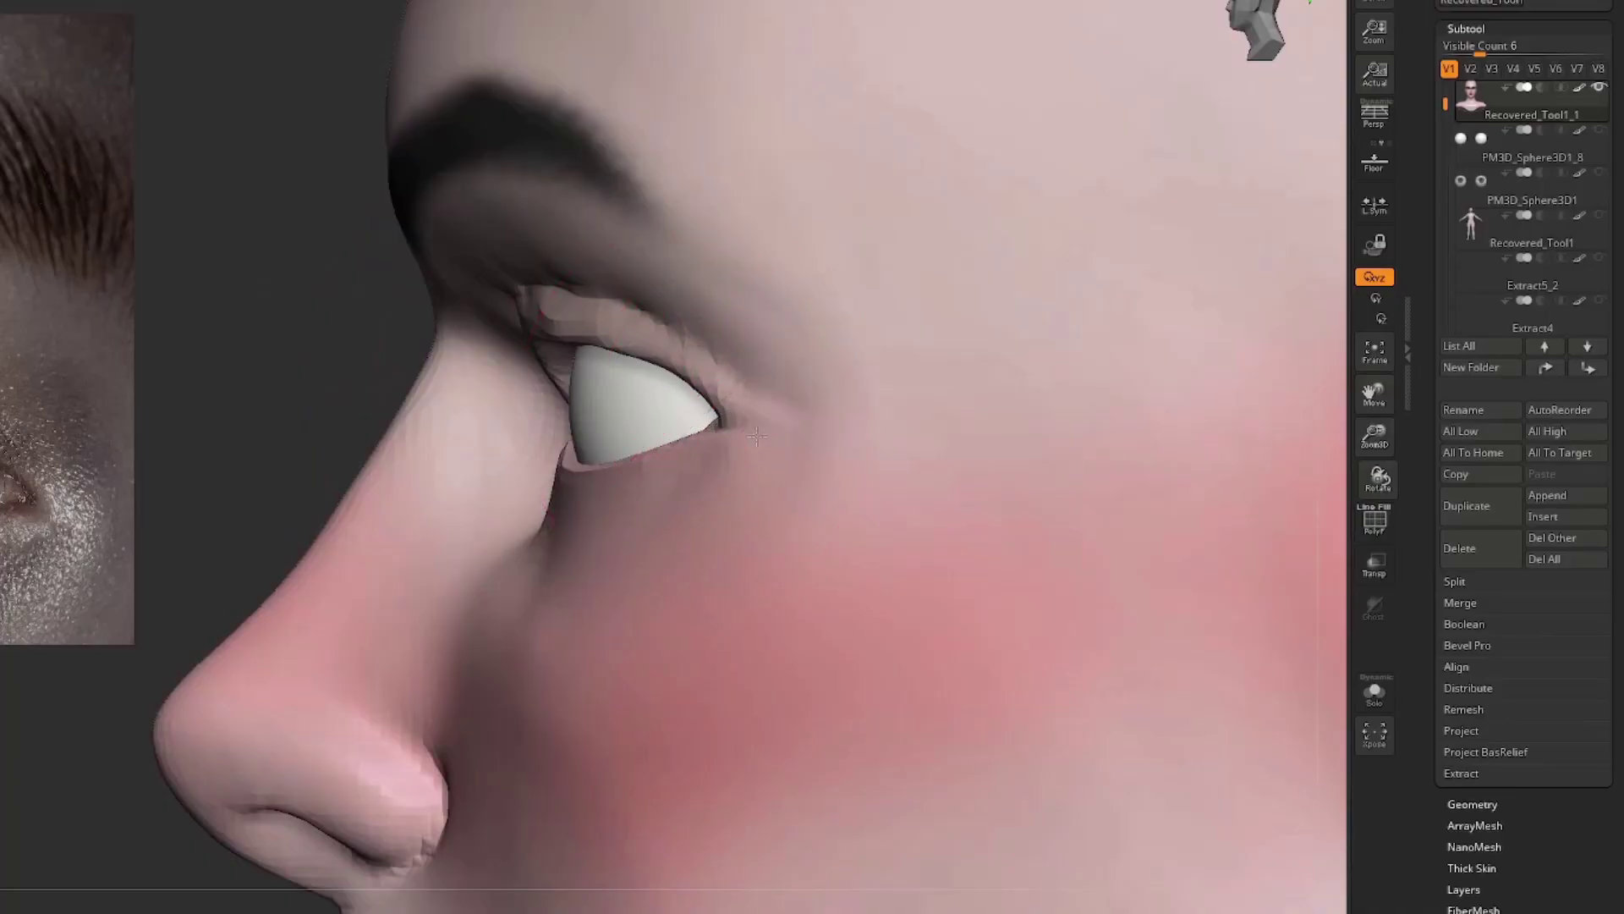
Try to pull the outer eye corner back toward the temple in side view with the Move brush
left_click_drag(757, 436, 881, 445)
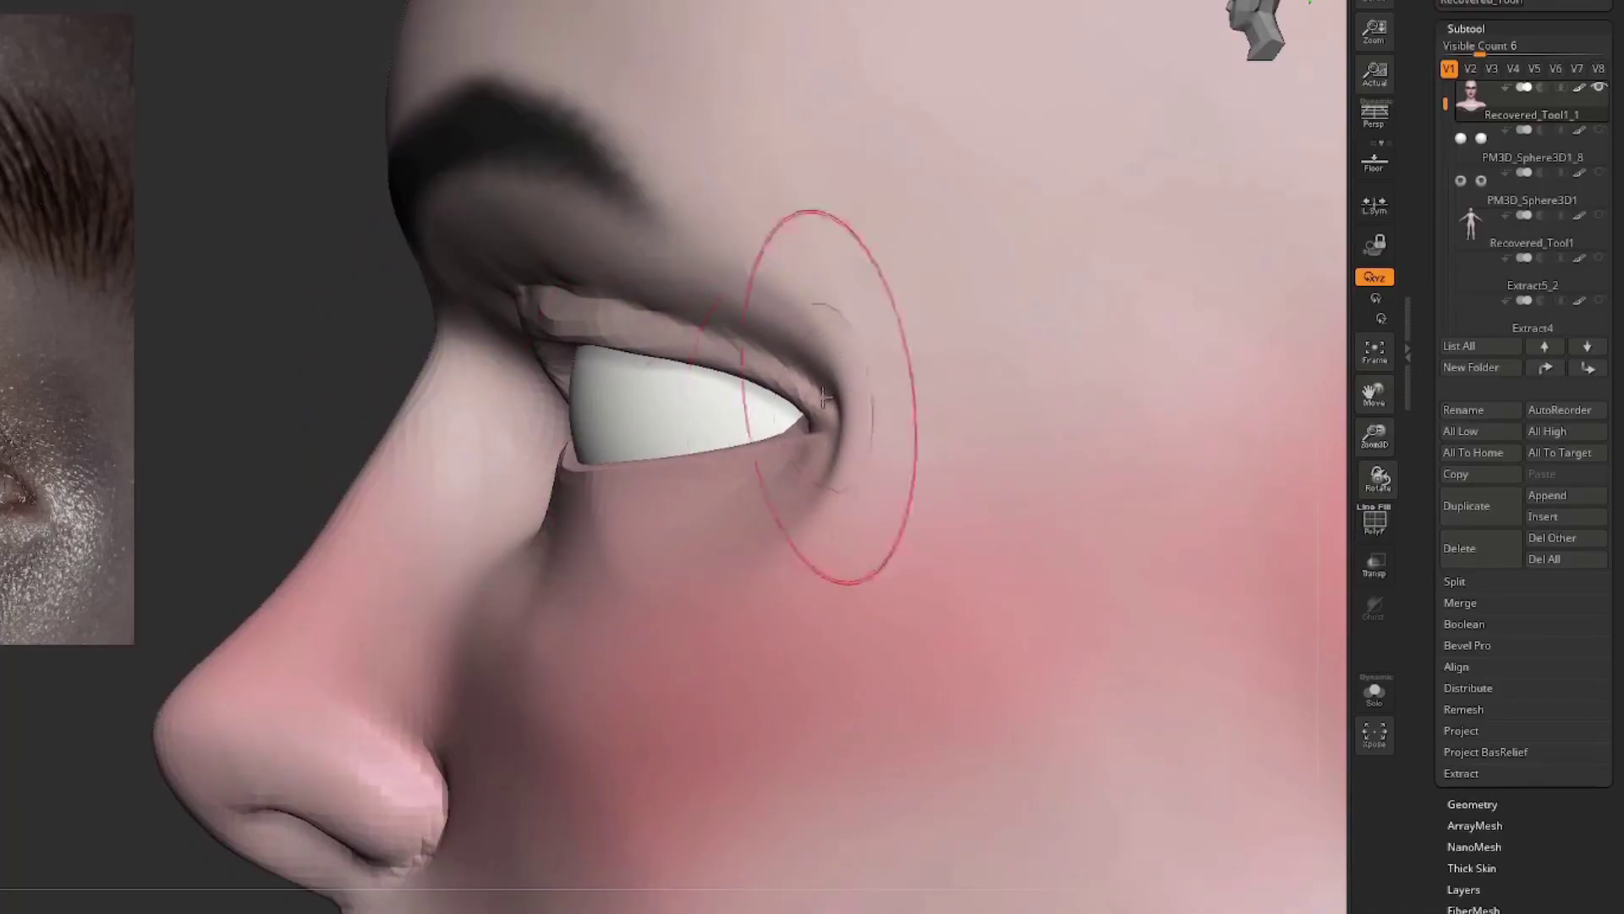
left_click_drag(772, 405, 471, 327)
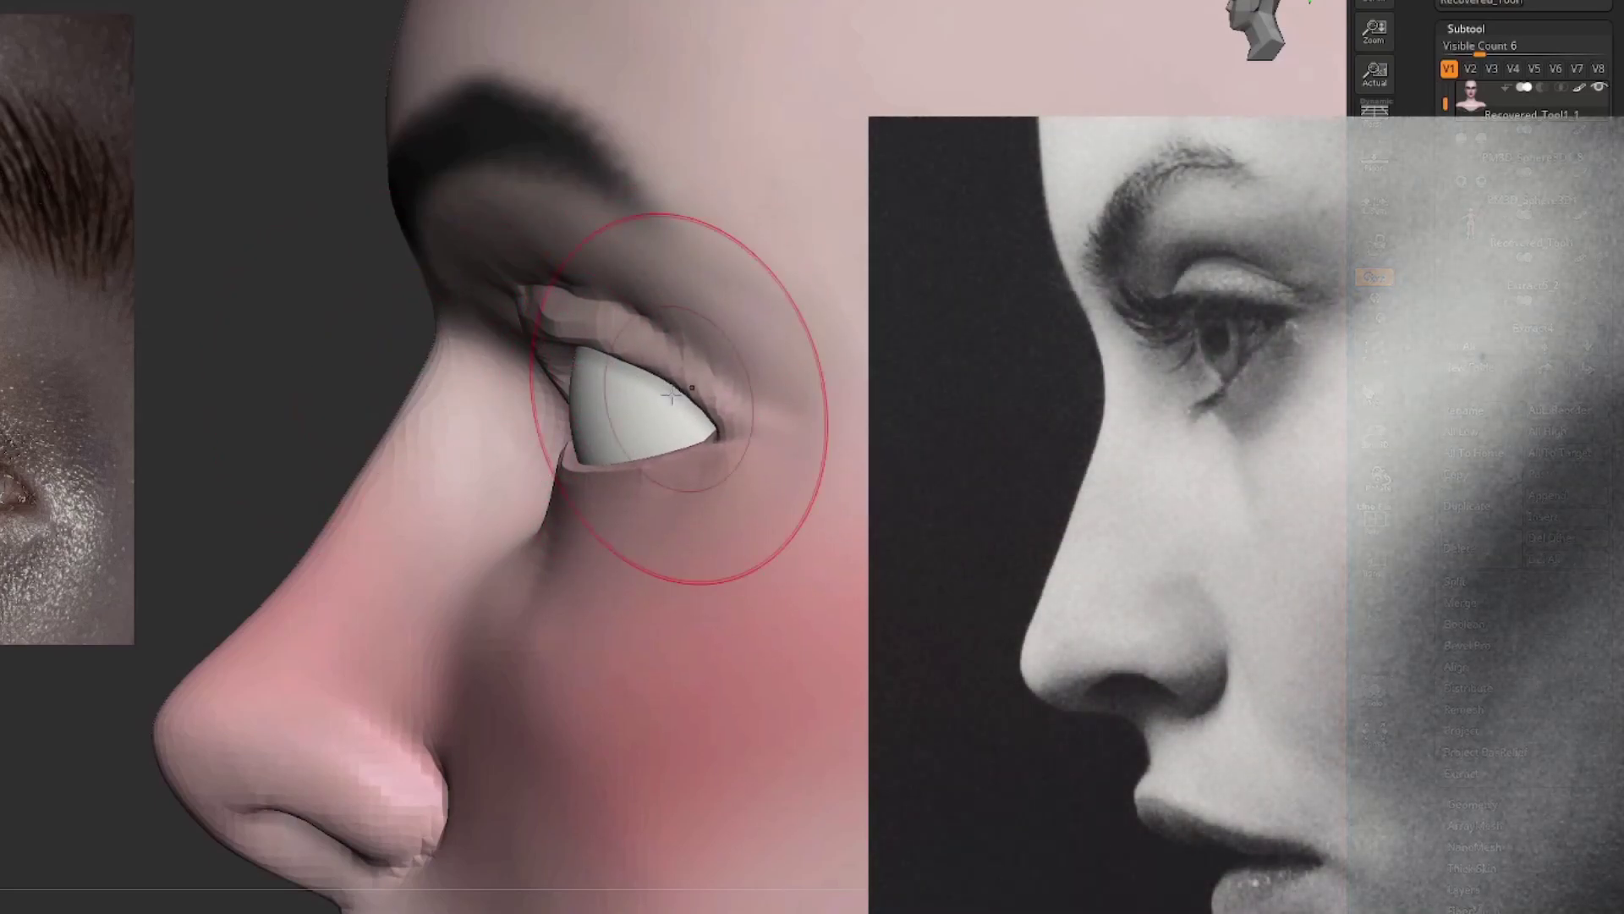
Adjust the upper eyelid and outer corner in profile to the side reference with Move at draw size about 5.75
mouse_move(702, 431)
left_mouse_down()
mouse_move(682, 394)
mouse_move(596, 357)
mouse_move(643, 353)
mouse_move(597, 374)
left_mouse_up()
mouse_move(312, 363)
left_mouse_down("alt")
mouse_move(308, 297)
mouse_move(319, 434)
mouse_move(356, 406)
left_mouse_up("alt")
key("s")
mouse_move(599, 363)
left_mouse_down()
mouse_move(608, 376)
mouse_move(573, 356)
mouse_move(689, 398)
left_mouse_up()
right_click_drag(688, 398, 690, 200, "alt")
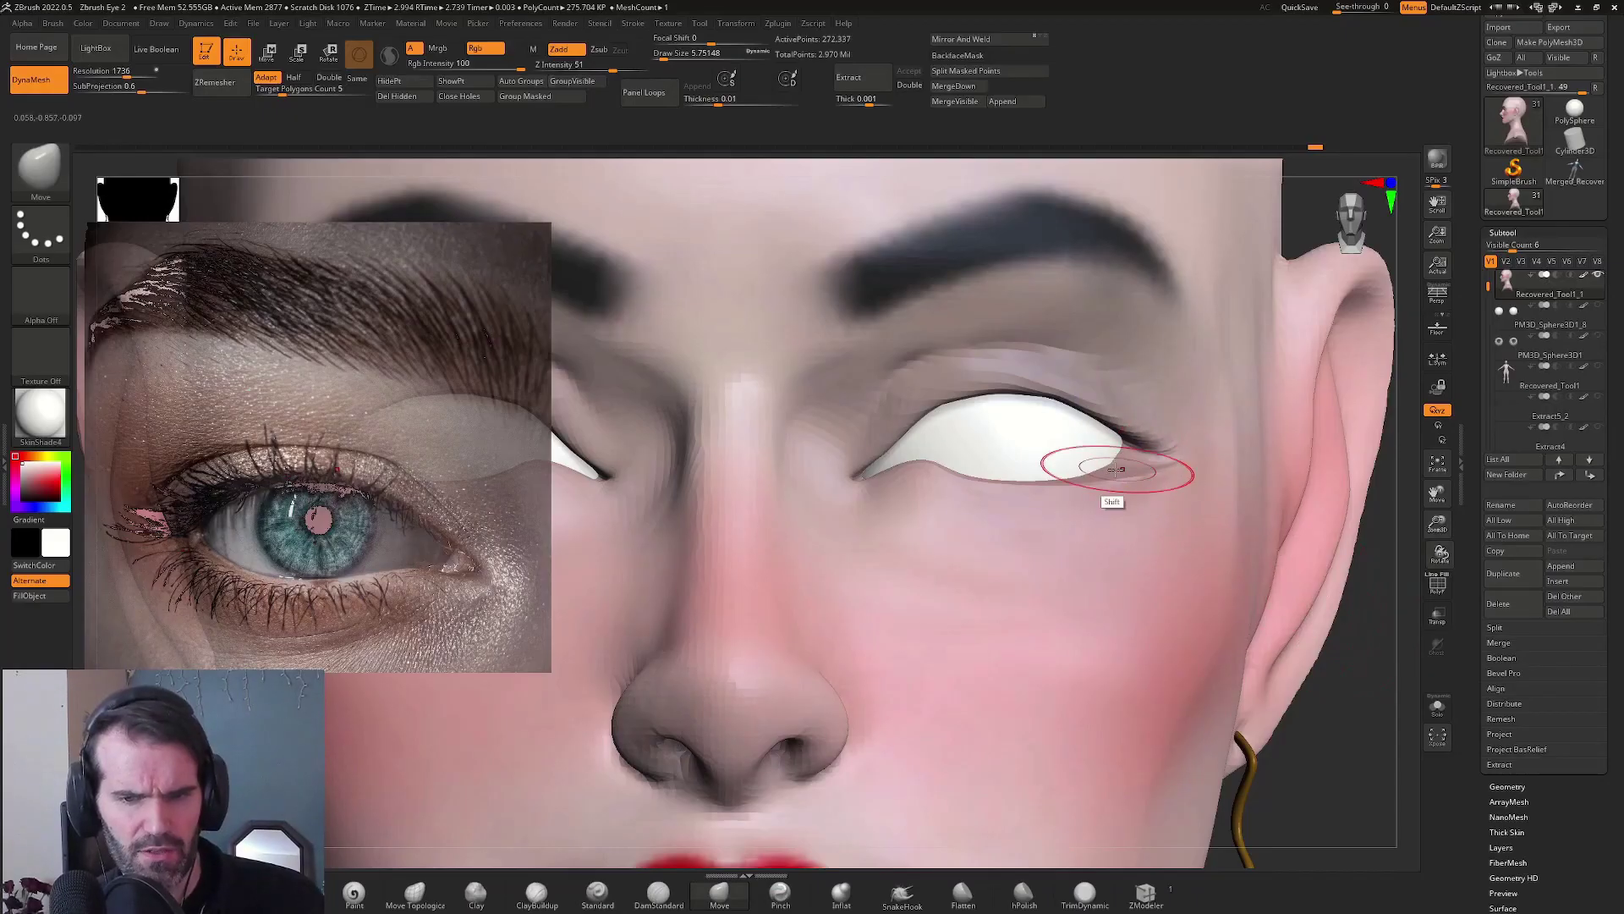
Sharpen the upper eyelid line and crease at the outer eye corner with DamStandard
left_click(658, 893)
key("s")
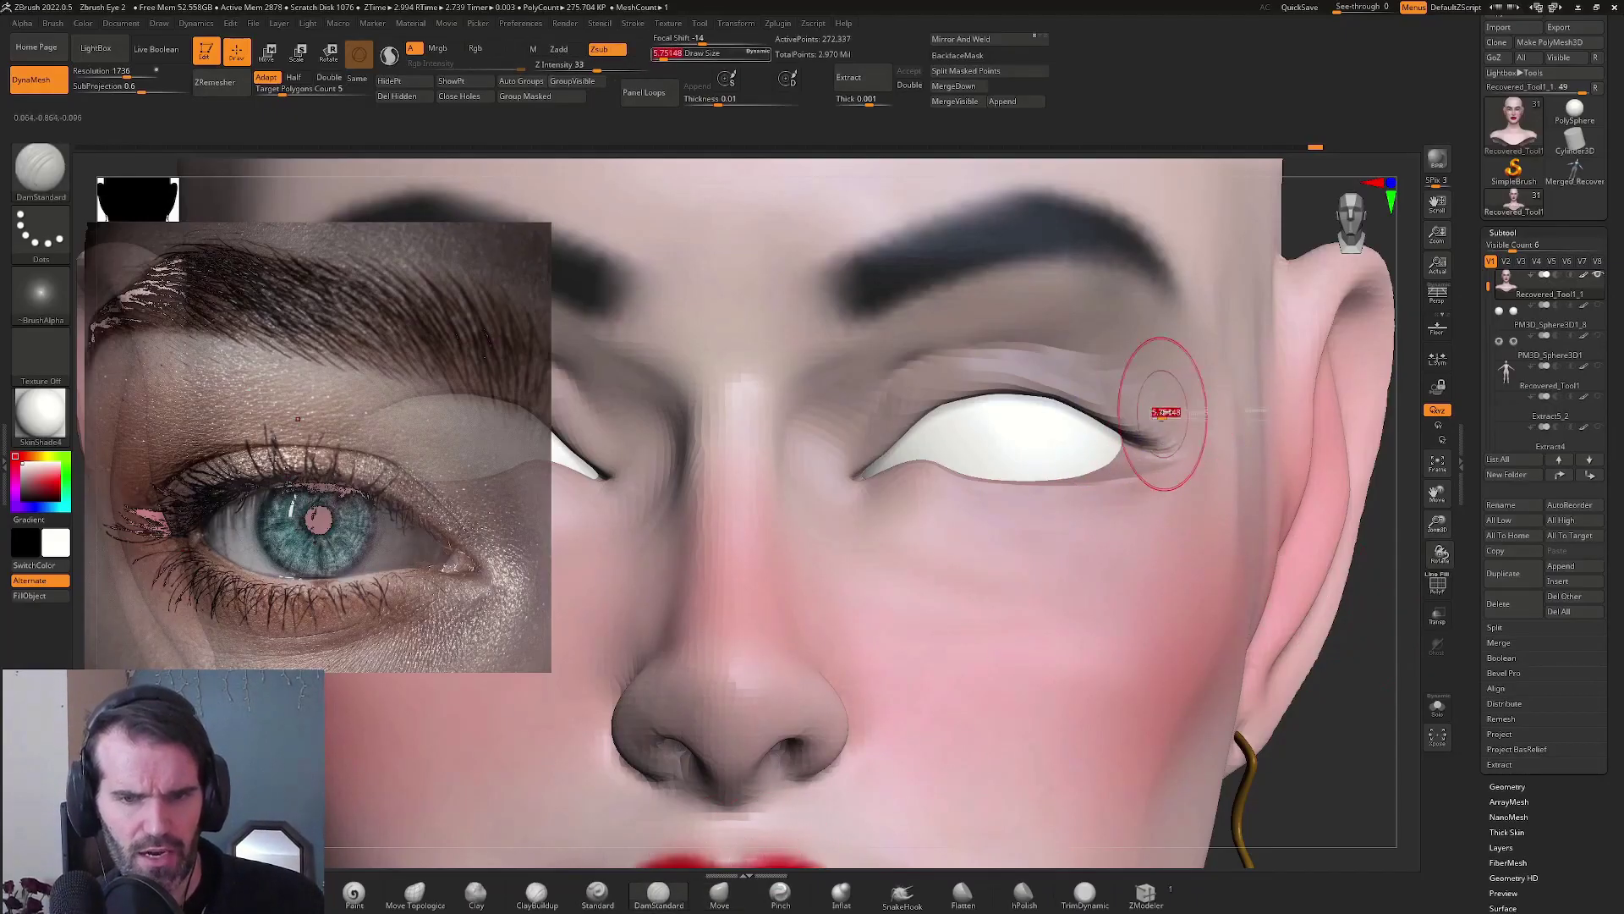
left_click_drag(1166, 412, 1218, 415)
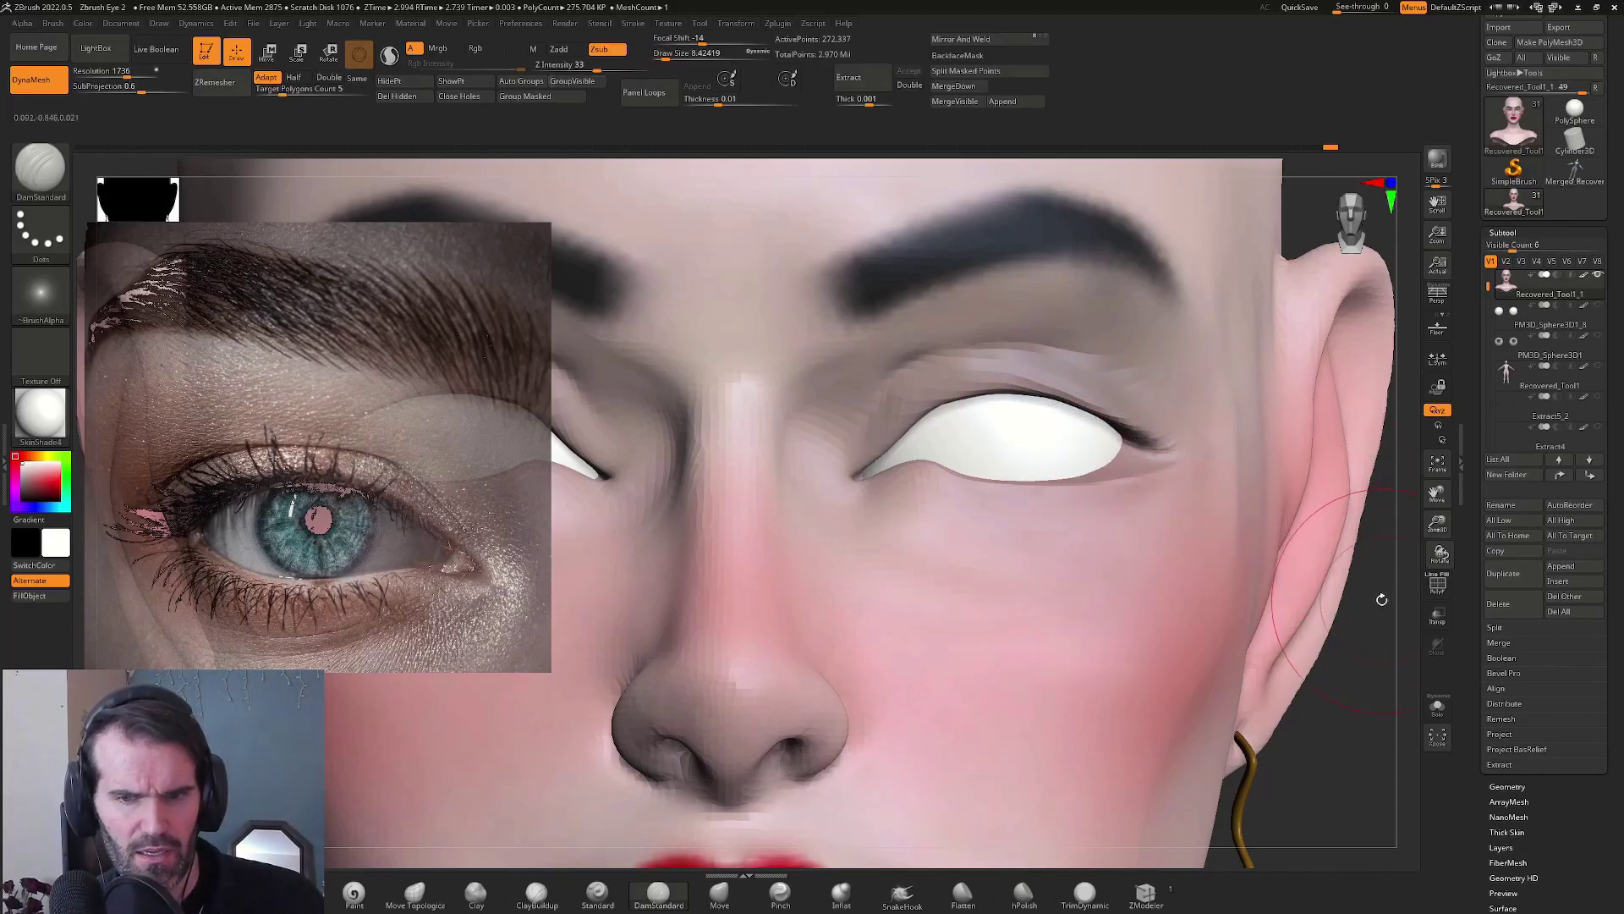
left_click_drag(1382, 599, 1184, 406)
key("s")
left_click_drag(1172, 461, 1146, 461)
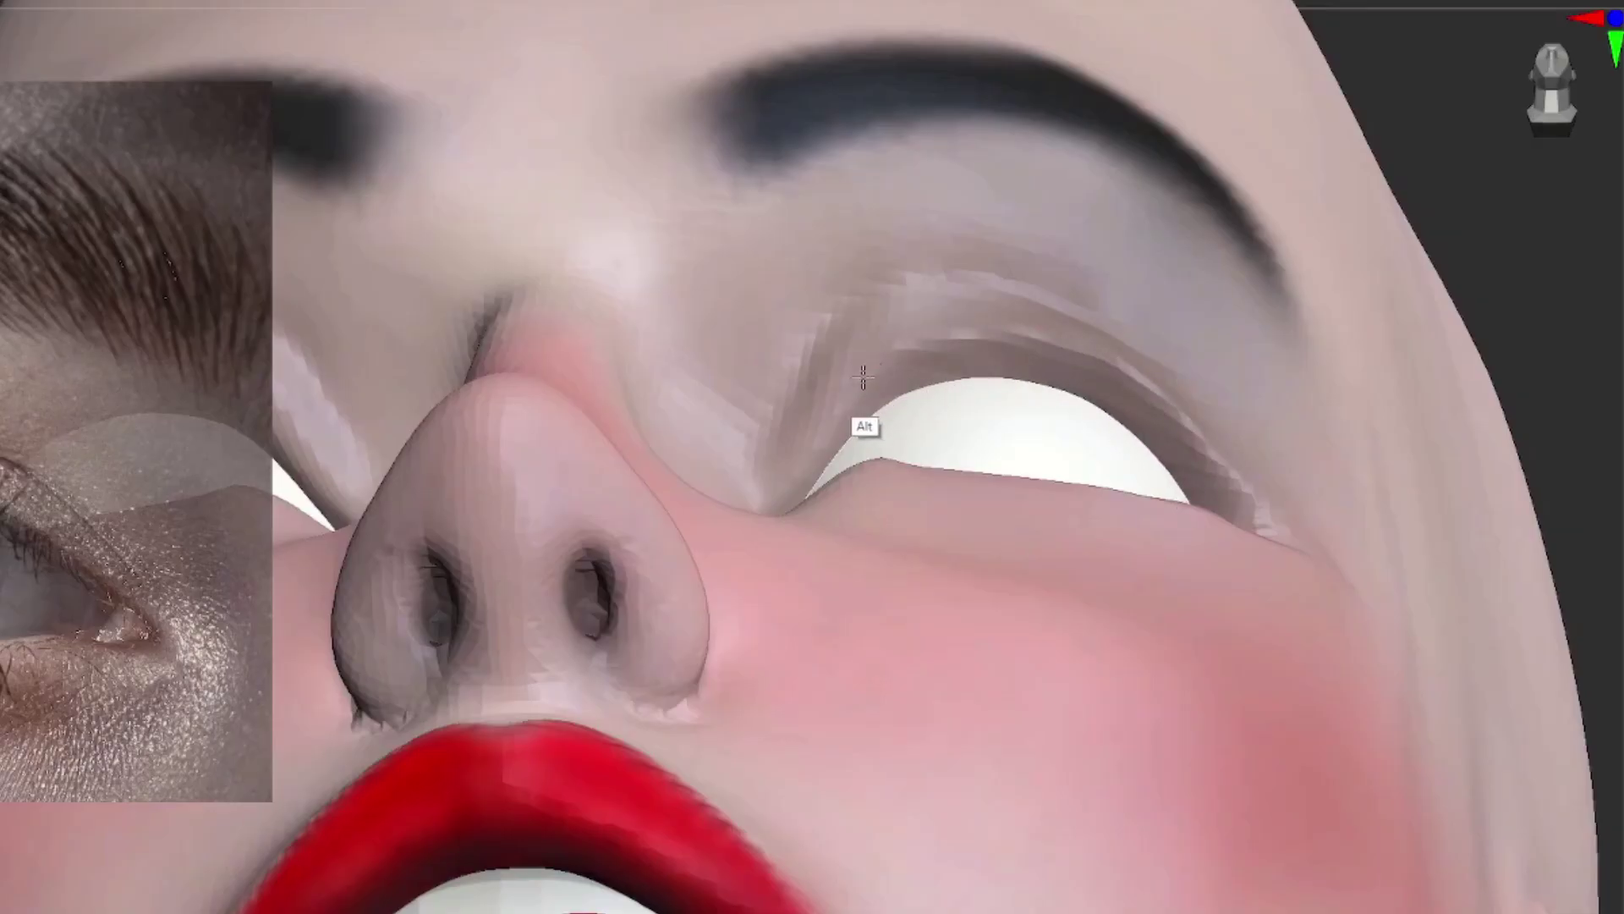
left_click_drag(1523, 364, 1599, 446)
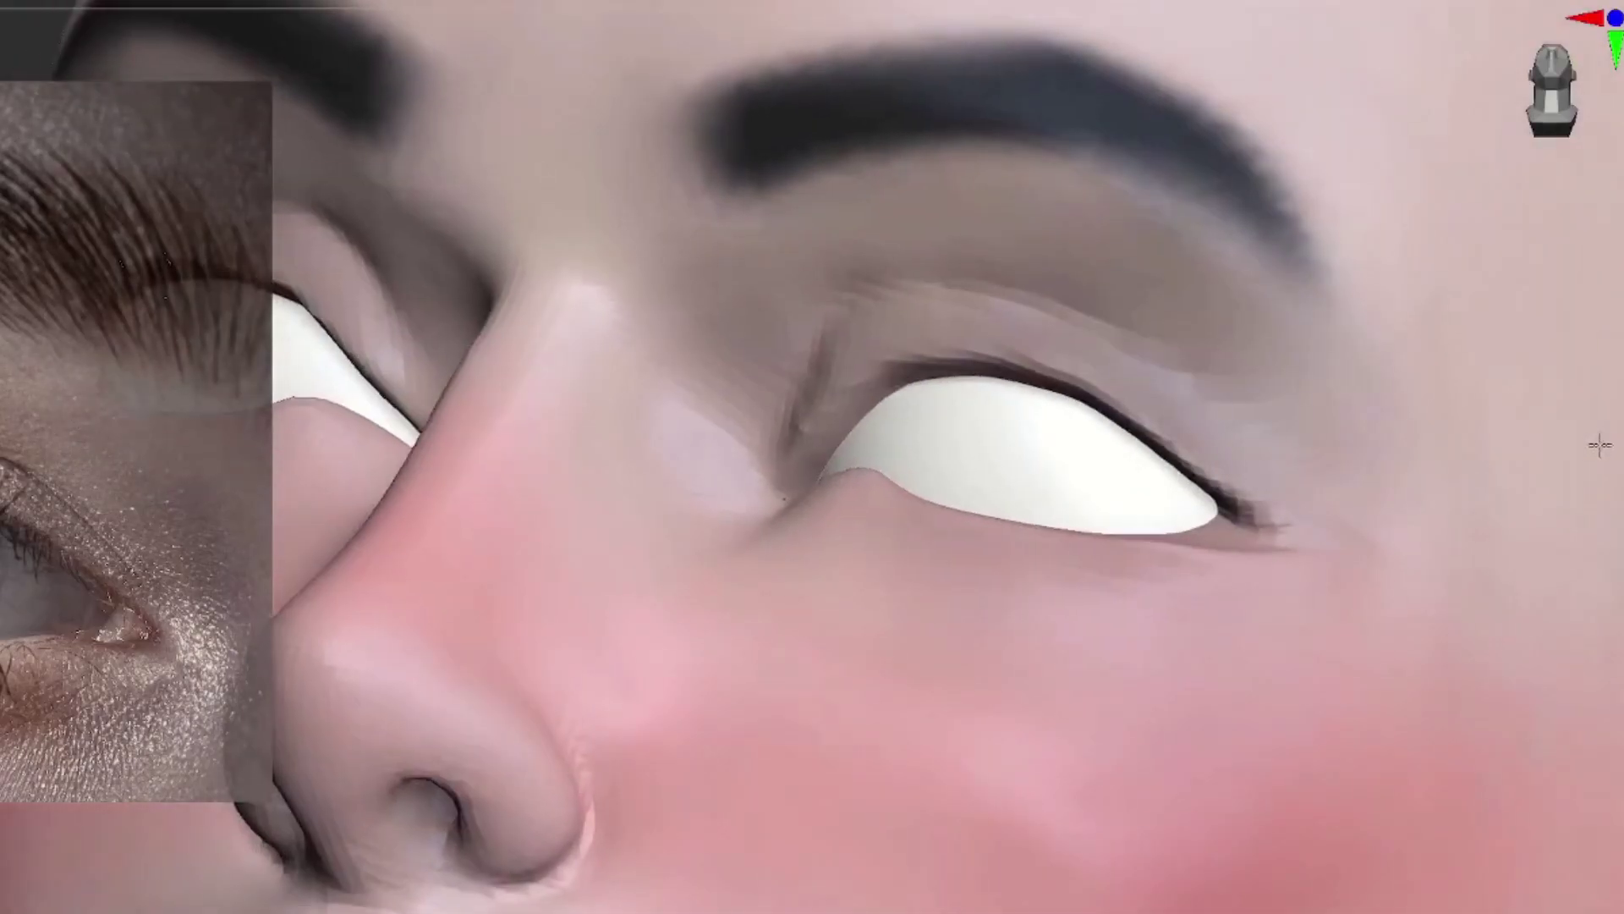
Build up the lower eyelid rim with inverted DamStandard strokes at draw size about 4.3 and define the crease beneath it
mouse_move(1613, 689)
left_mouse_down()
mouse_move(1201, 561)
mouse_move(1232, 533)
mouse_move(1204, 547)
mouse_move(1257, 607)
left_mouse_up()
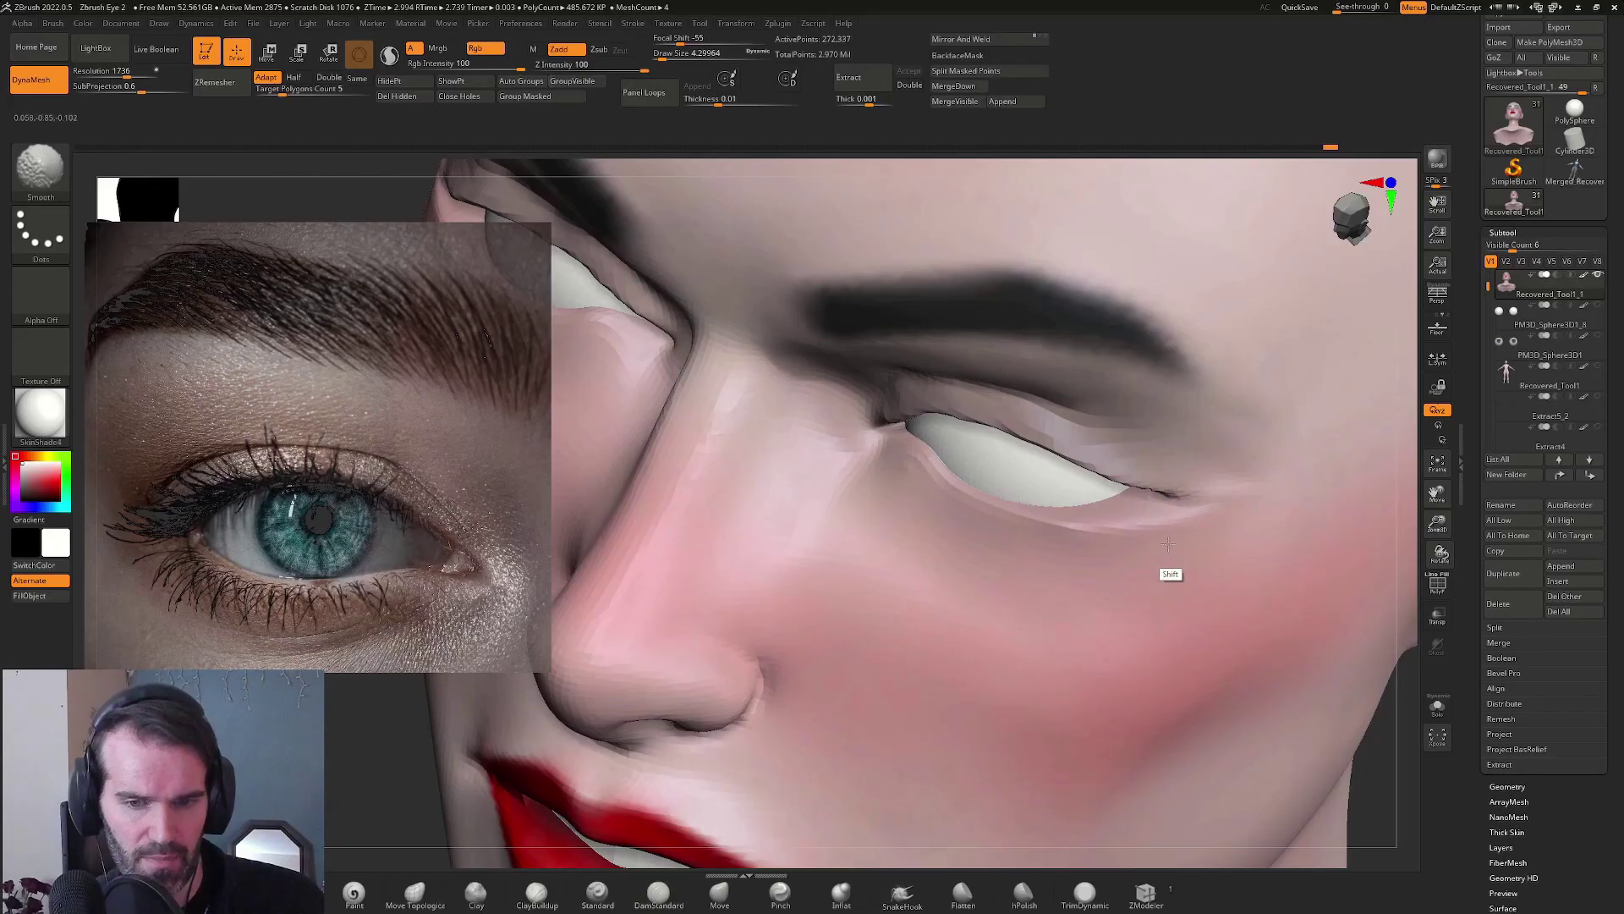
mouse_move(1153, 500)
left_mouse_down("alt")
mouse_move(1047, 514)
mouse_move(1148, 507)
left_mouse_up("alt")
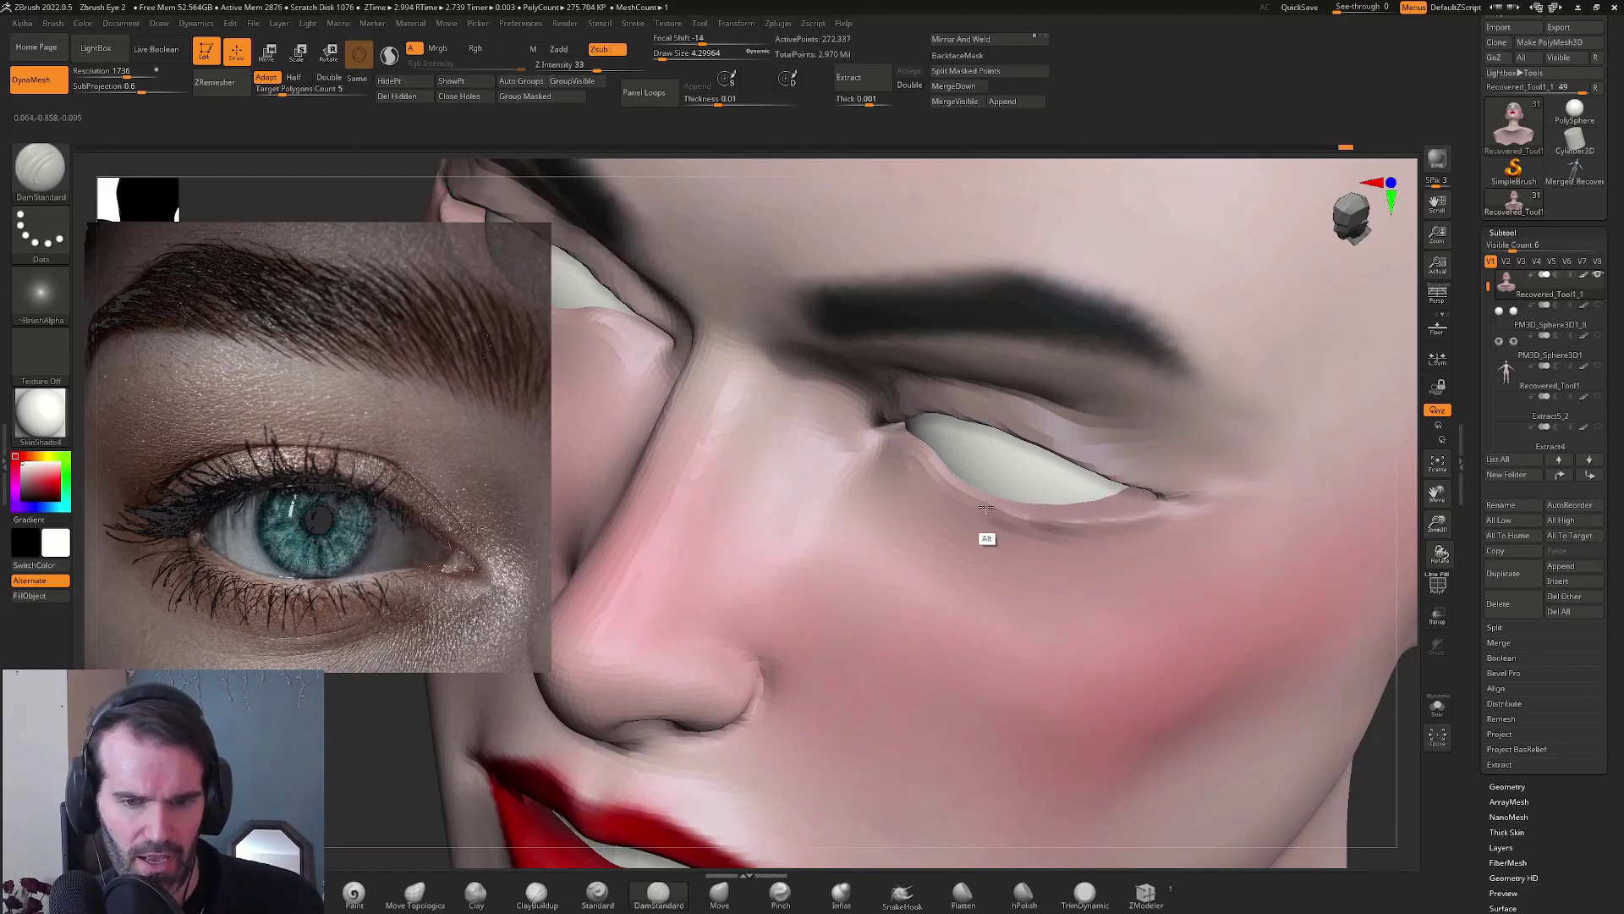
left_click_drag(1418, 554, 993, 494)
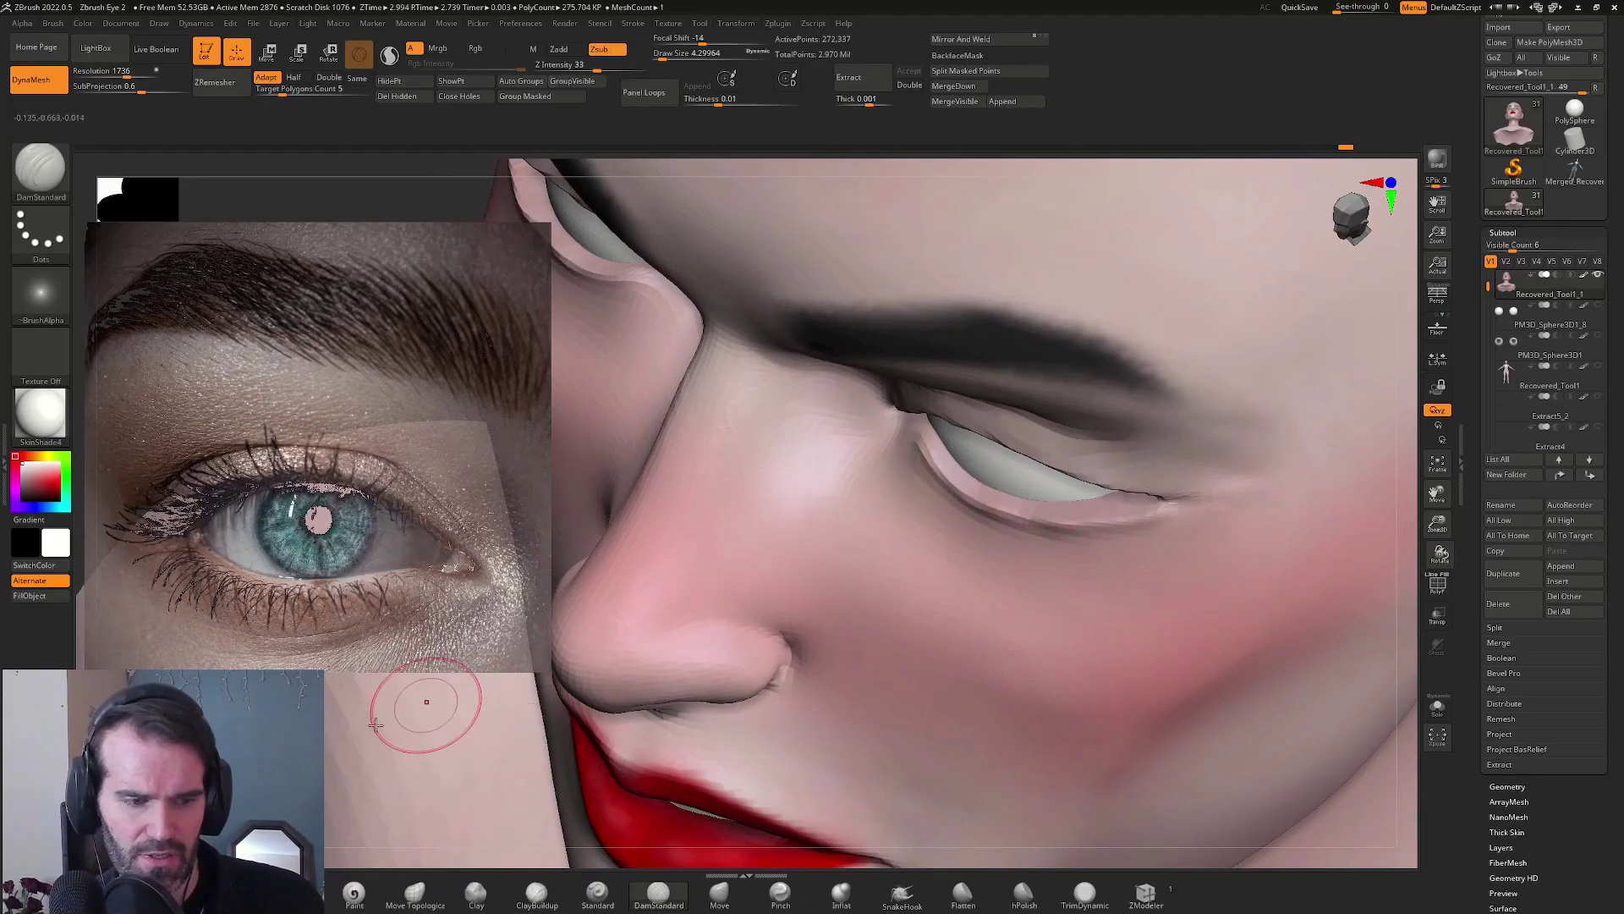
mouse_move(375, 725)
left_mouse_down()
mouse_move(816, 445)
mouse_move(948, 423)
mouse_move(1113, 254)
mouse_move(1044, 339)
mouse_move(1088, 253)
mouse_move(1184, 304)
left_mouse_up()
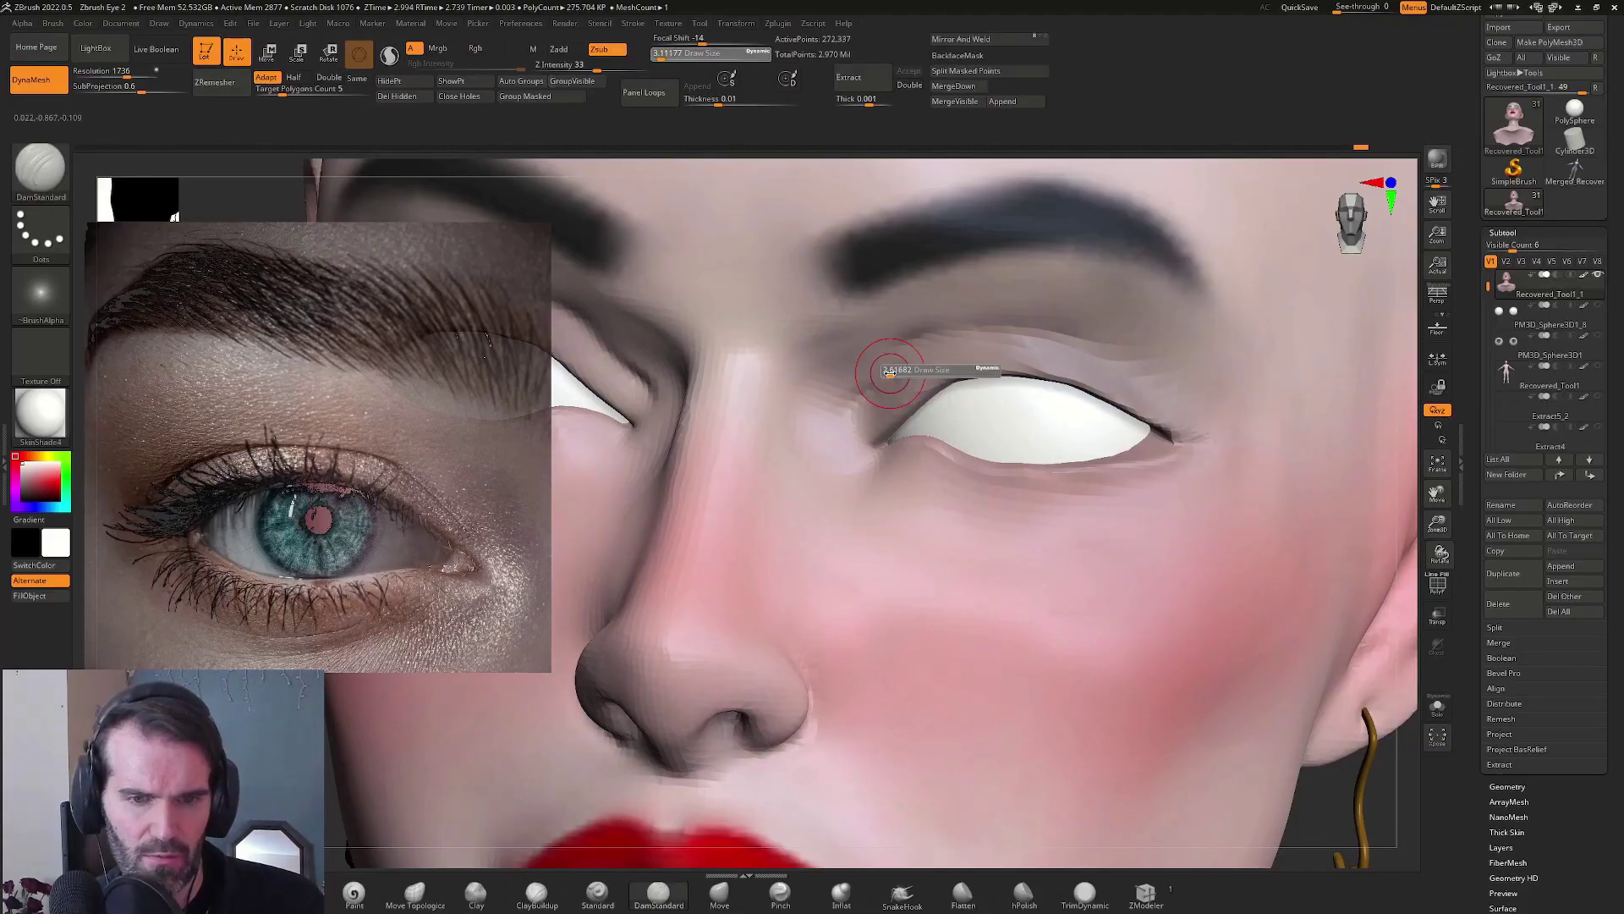
left_click_drag(890, 370, 888, 370)
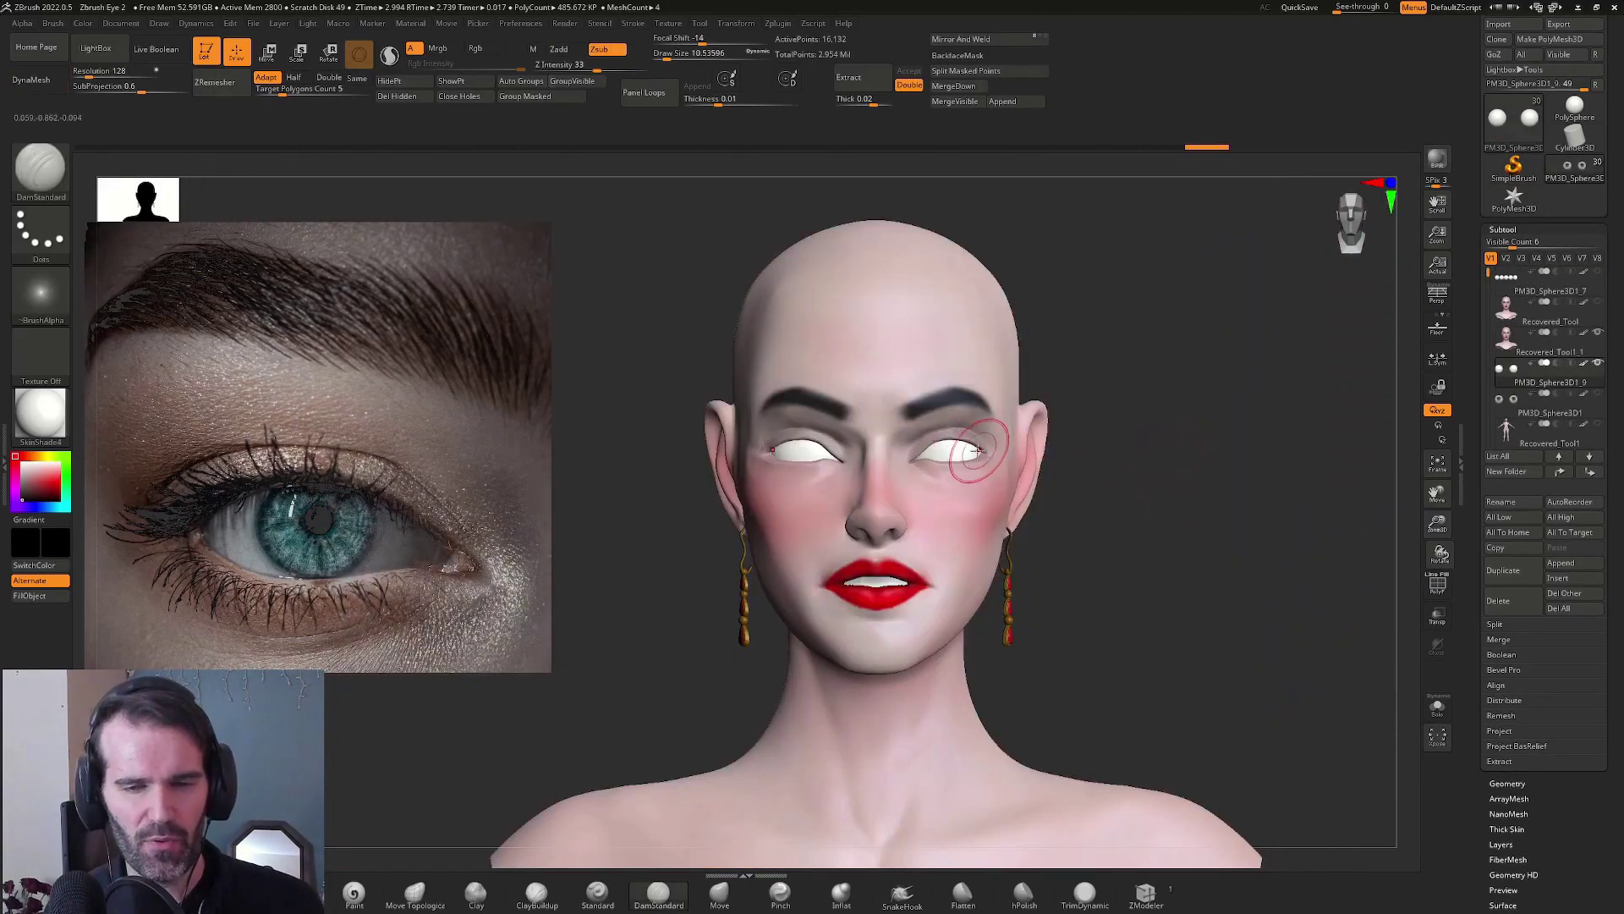
Isolate the eyeballs from the head and subdivide them twice for a denser mesh
left_click_drag(1160, 472, 944, 461, "alt")
left_click_drag(577, 436, 1058, 433)
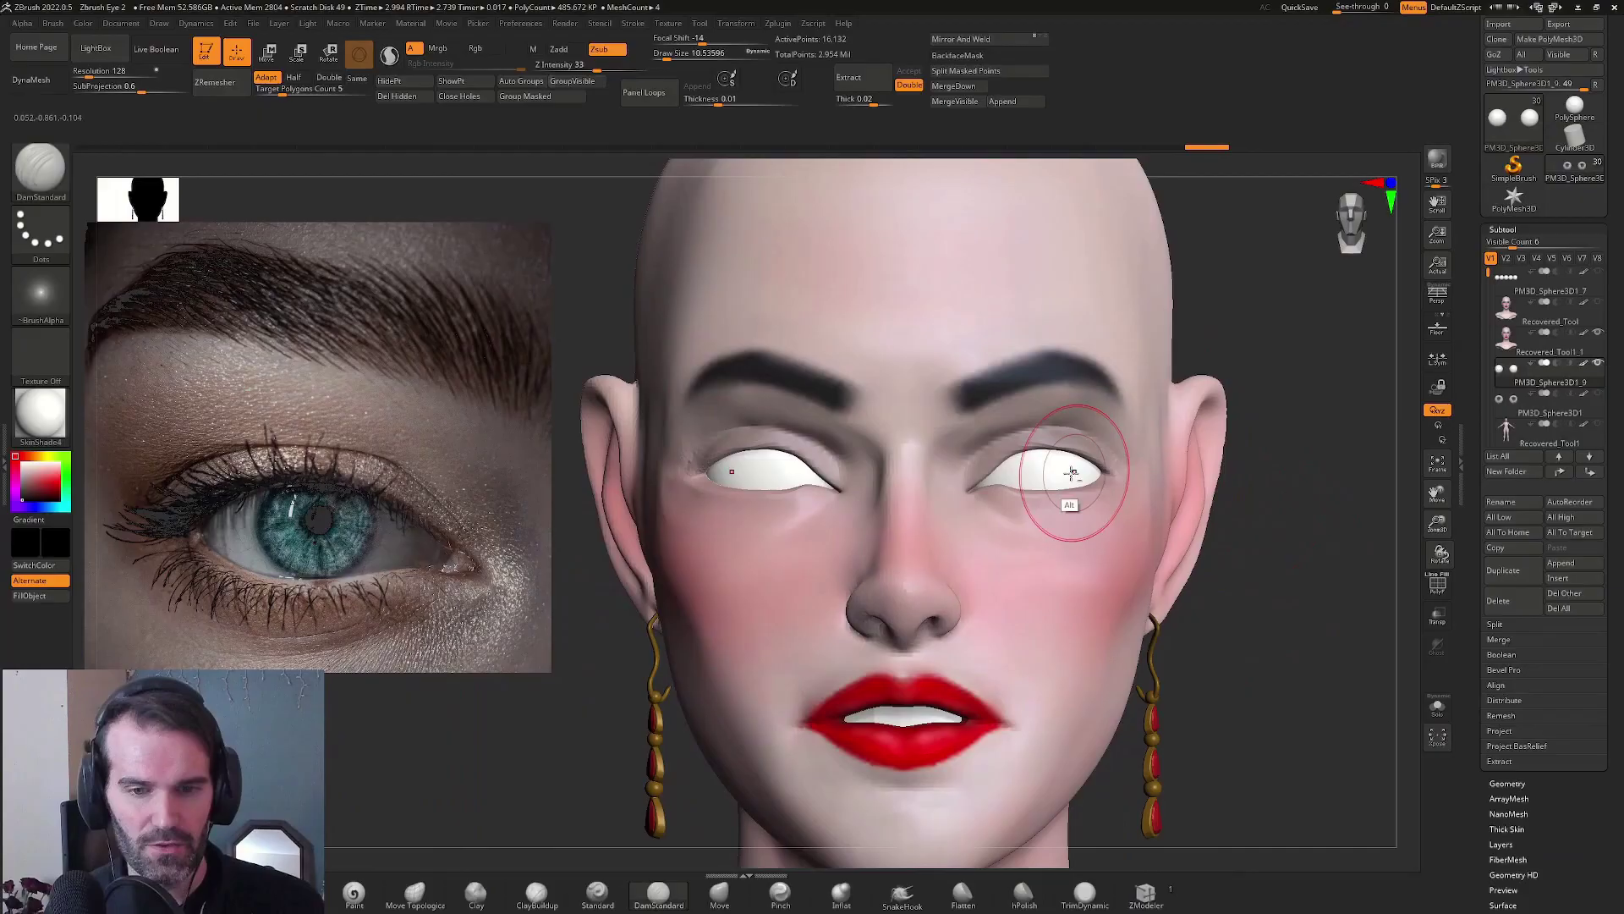
key("shift+s")
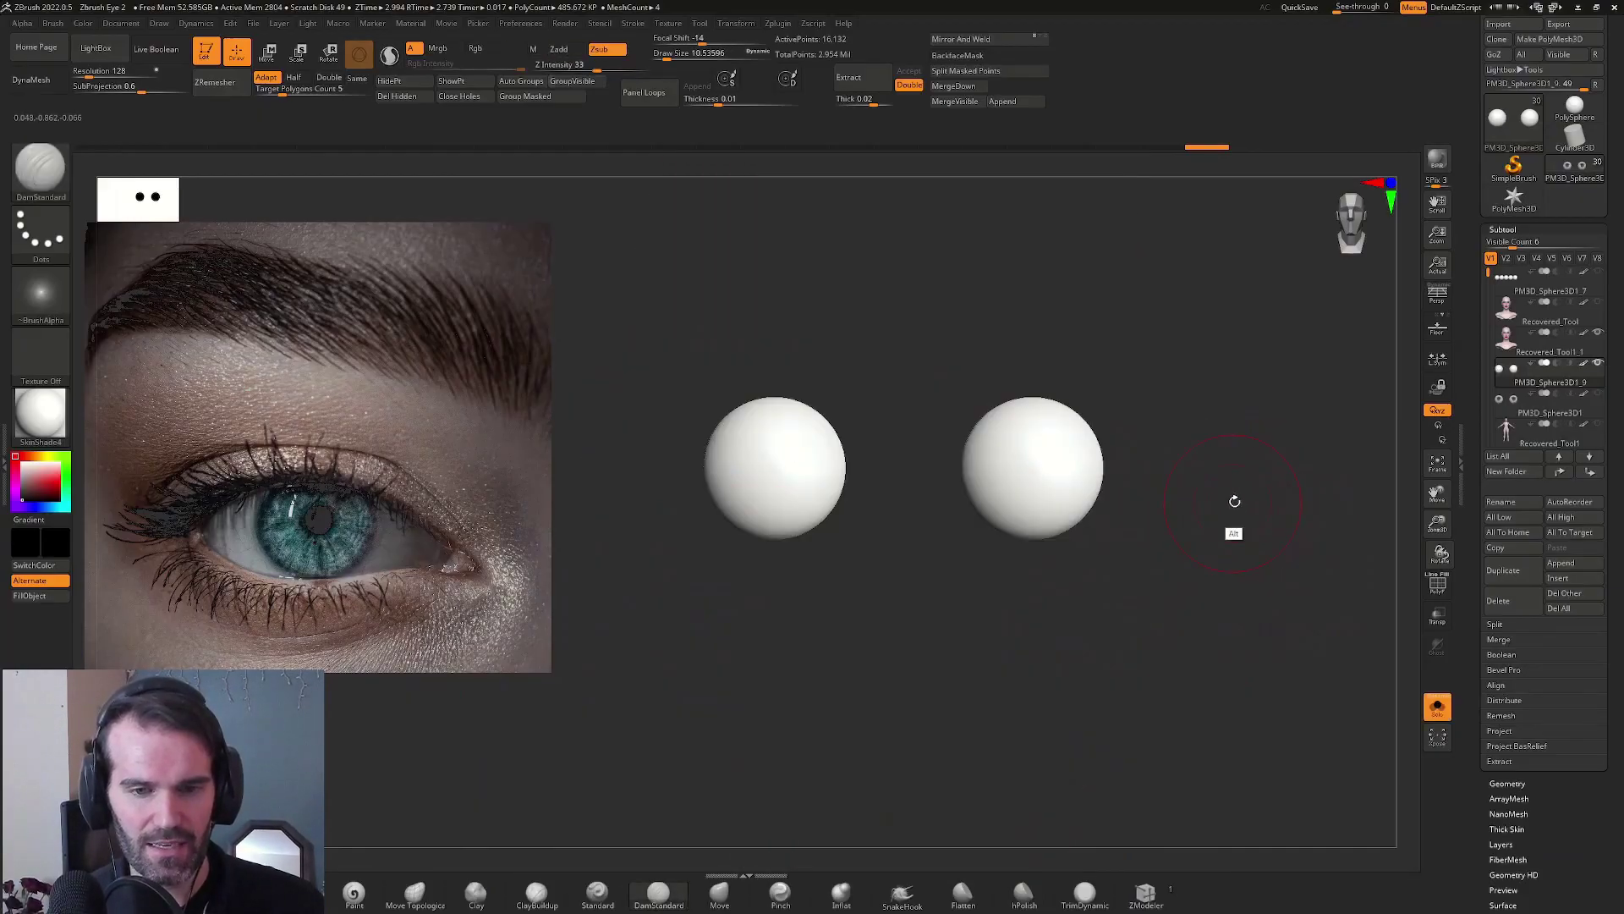
key("f")
left_click_drag(1269, 534, 1342, 551, "alt")
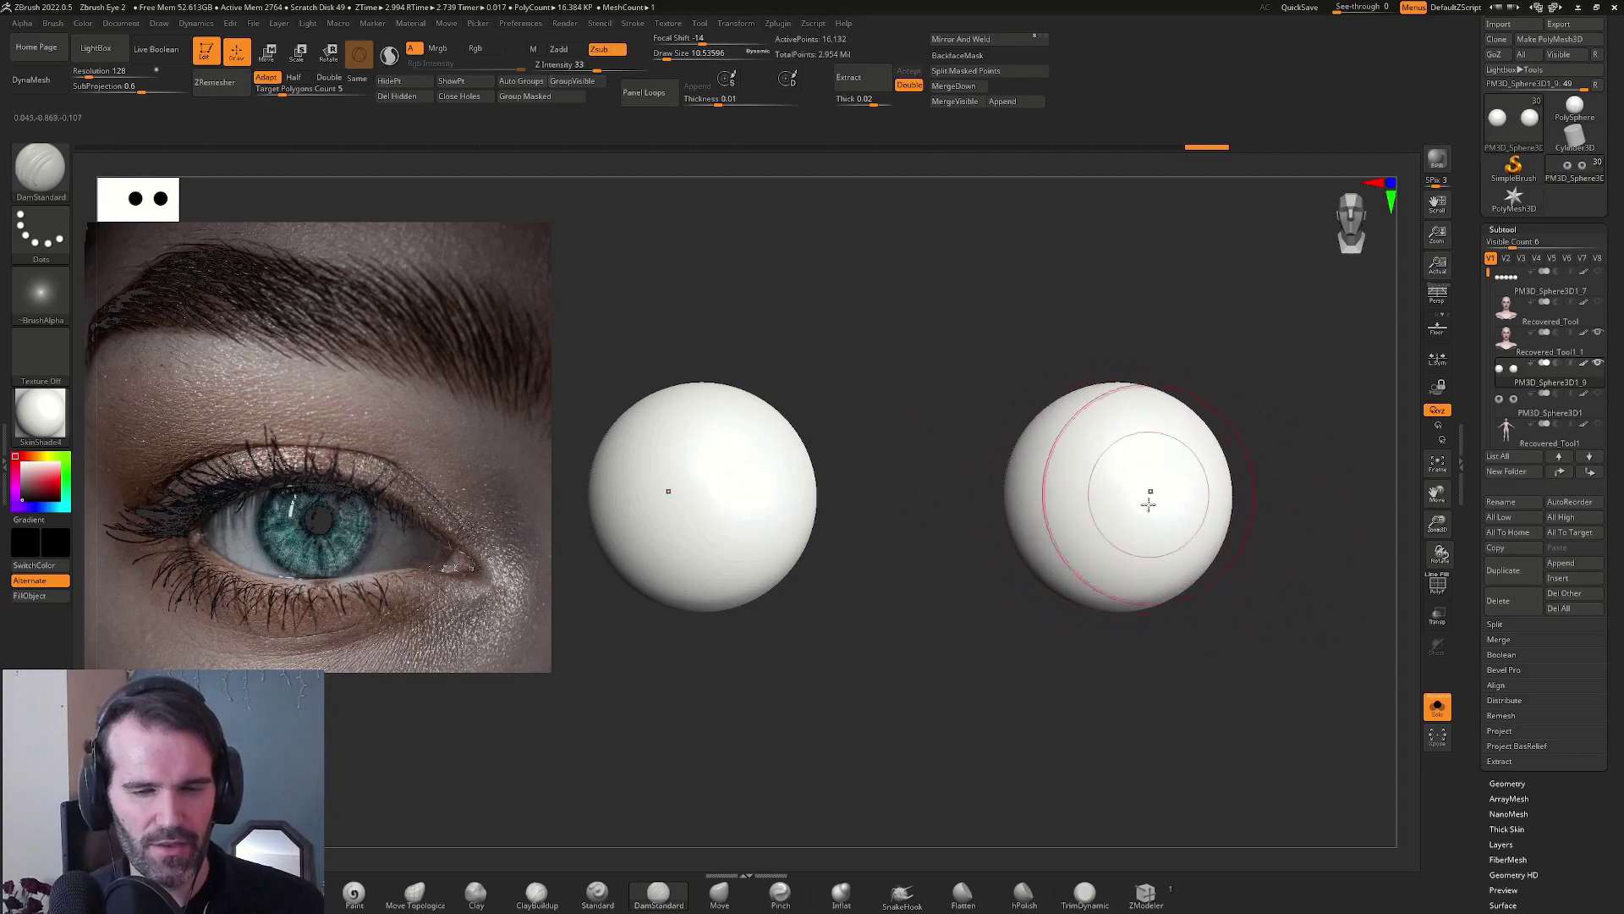
left_click_drag(1246, 523, 1288, 500)
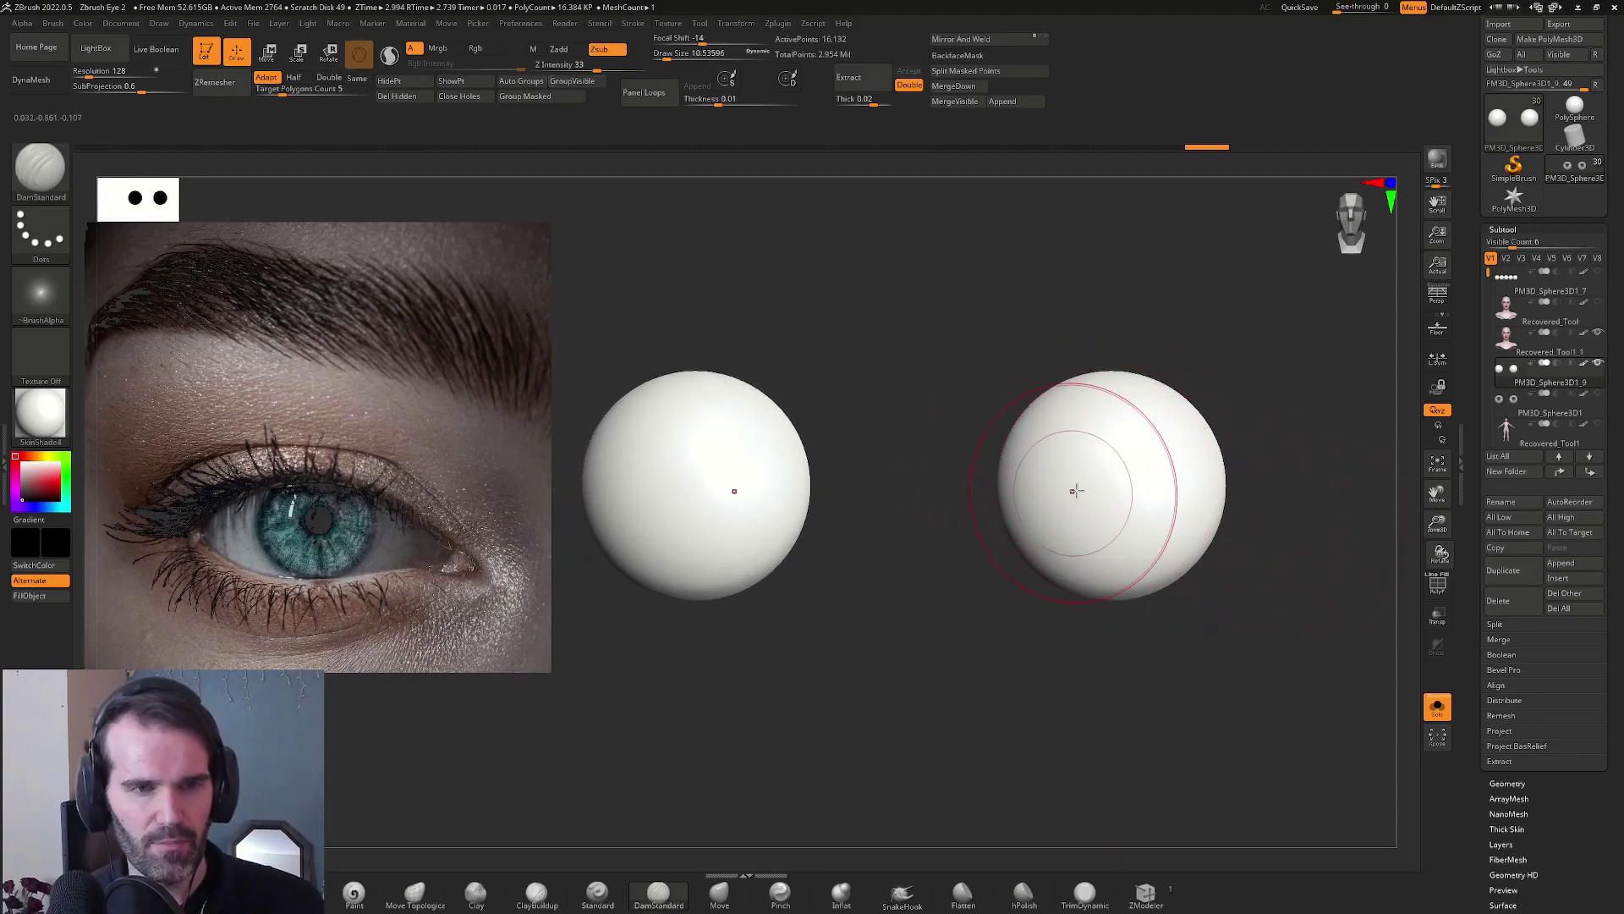
key("ctrl")
key("ctrl+d")
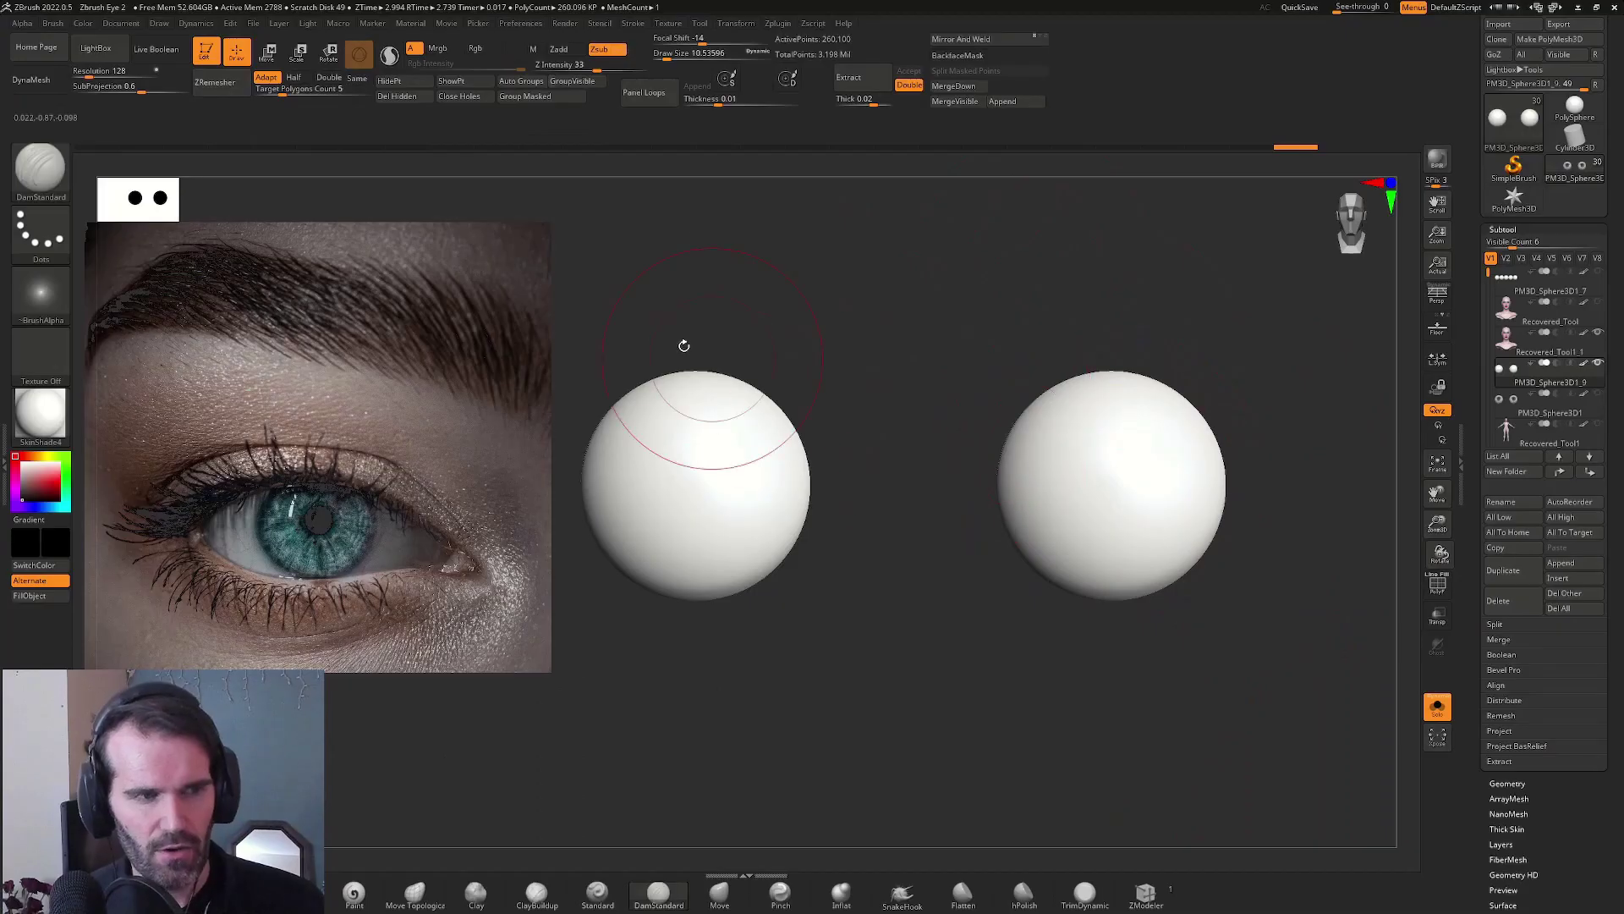
Mask a round iris area on both eyeballs with the MaskPerfectCircle brush and check it against the whole face
key("ctrl")
left_click(52, 187, "ctrl")
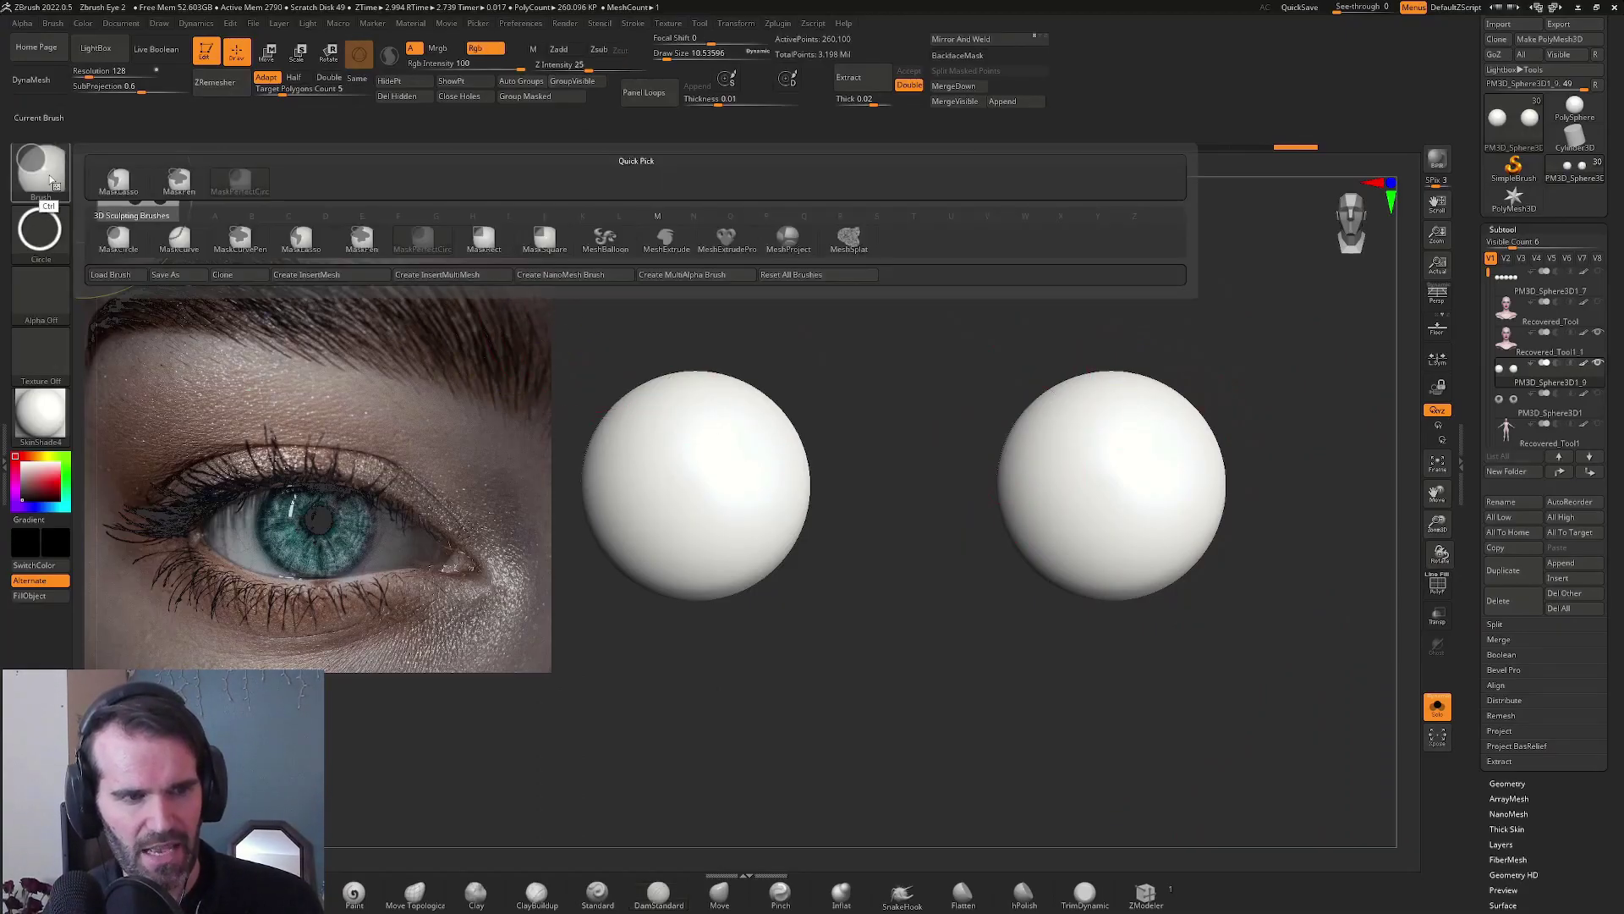
left_click(433, 247, "ctrl")
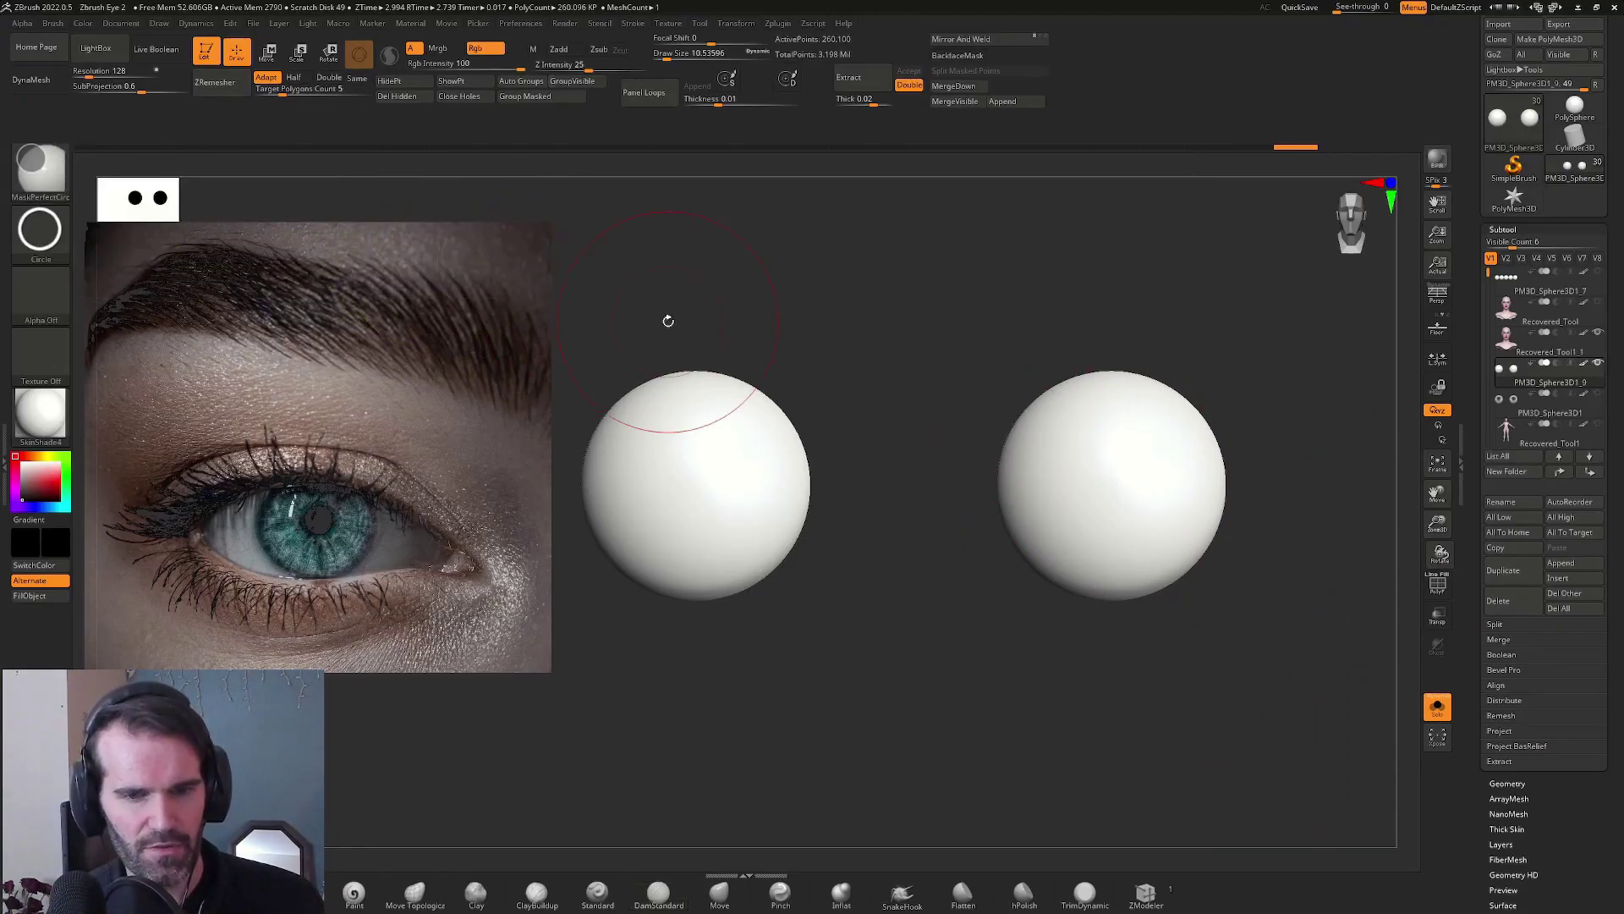
mouse_move(1202, 457)
left_mouse_down("alt")
mouse_move(1233, 508)
mouse_move(861, 603)
mouse_move(812, 602)
mouse_move(801, 453)
mouse_move(896, 740)
mouse_move(880, 721)
left_mouse_up("alt")
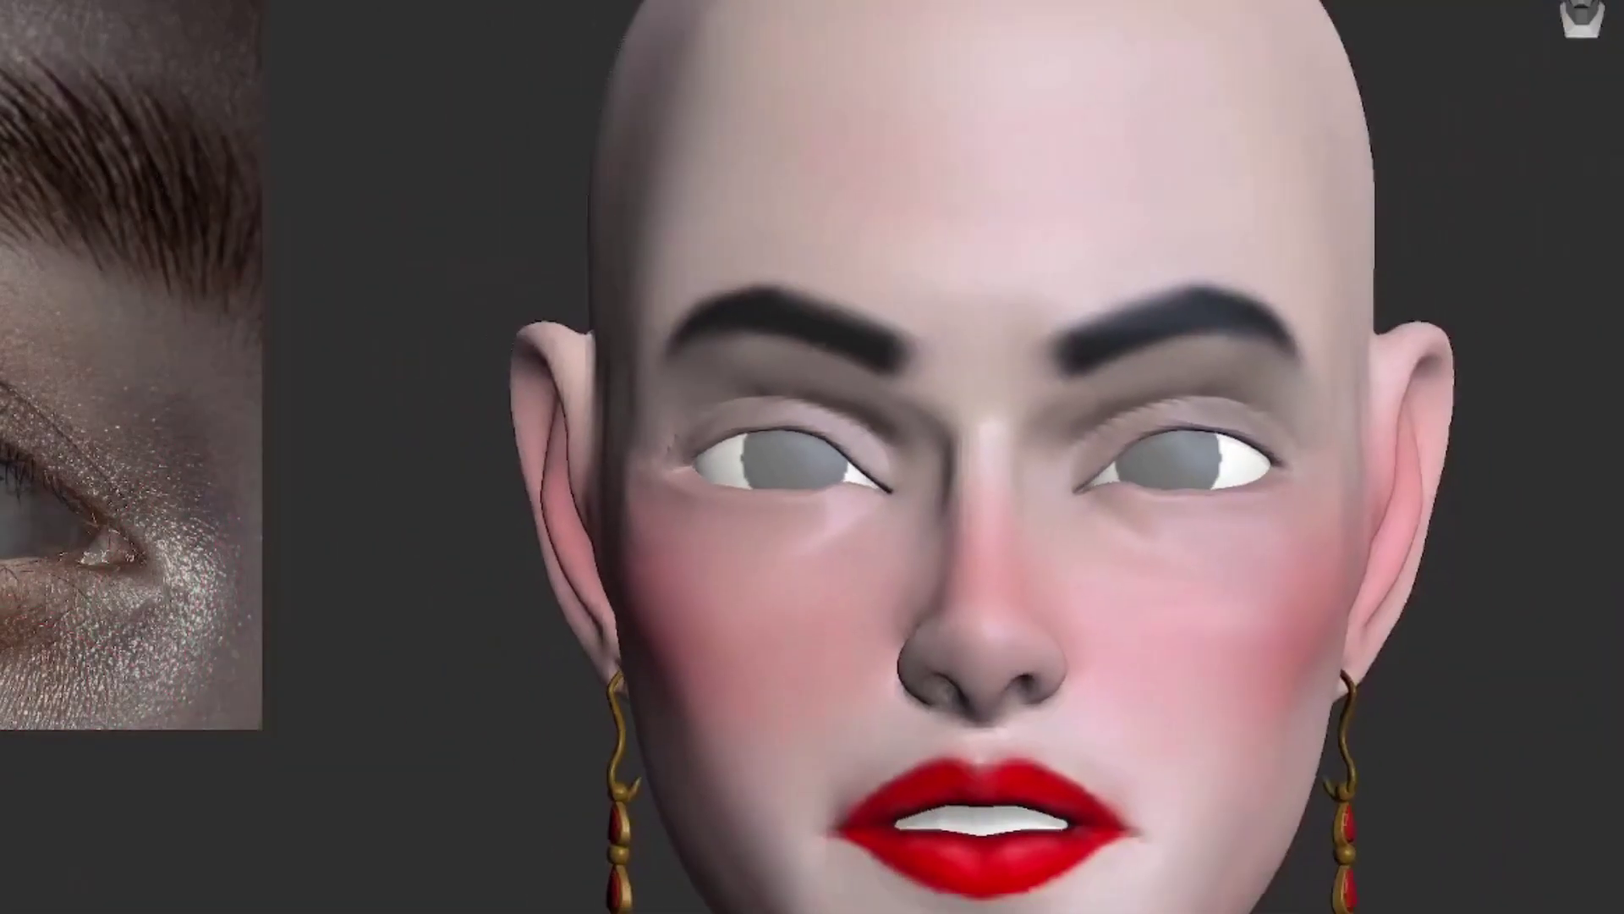
left_click_drag(448, 626, 429, 625, "shift")
left_click_drag(1545, 446, 1359, 362, "alt")
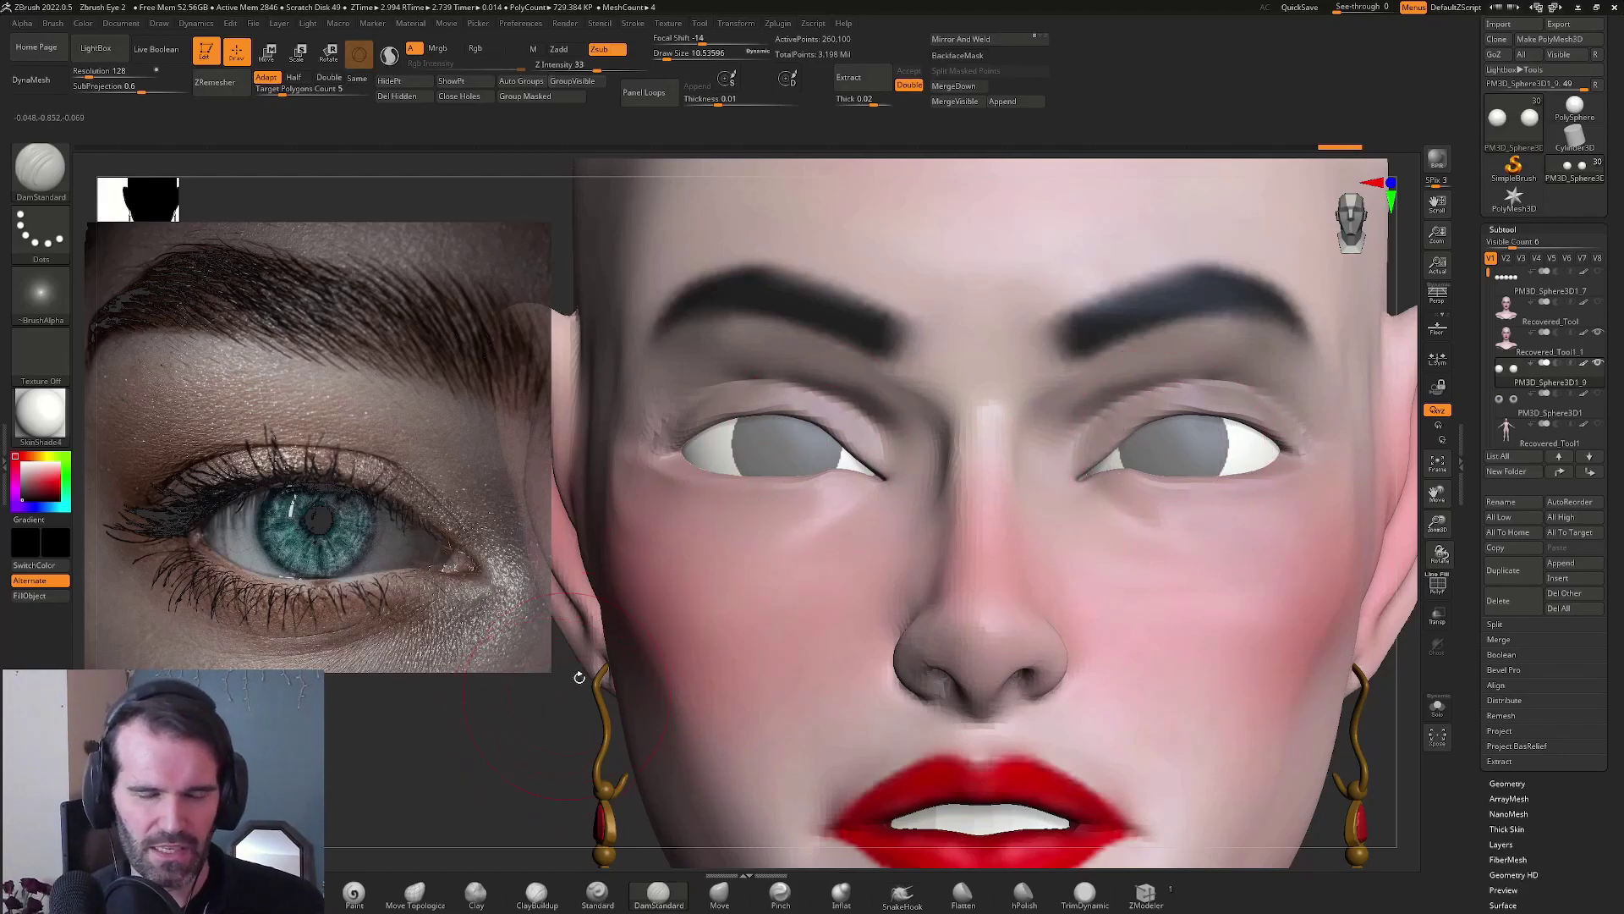
Clear the iris mask, redraw it as a circle in the eye opening, and invert it on the isolated eyeballs
left_click_drag(508, 727, 490, 744, "ctrl")
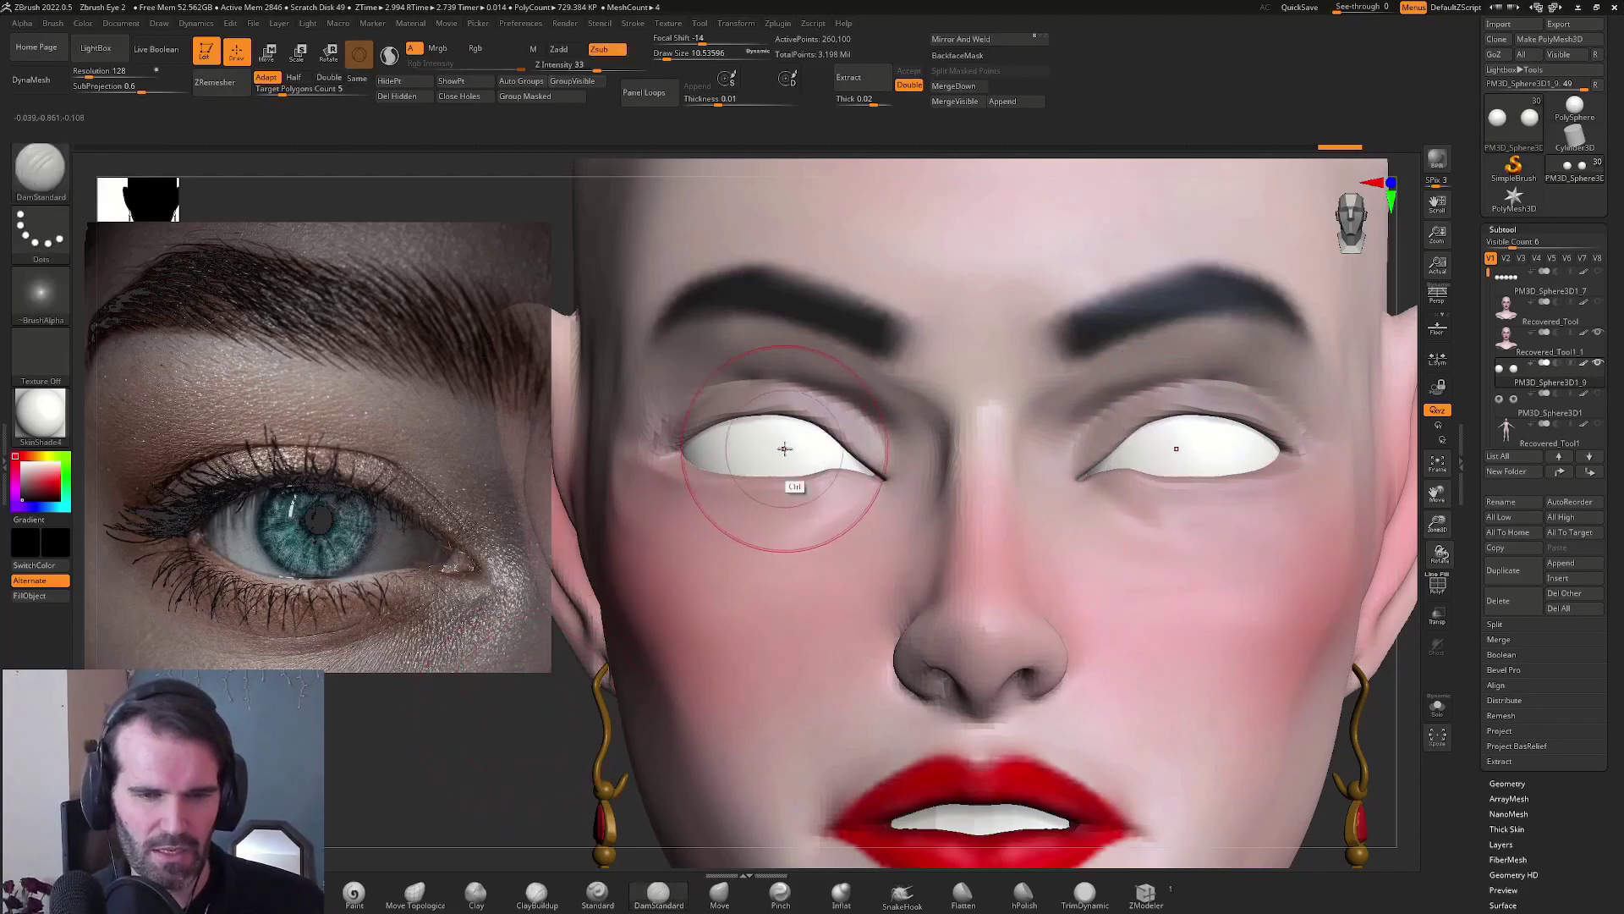
left_click_drag(785, 448, 815, 548, "ctrl")
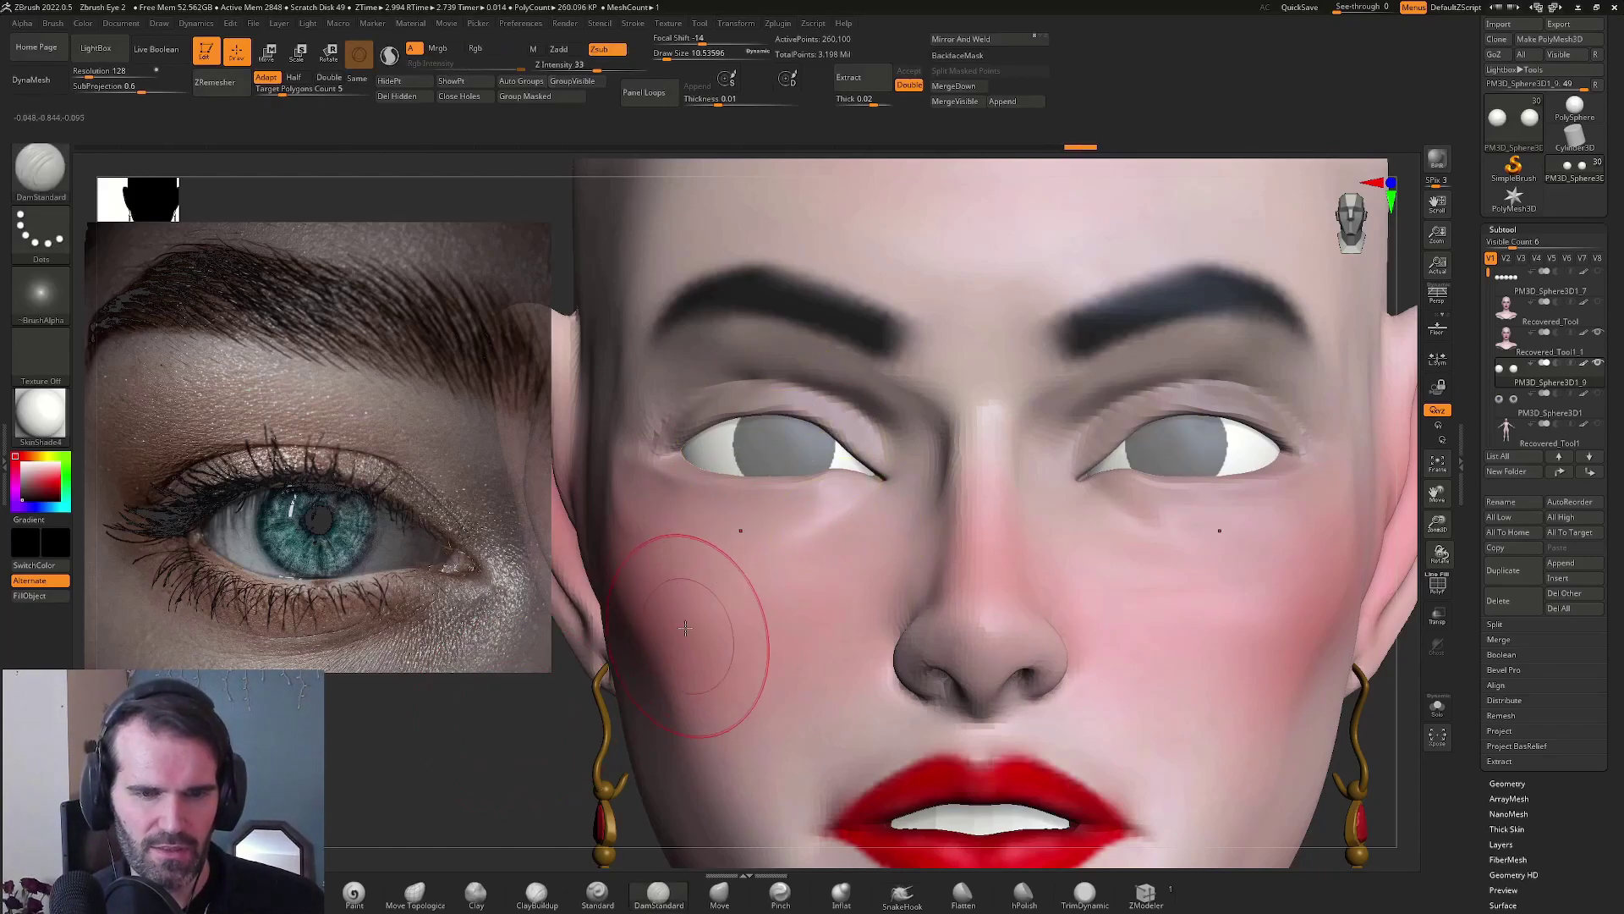
scroll(803, 525, "down", 2)
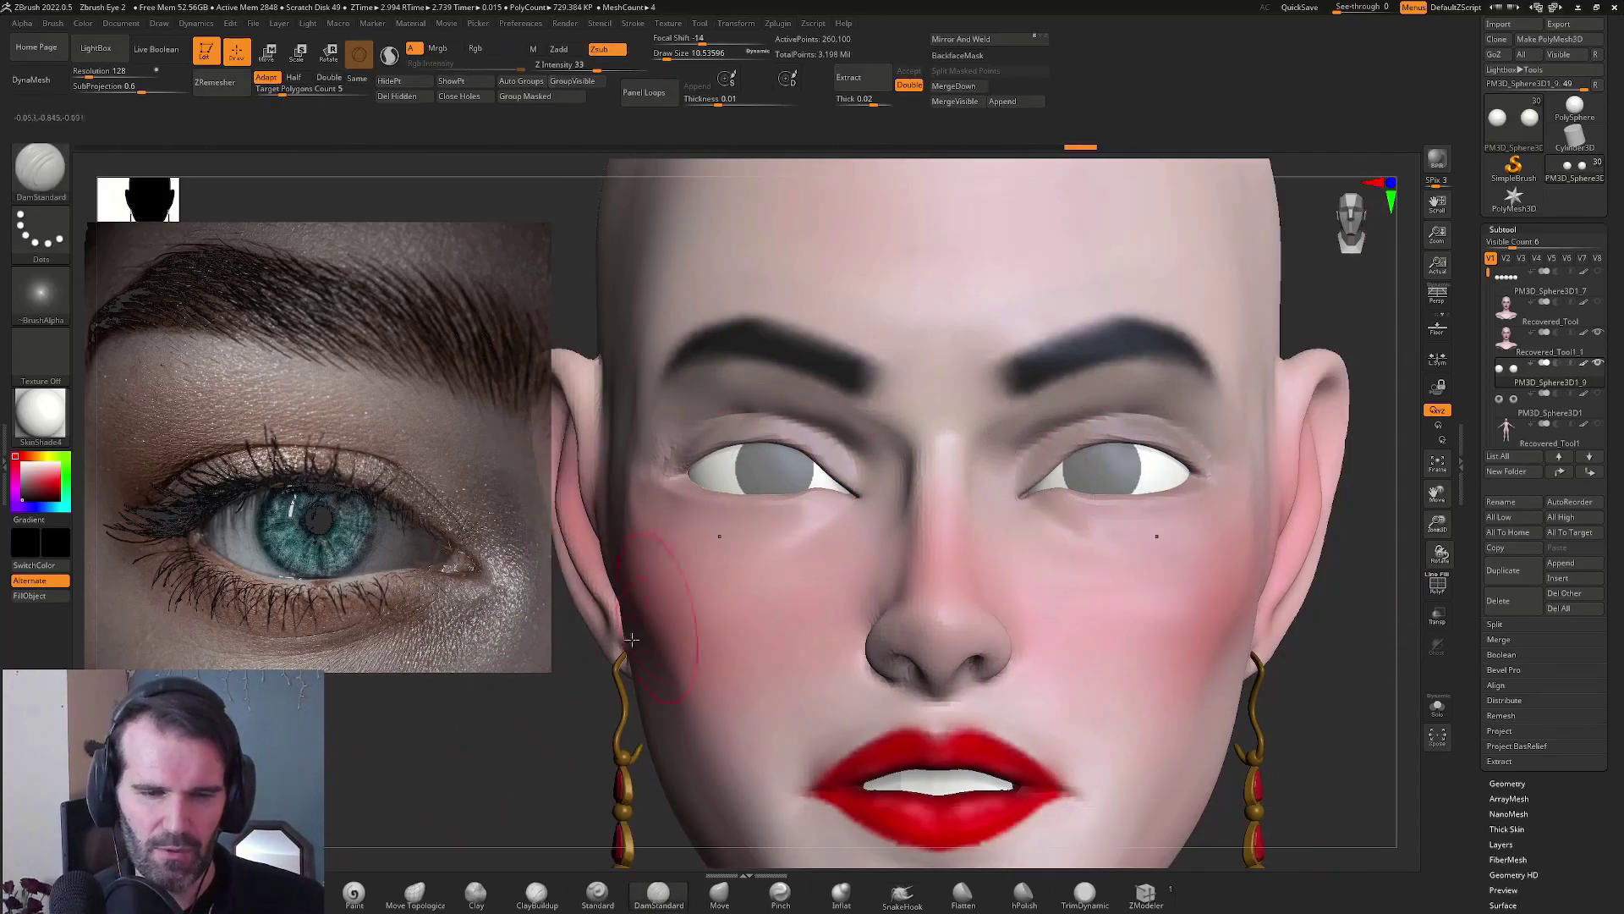
key("ctrl+shift+s")
left_click(1218, 433, "ctrl")
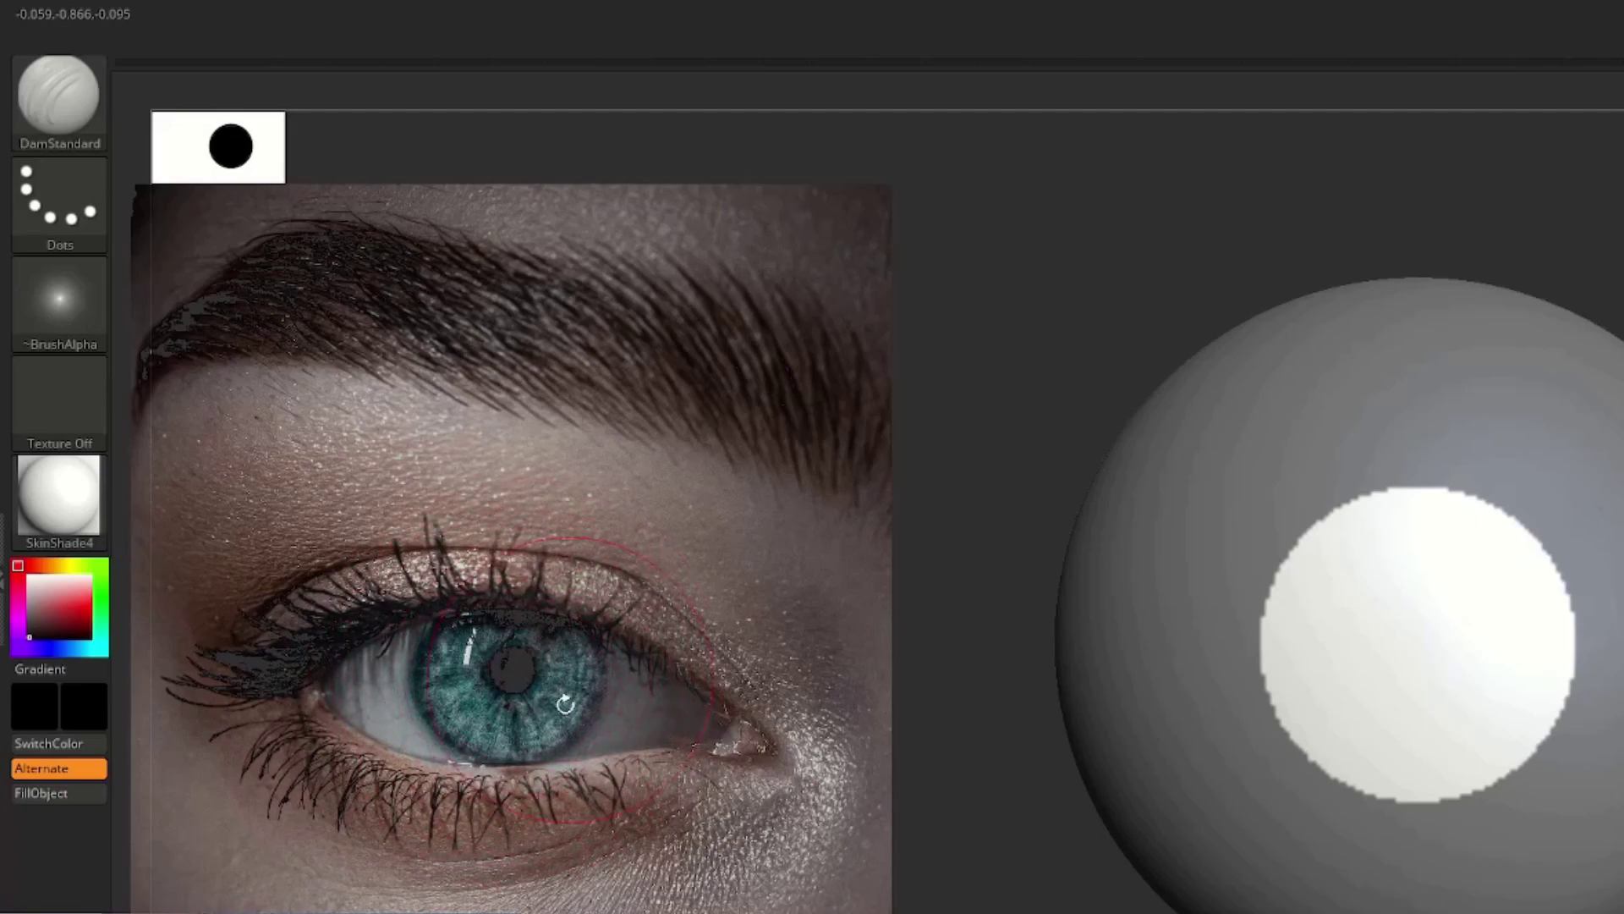
Fill the unmasked iris circle with a dark bluish green using the Paint brush
left_click(102, 620)
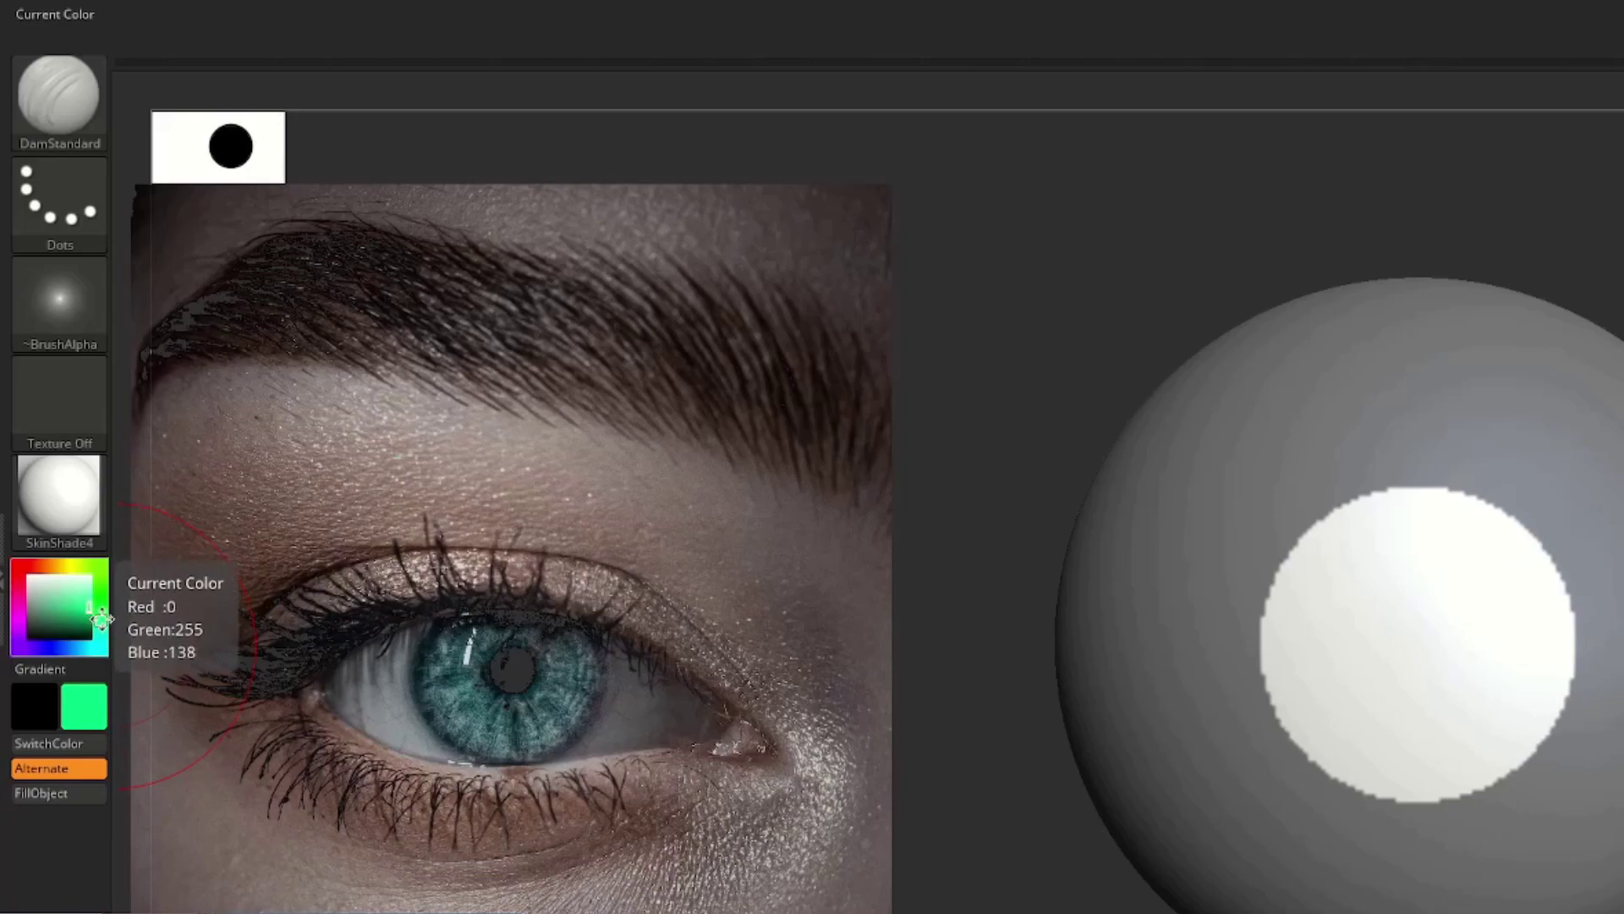
left_click_drag(100, 627, 71, 621)
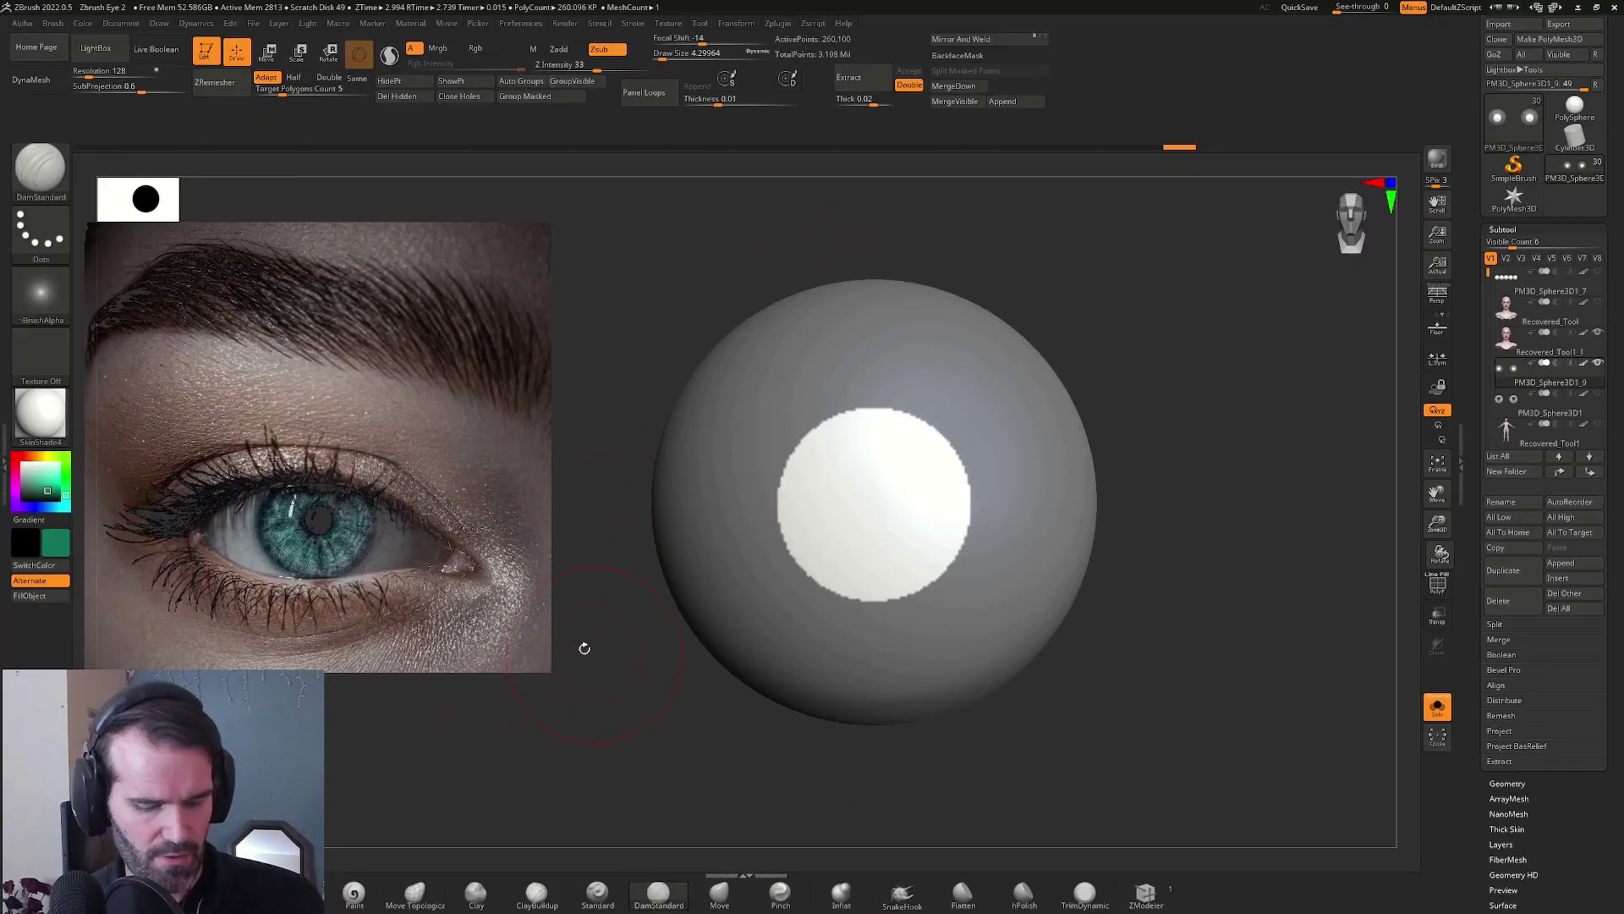
key("b")
key("p")
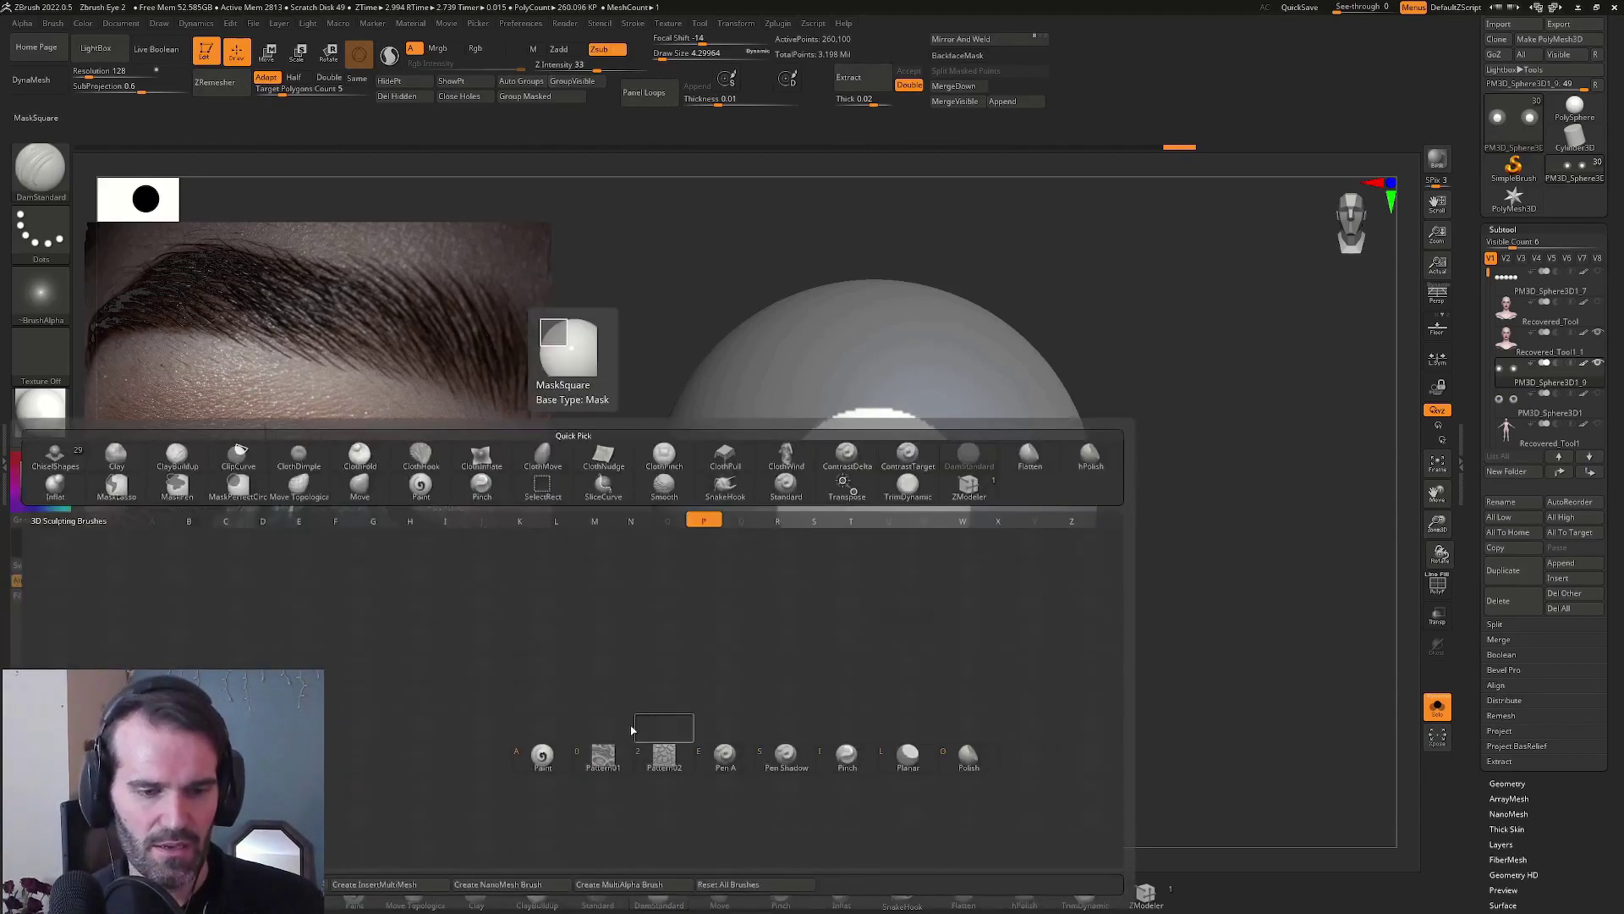
key("a")
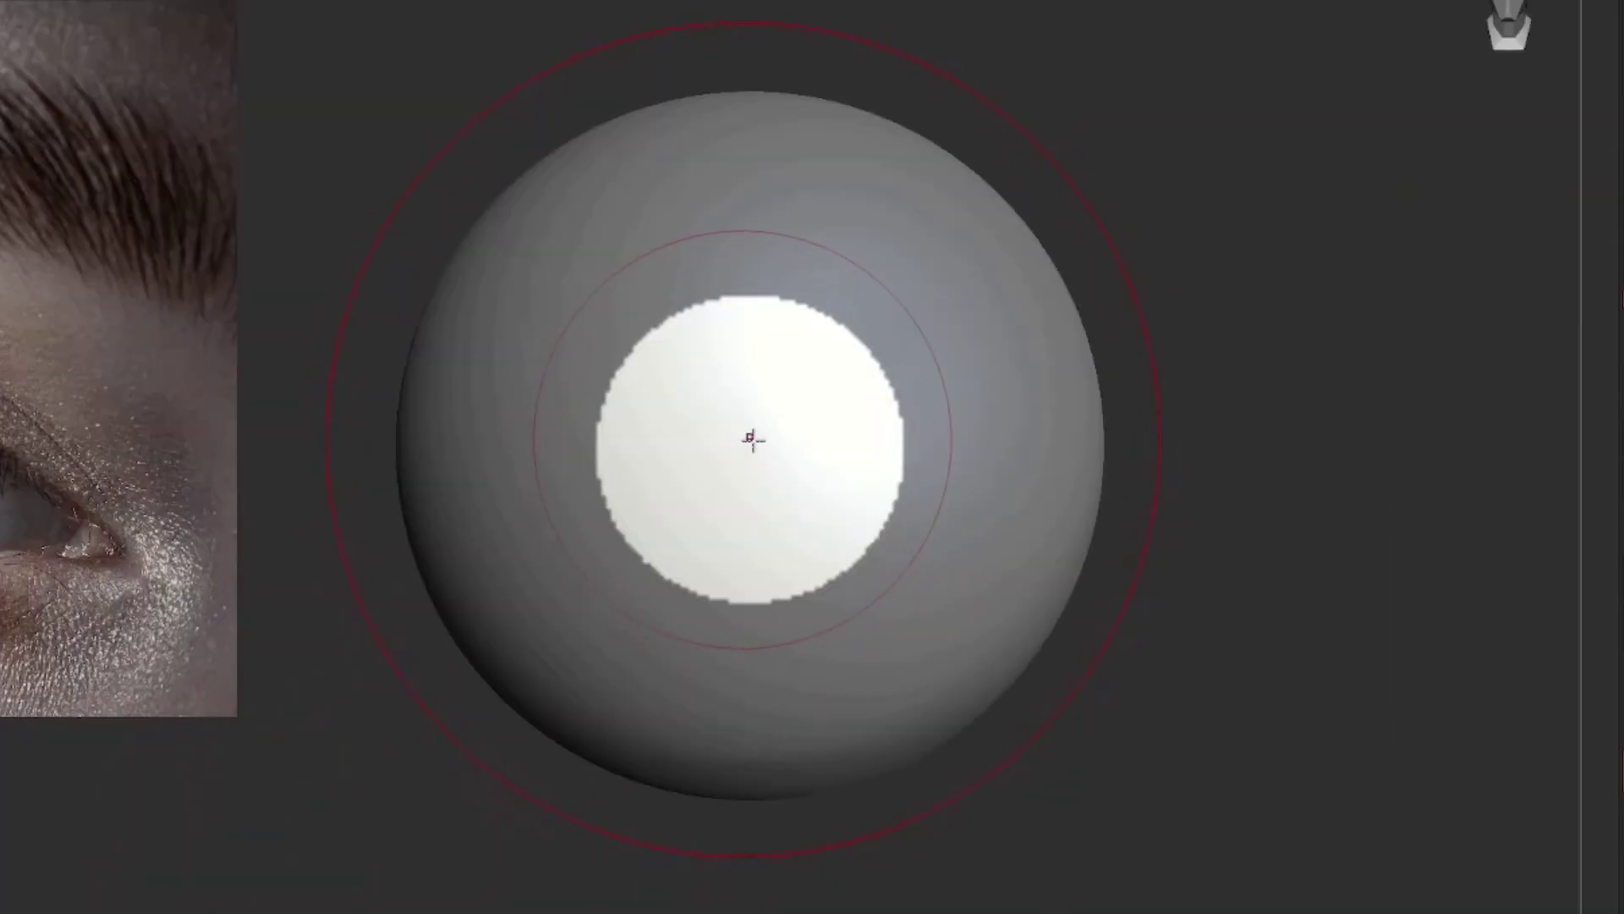
mouse_move(874, 499)
left_mouse_down()
mouse_move(883, 551)
mouse_move(760, 561)
left_mouse_up()
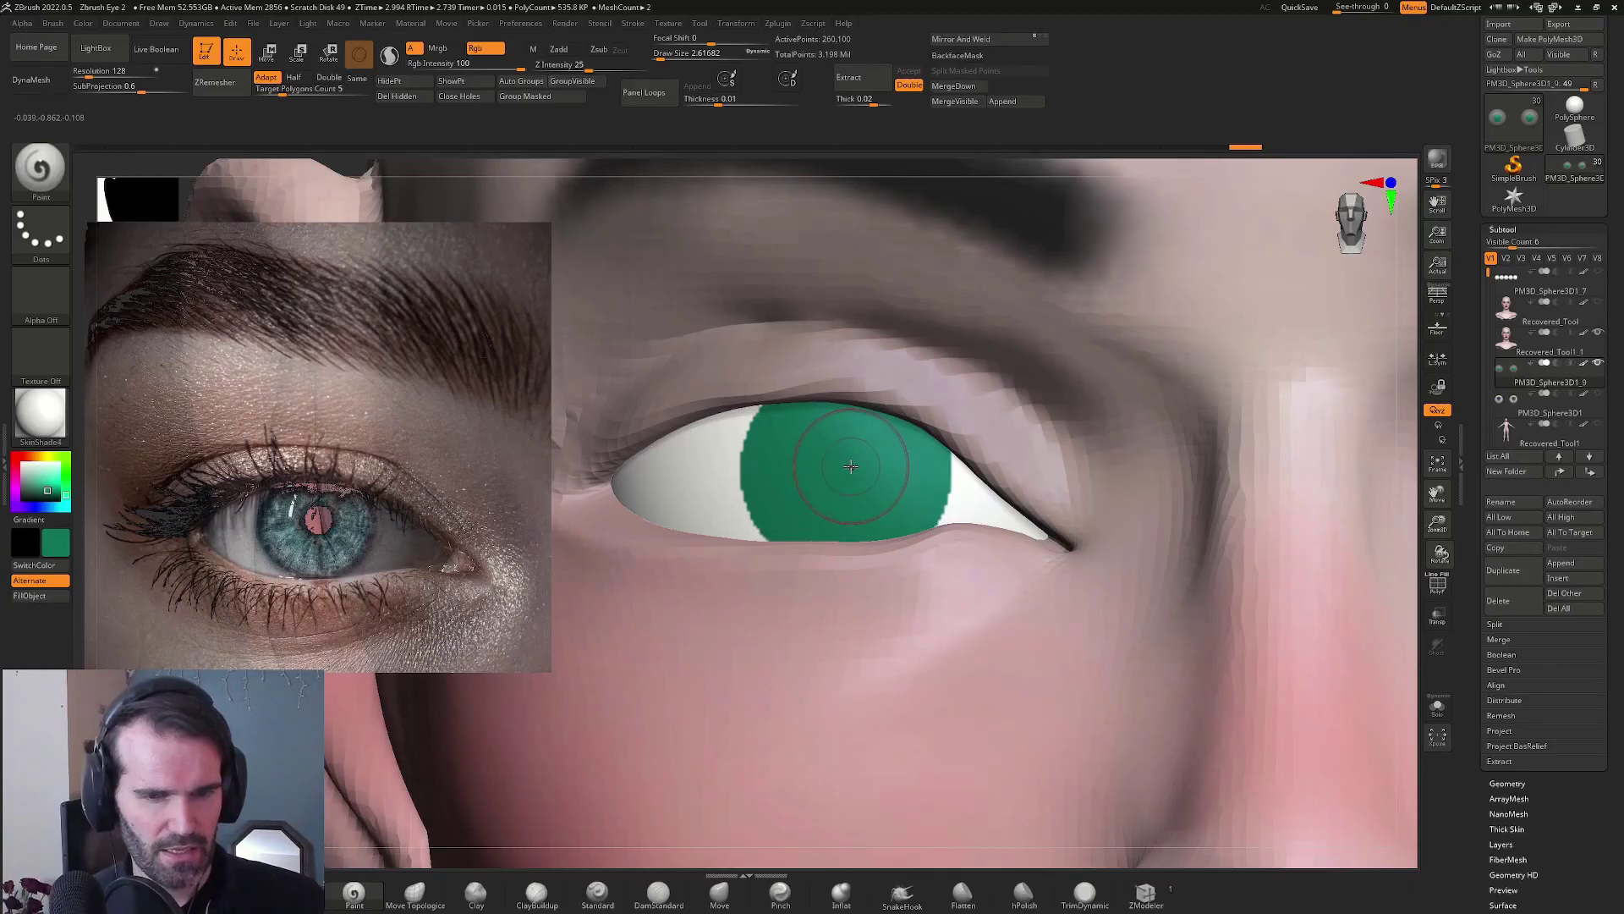
Mask everything except a thin ring around the iris edge with circular masks, and paint that ring black
key("shift+alt+s")
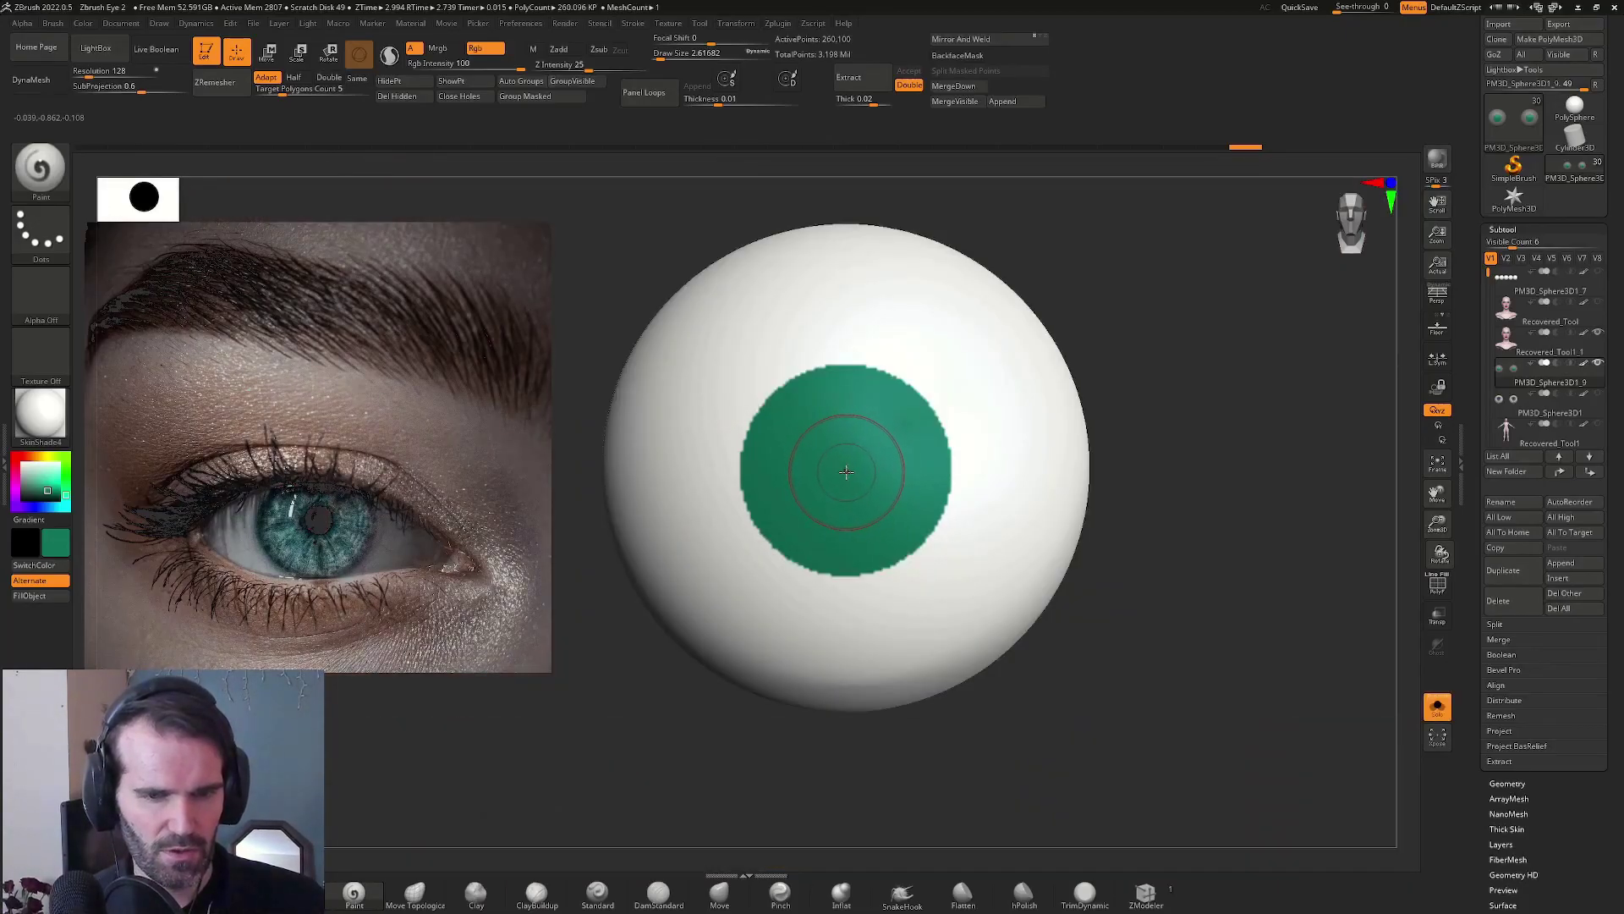
left_click_drag(847, 471, 923, 609, "ctrl")
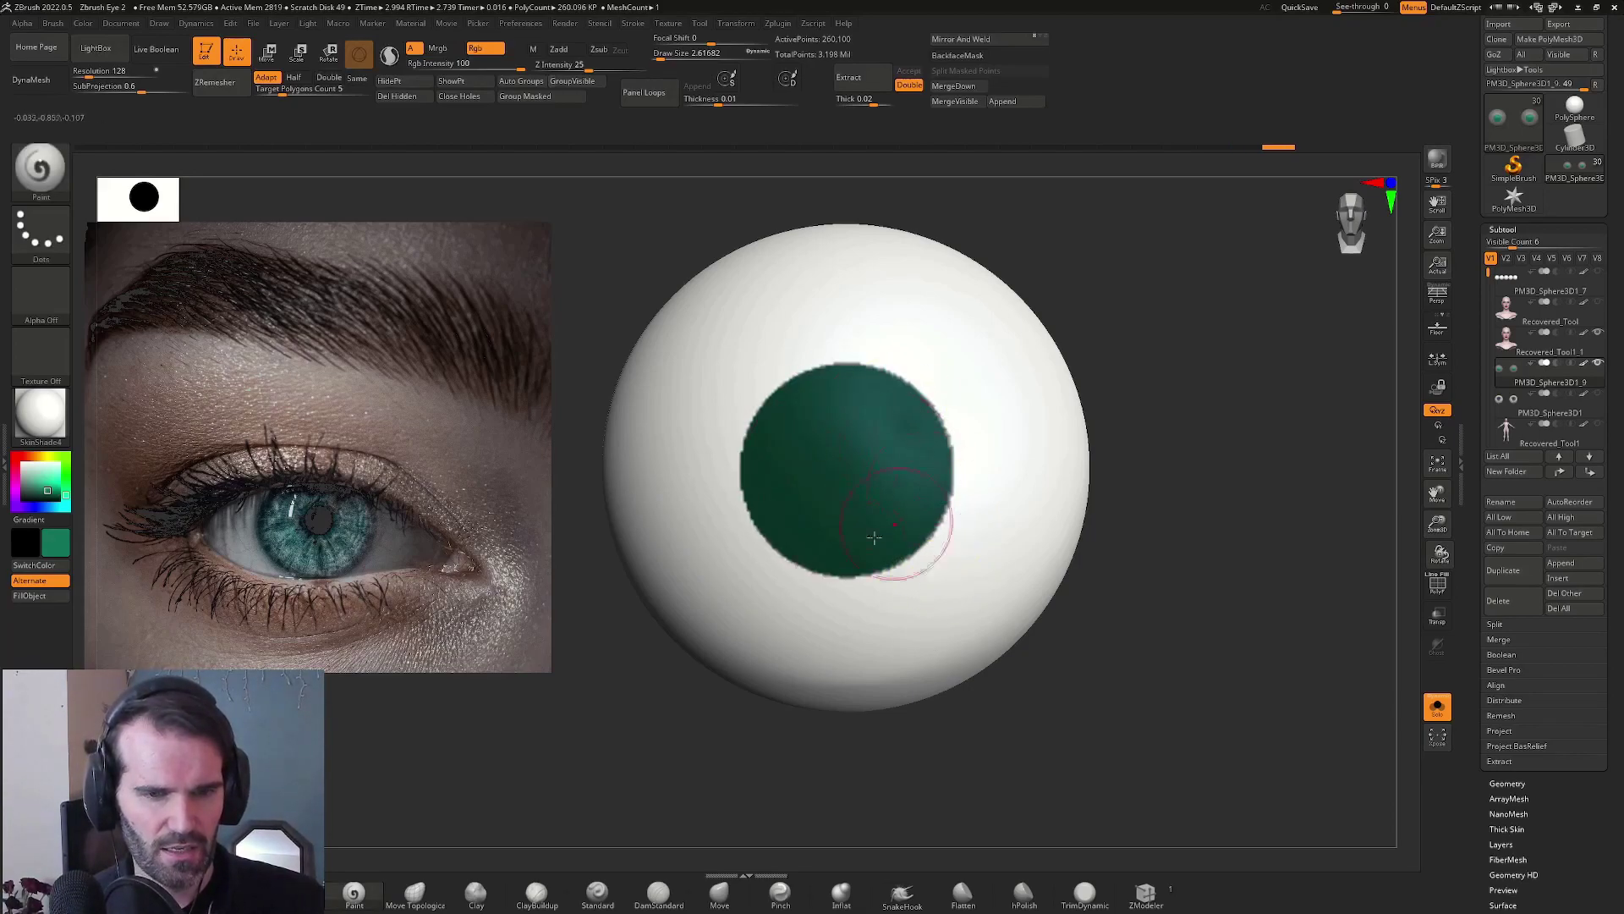
left_click(1201, 440, "ctrl")
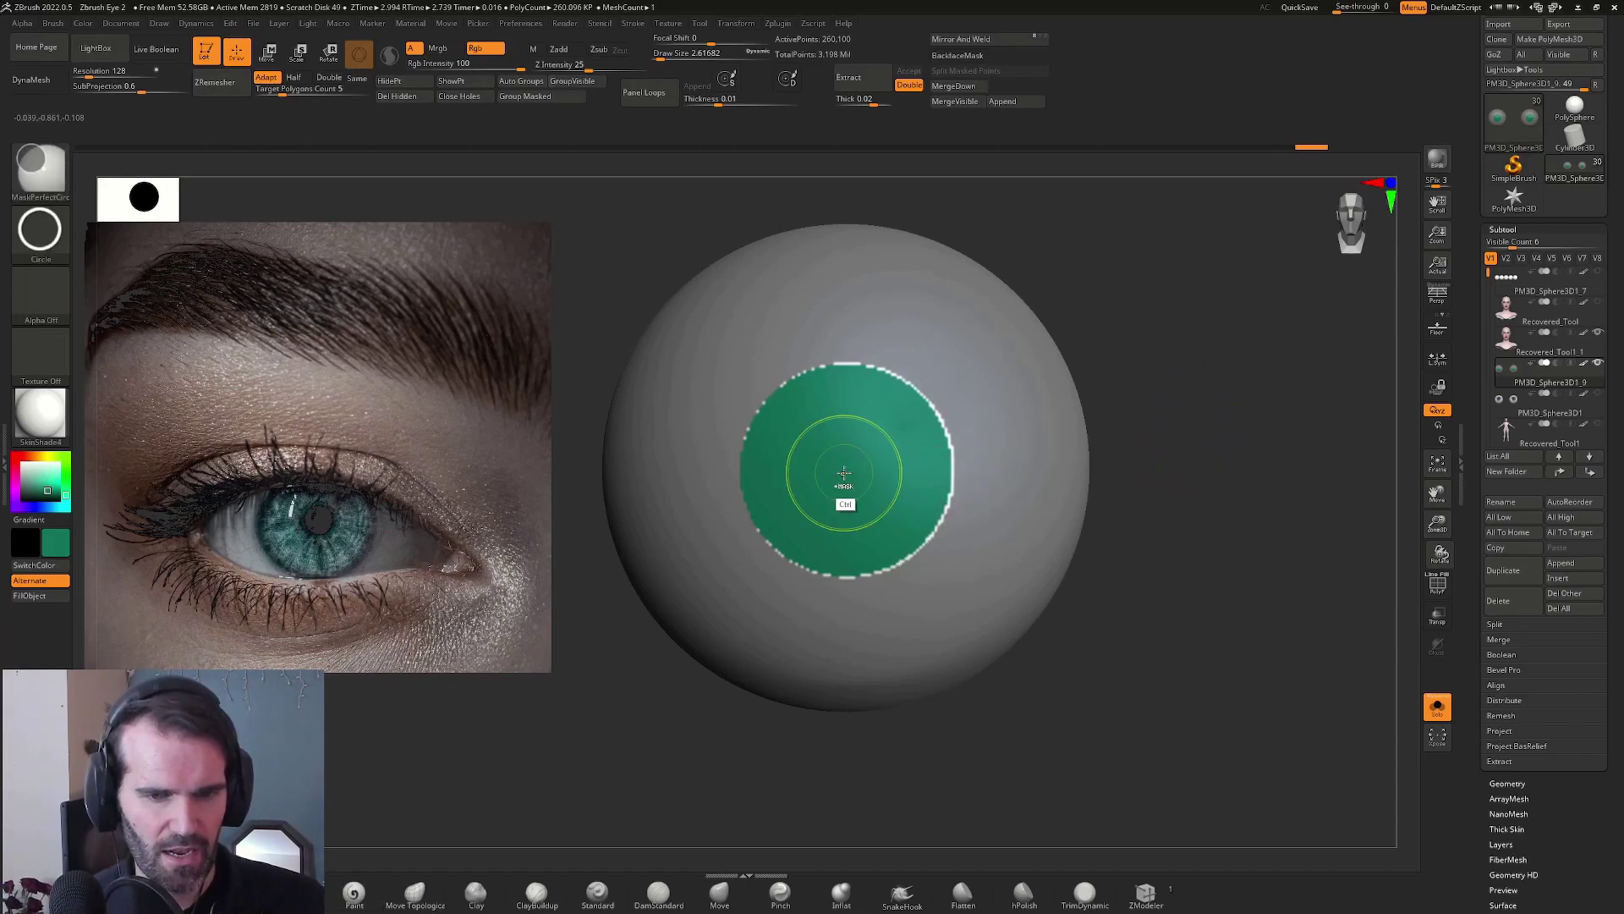
mouse_move(844, 472)
left_mouse_down("ctrl")
mouse_move(917, 582)
mouse_move(923, 538)
mouse_move(935, 573)
left_mouse_up("ctrl")
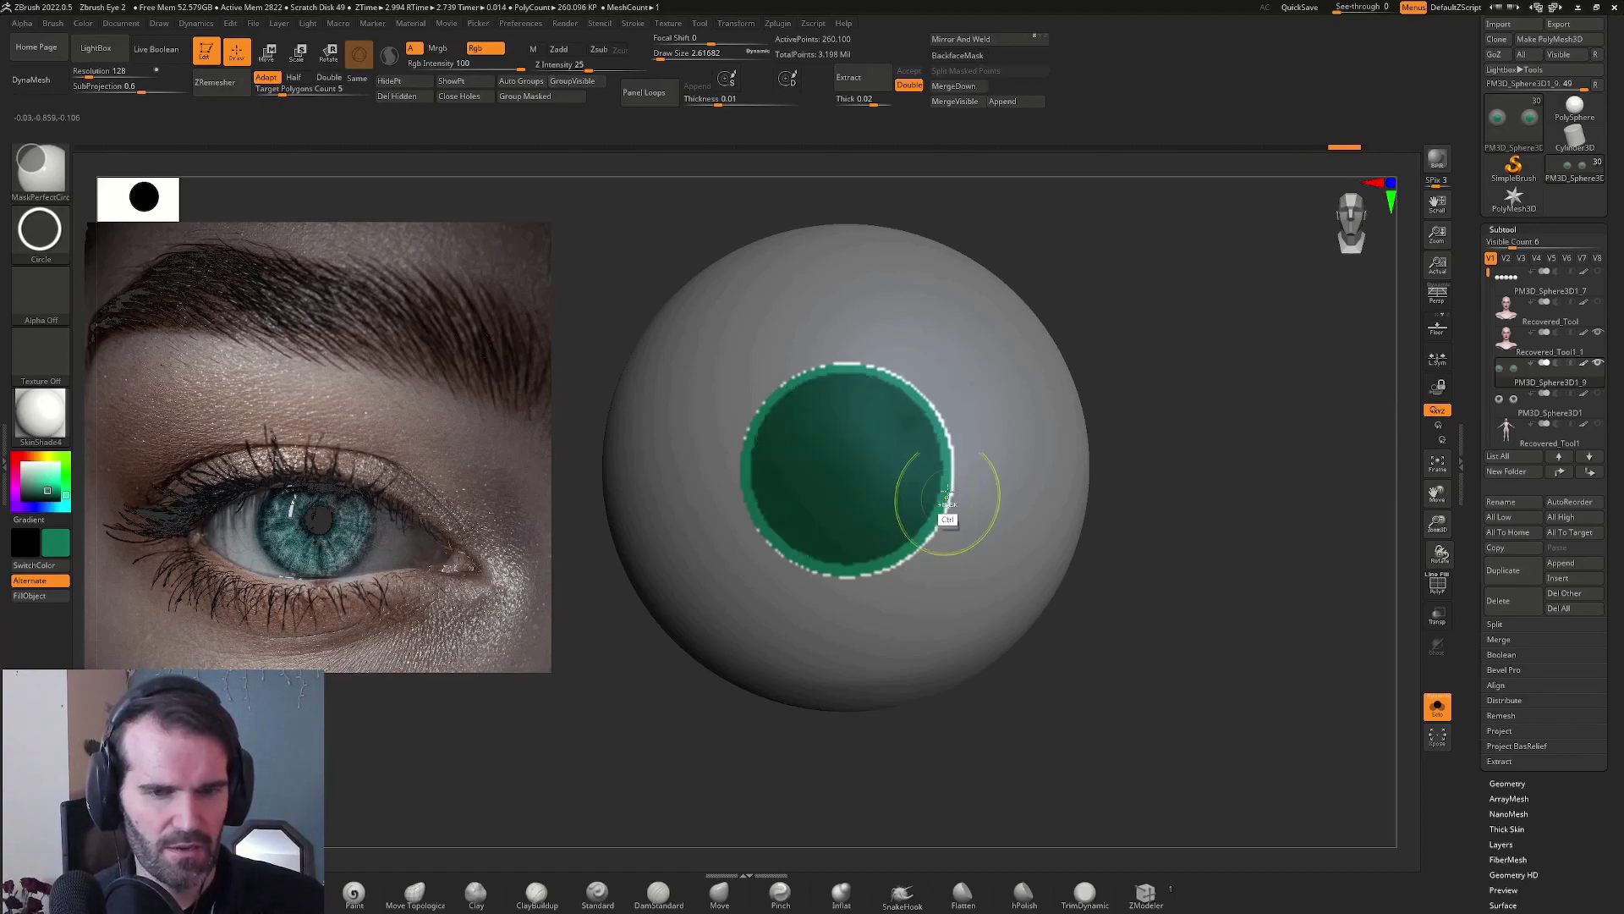
left_click_drag(52, 489, 26, 491)
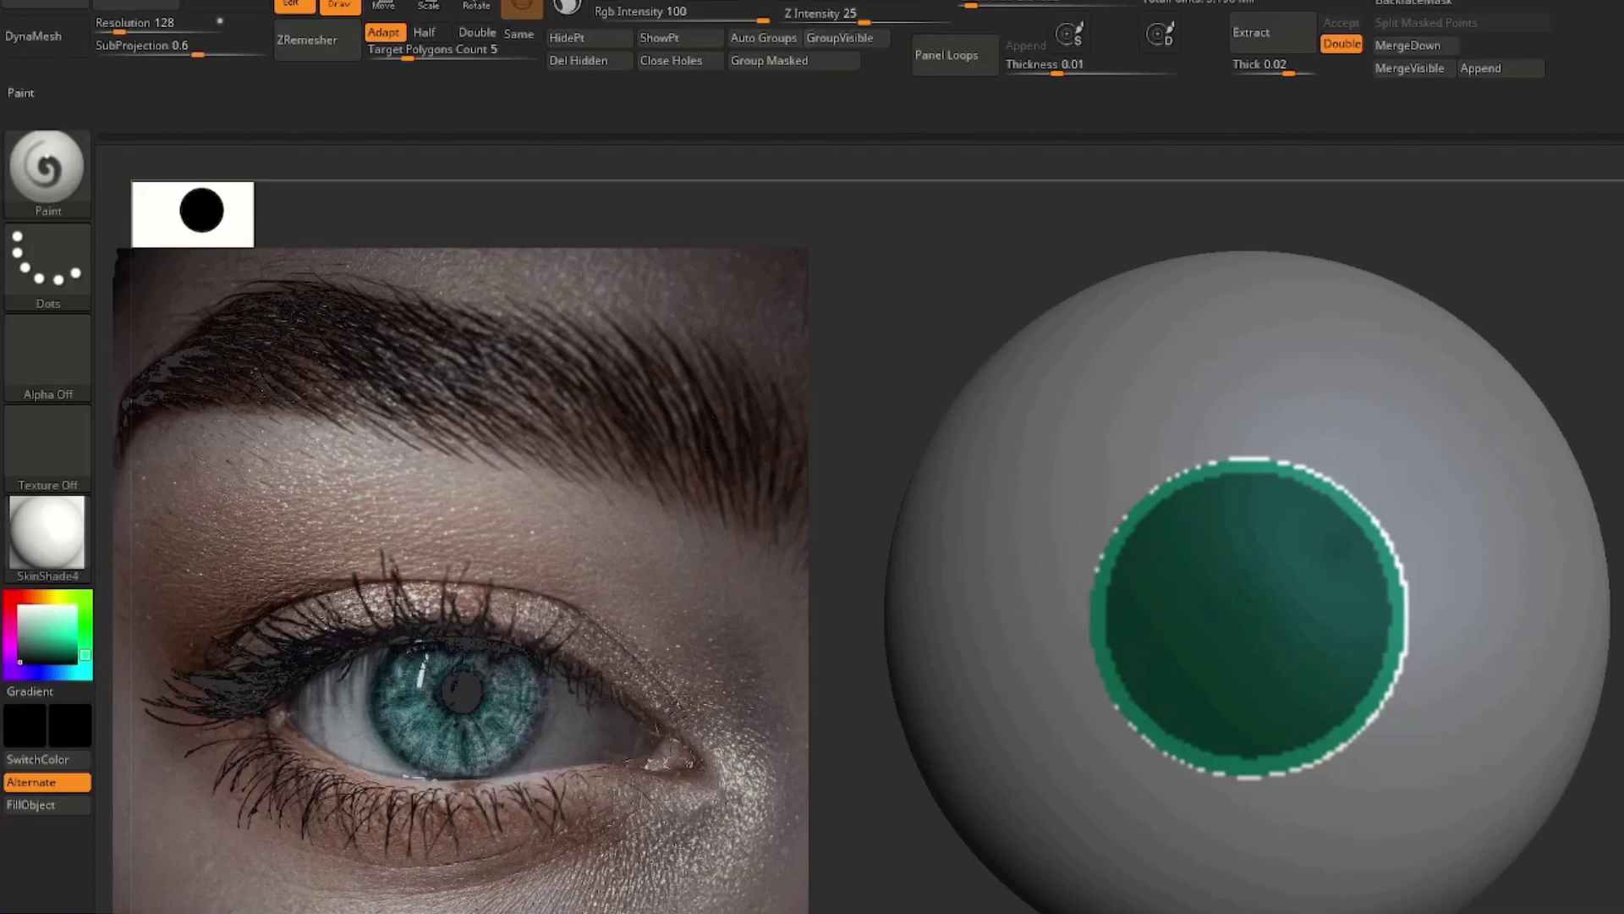
mouse_move(1281, 463)
left_mouse_down()
mouse_move(1091, 625)
mouse_move(1359, 753)
mouse_move(1315, 453)
mouse_move(1060, 729)
mouse_move(1388, 537)
mouse_move(1127, 522)
mouse_move(1406, 635)
left_mouse_up()
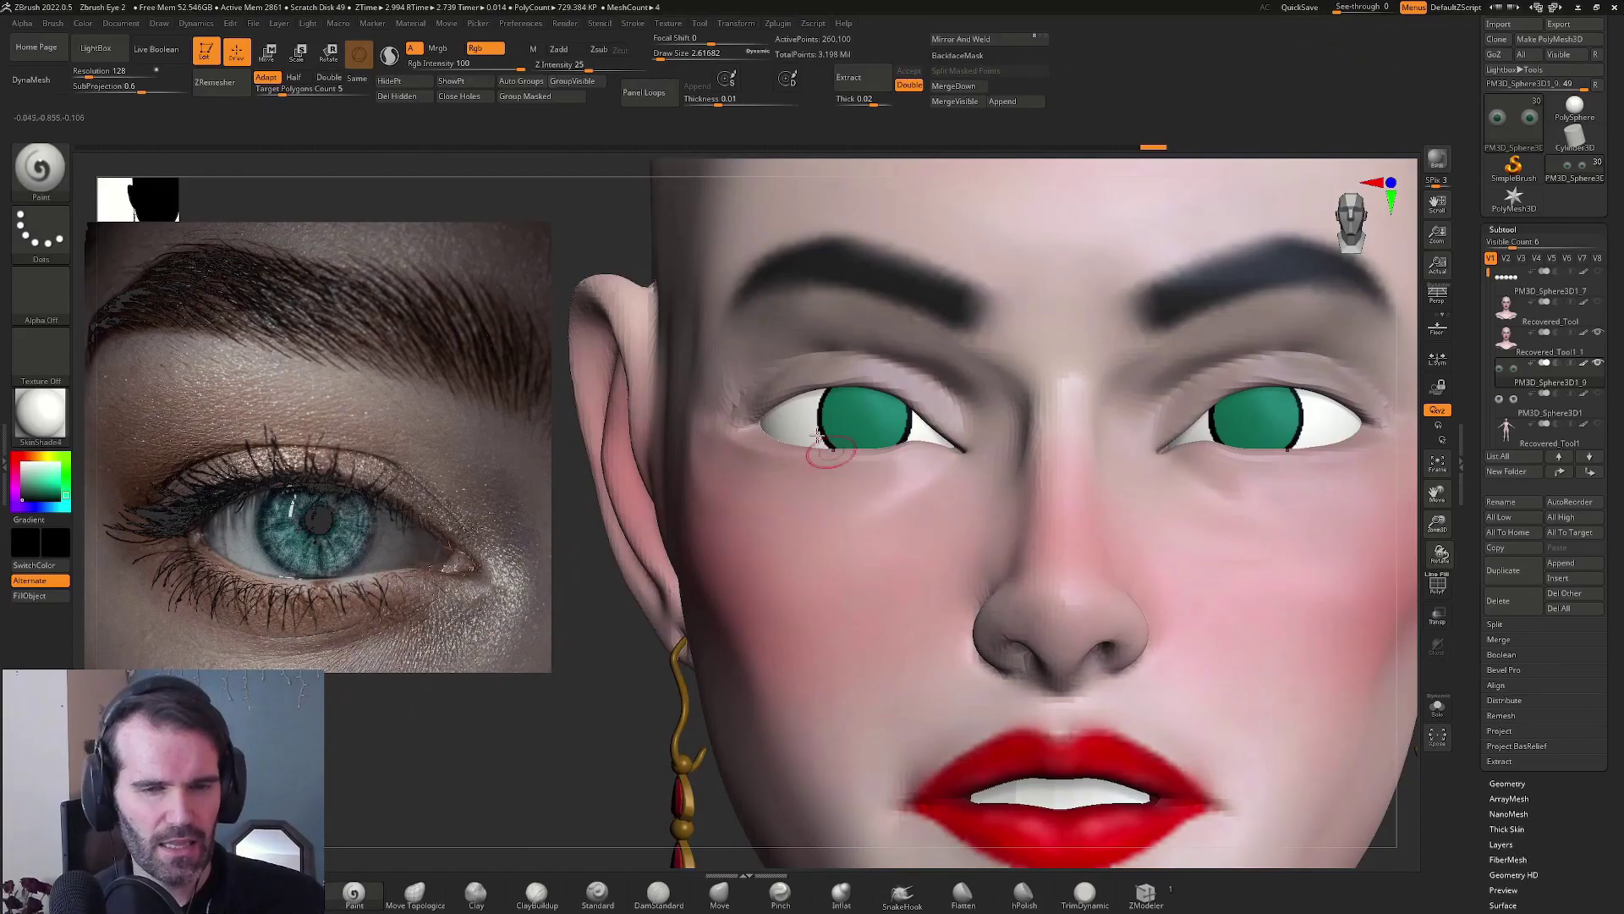
Paint a small soft black pupil at the centre of the iris with the Paint brush at draw size about 1.1
scroll(598, 693, "up", 5)
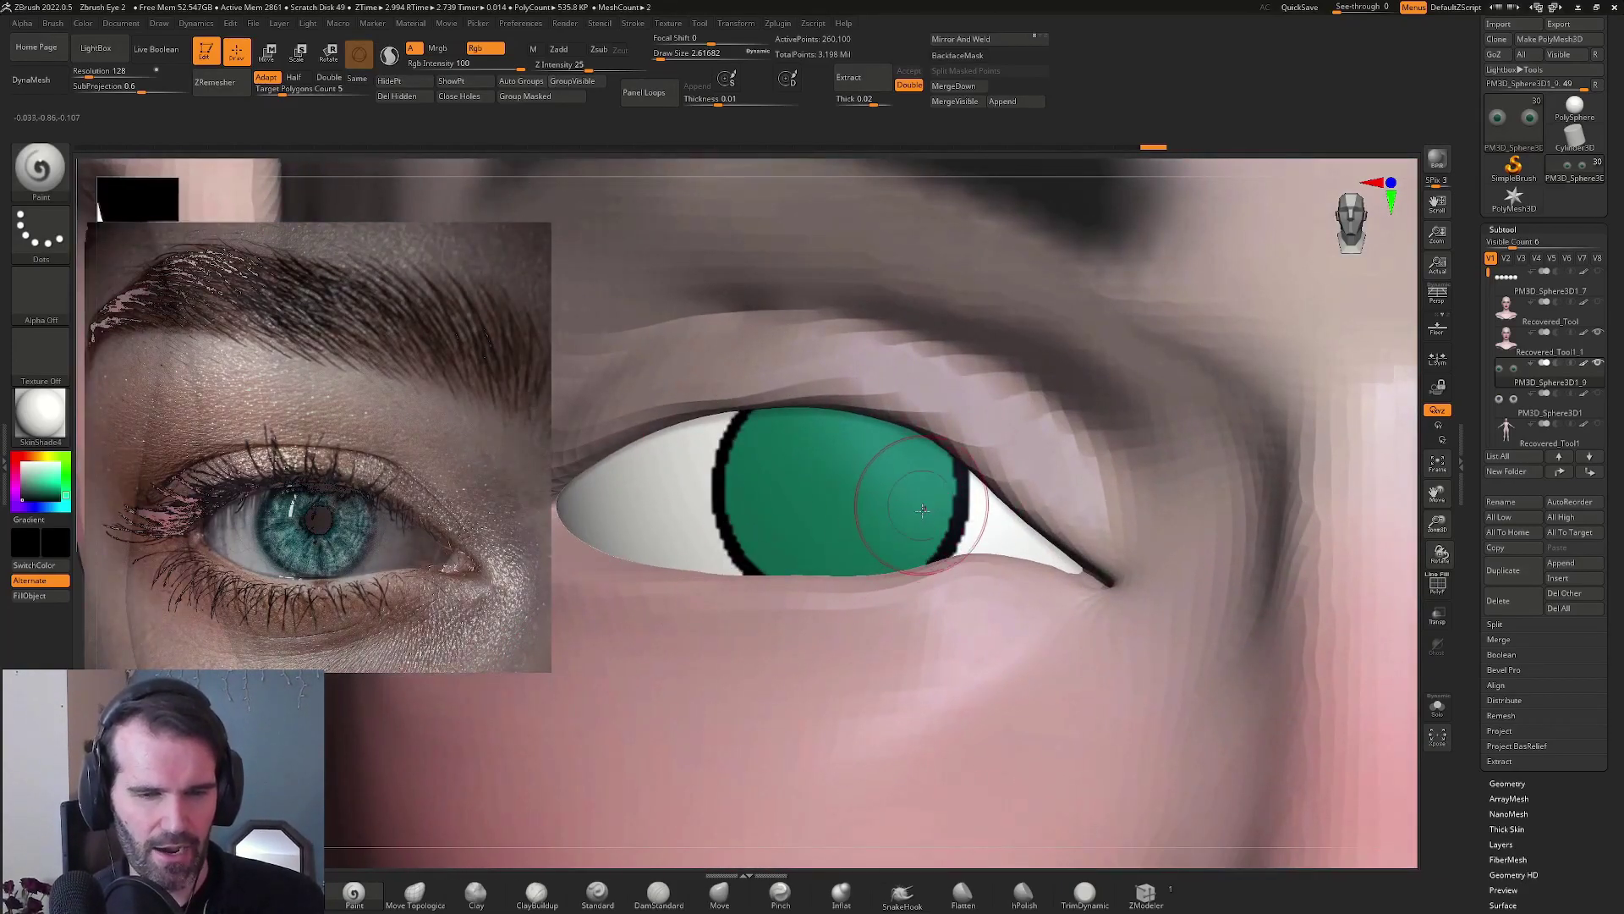
key("ctrl+shift+s")
key("s")
left_click_drag(963, 490, 920, 500)
key("s")
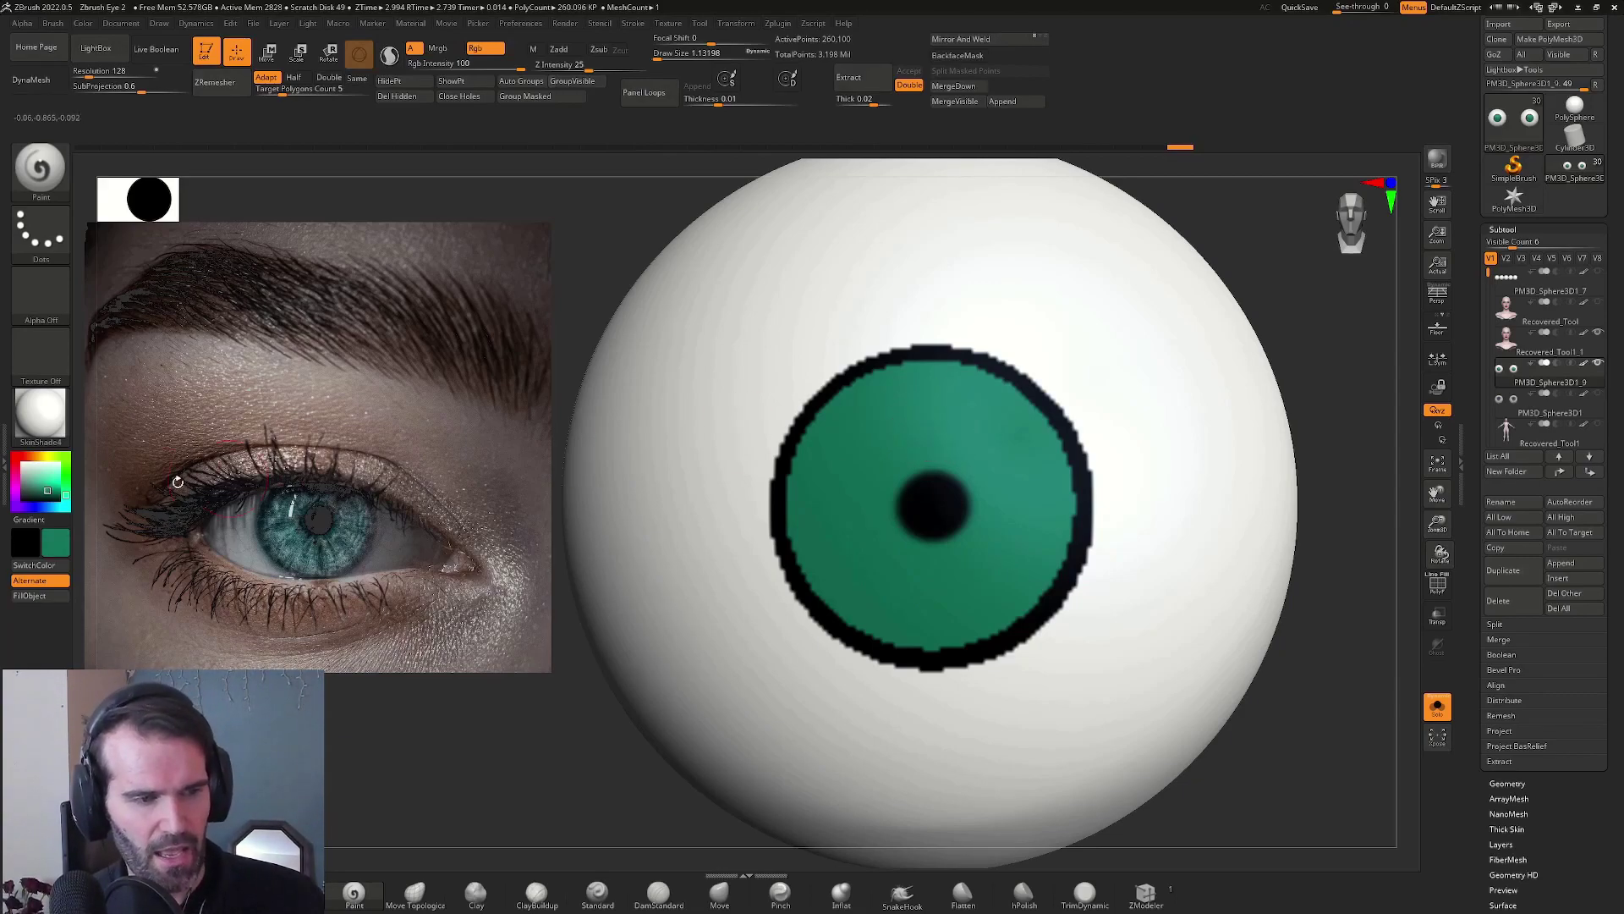
Paint a light green crescent across the lower half of the iris at draw size about 1.3
left_click_drag(48, 492, 48, 480)
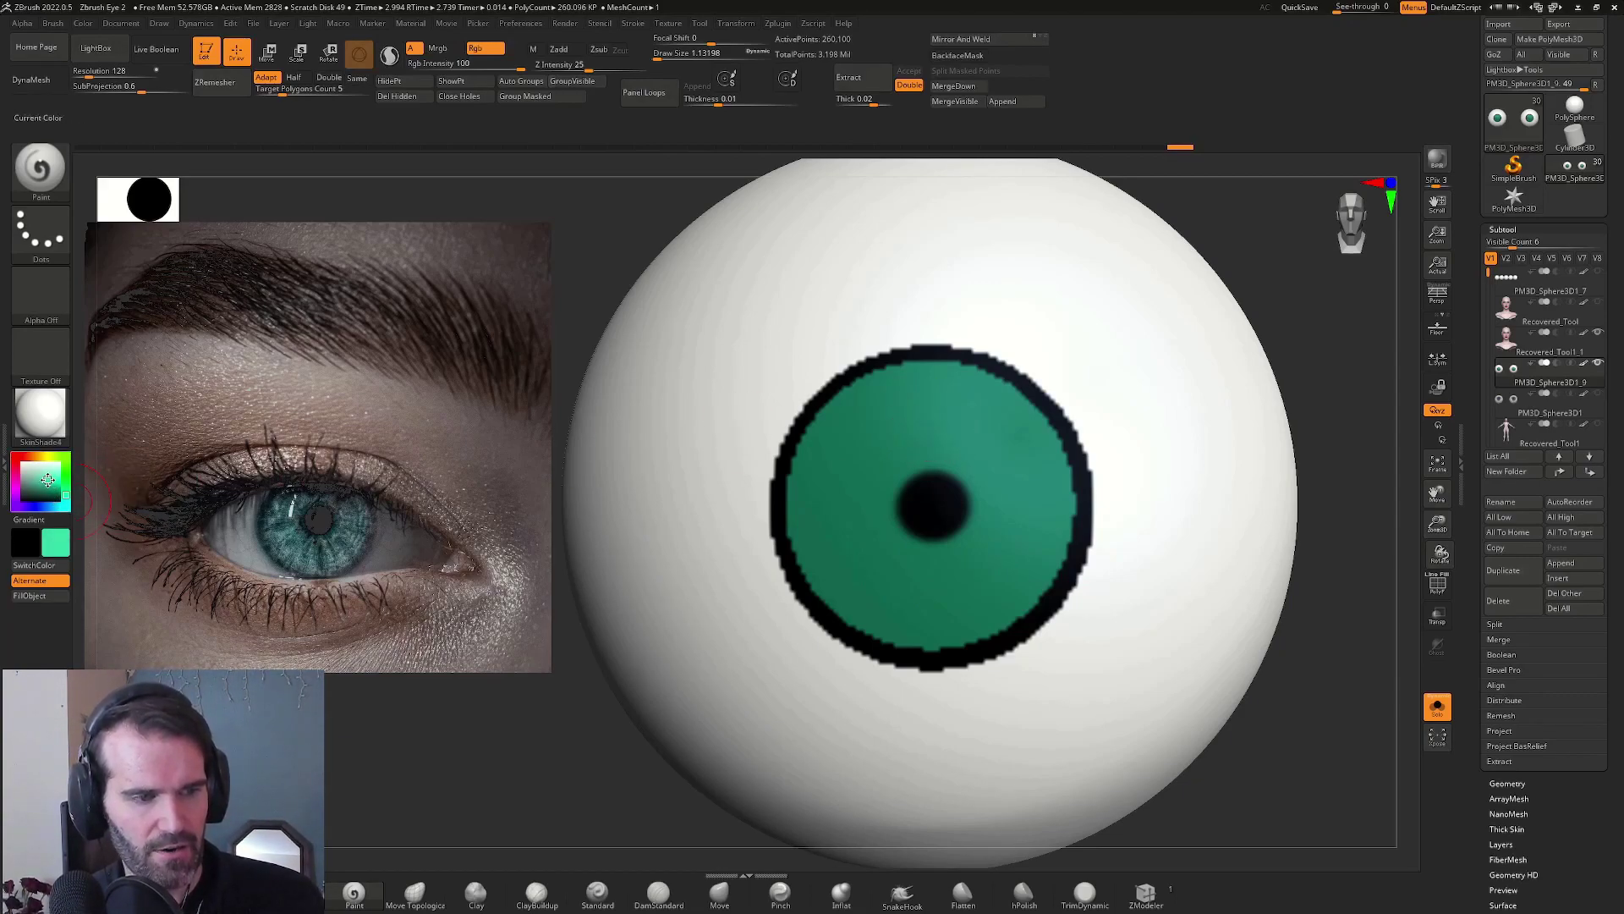
mouse_move(855, 522)
left_mouse_down()
mouse_move(927, 585)
mouse_move(885, 550)
left_mouse_up()
key("s")
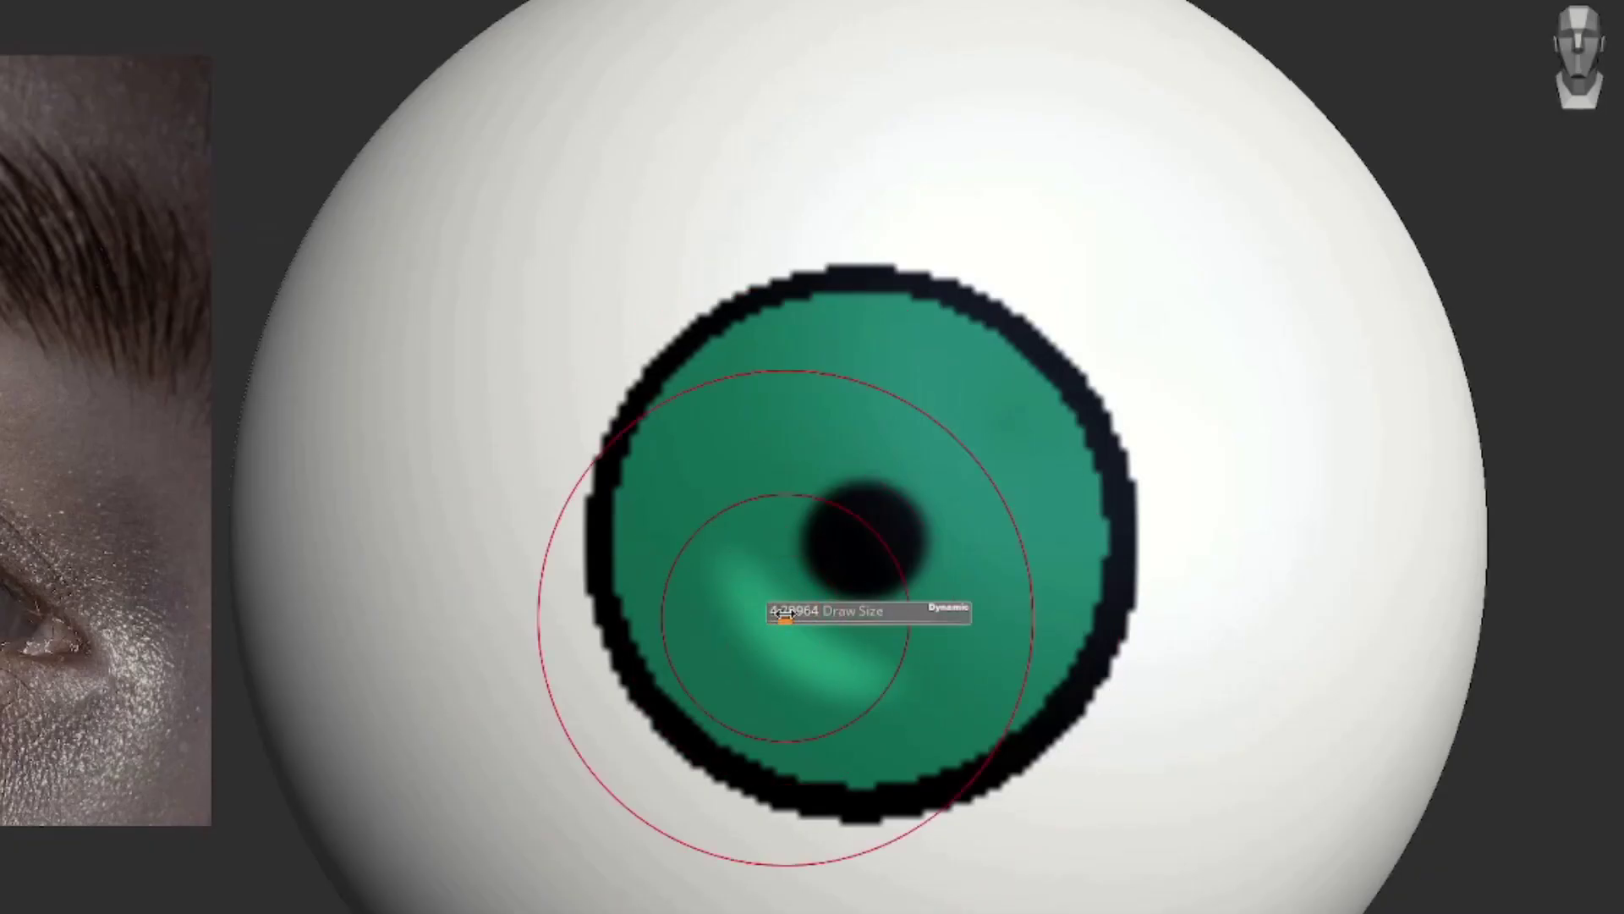
mouse_move(785, 615)
left_mouse_down()
mouse_move(719, 616)
mouse_move(721, 594)
mouse_move(832, 701)
mouse_move(787, 697)
mouse_move(846, 660)
mouse_move(1010, 647)
mouse_move(806, 647)
mouse_move(949, 635)
mouse_move(1036, 585)
mouse_move(995, 671)
mouse_move(853, 723)
mouse_move(800, 713)
mouse_move(1008, 626)
left_mouse_up()
mouse_move(771, 637)
left_mouse_down()
mouse_move(899, 592)
mouse_move(972, 671)
mouse_move(1026, 624)
mouse_move(920, 724)
mouse_move(747, 704)
mouse_move(702, 588)
mouse_move(958, 682)
left_mouse_up()
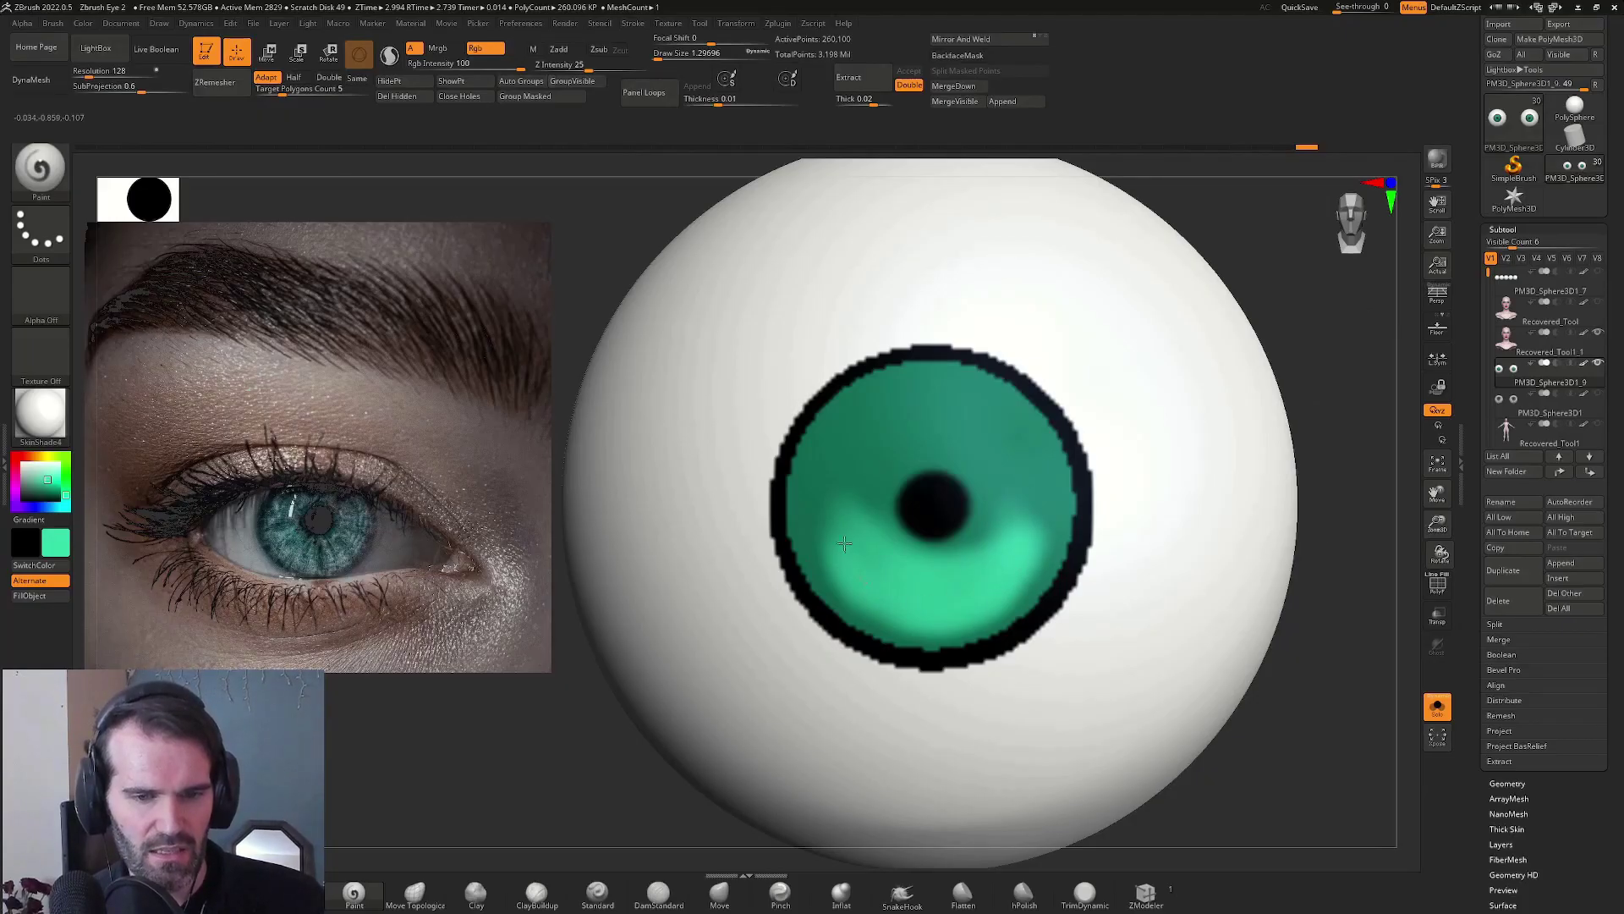
mouse_move(837, 533)
left_mouse_down()
mouse_move(829, 588)
mouse_move(812, 512)
mouse_move(823, 563)
mouse_move(850, 487)
left_mouse_up()
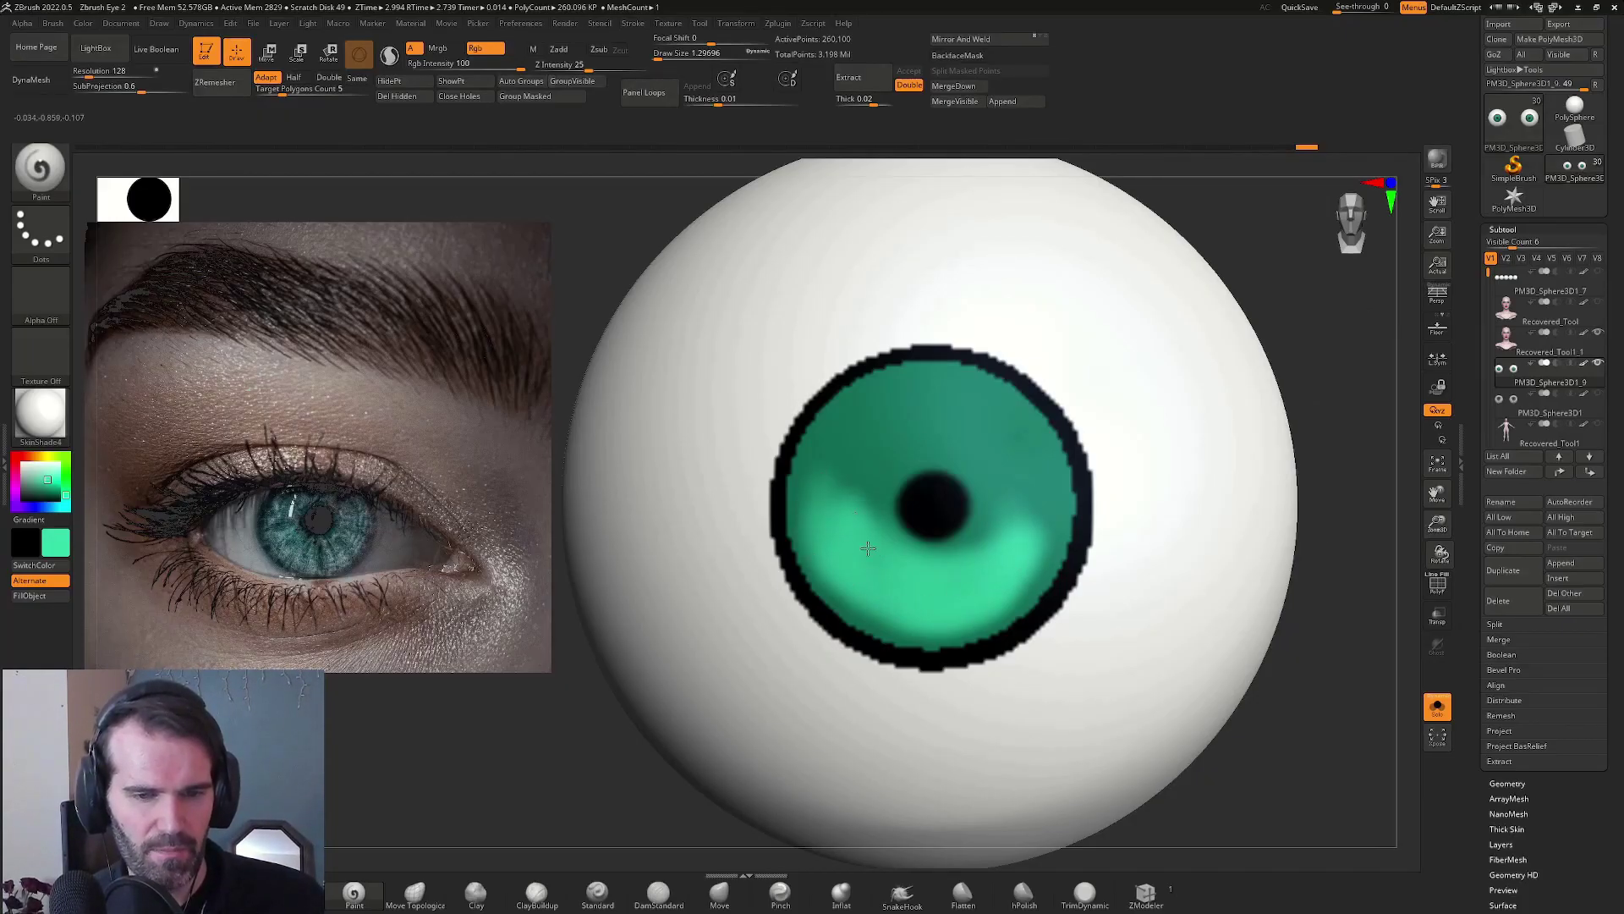
Blend the lower iris with Paint strokes in medium green around the pupil and light green along the bottom
left_click(48, 484)
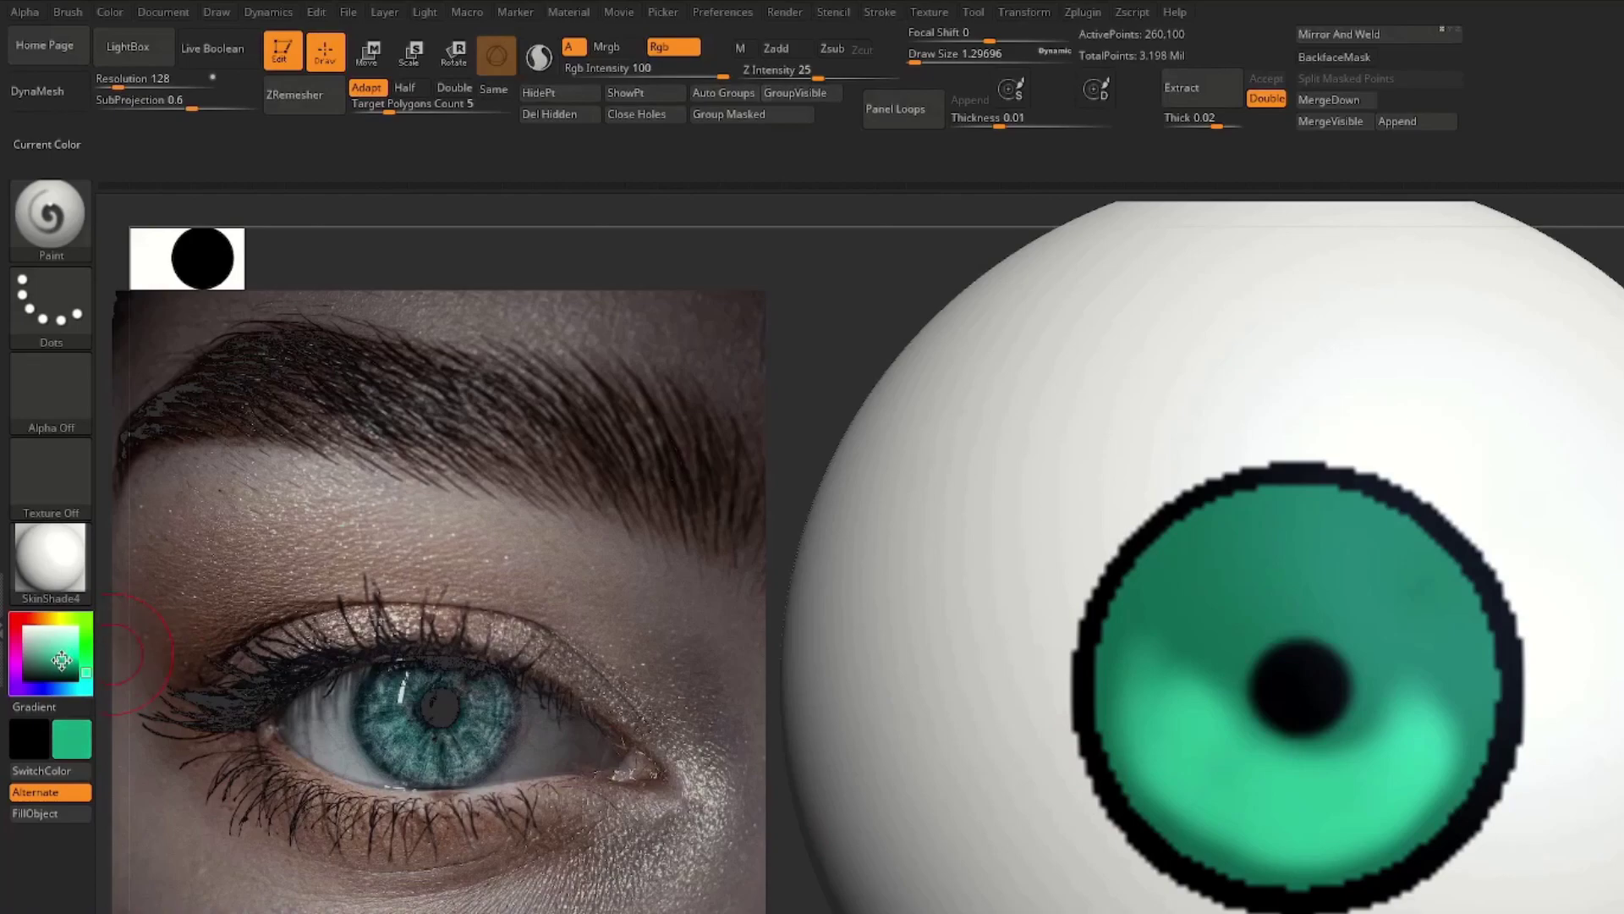
mouse_move(1207, 646)
left_mouse_down()
mouse_move(1186, 710)
mouse_move(1197, 663)
mouse_move(1232, 732)
mouse_move(1207, 617)
left_mouse_up()
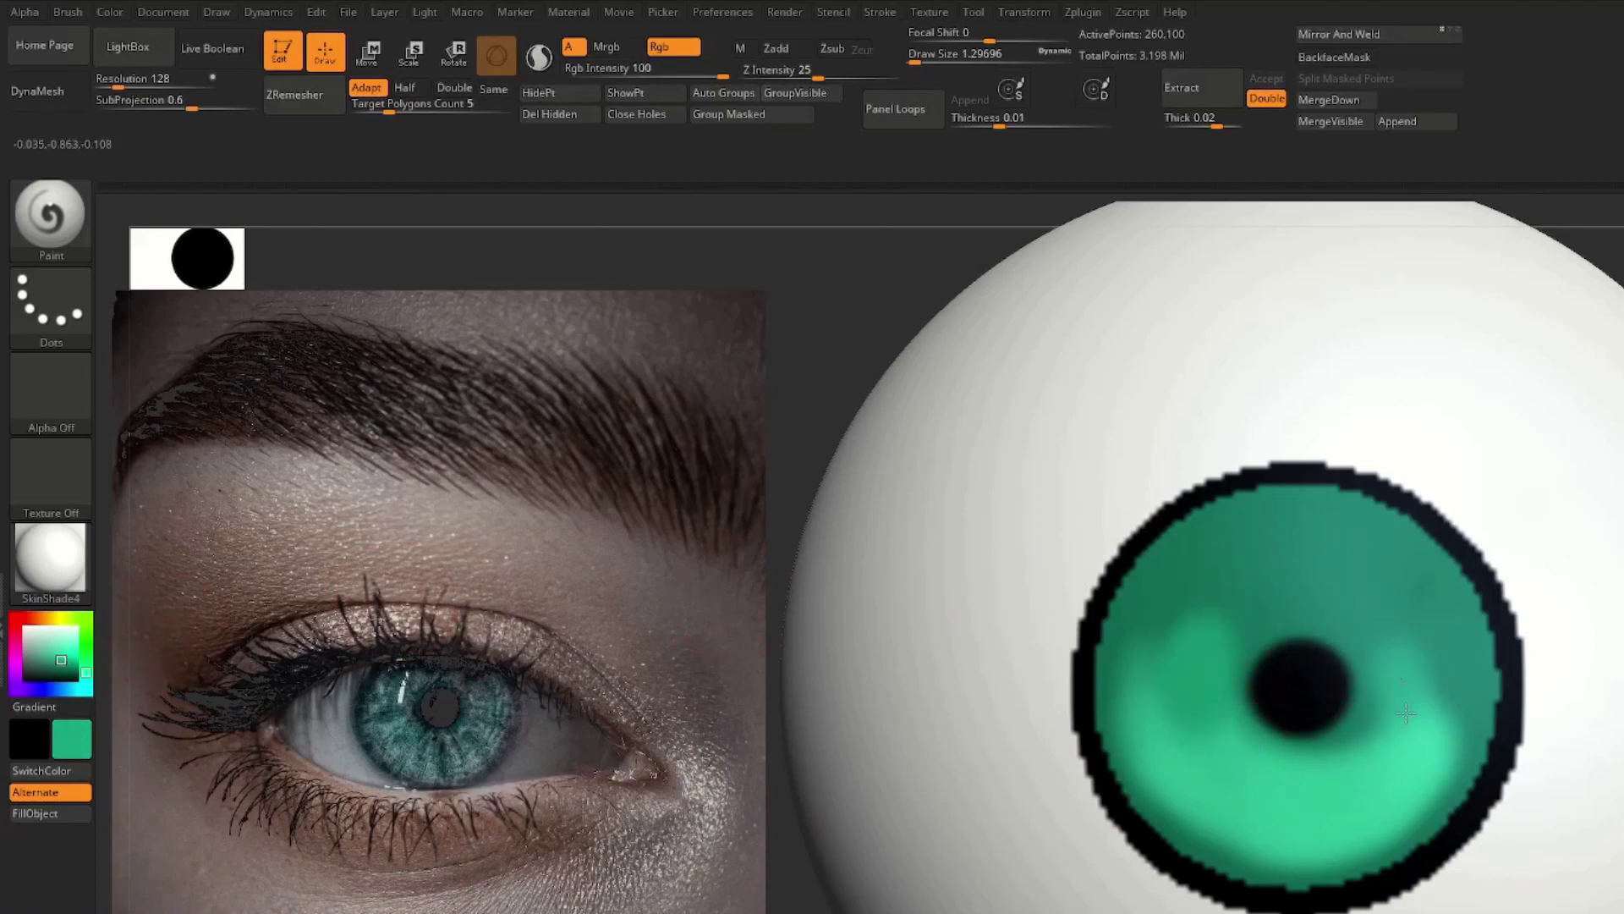
left_click_drag(1406, 713, 1459, 668)
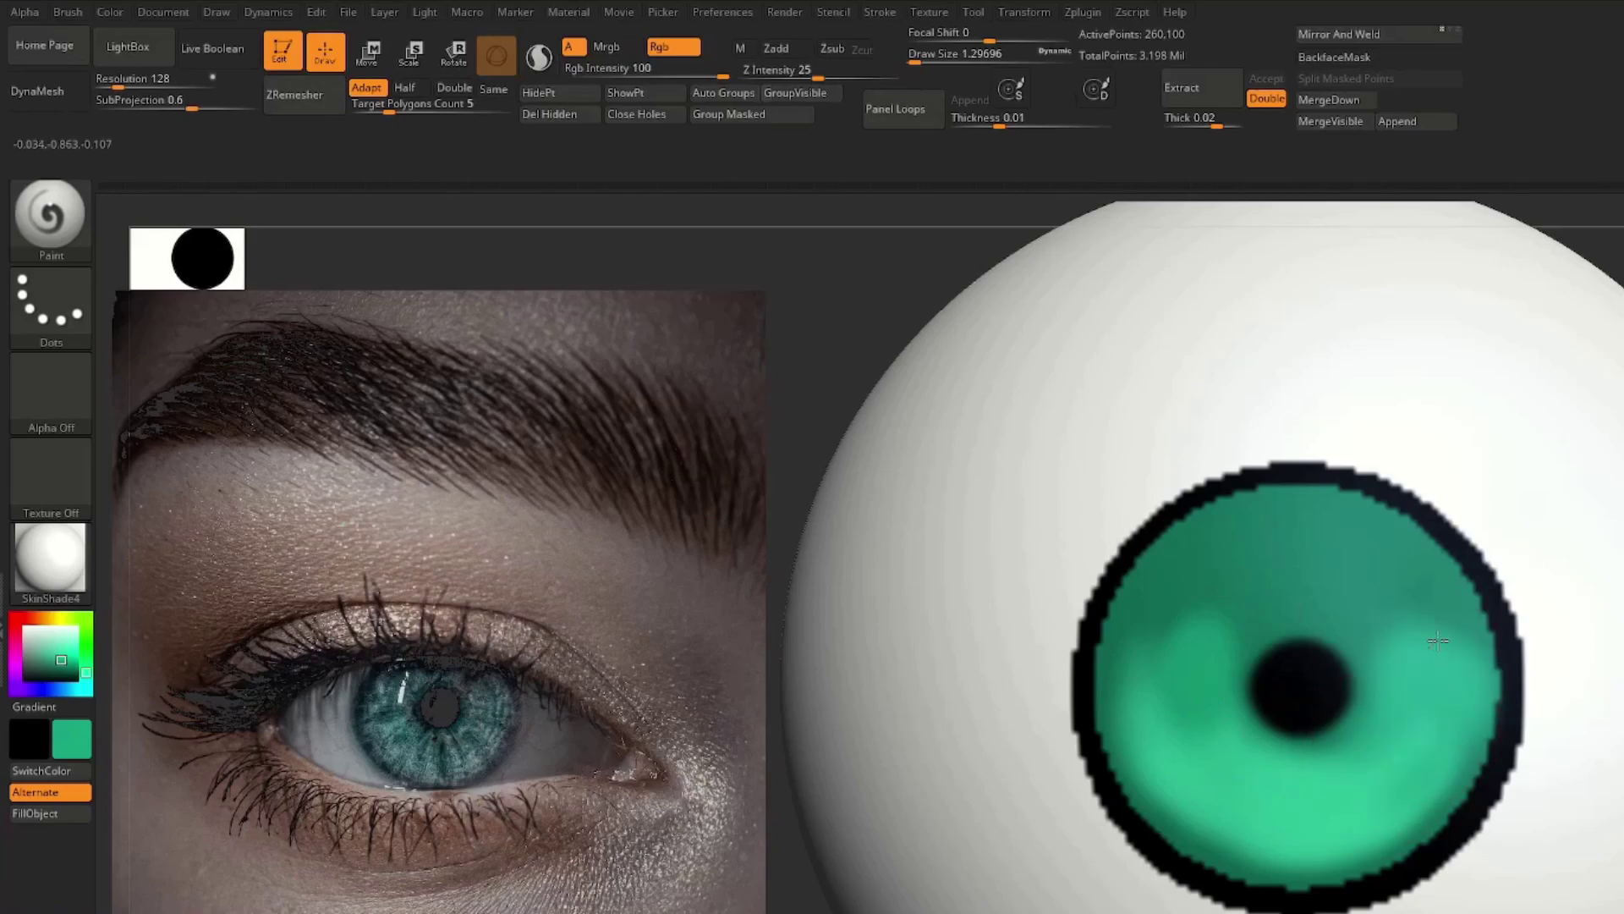
mouse_move(1395, 763)
left_mouse_down()
mouse_move(1172, 662)
mouse_move(1271, 765)
left_mouse_up()
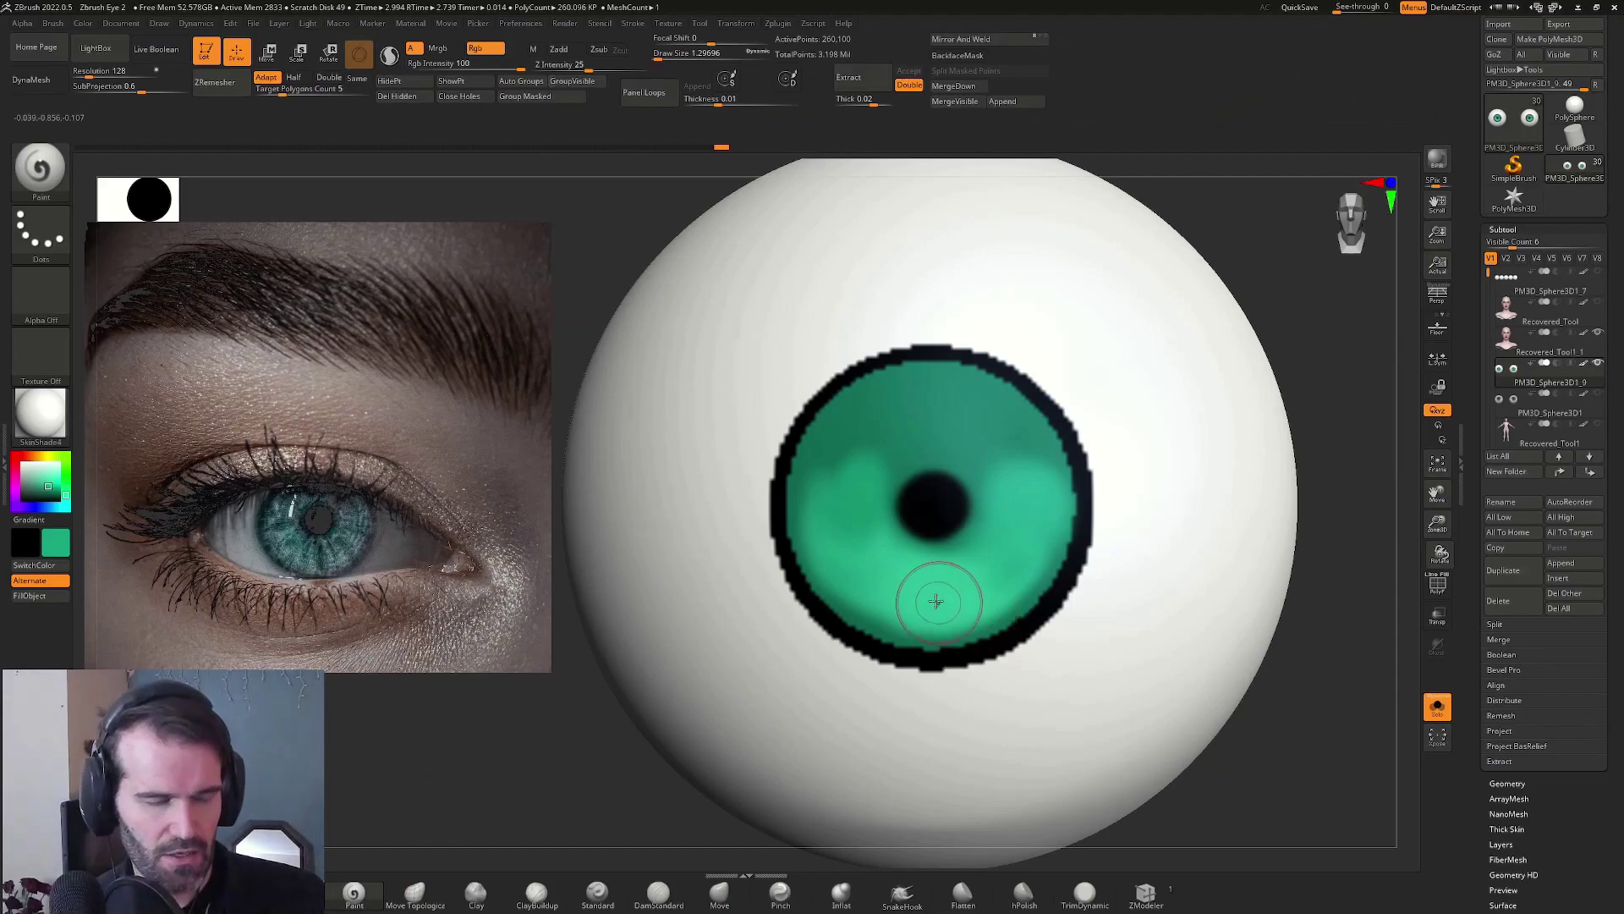
left_click(48, 480)
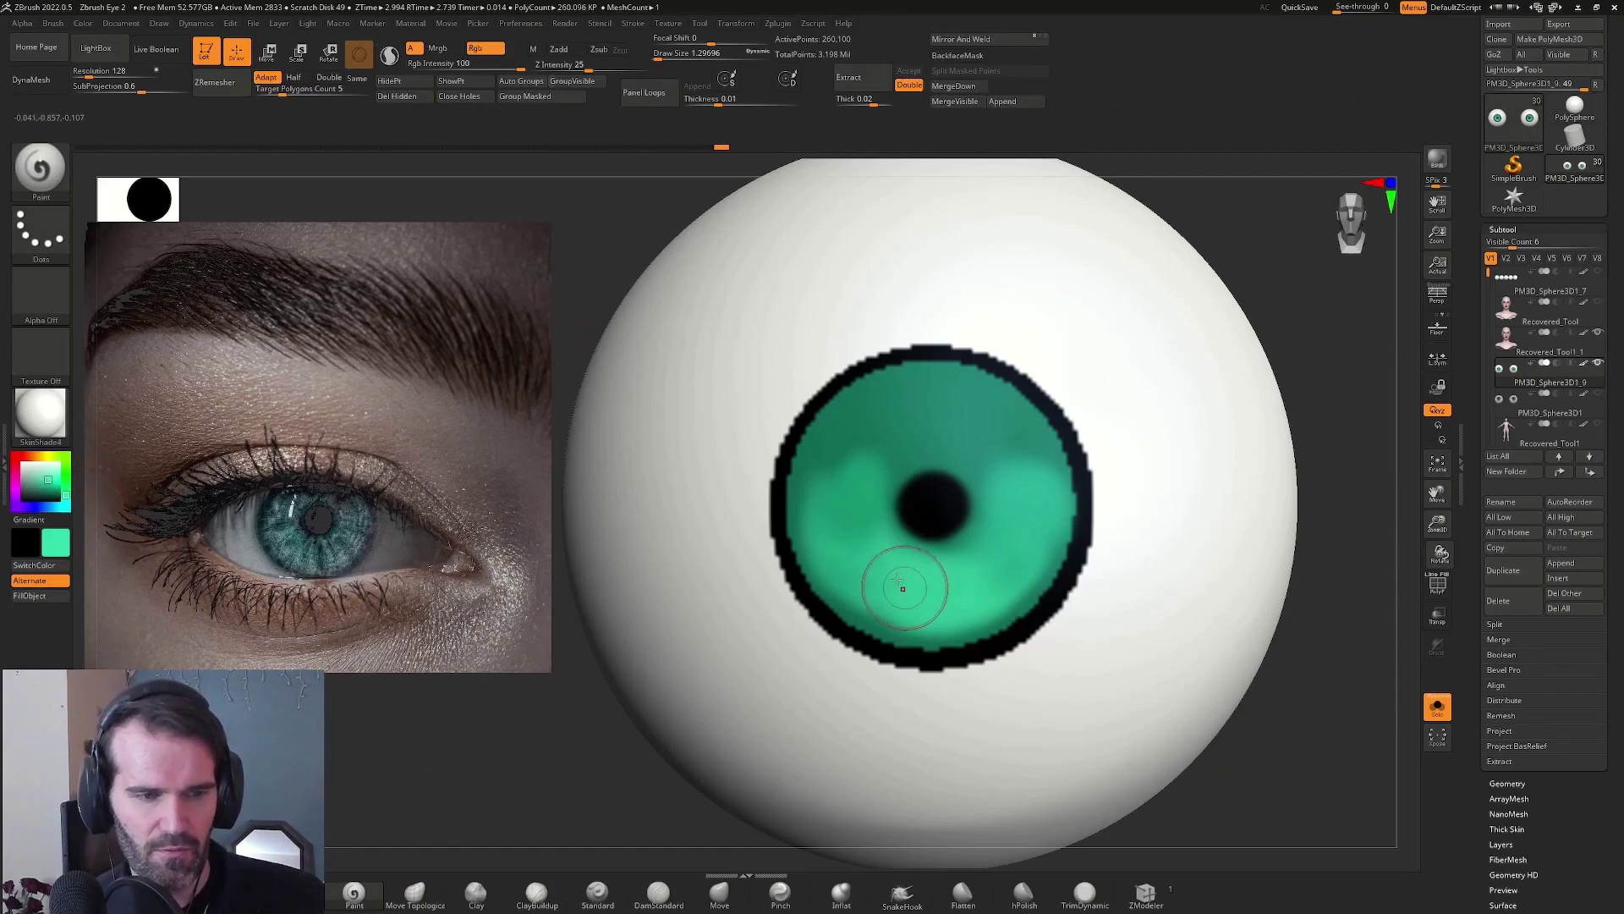
mouse_move(840, 584)
left_mouse_down()
mouse_move(977, 621)
mouse_move(1009, 604)
mouse_move(1017, 574)
mouse_move(936, 584)
mouse_move(975, 588)
mouse_move(939, 603)
mouse_move(973, 590)
left_mouse_up()
Check the irises against the whole face and adjust the eyeballs' orientation slightly with the transform gizmo
key("ctrl+shift+s")
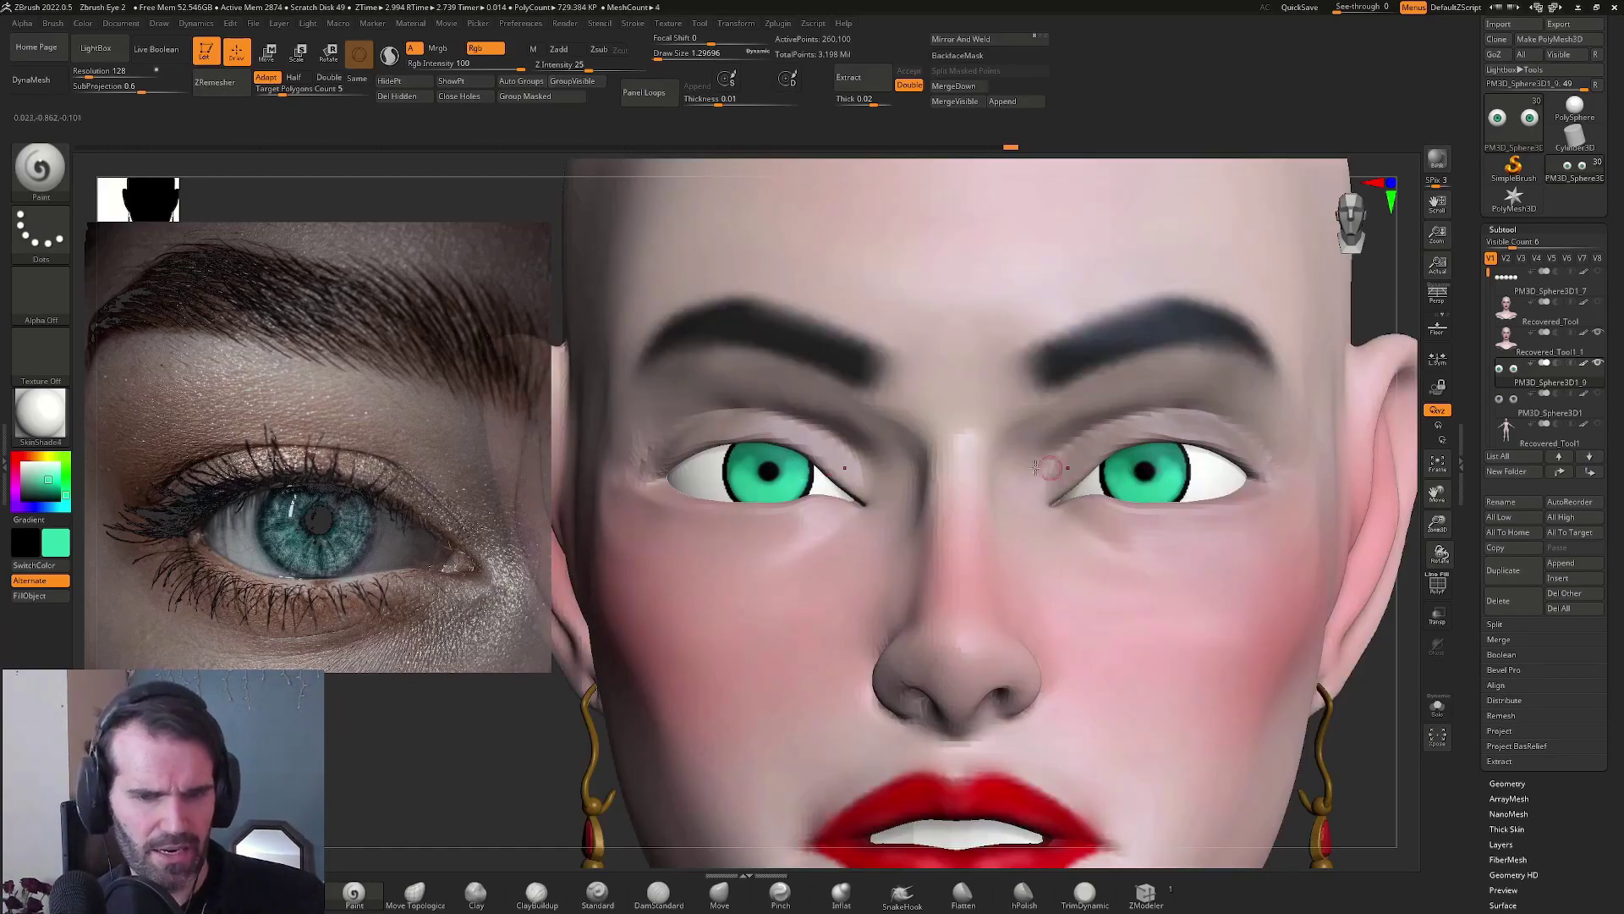
key("ctrl+shift+s")
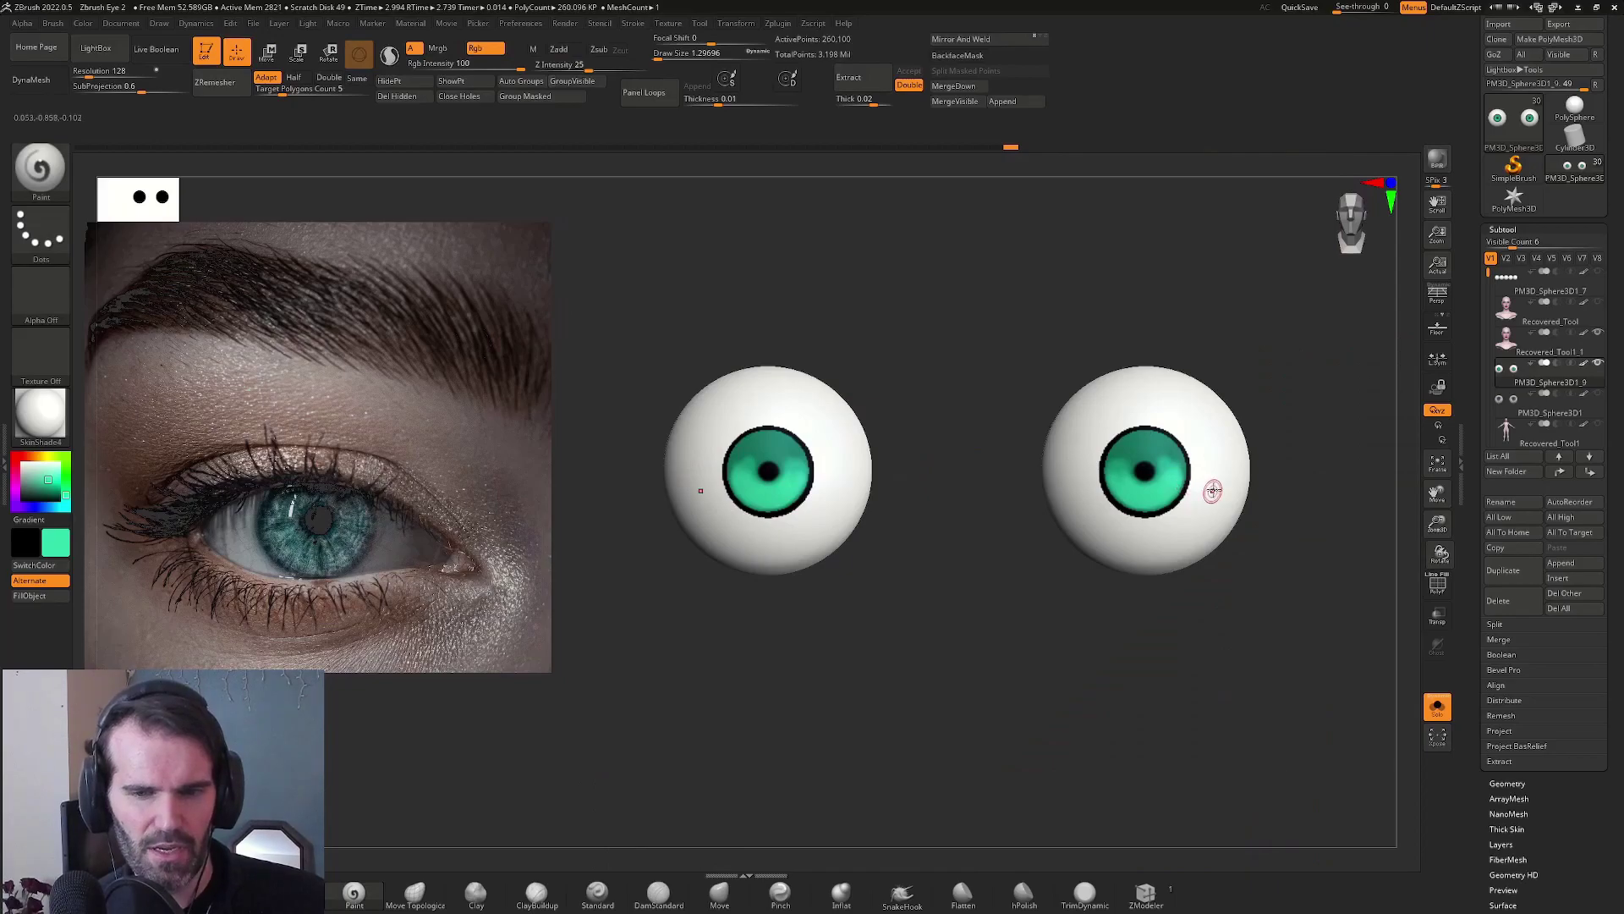
key("w")
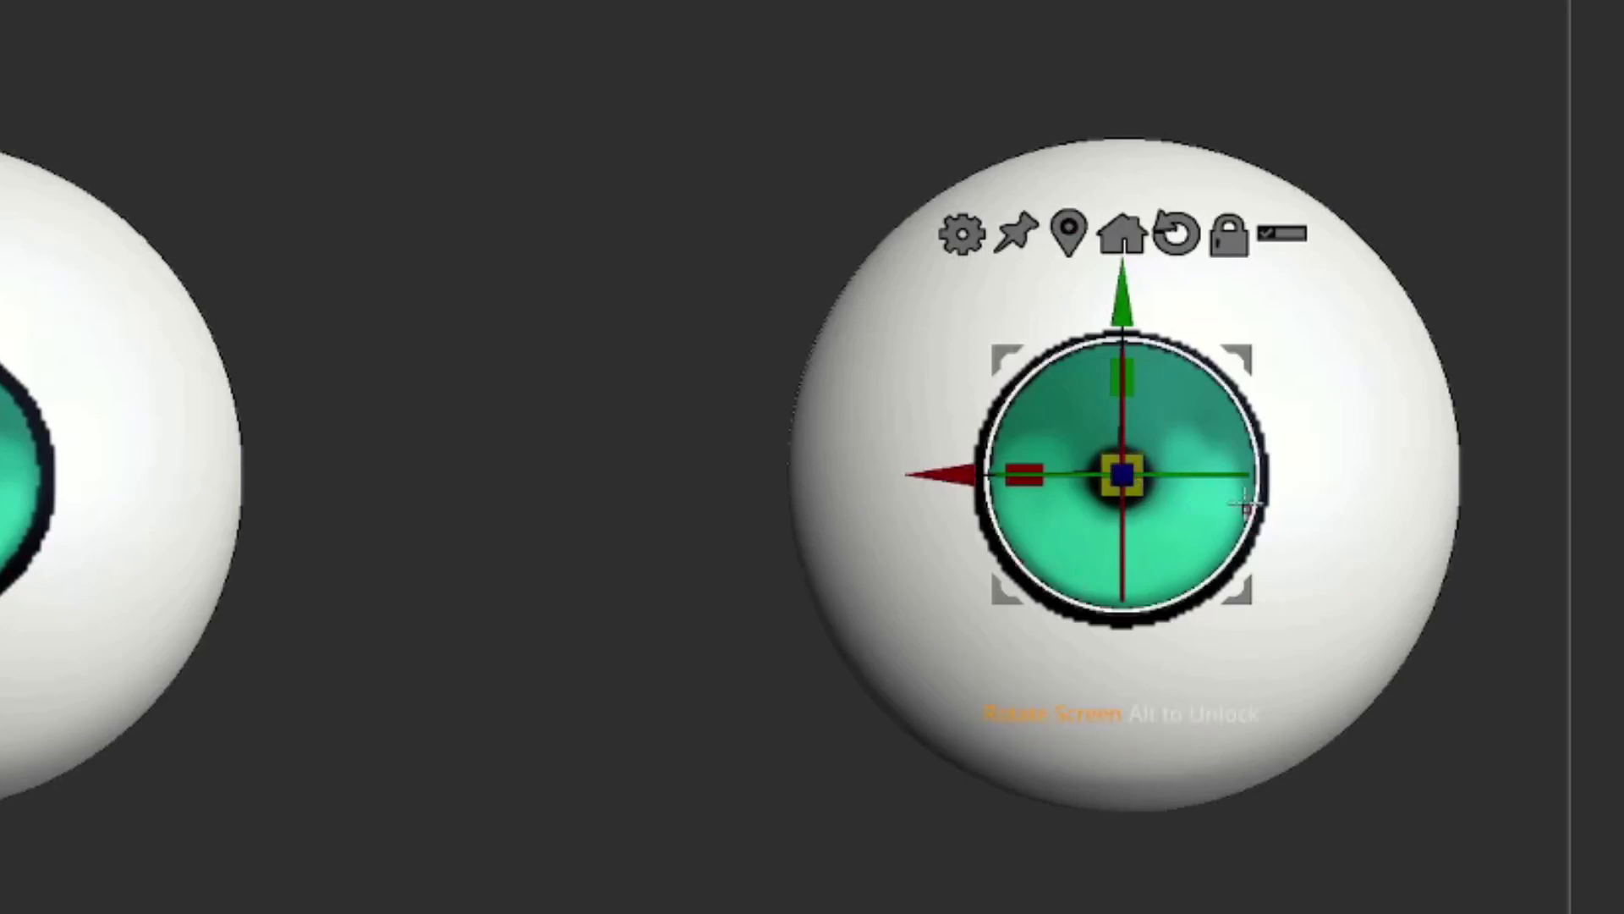
left_click_drag(1248, 504, 1377, 456)
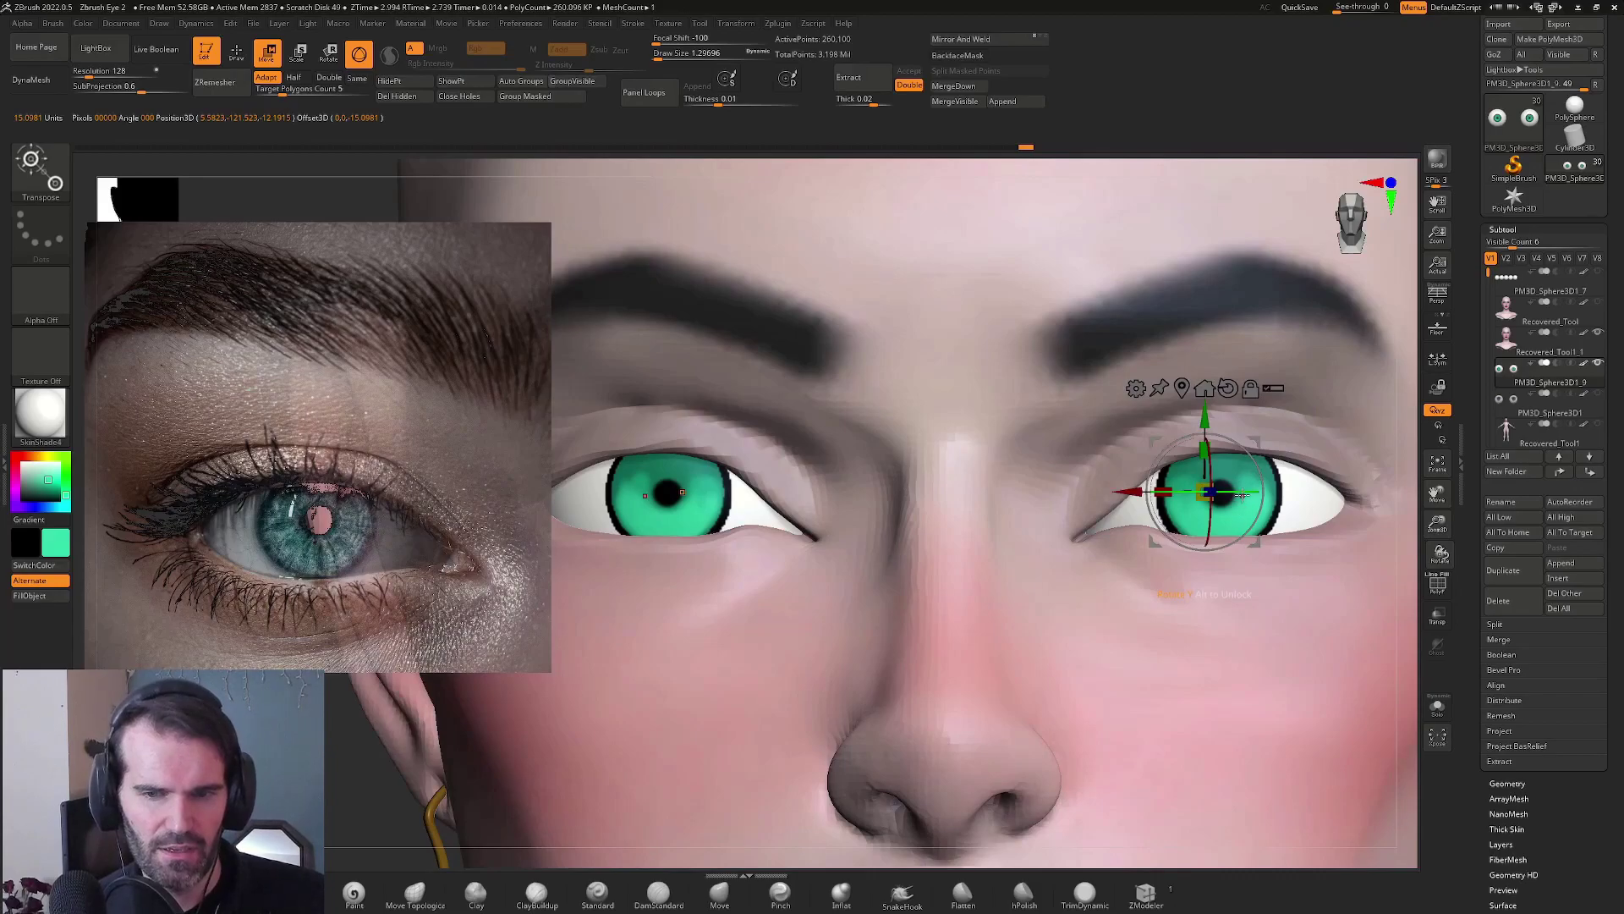
mouse_move(1242, 495)
left_mouse_down()
mouse_move(1227, 497)
mouse_move(1244, 499)
left_mouse_up()
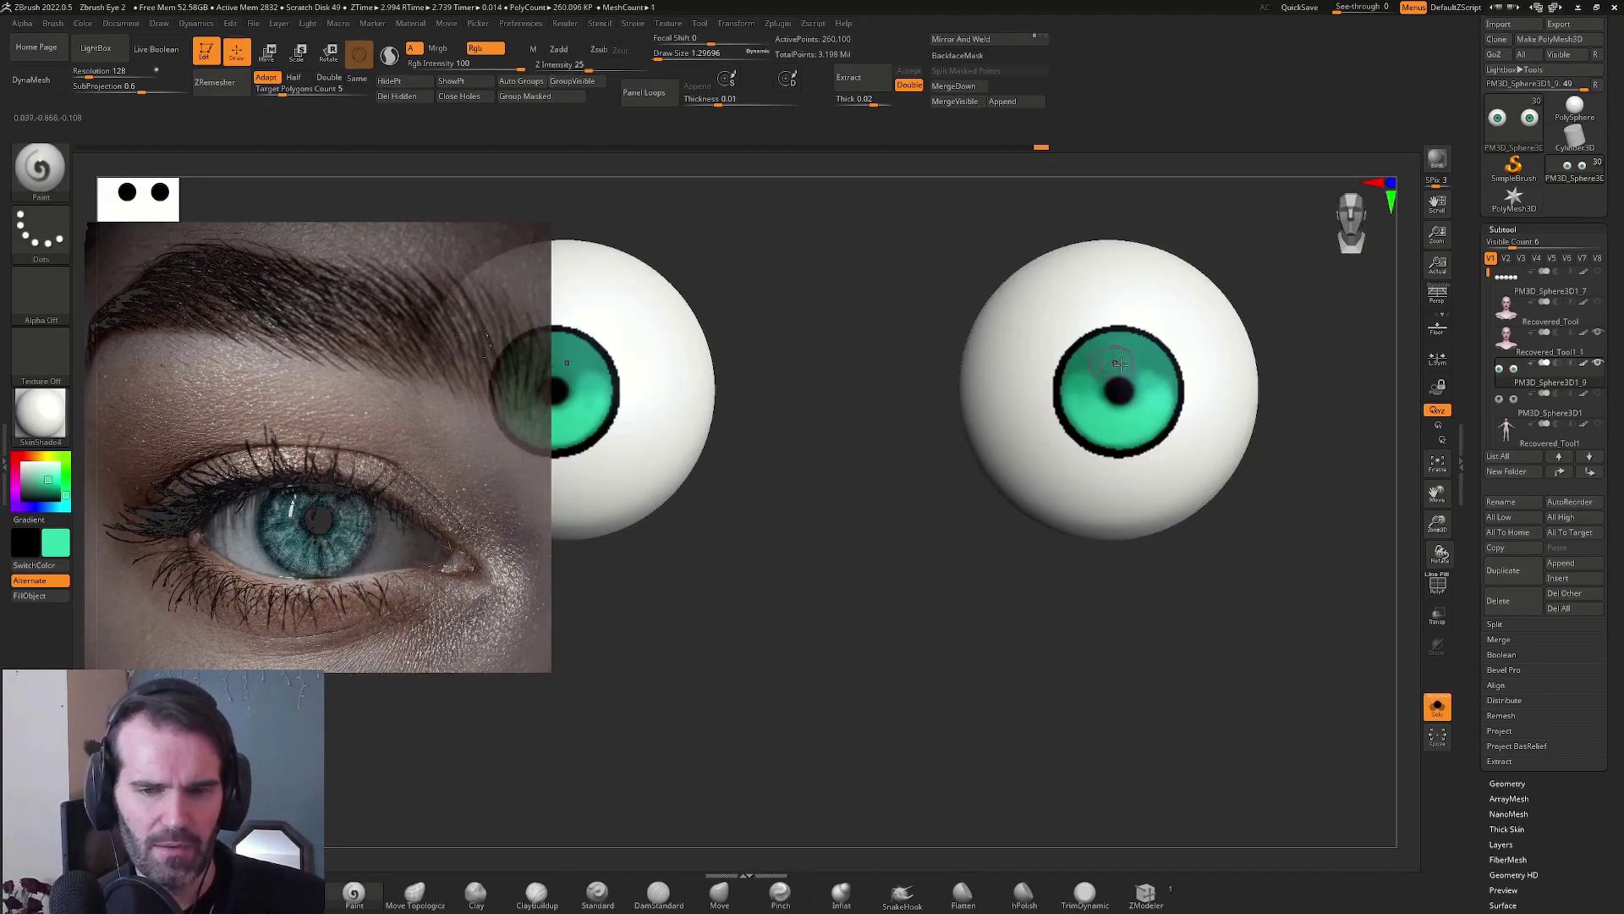
Paint dark green streaks through the iris beside the pupil at draw size 1, using a darker shade of the iris colour
right_click_drag(913, 553, 1102, 435, "ctrl")
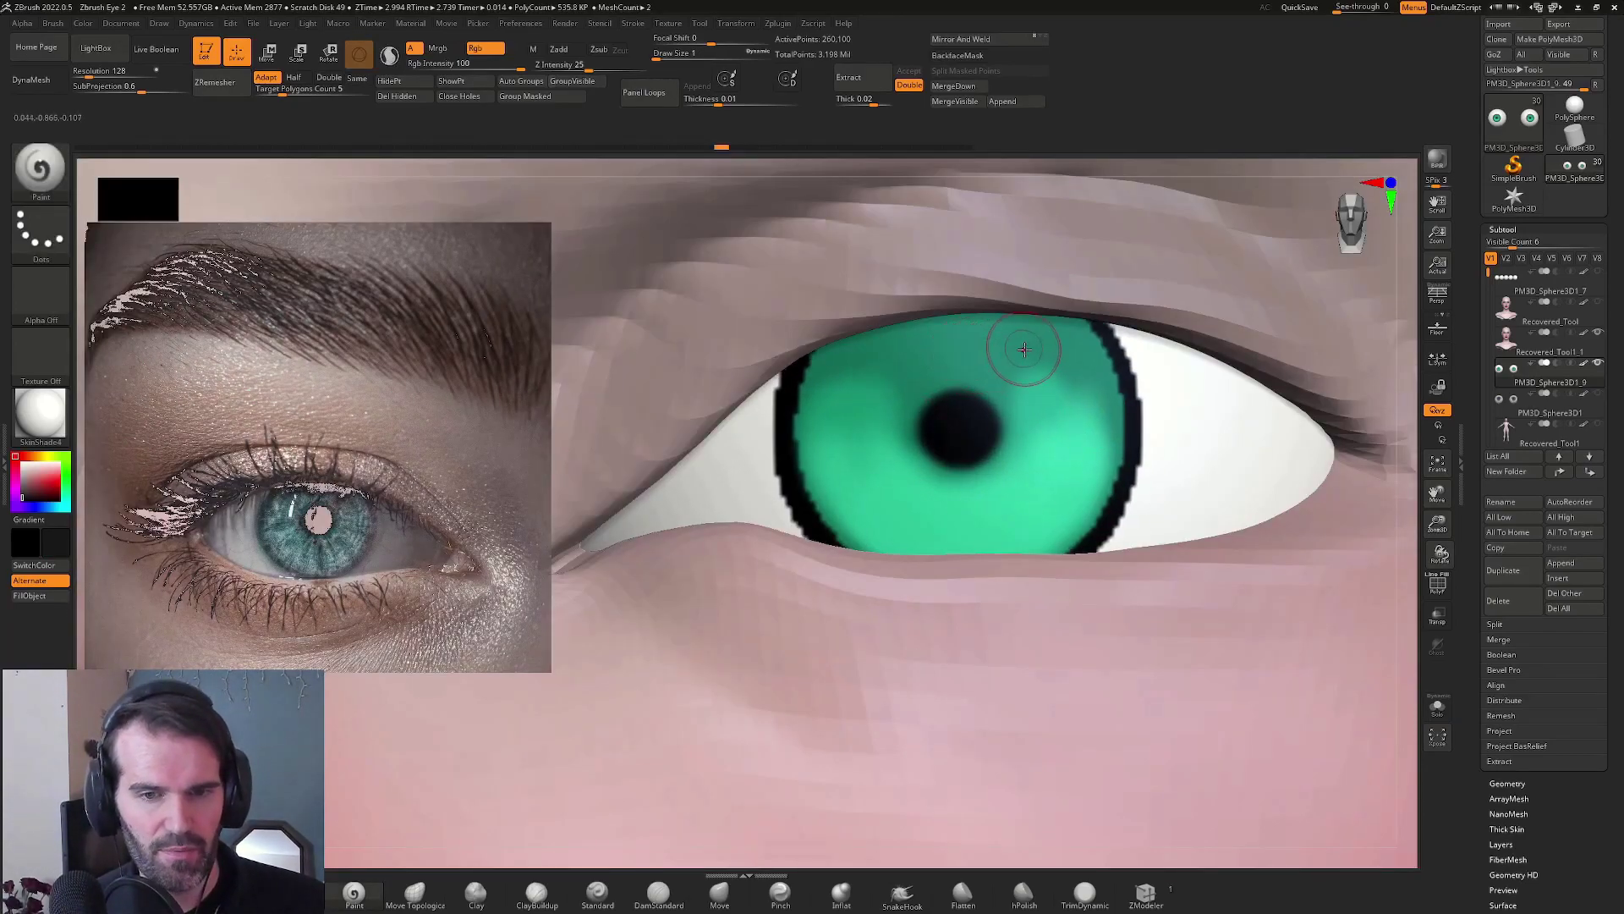
key("c")
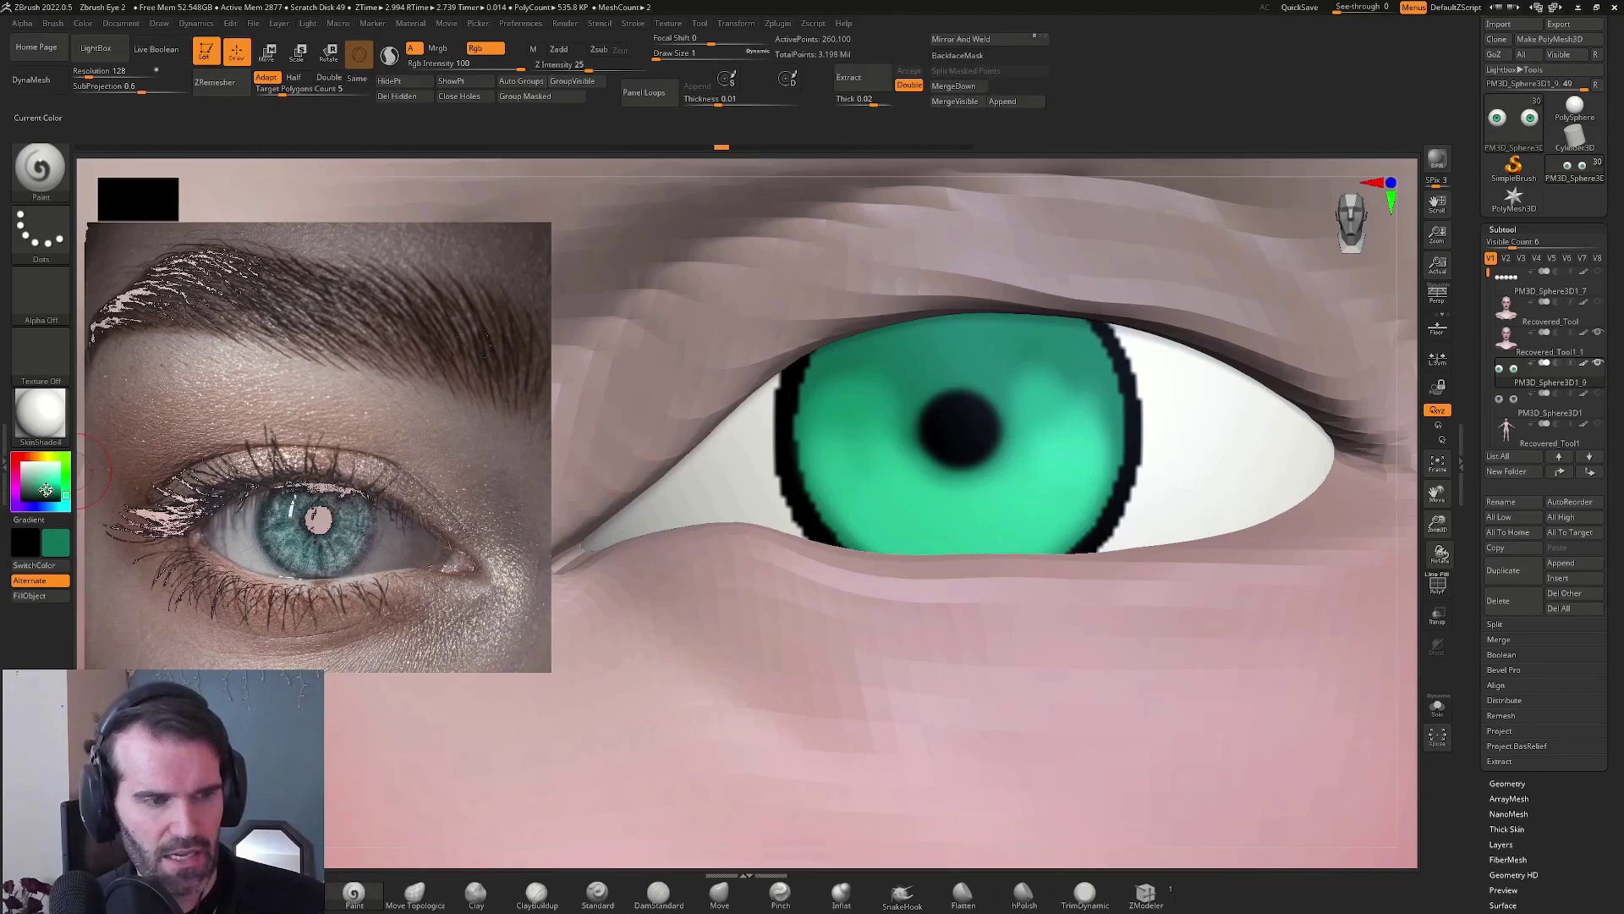
left_click(857, 373)
left_click(872, 524)
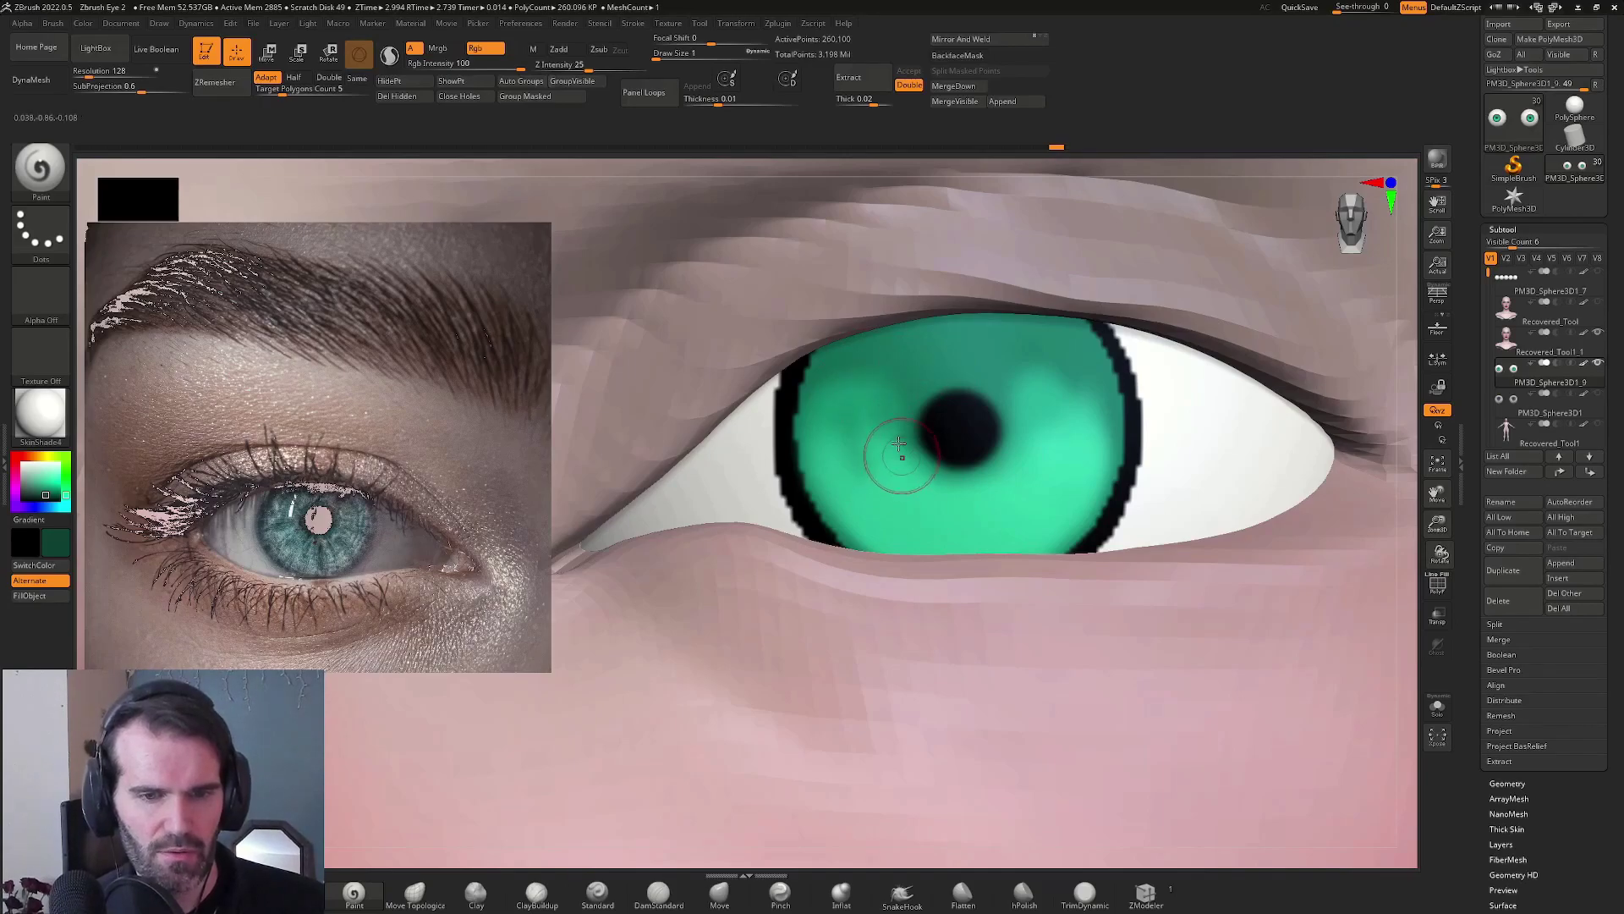
left_click_drag(899, 443, 880, 364)
left_click_drag(855, 457, 875, 347)
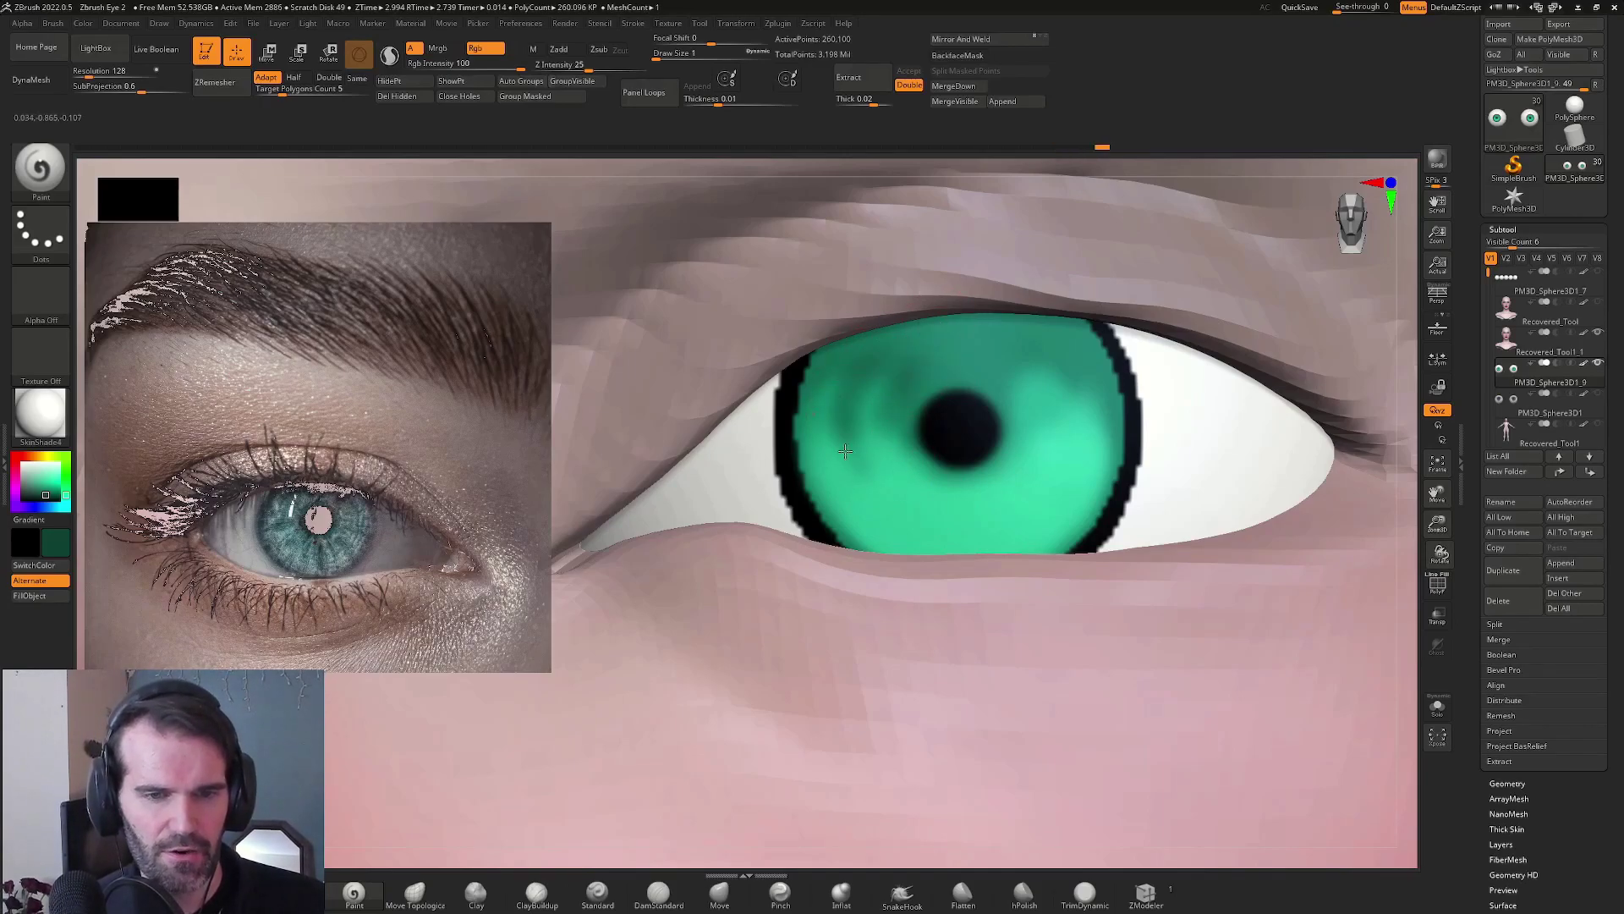
Isolate the eyeballs, paint light green streaks in the lower iris with a sampled colour, and undo the last stroke
key("c")
key("shift+alt+s")
mouse_move(979, 525)
left_mouse_down()
mouse_move(1024, 531)
mouse_move(943, 554)
mouse_move(1055, 494)
mouse_move(1093, 441)
left_mouse_up()
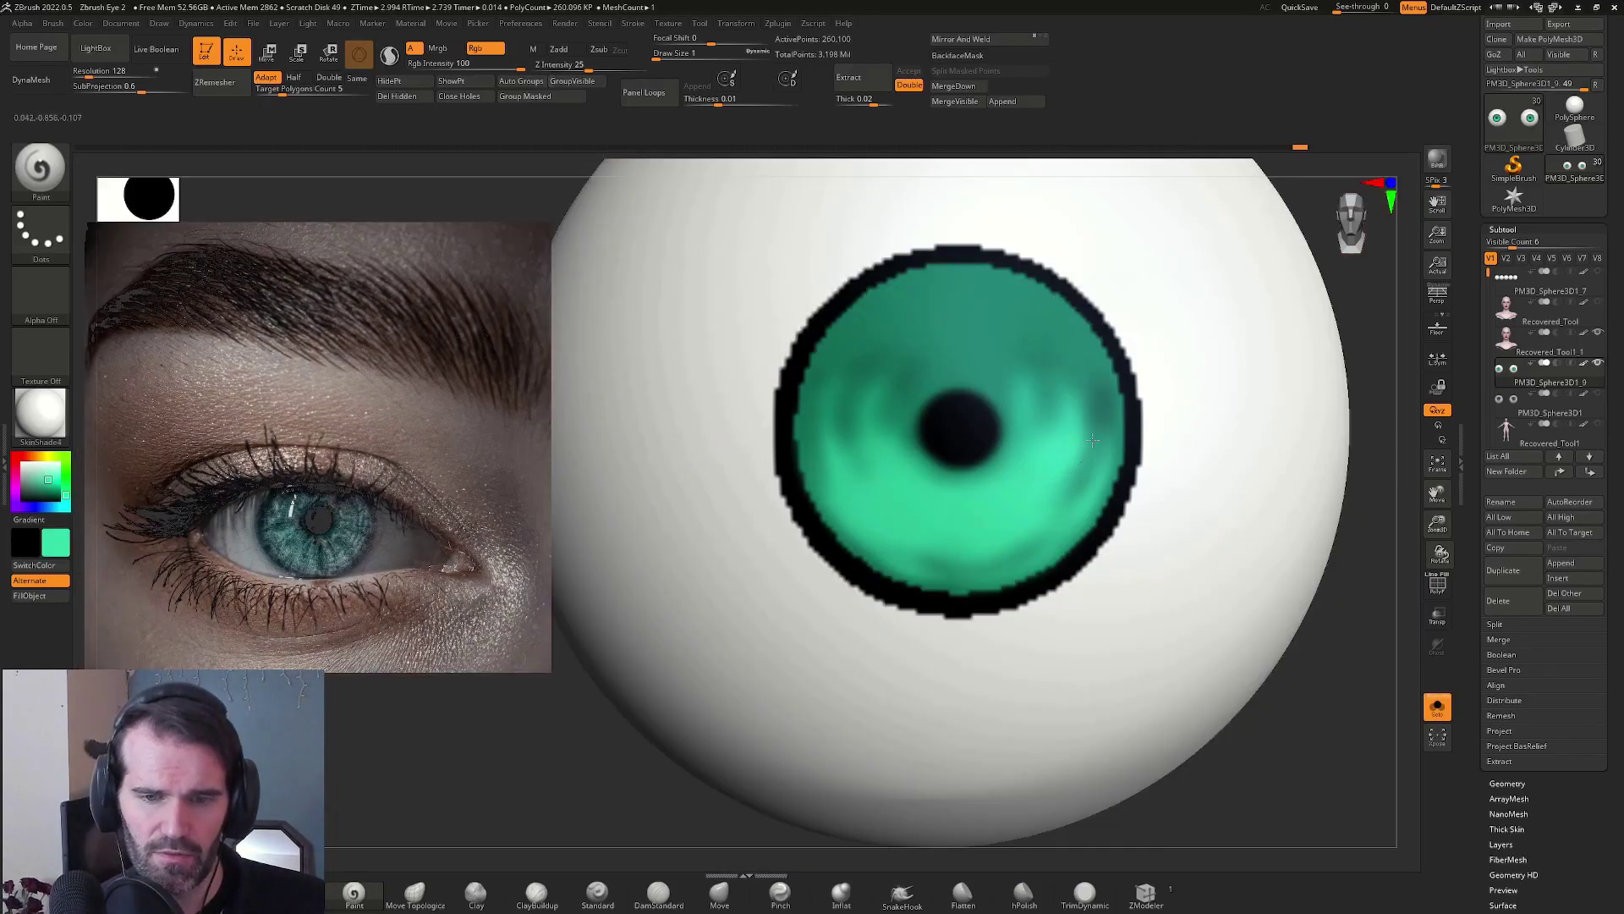
left_click_drag(1017, 520, 1060, 395)
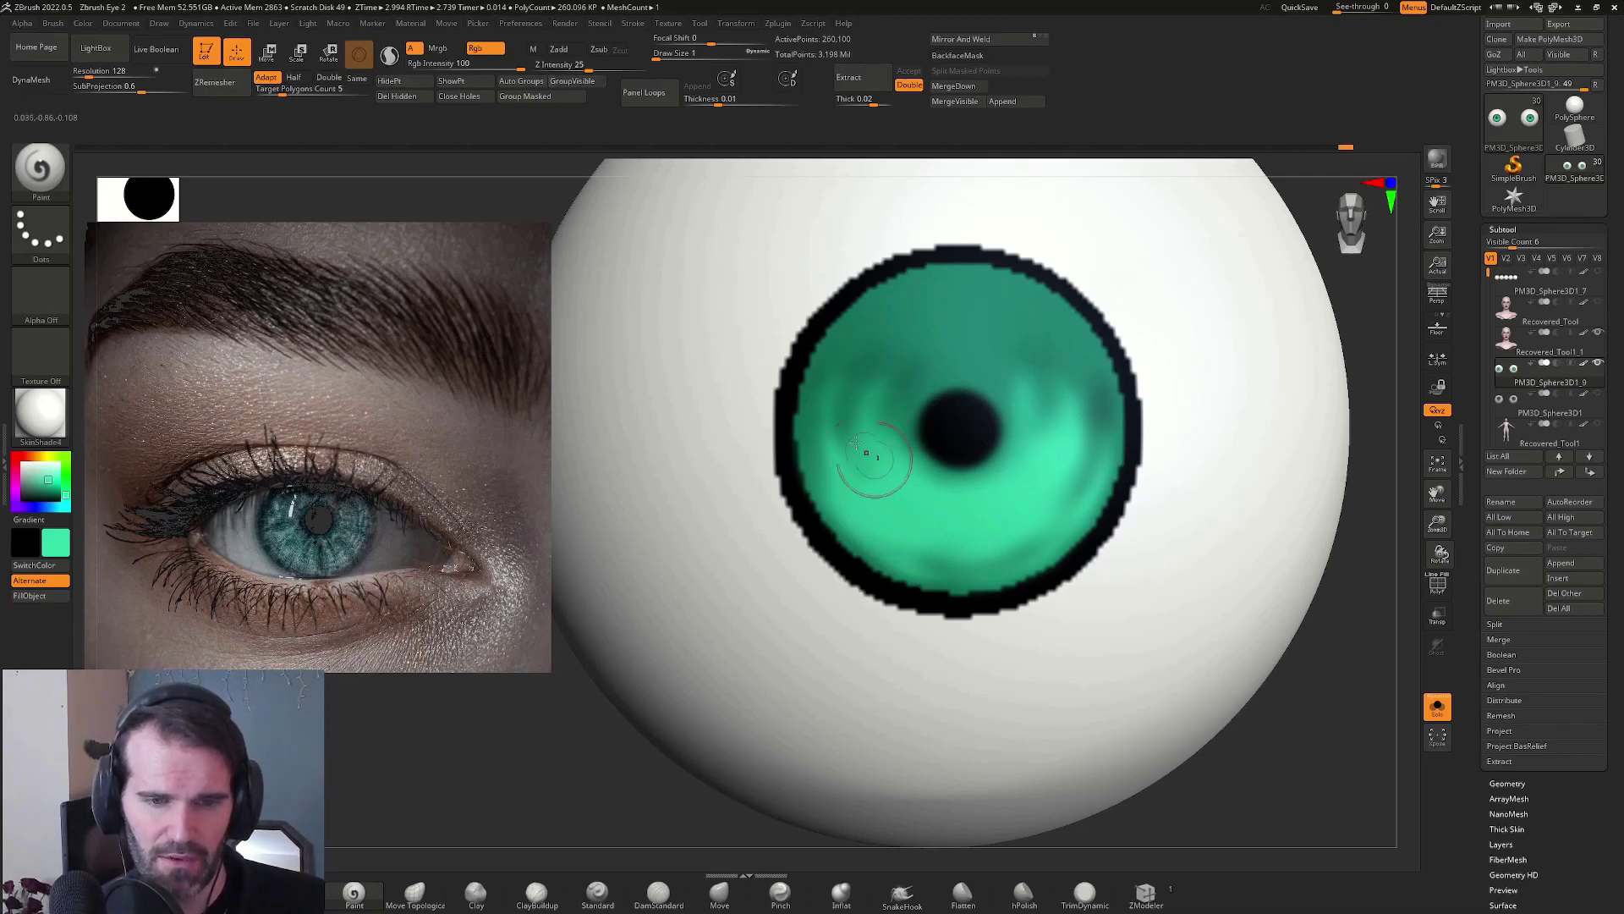
key("ctrl+z")
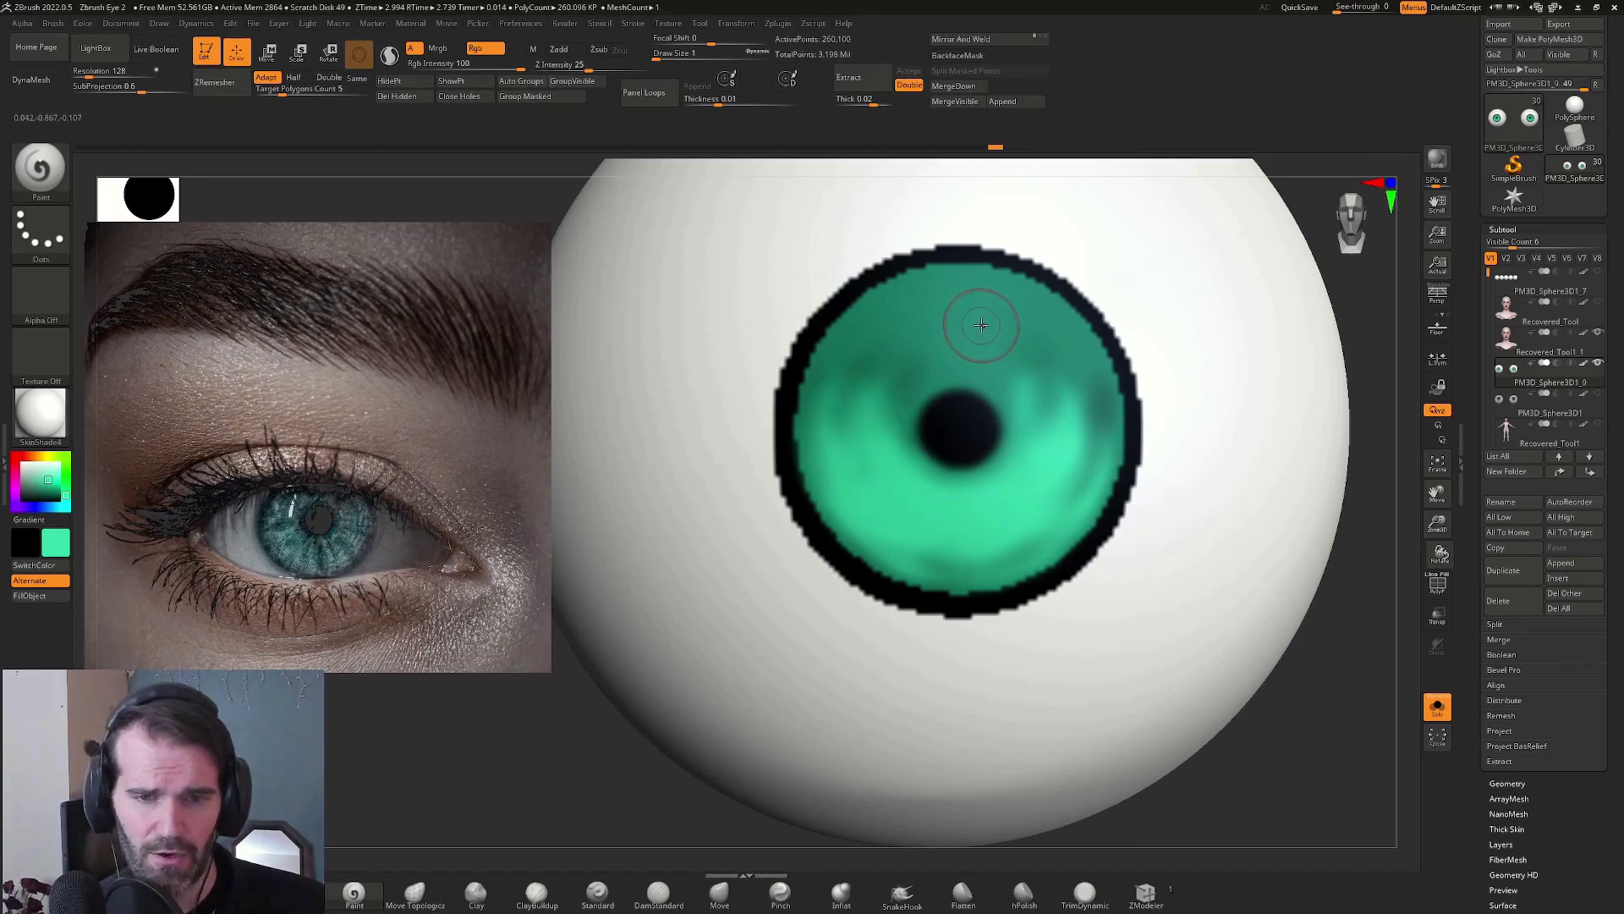
Darken the upper part of the iris with soft dark green Paint strokes
key("c")
left_click_drag(44, 489, 44, 500)
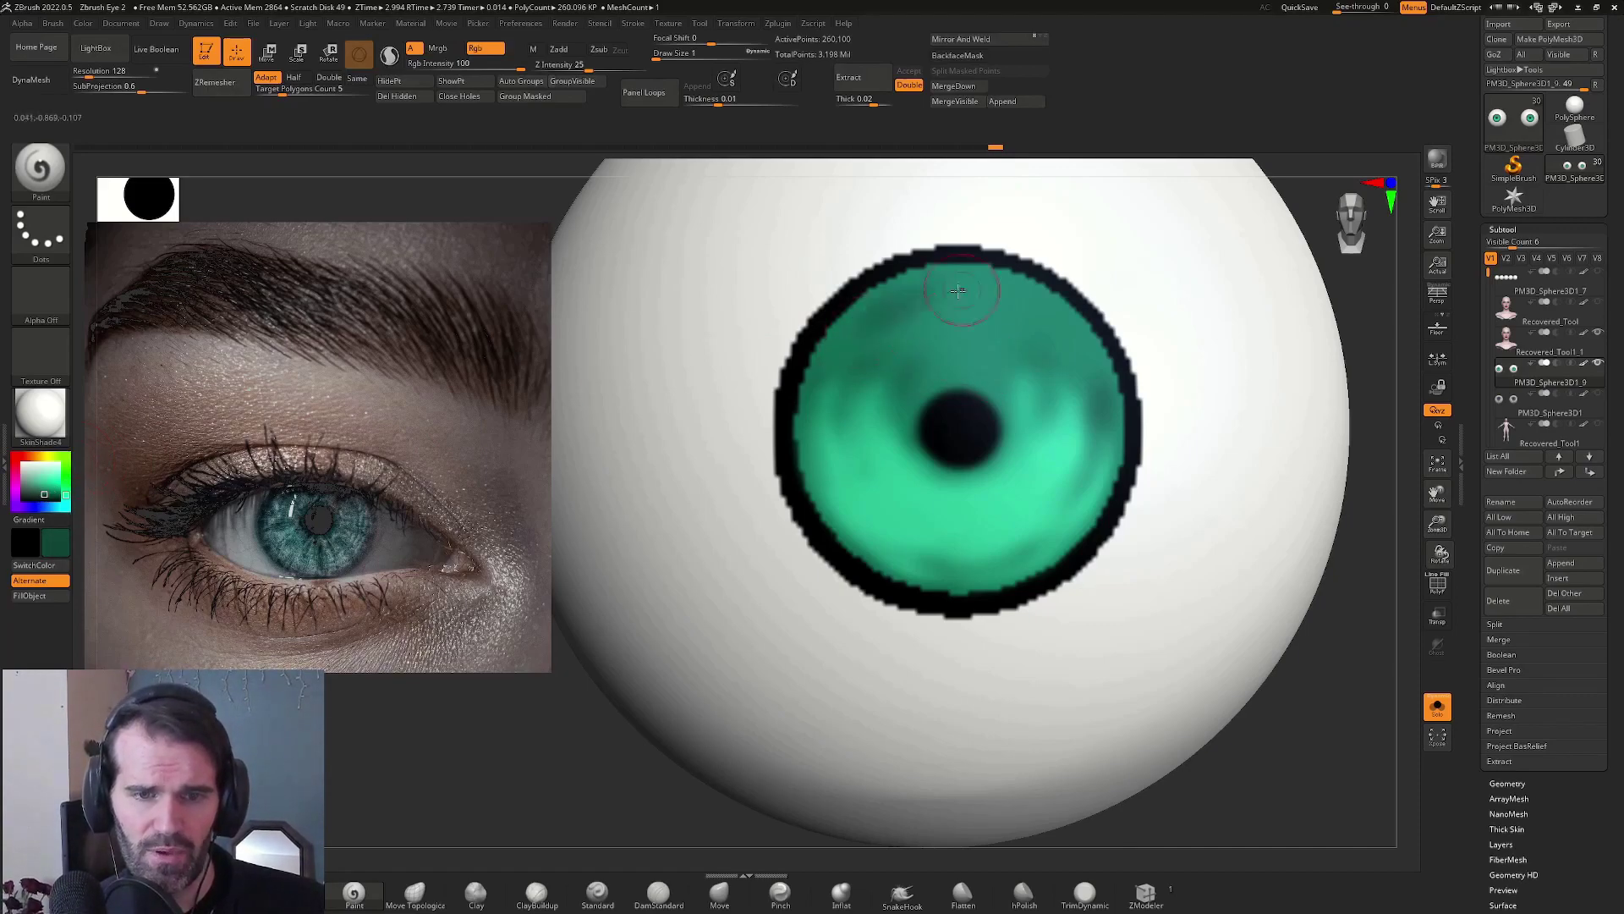
mouse_move(958, 290)
left_mouse_down()
mouse_move(907, 330)
mouse_move(856, 339)
mouse_move(900, 333)
mouse_move(876, 345)
mouse_move(950, 296)
mouse_move(901, 299)
mouse_move(1066, 316)
mouse_move(905, 340)
left_mouse_up()
left_click_drag(1000, 298, 1061, 320)
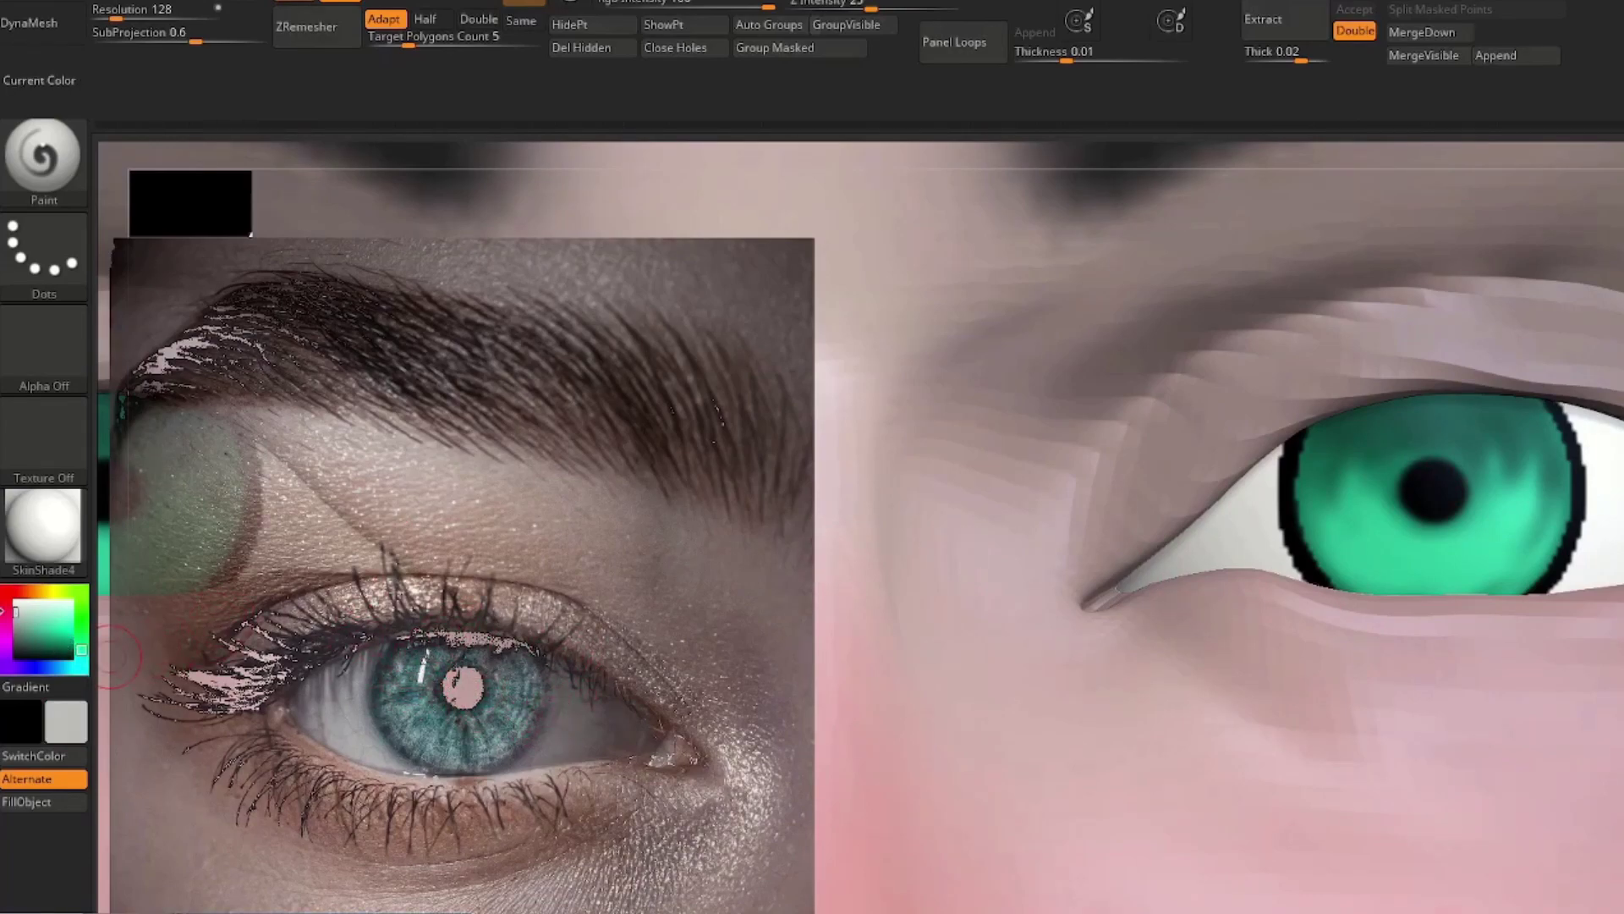
Paint white reflections on the iris: a bright spot above and beside the pupil and two softer spots on the opposite lower side
left_click(10, 597)
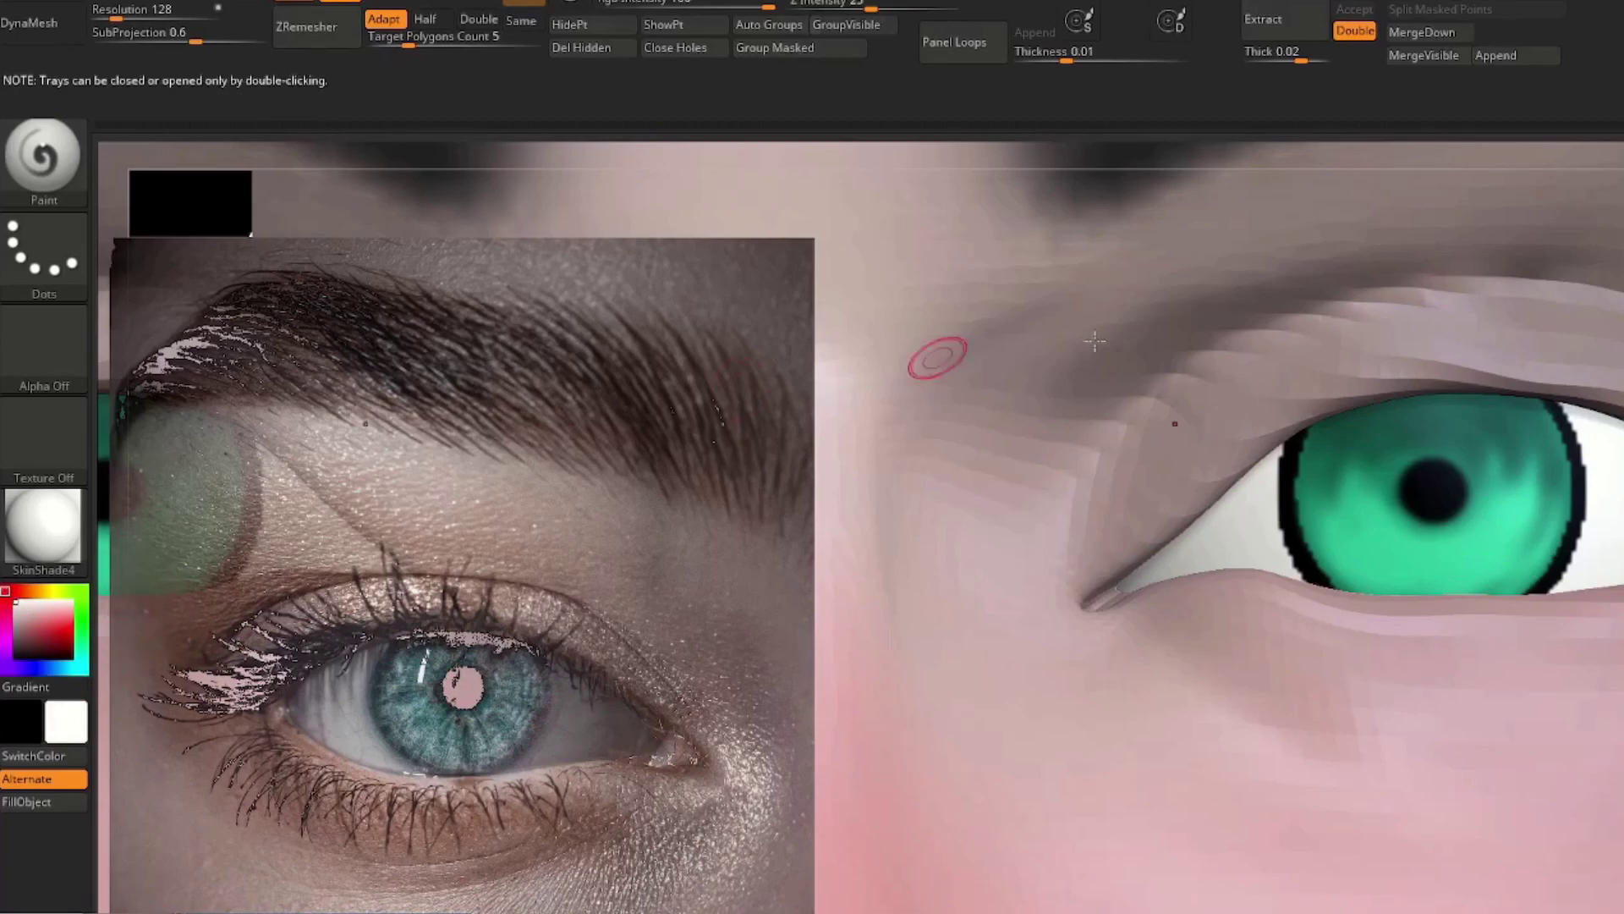
left_click(1491, 457)
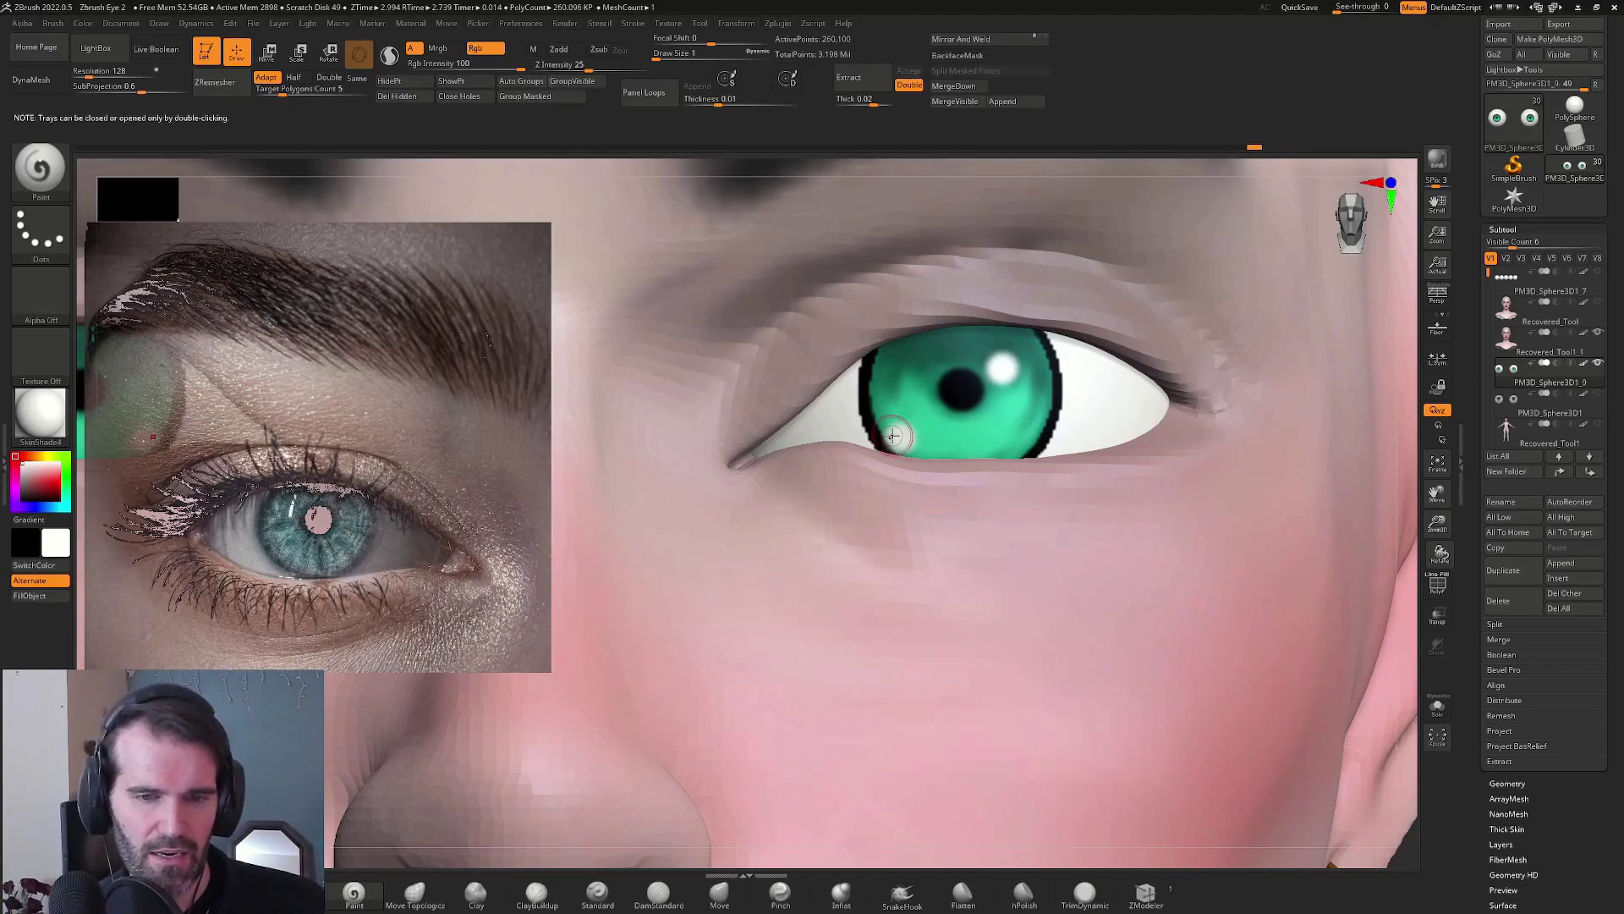
key("ctrl")
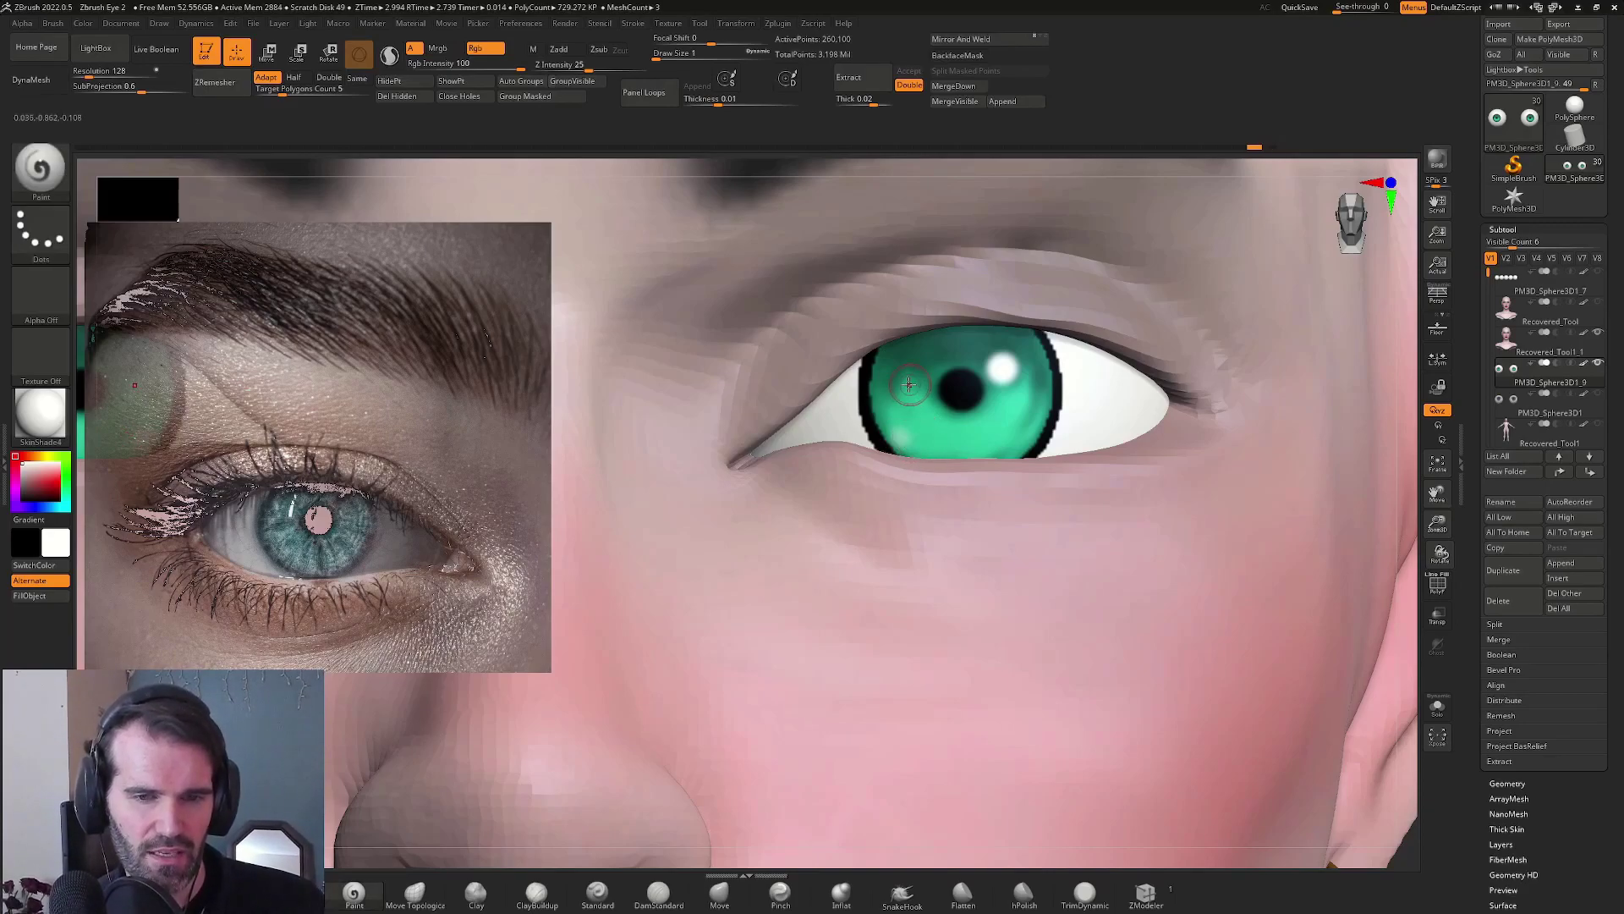
key("ctrl")
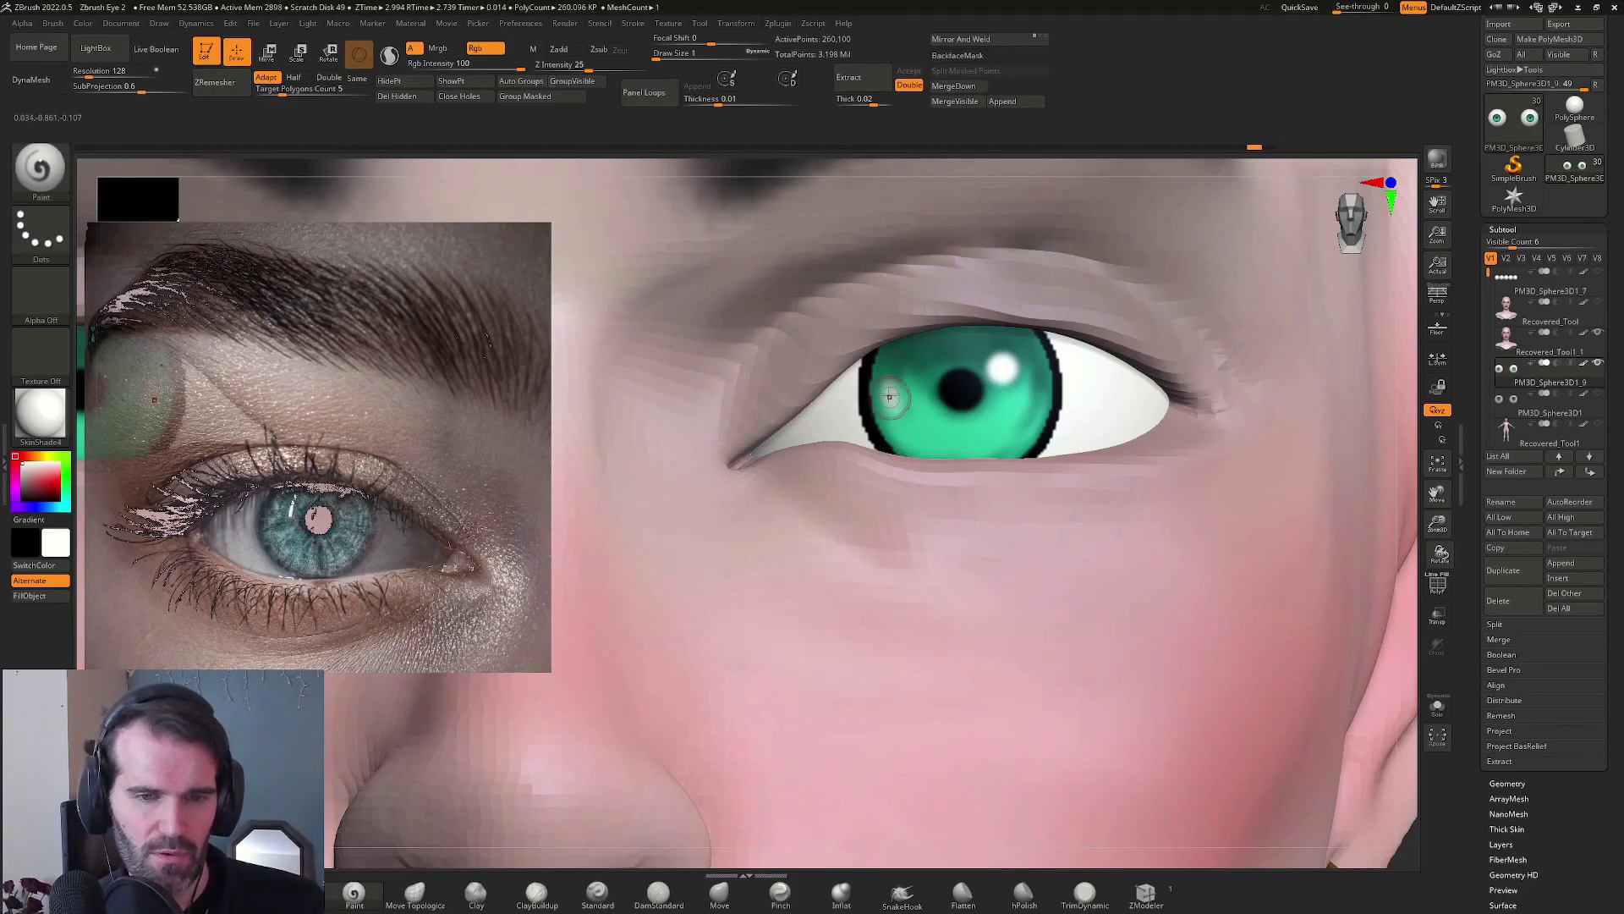
left_click_drag(889, 396, 933, 446)
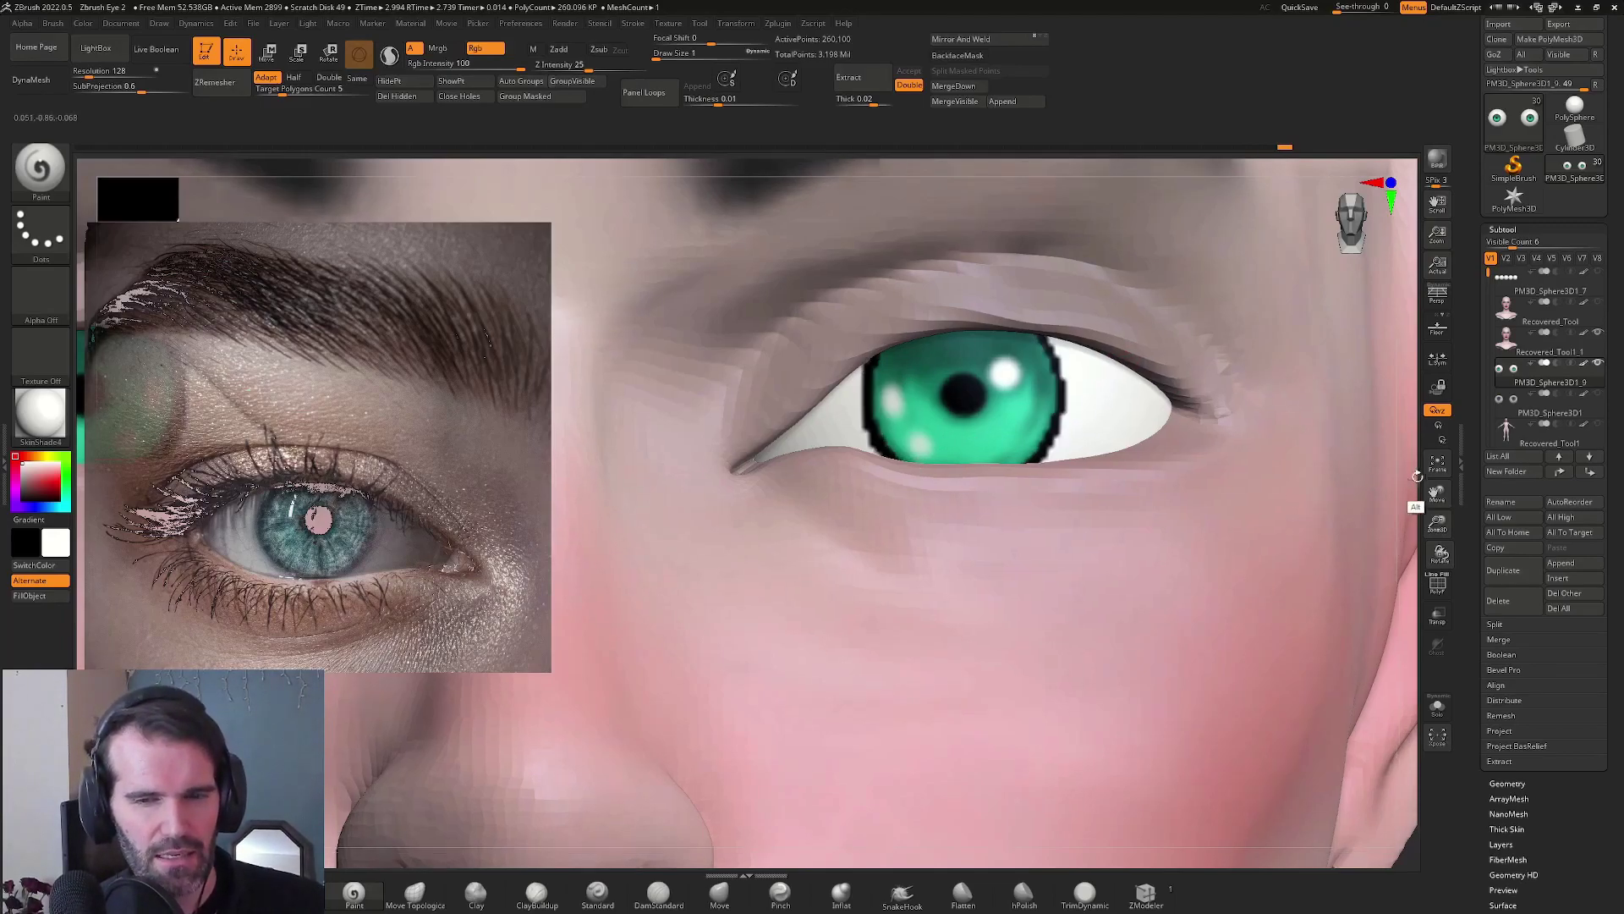
Paint a soft black shadow across the white of the isolated eyeballs below the upper eyelid line at draw size about 4.3
left_click(1437, 706)
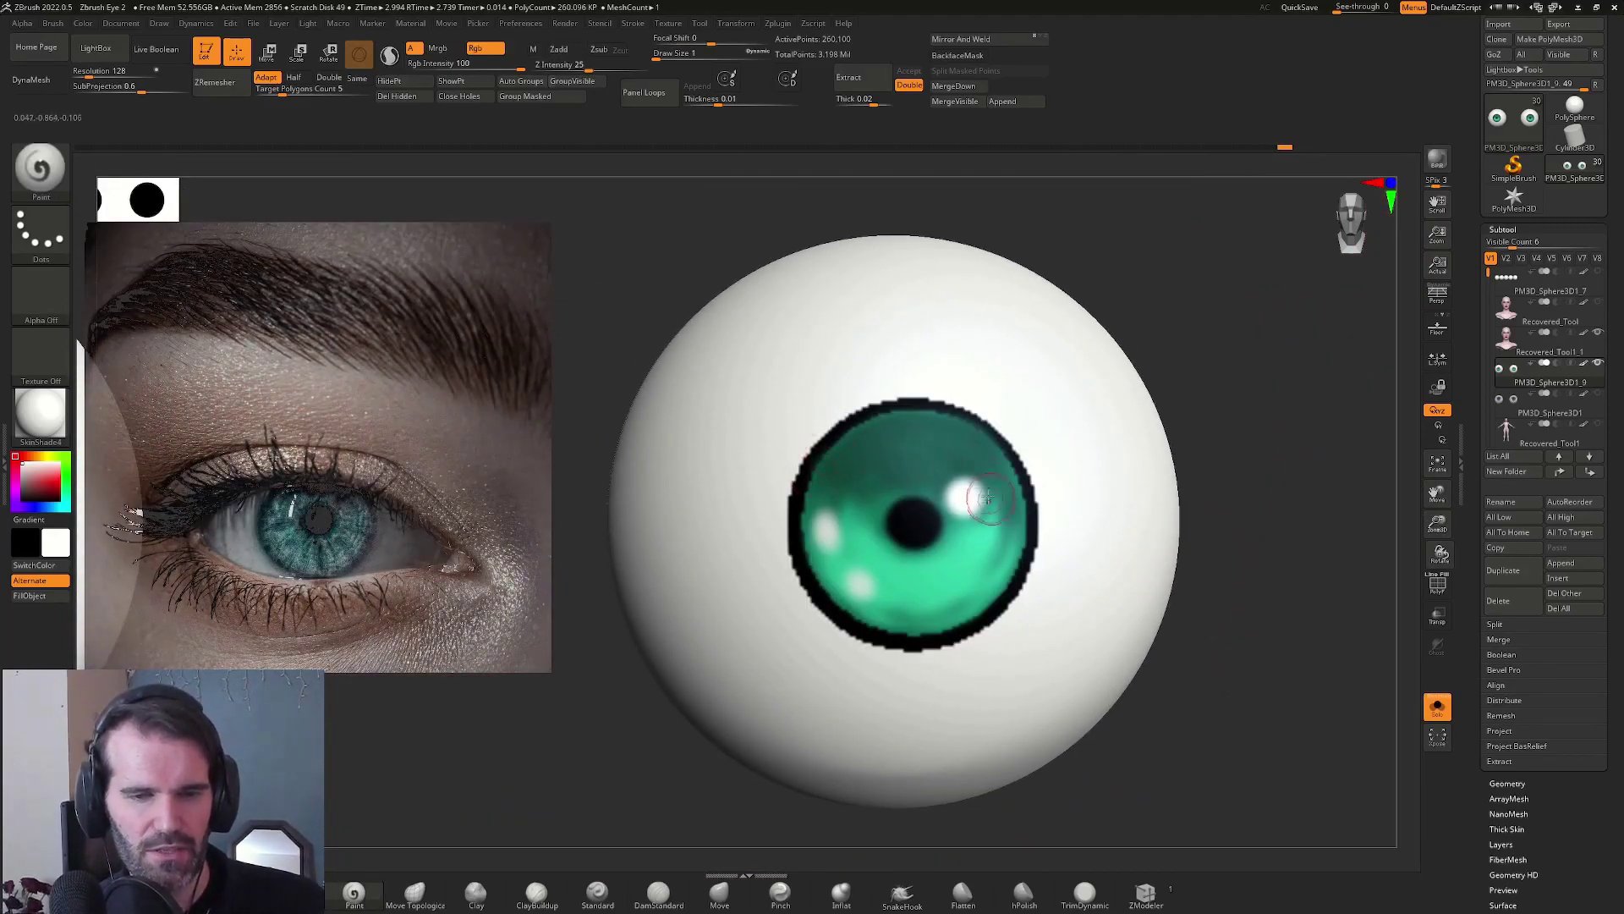
left_click_drag(49, 478, 16, 503, "alt")
key("s")
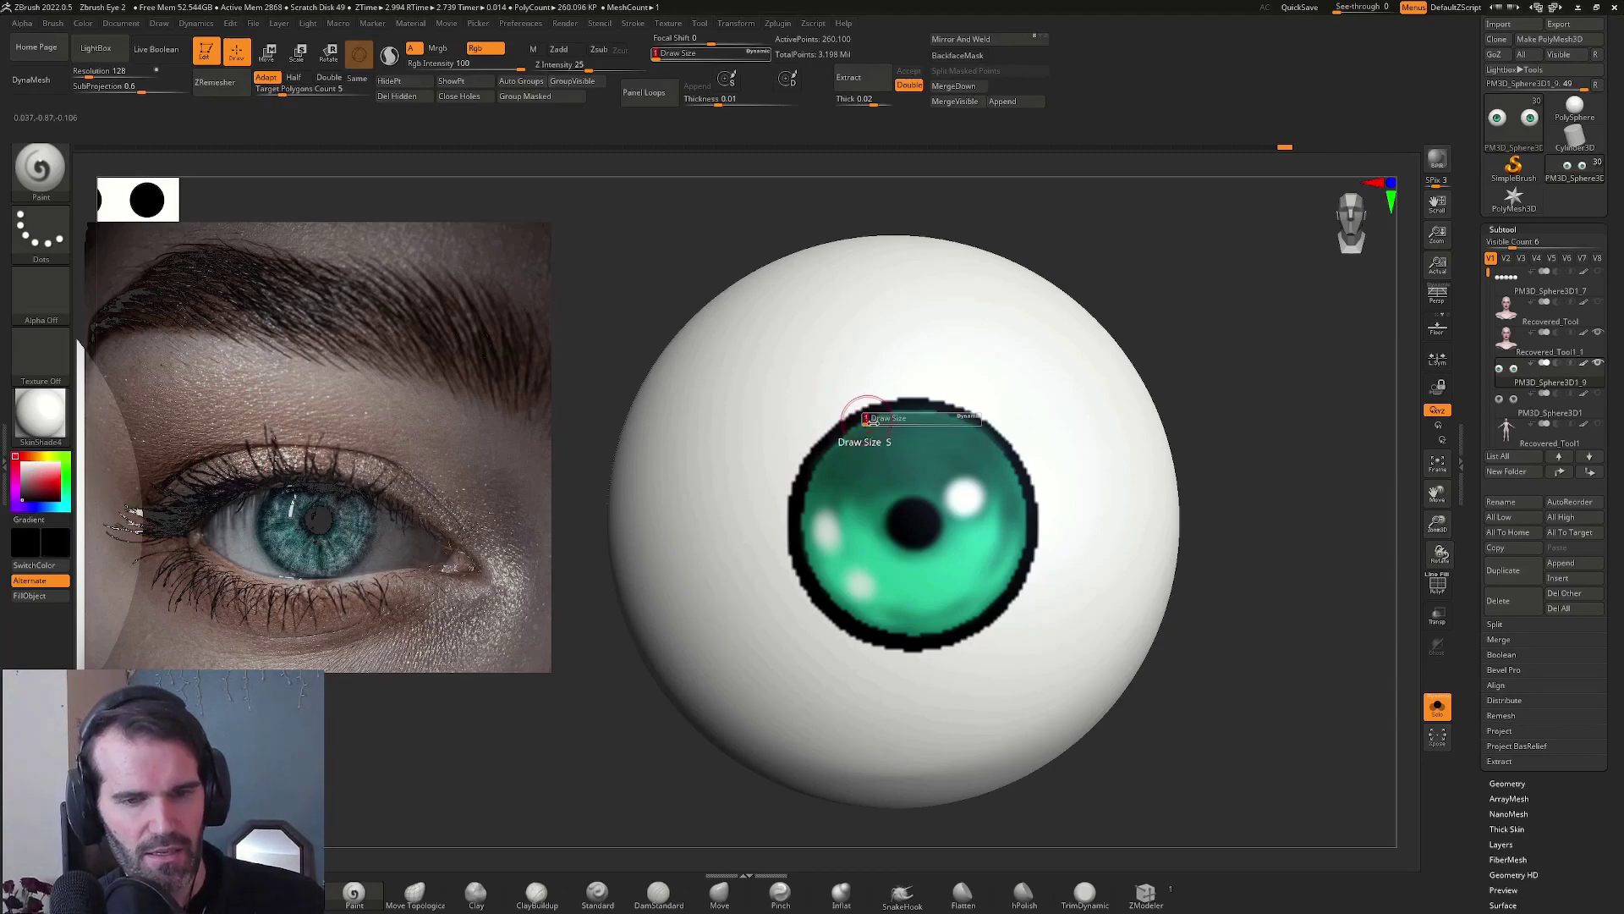
left_click_drag(828, 406, 848, 404)
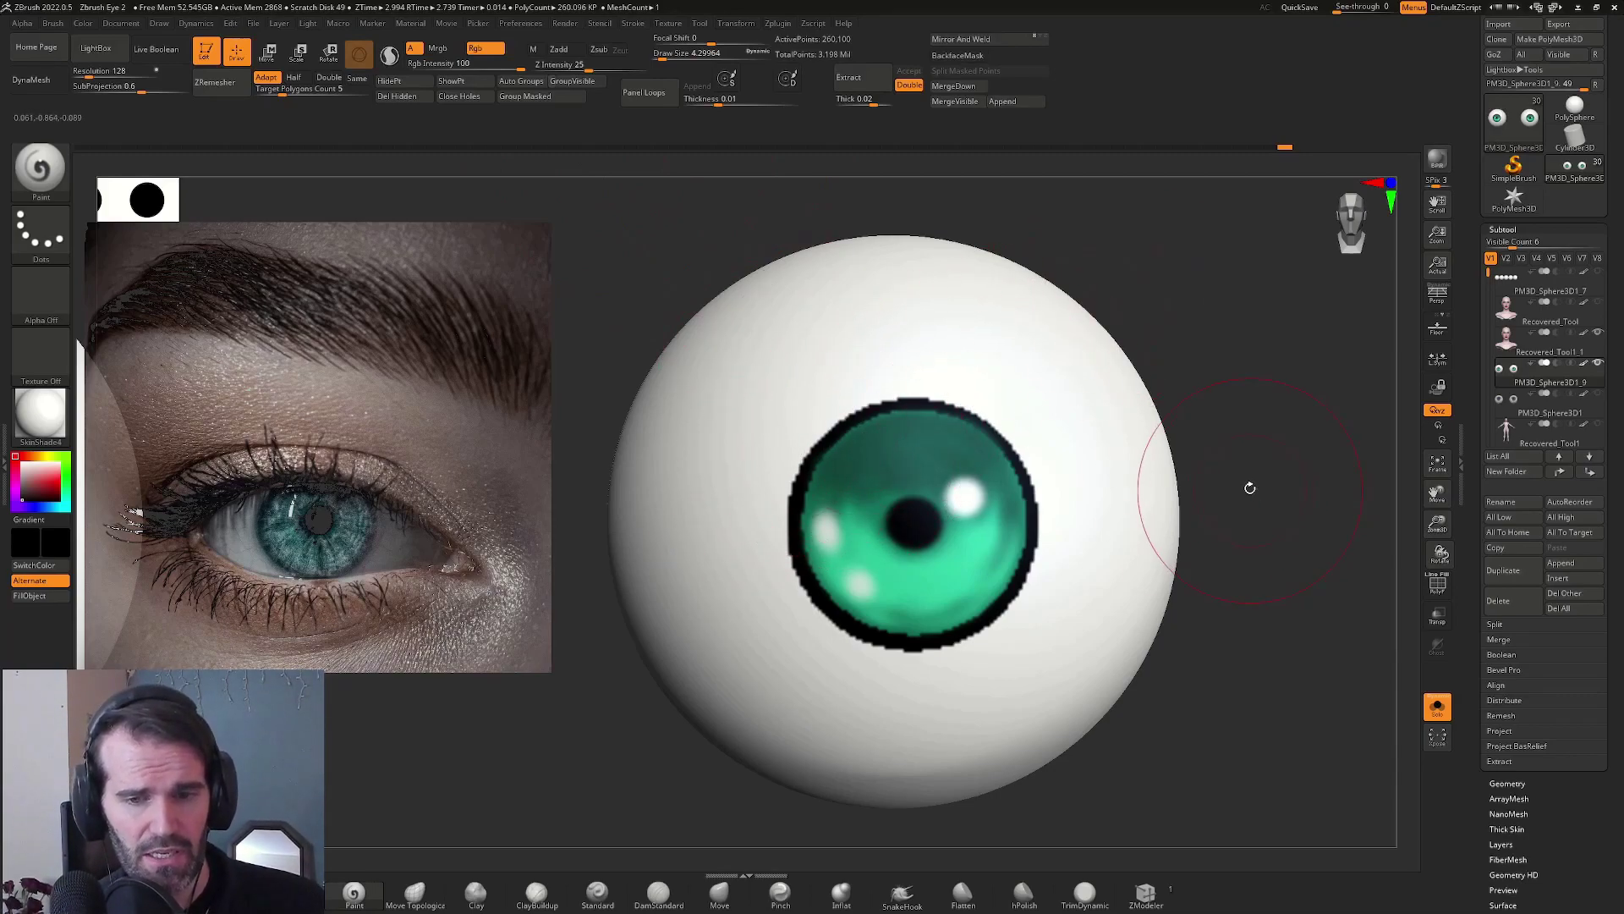
key("ctrl+shift+s")
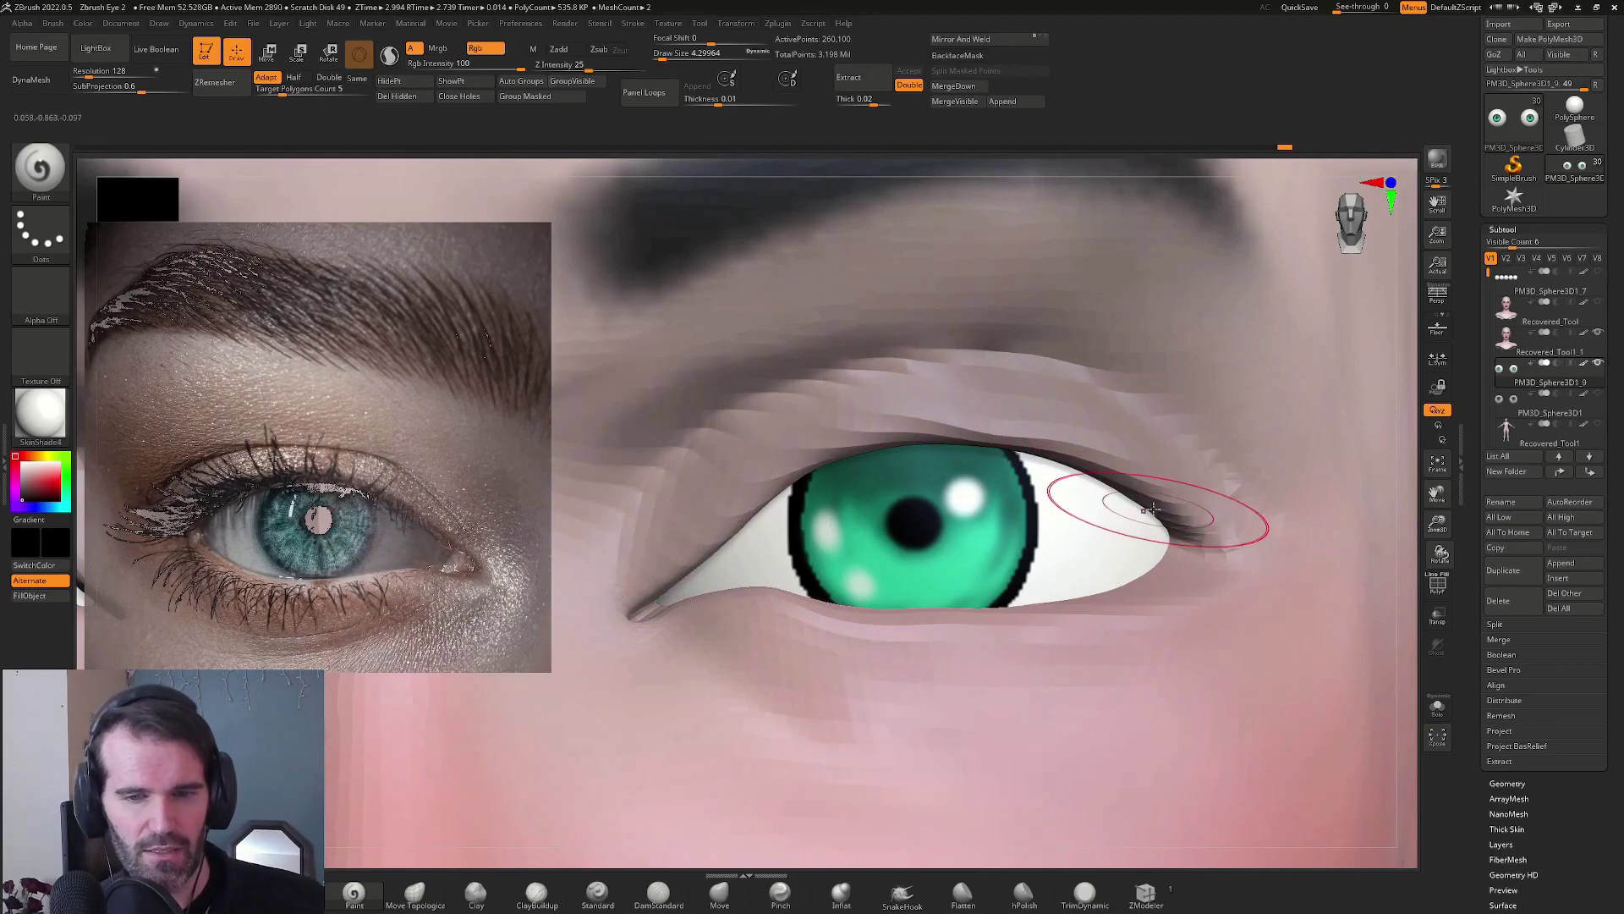
key("ctrl+shift+s")
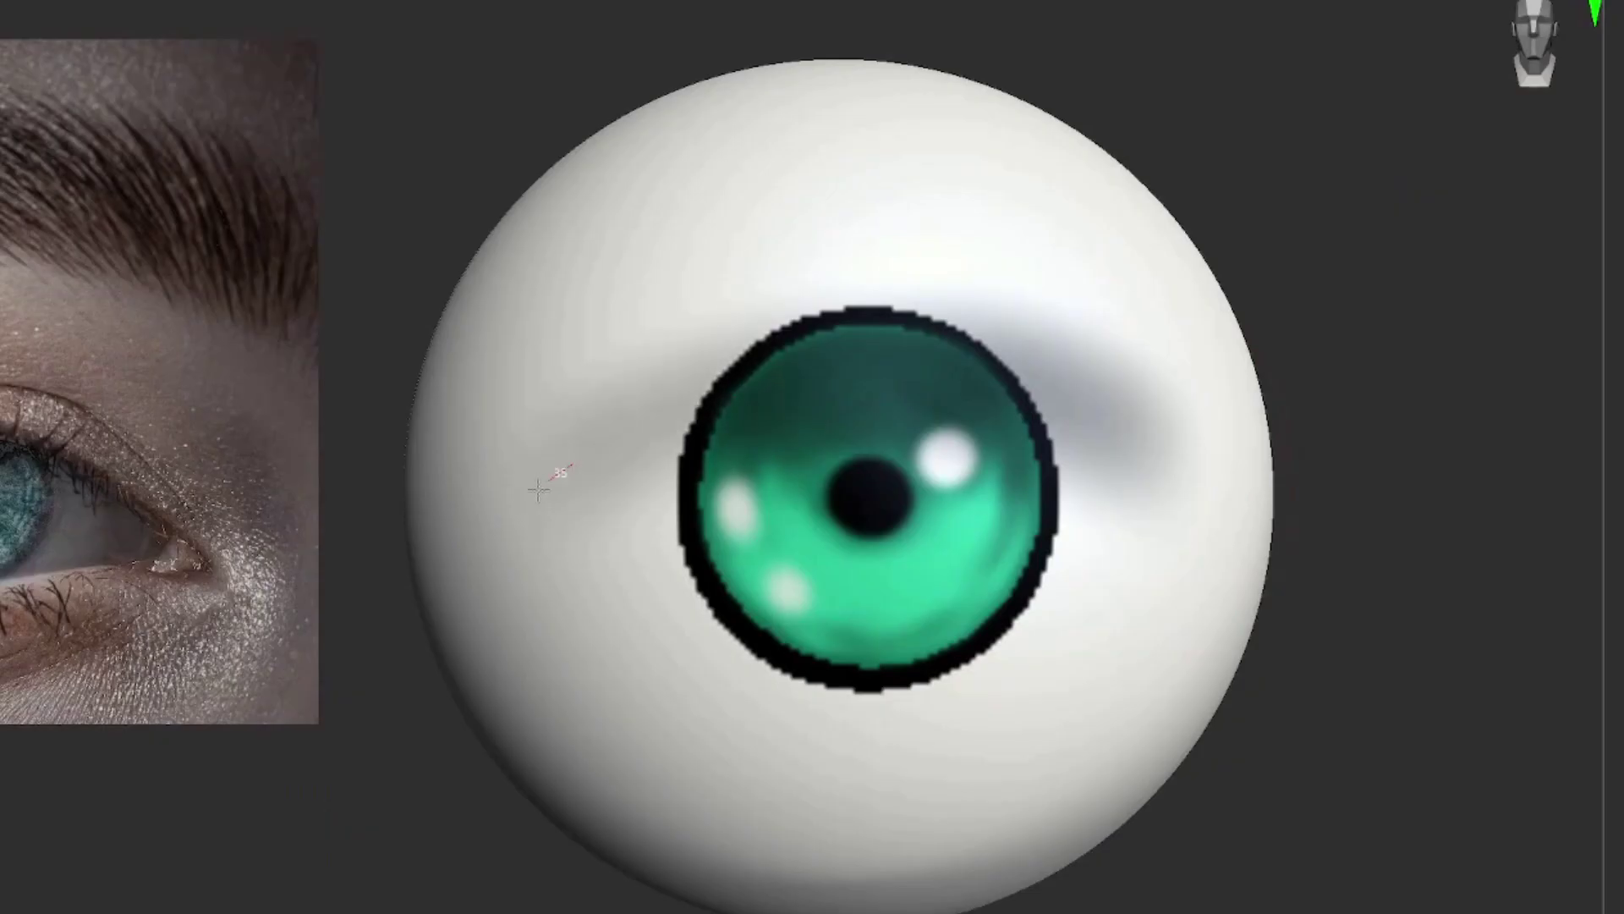
mouse_move(676, 495)
left_mouse_down()
mouse_move(973, 423)
mouse_move(1217, 537)
left_mouse_up()
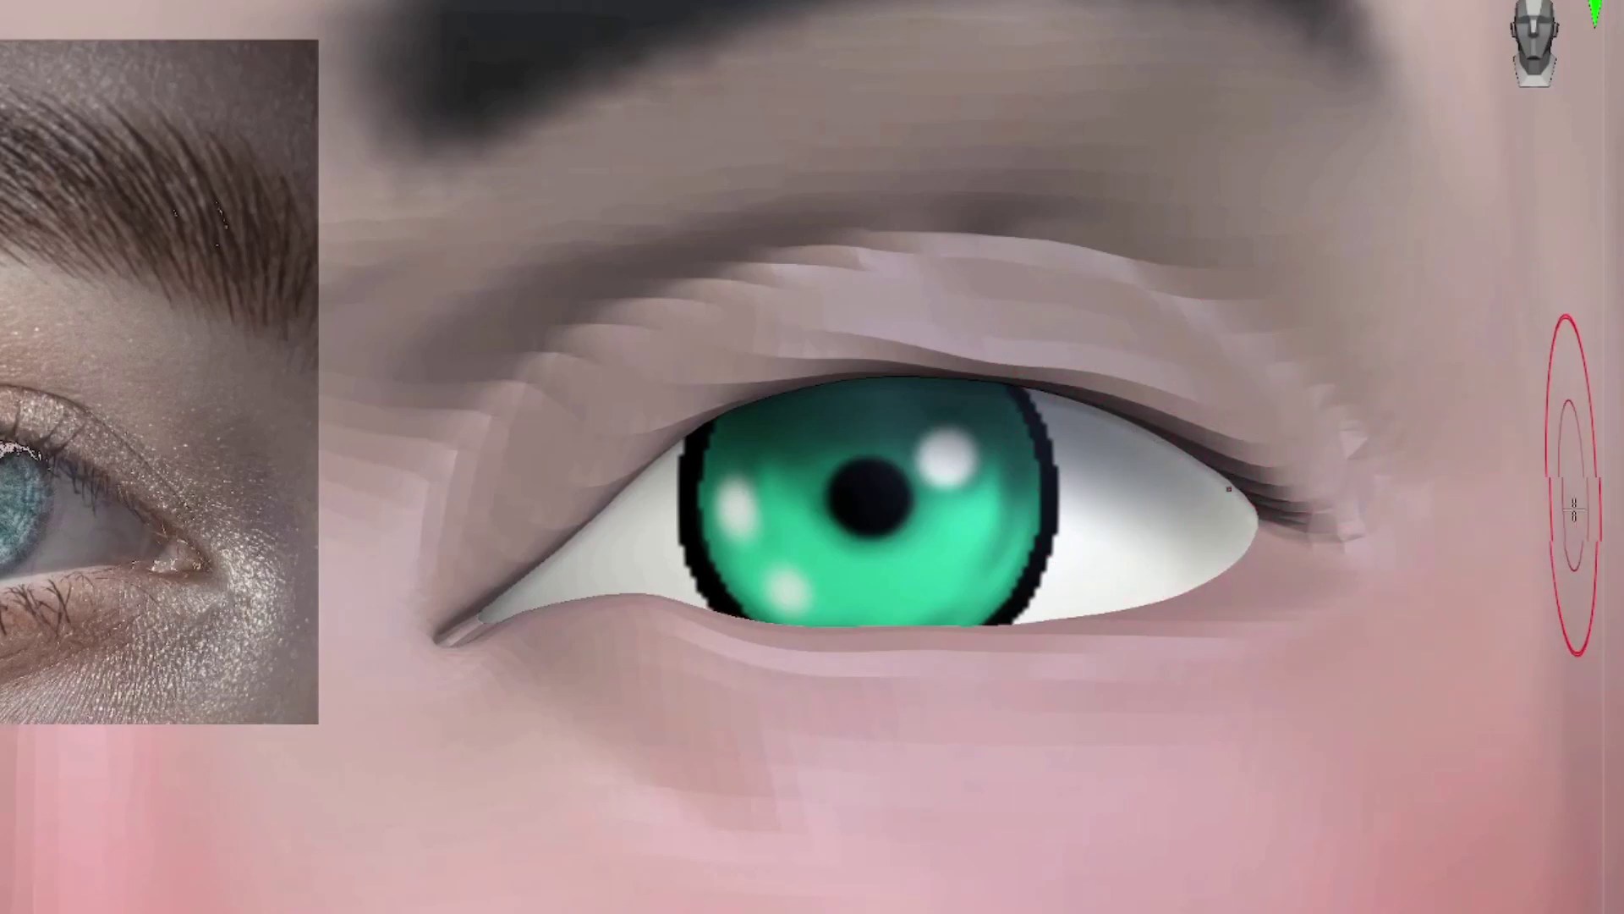
left_click_drag(1574, 486, 1215, 290, "alt")
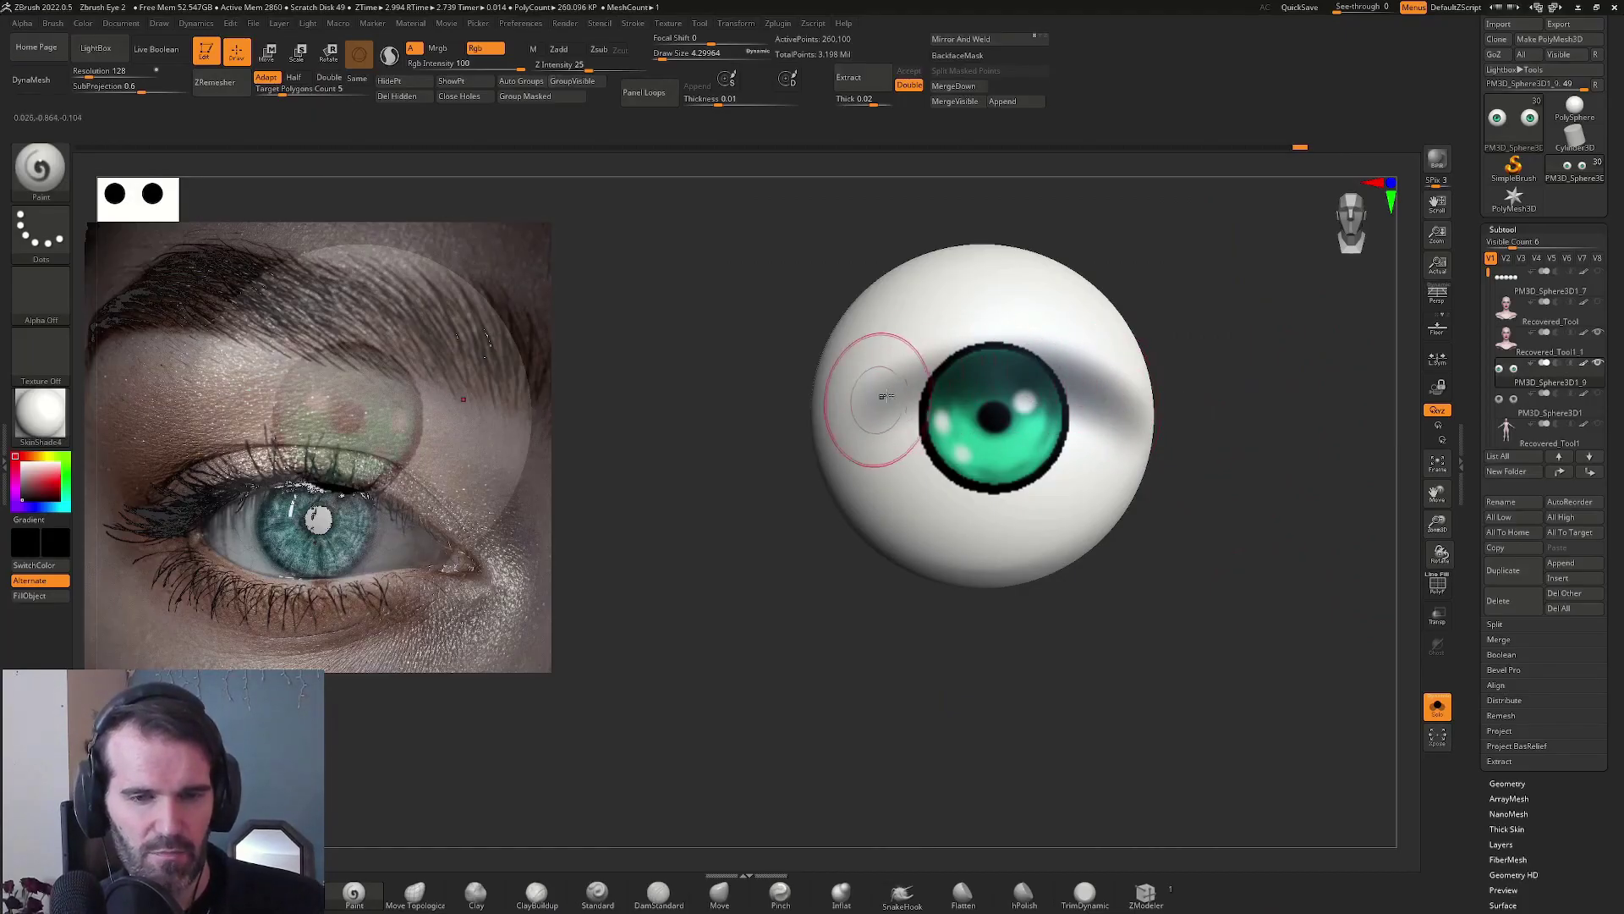
key("shift+alt+s")
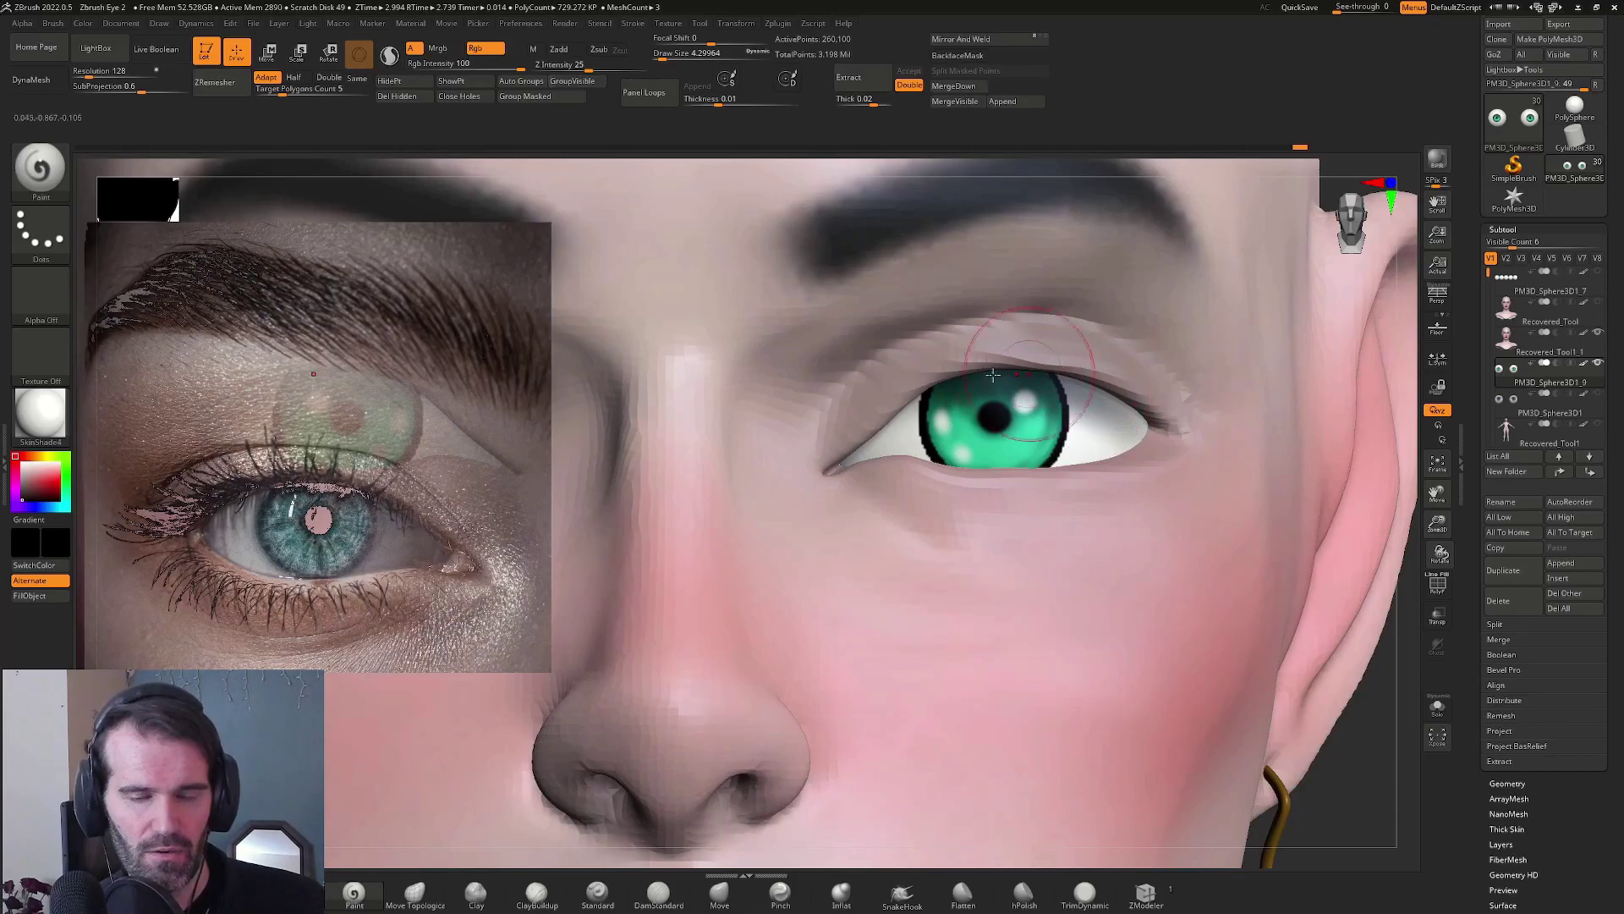
Reshape the inner eye corners slightly with the Move brush and inspect the face at an angle
mouse_move(1400, 455)
left_mouse_down("alt")
mouse_move(1312, 499)
mouse_move(1299, 448)
mouse_move(1069, 422)
left_mouse_up("alt")
key("b")
key("m")
key("v")
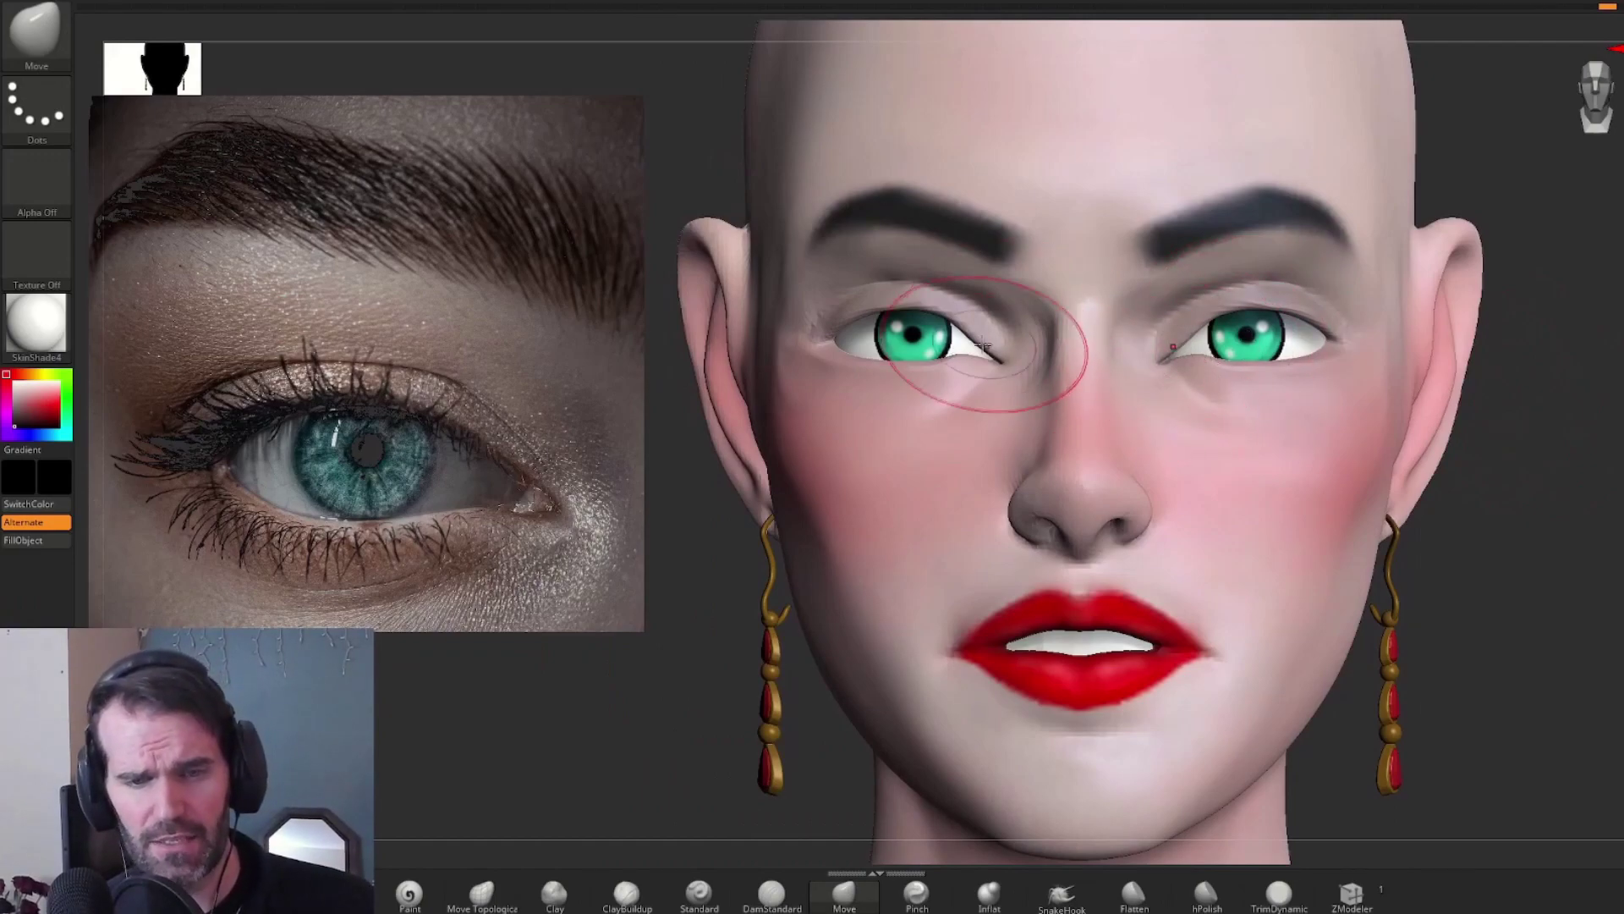
left_click_drag(983, 346, 987, 342)
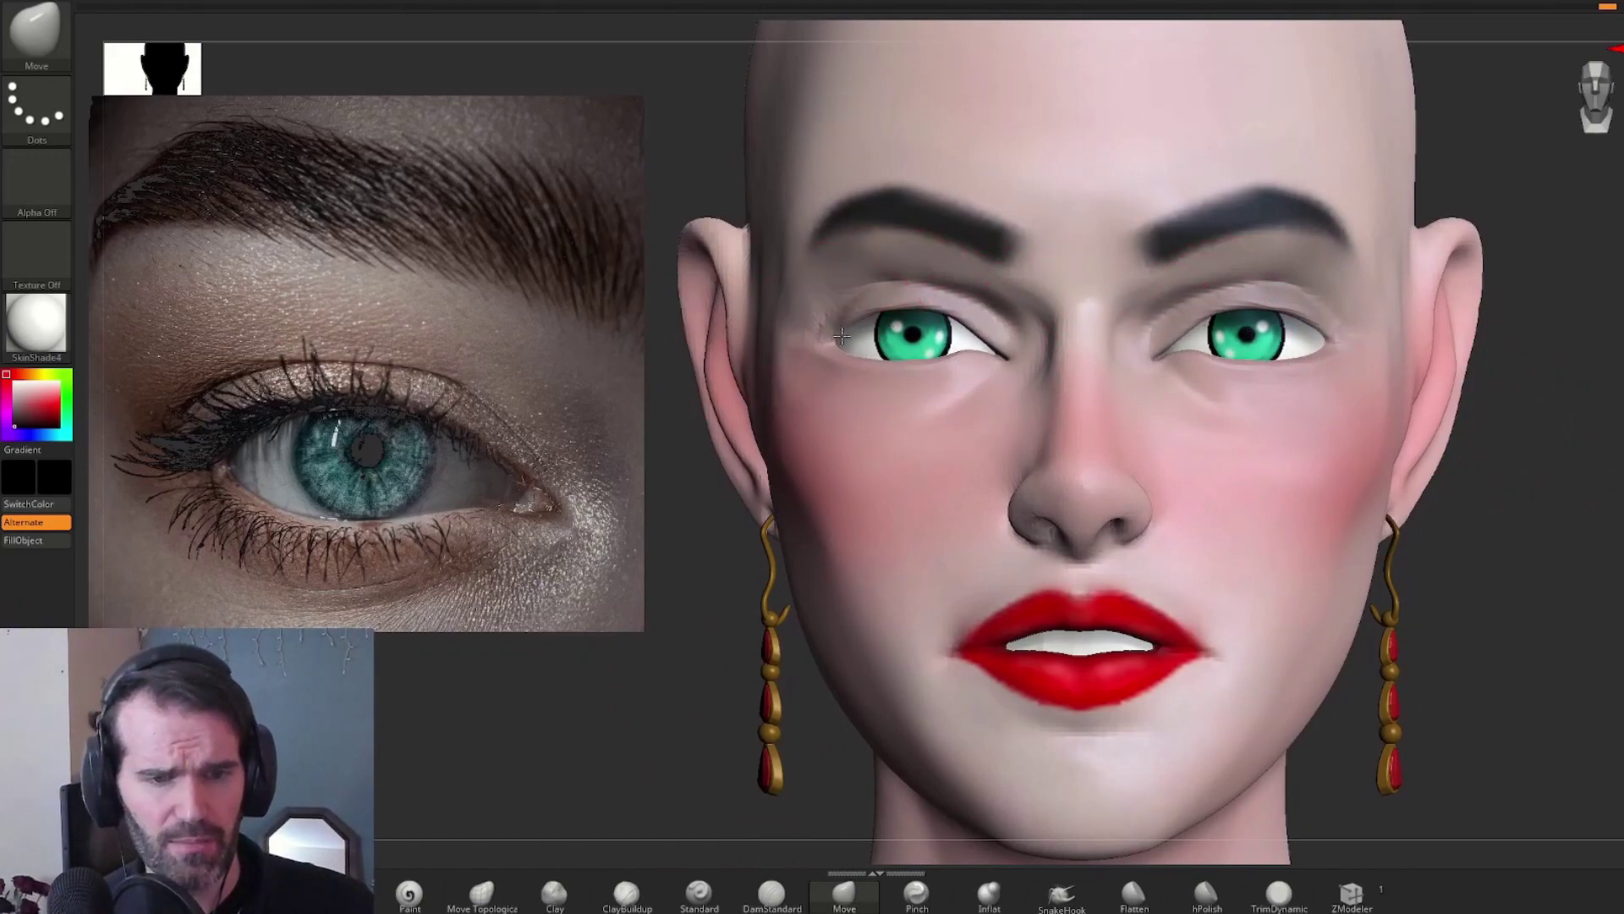
left_click_drag(672, 413, 790, 395)
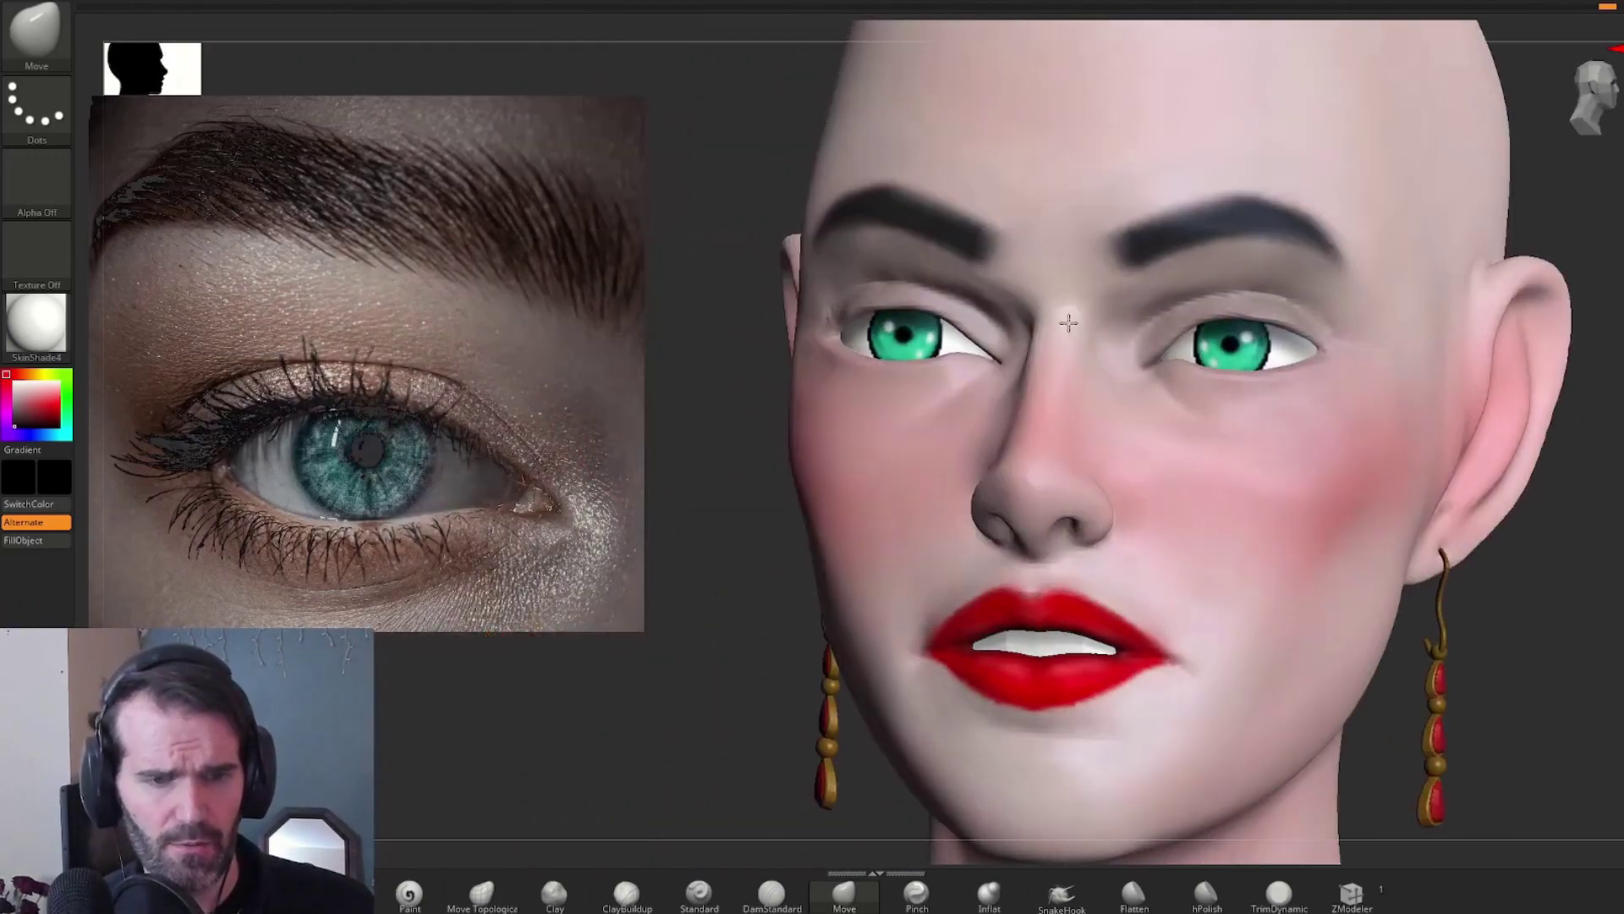
Try a small Move brush adjustment at the outer eye corner and undo it
right_click_drag(827, 339, 837, 333)
left_click_drag(845, 334, 848, 348)
key("ctrl+z")
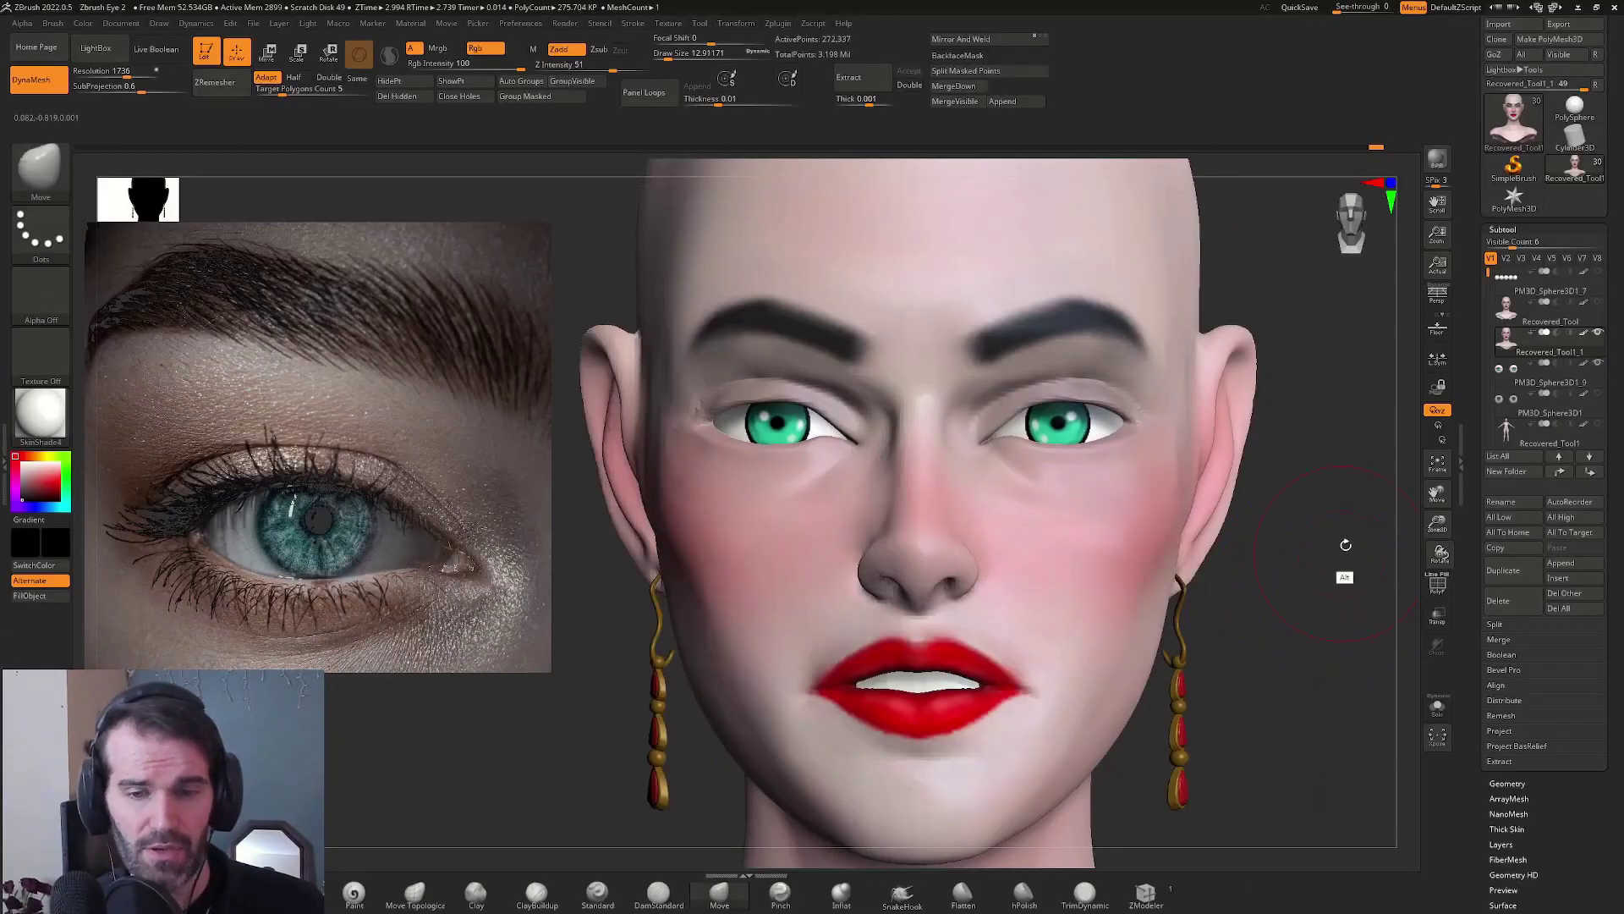
Examine the eyes and eyelids on the green-eyed face from front, three-quarter and profile views, and the overall look of the blue-eyed bust
right_click_drag(1299, 359, 1248, 359, "alt")
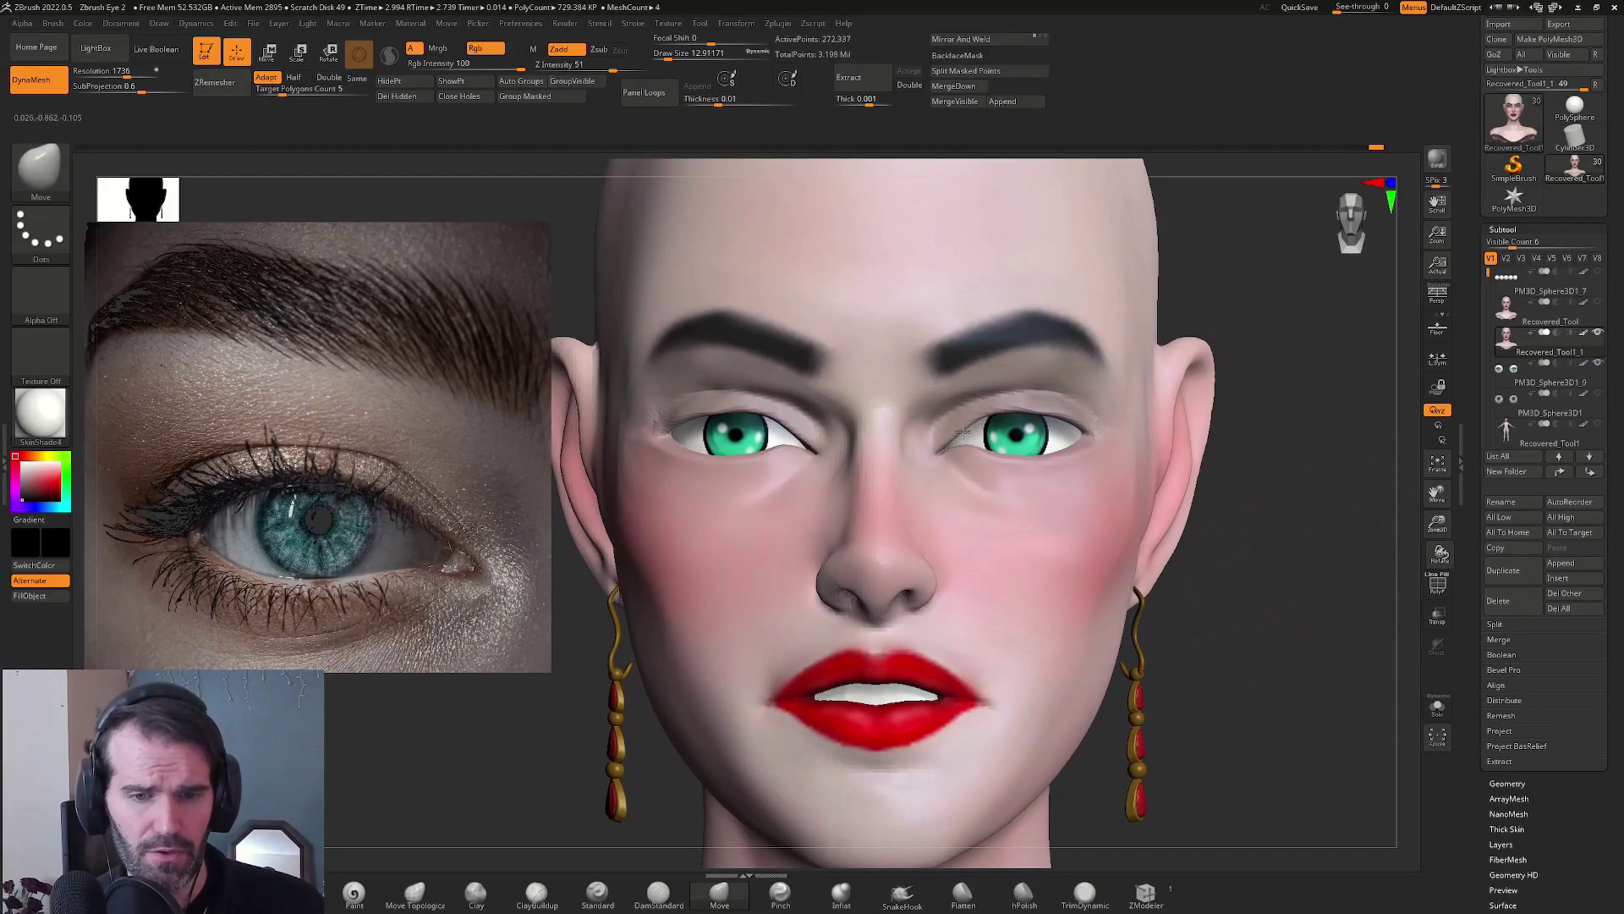
right_click_drag(963, 431, 1200, 480)
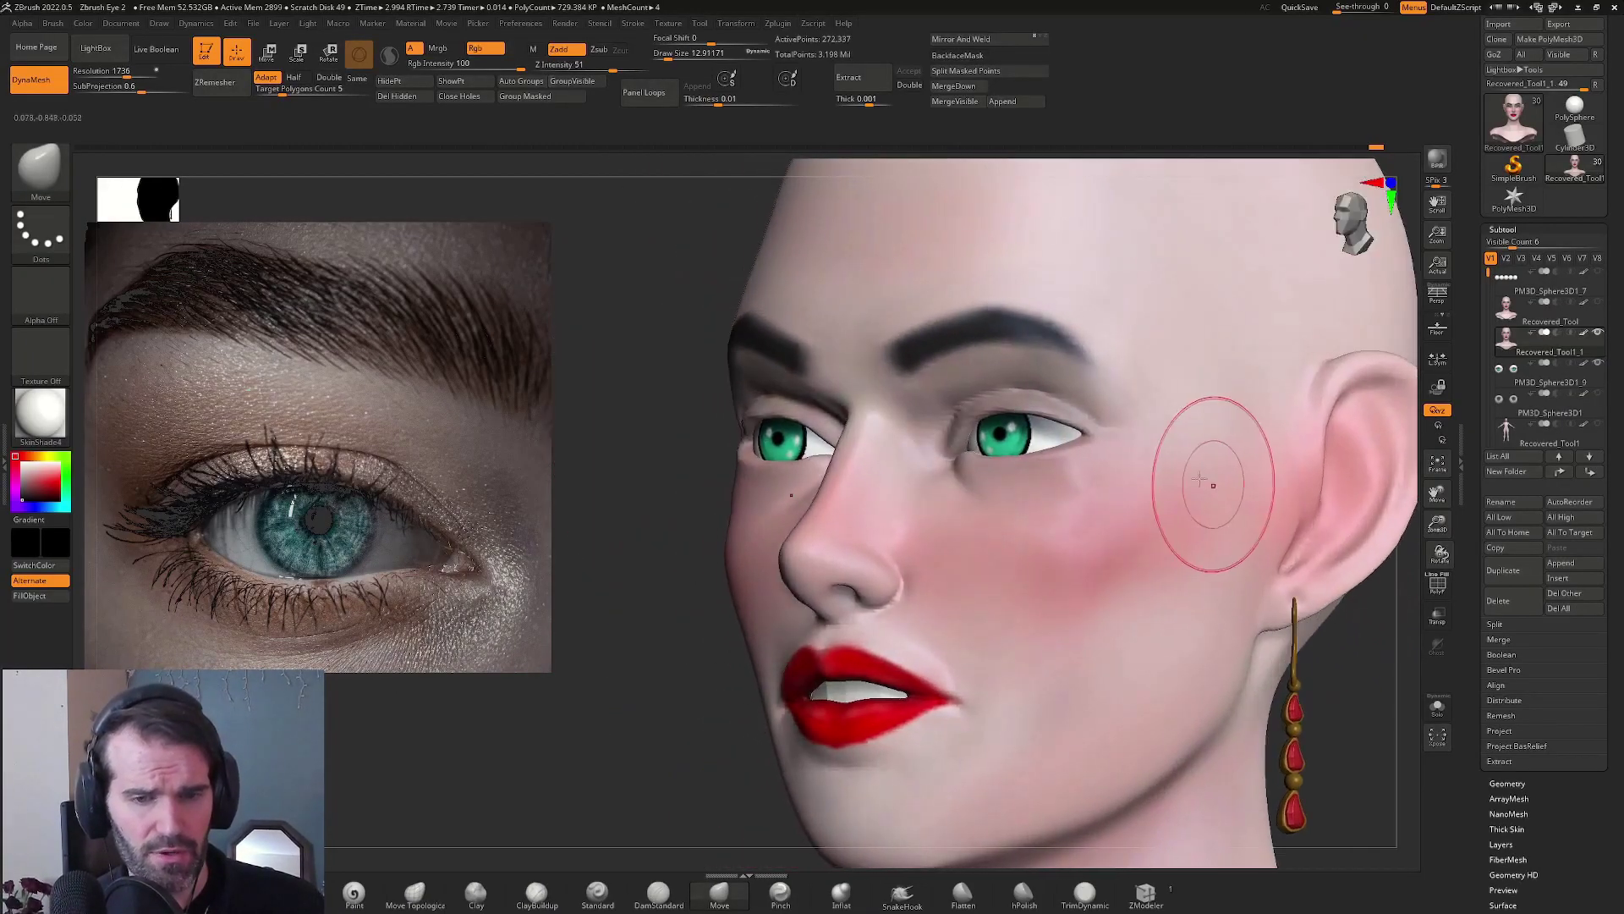
right_click_drag(950, 435, 846, 440)
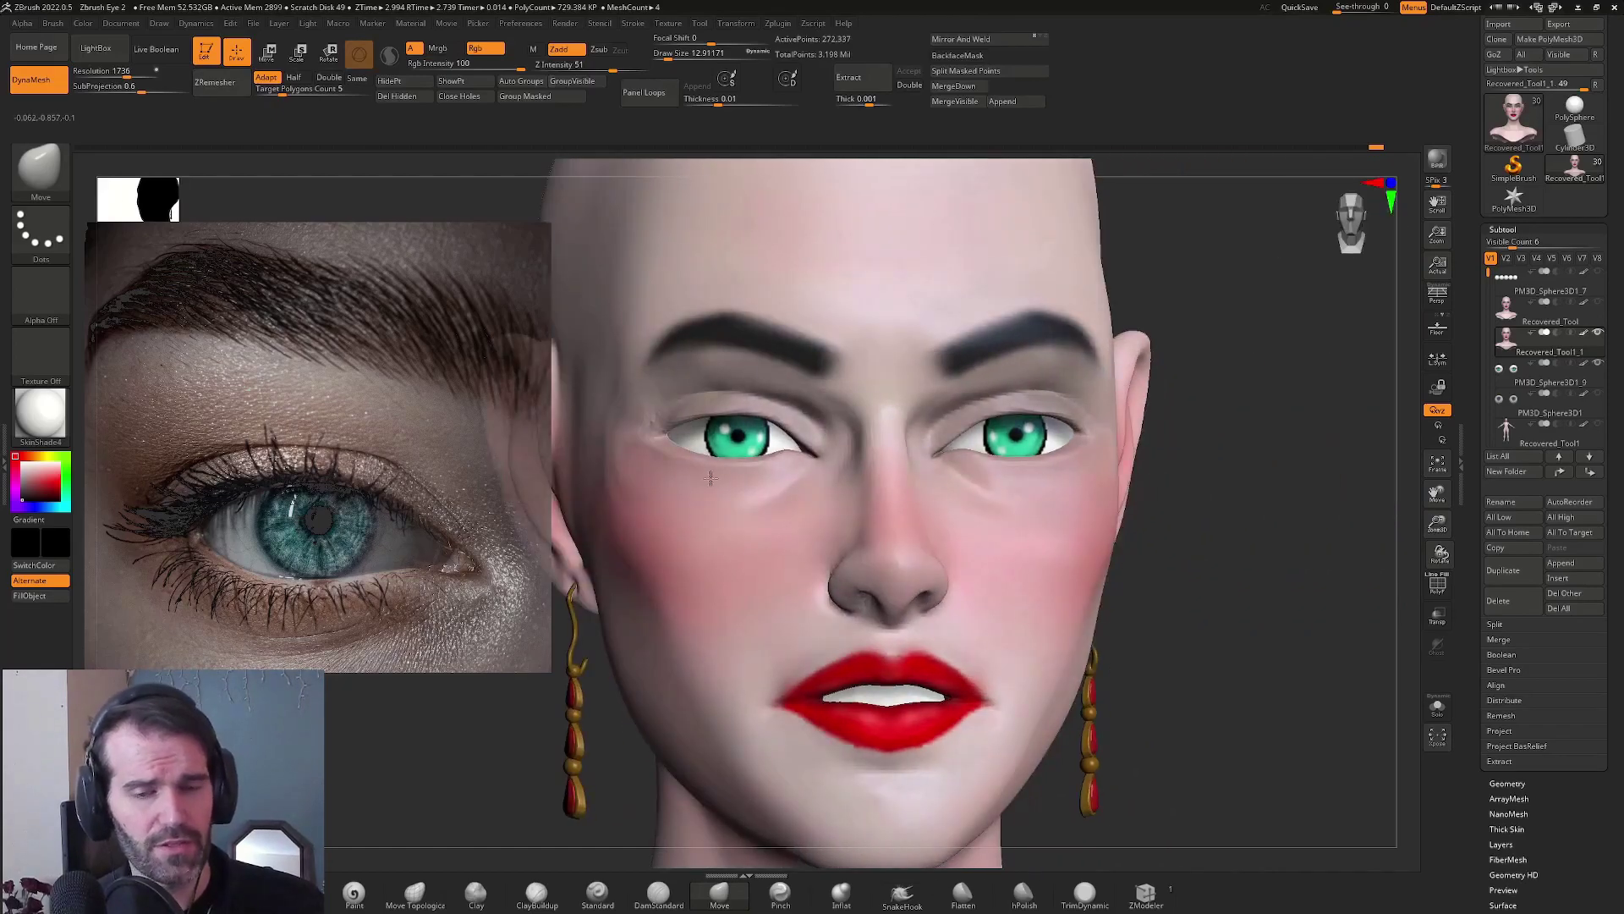
right_click_drag(1215, 500, 1137, 432)
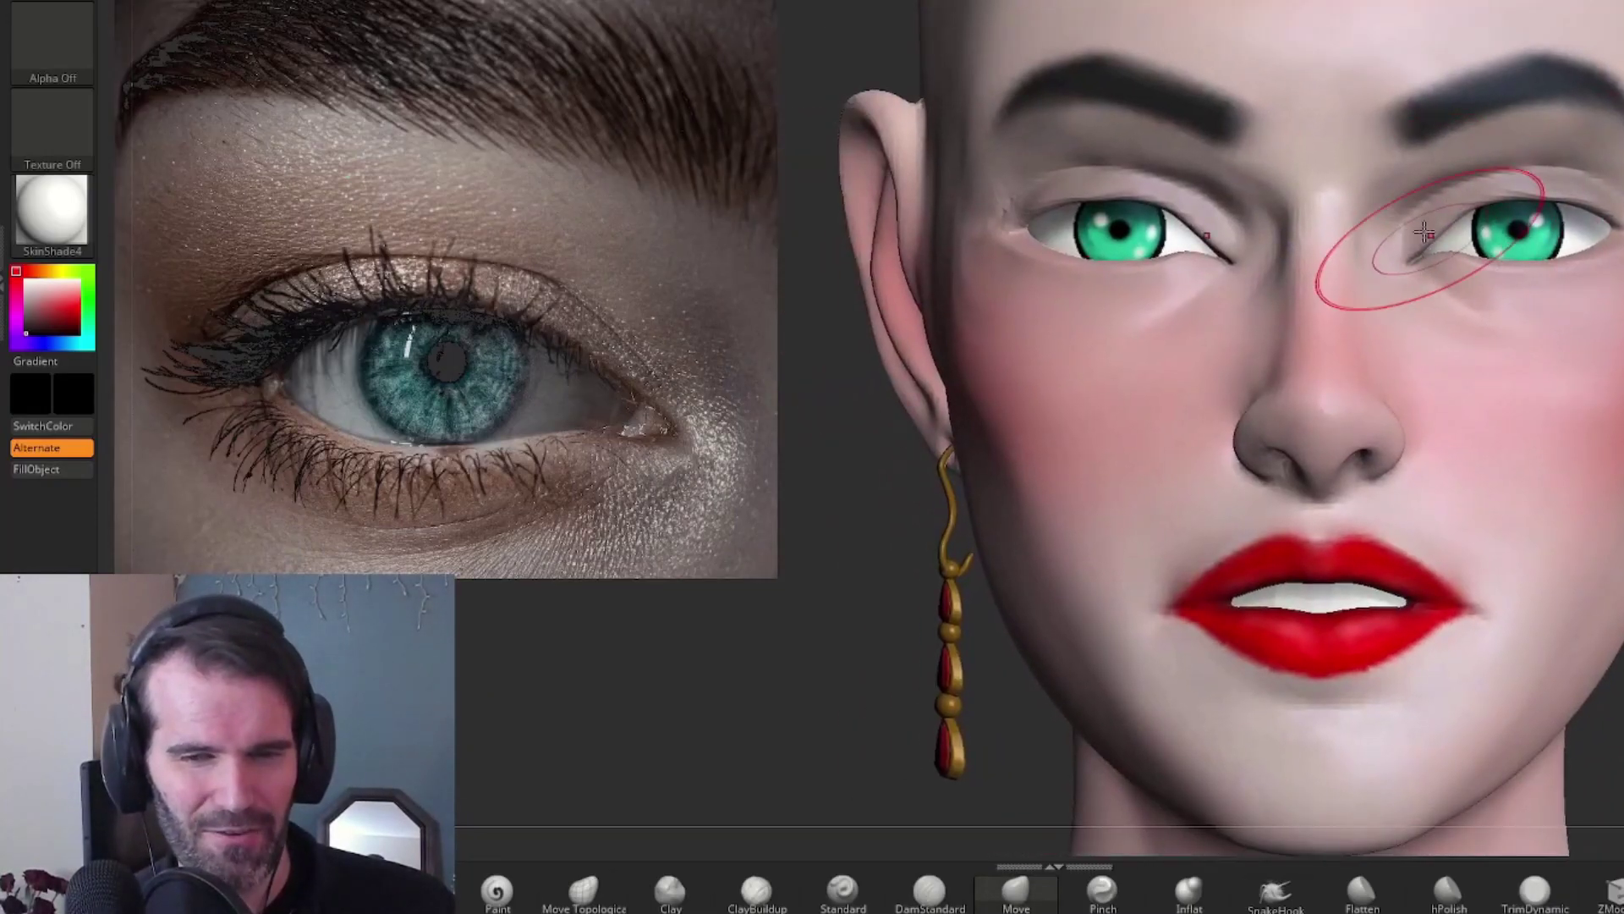
mouse_move(1523, 271)
right_mouse_down()
mouse_move(1565, 262)
mouse_move(972, 242)
mouse_move(1033, 288)
right_mouse_up()
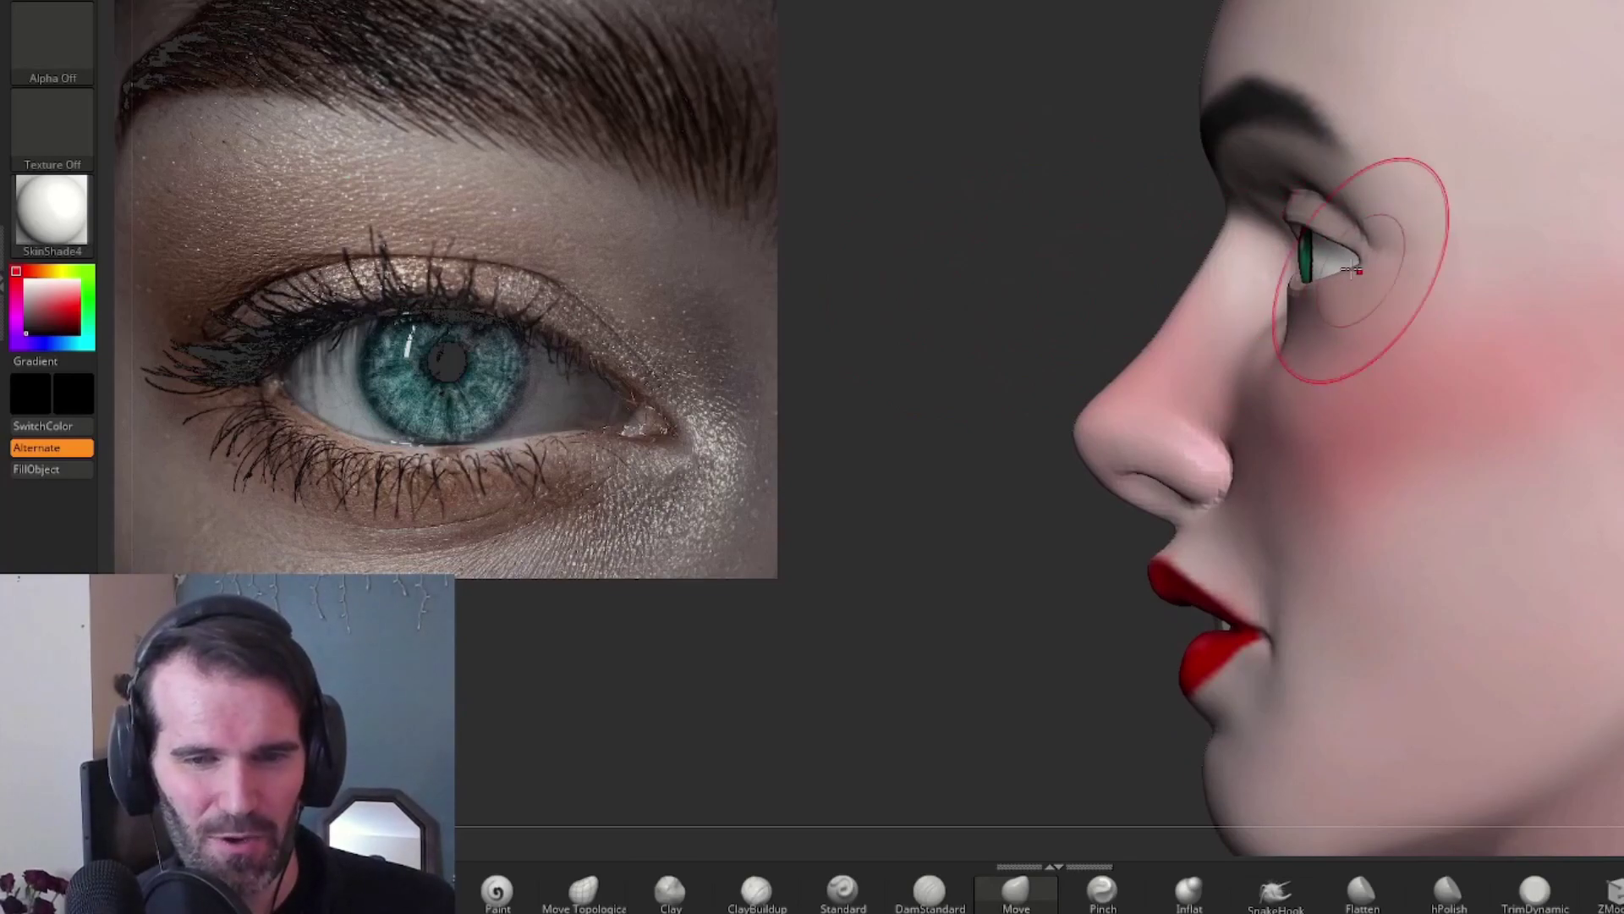
right_click_drag(1354, 271, 1252, 288)
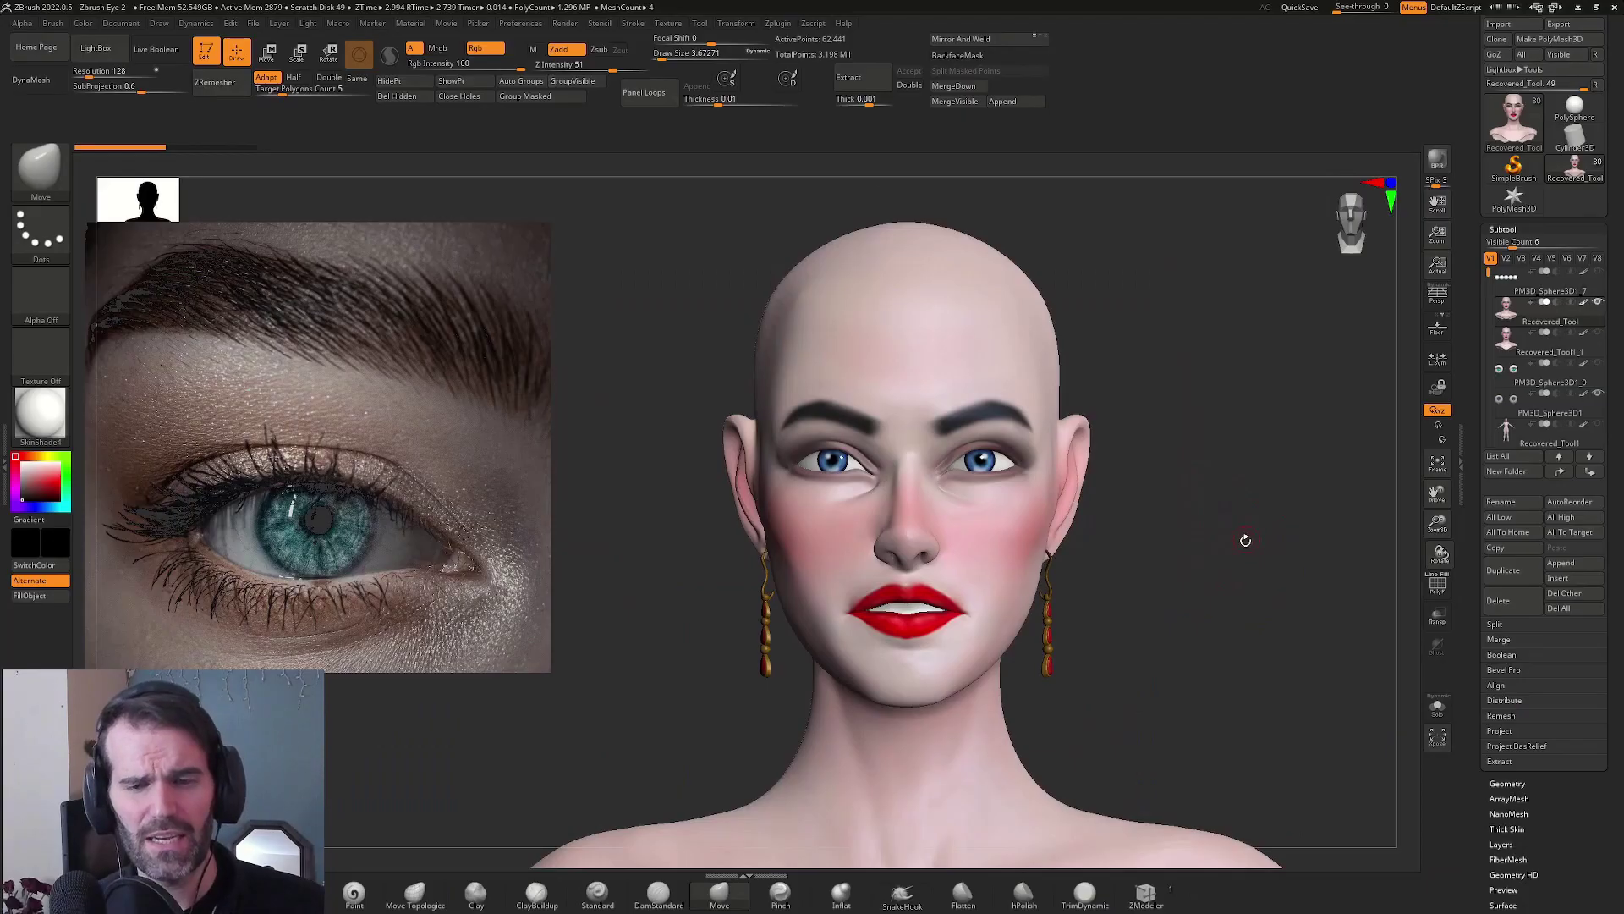
right_click_drag(1275, 542, 1193, 512)
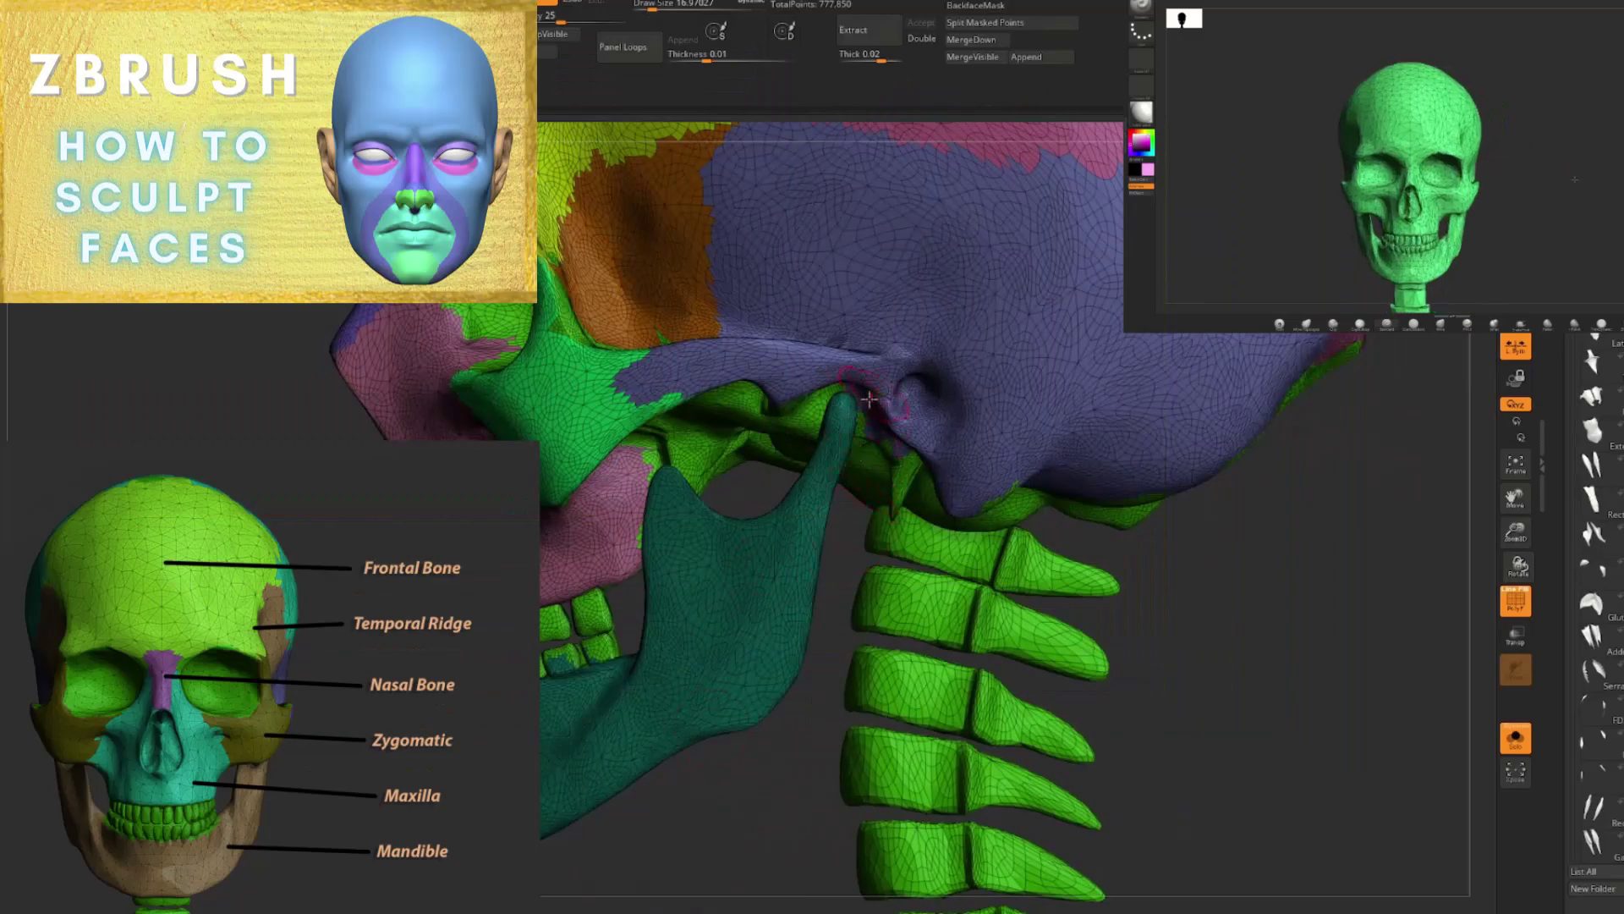
right_click_drag(869, 397, 925, 338)
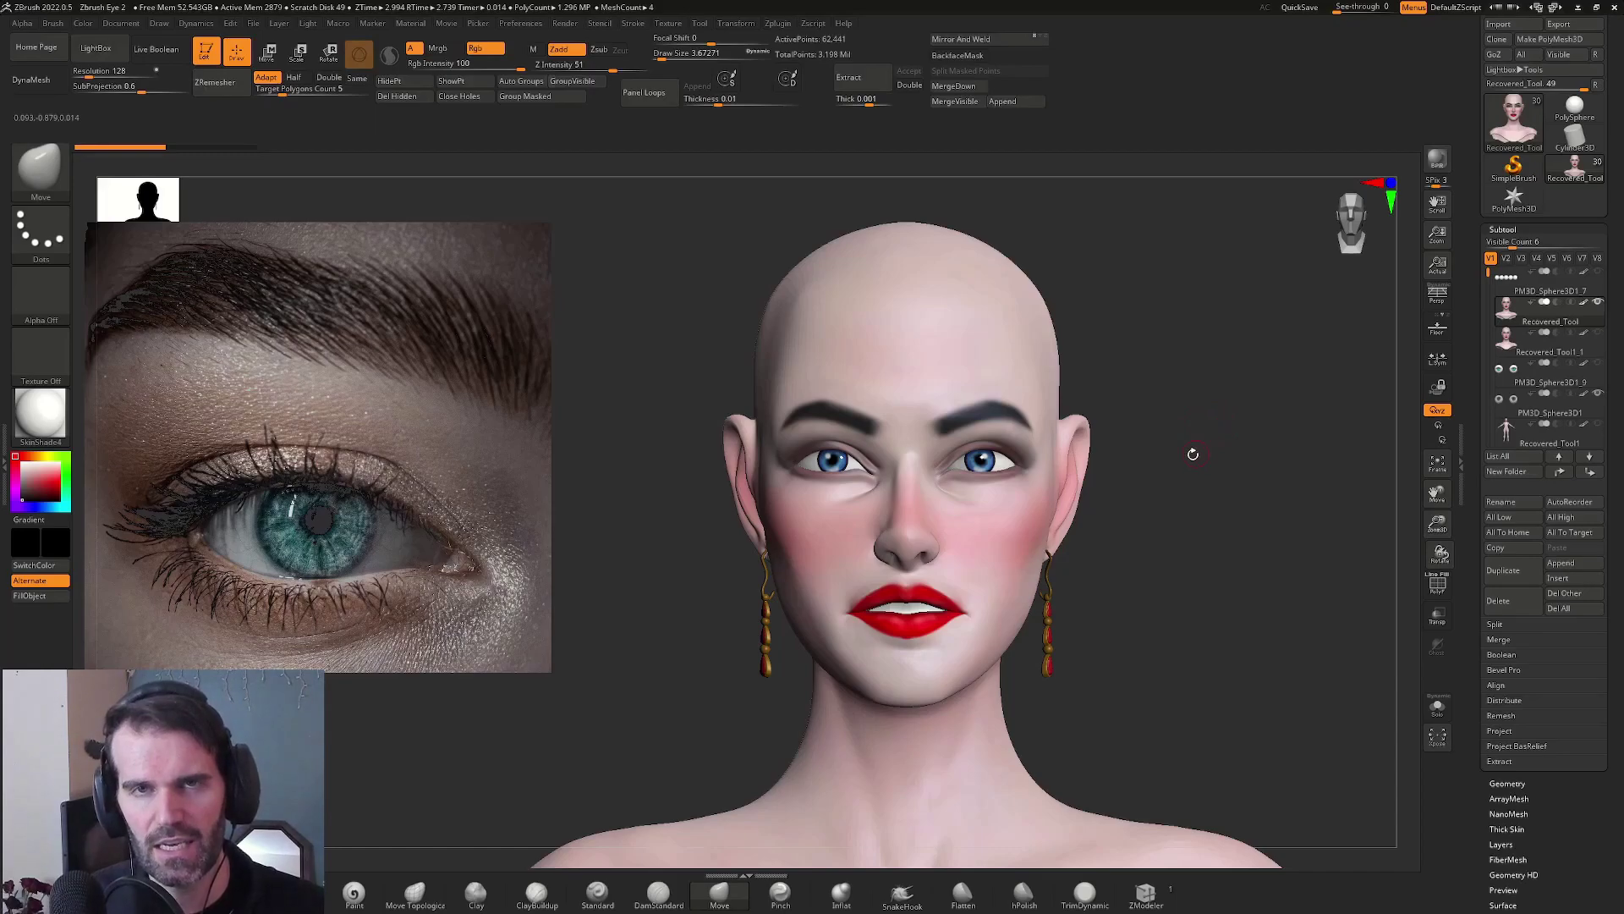
left_click_drag(1171, 458, 1248, 475)
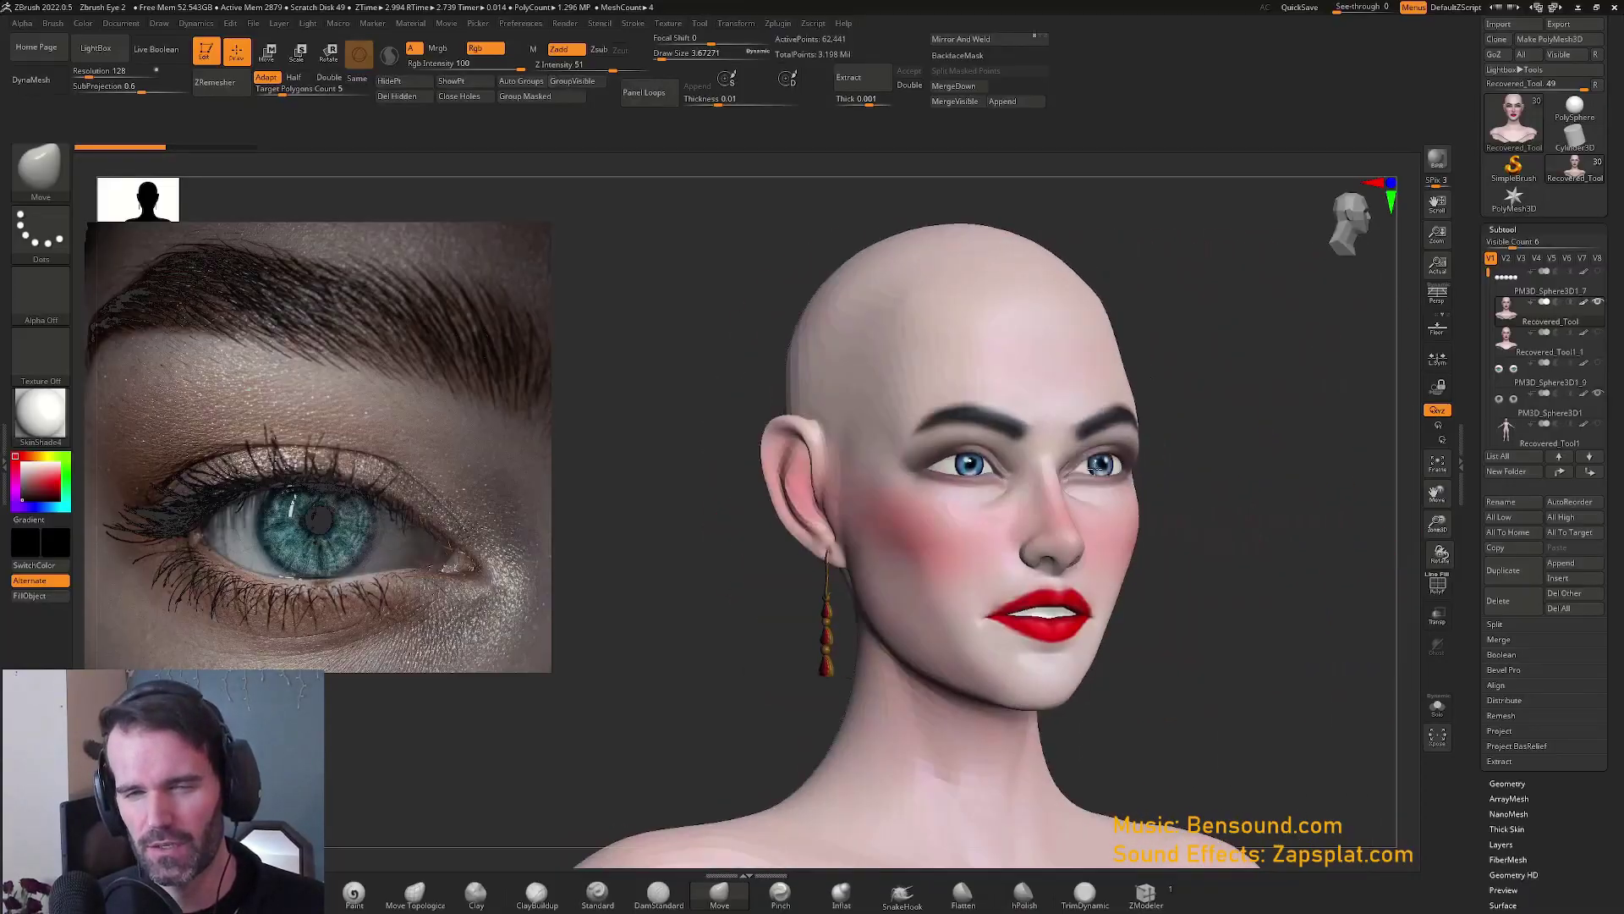
left_click_drag(998, 457, 1180, 481)
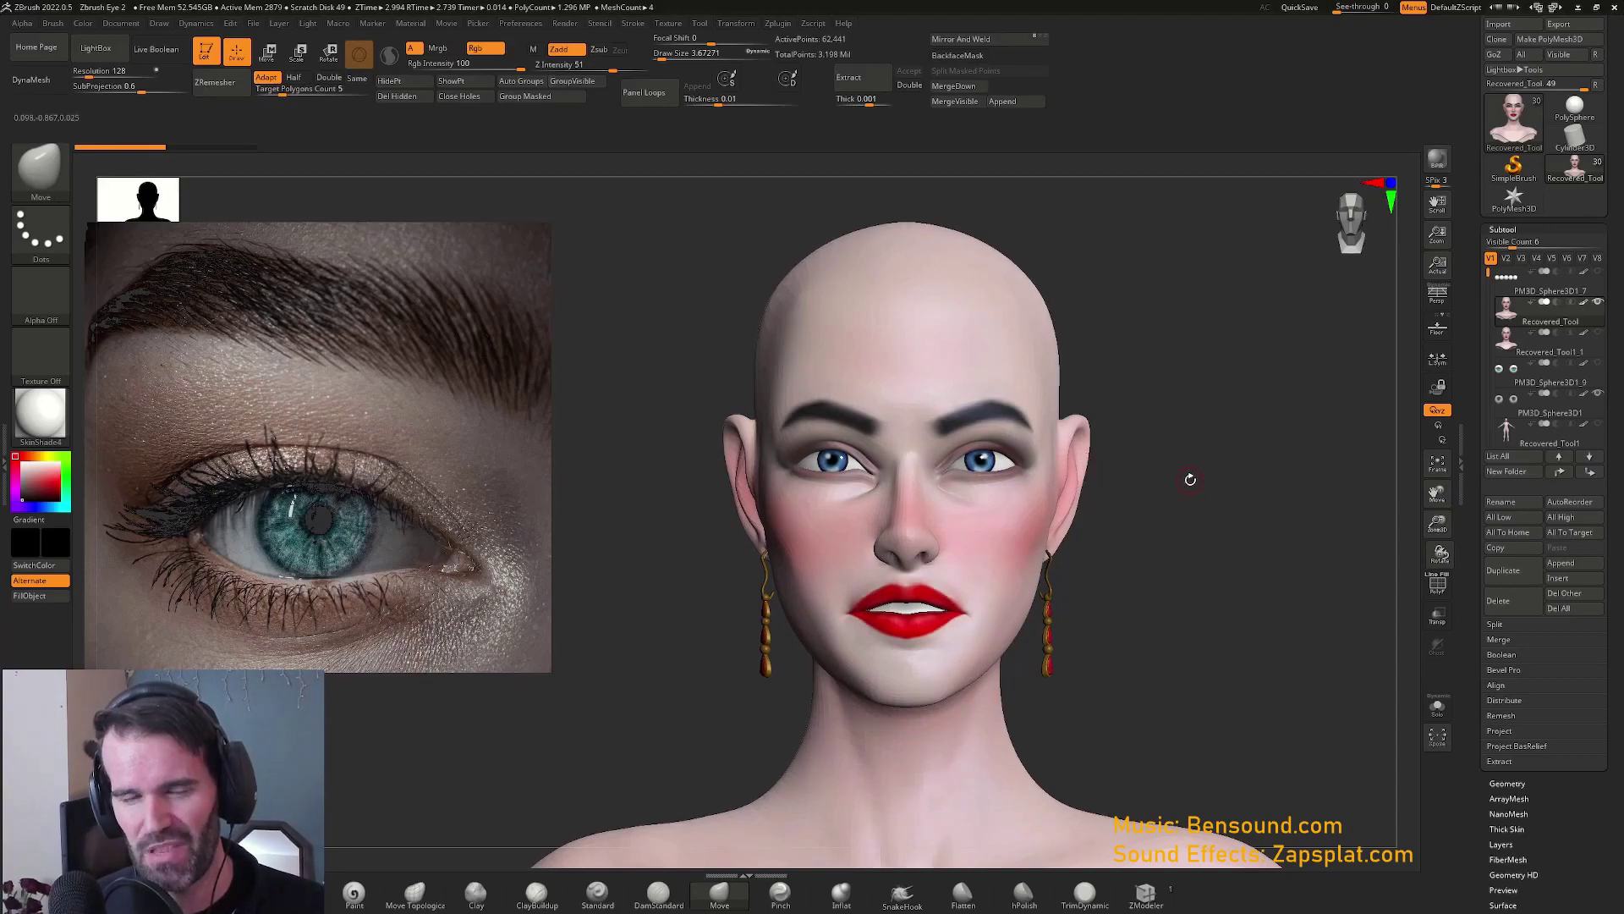